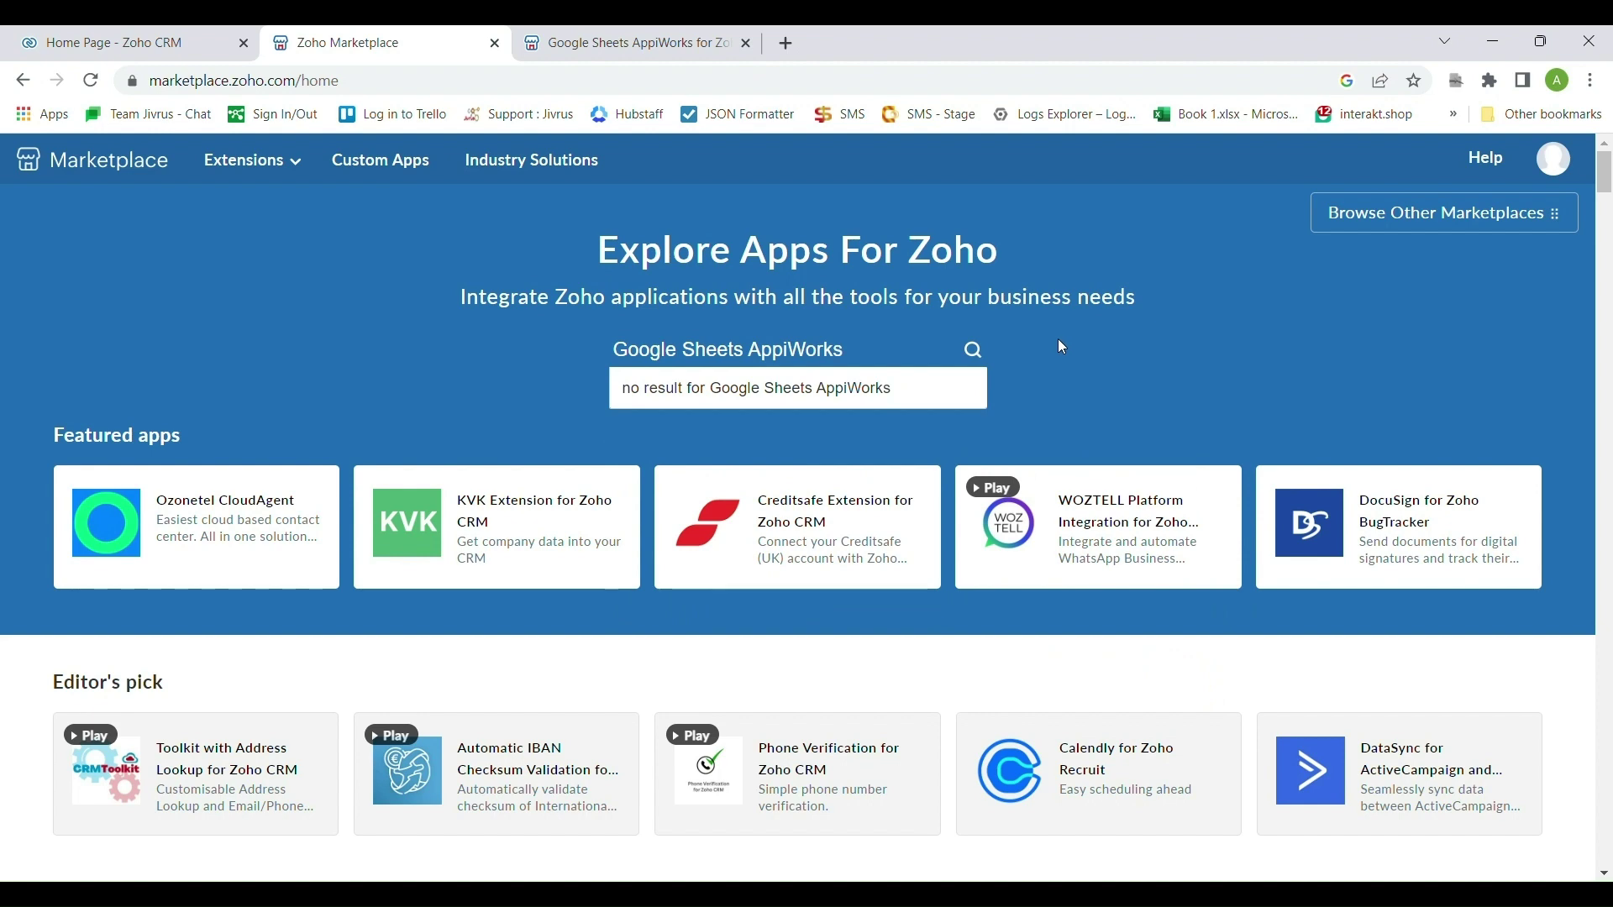
# Run the 'Google Sheets AppiWorks' marketplace search and switch to the app's listing tab
pyautogui.press('Return')
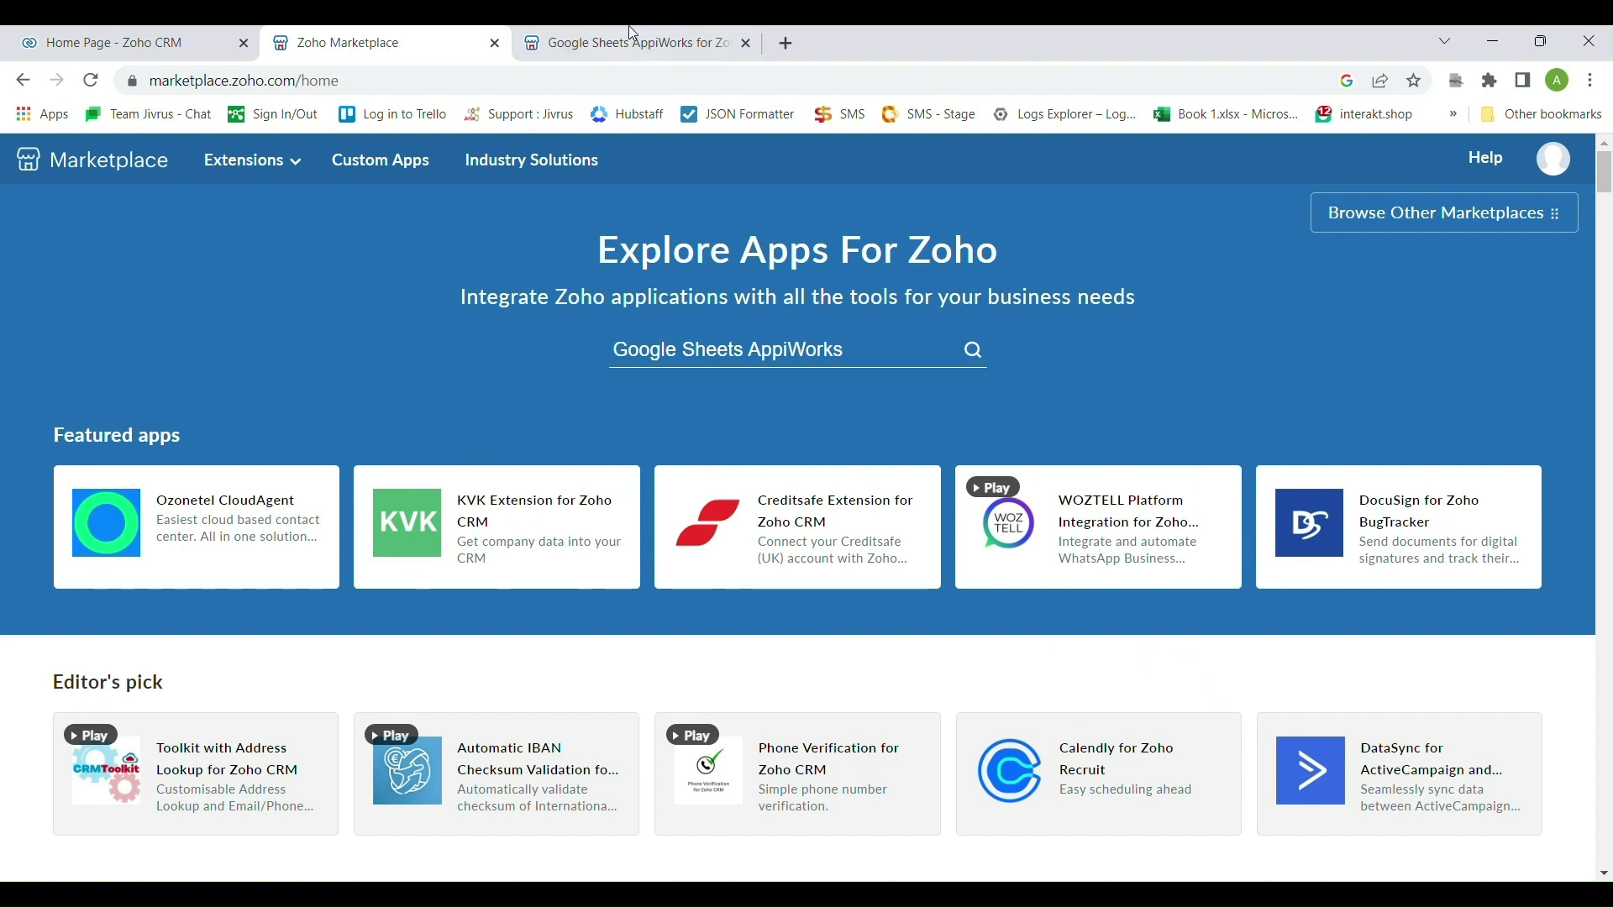
pyautogui.click(632, 32)
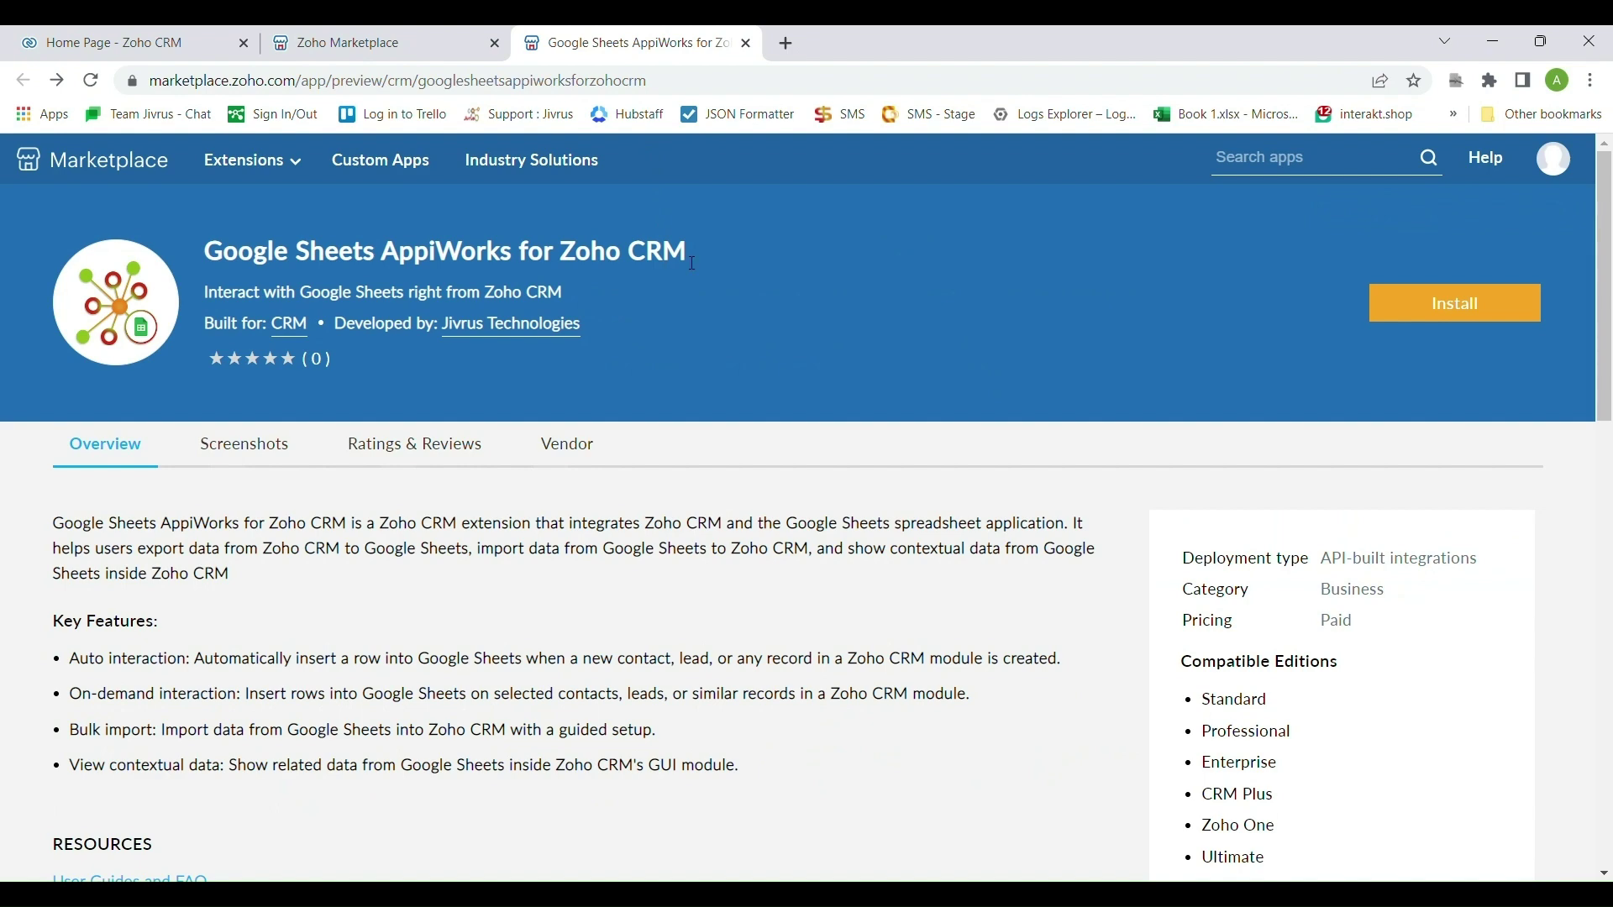
# Install the app into the CRM portal, accepting both the vendor's and Zoho Marketplace's terms
pyautogui.click(1447, 312)
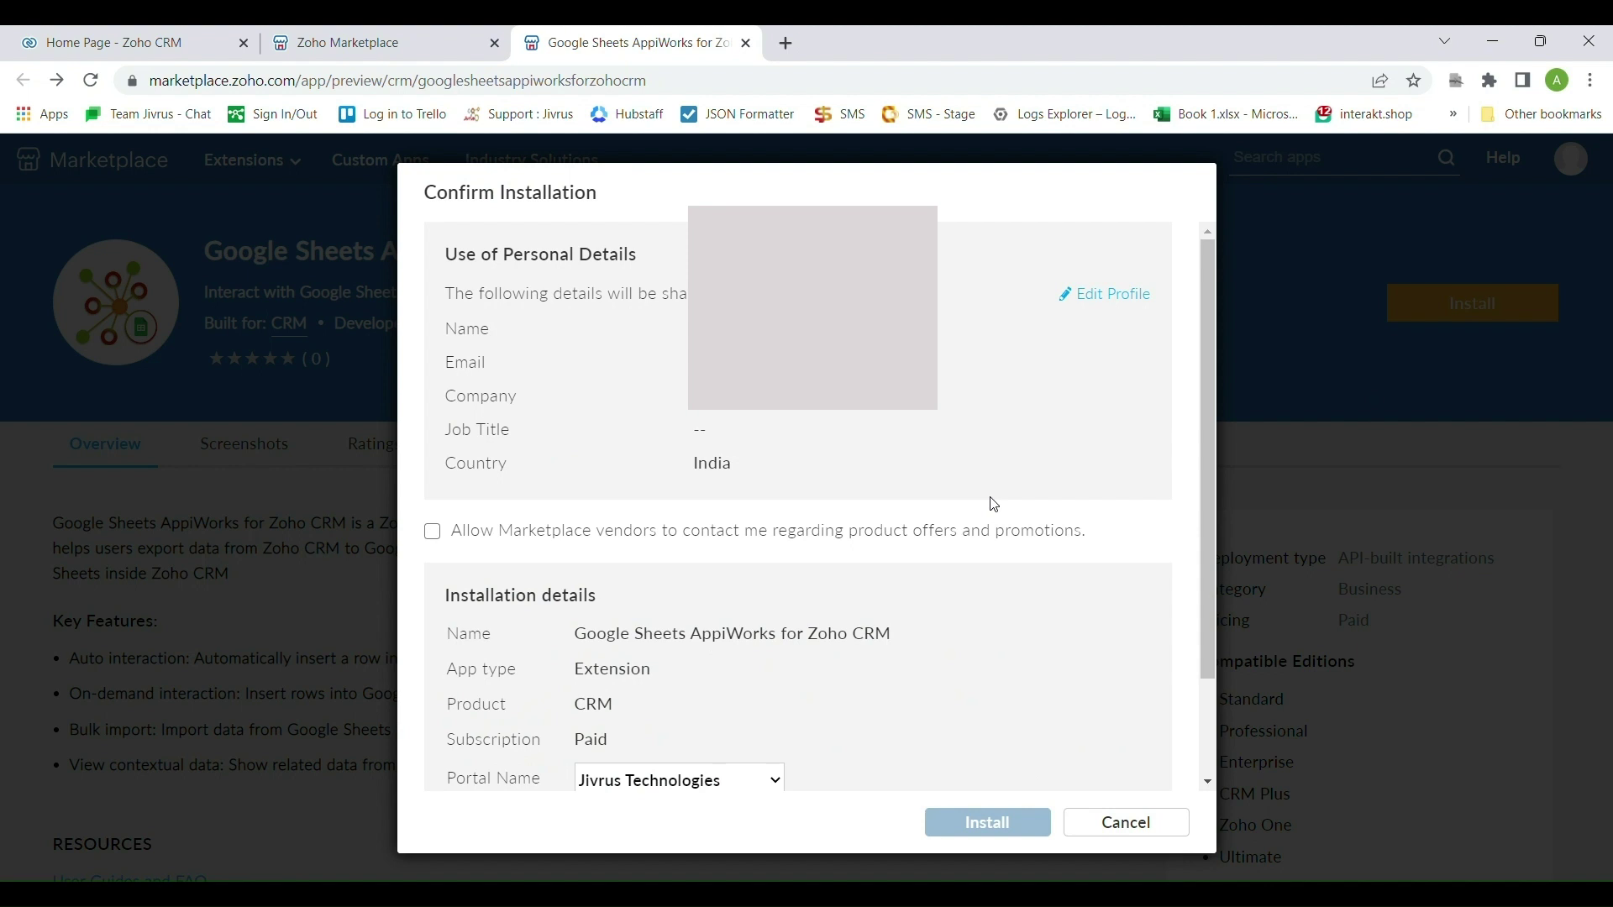
pyautogui.scroll(-2, 994, 504)
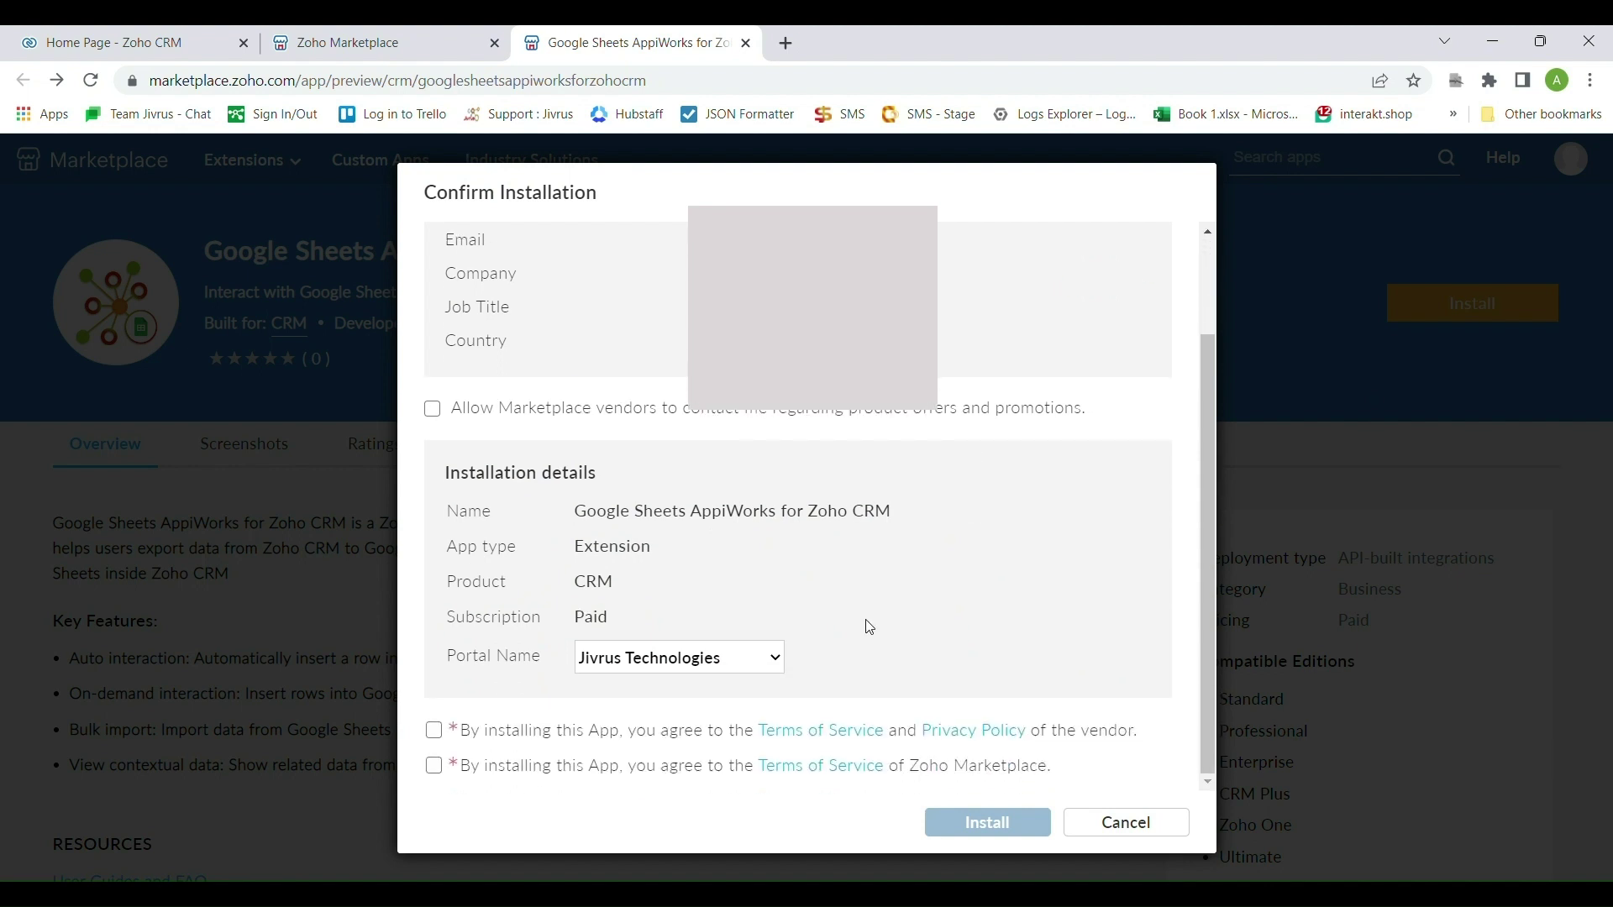
pyautogui.click(434, 731)
pyautogui.click(434, 766)
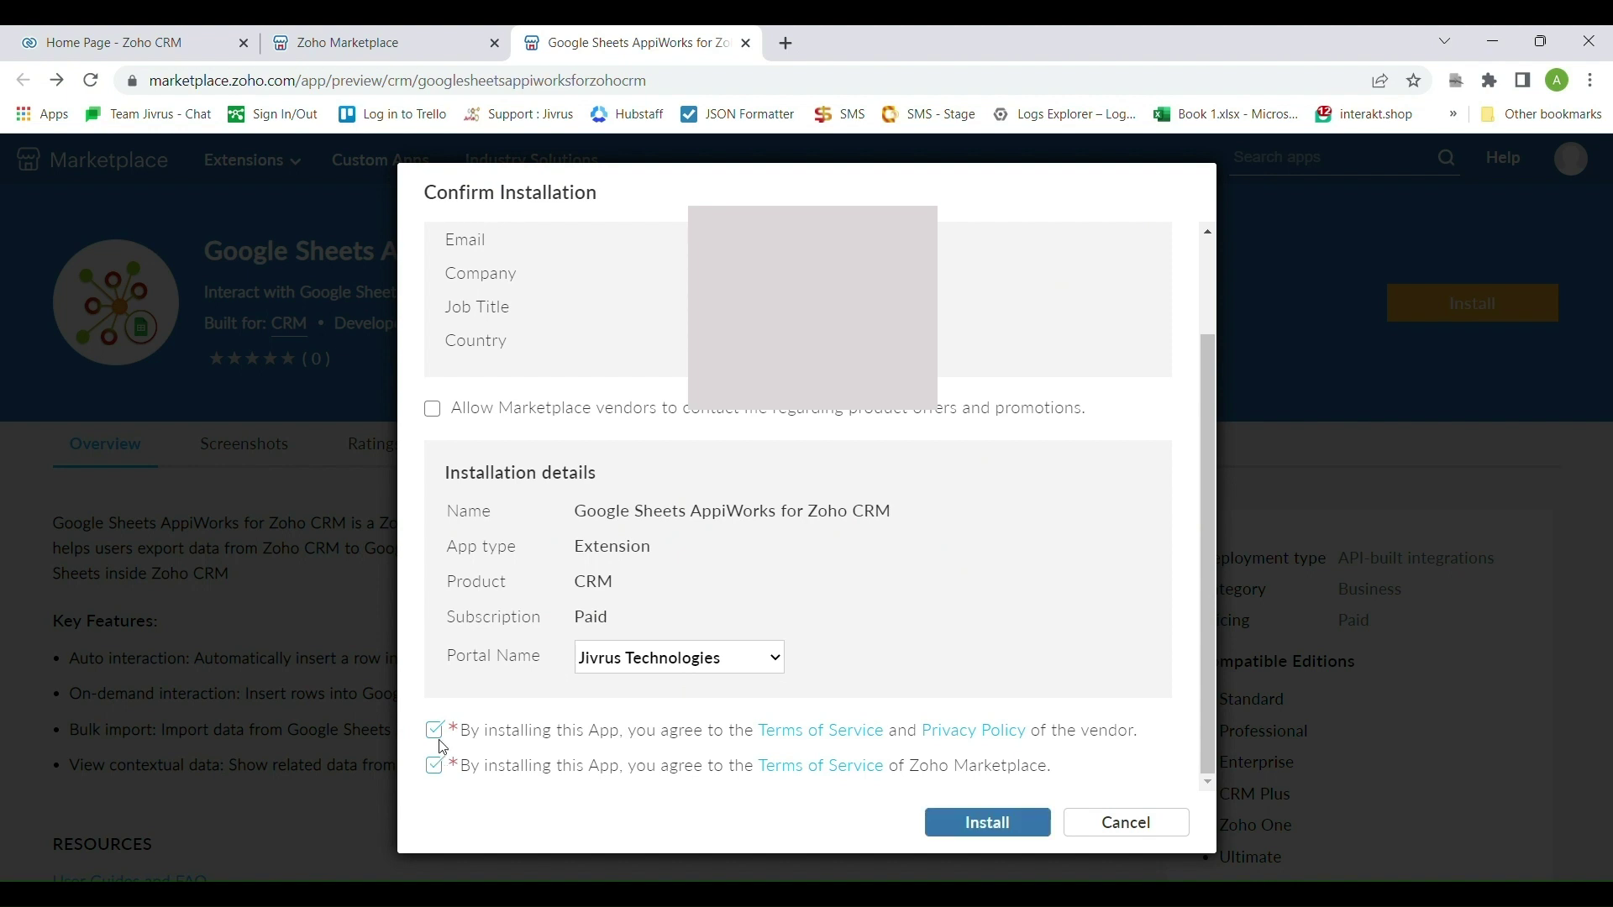
pyautogui.click(975, 827)
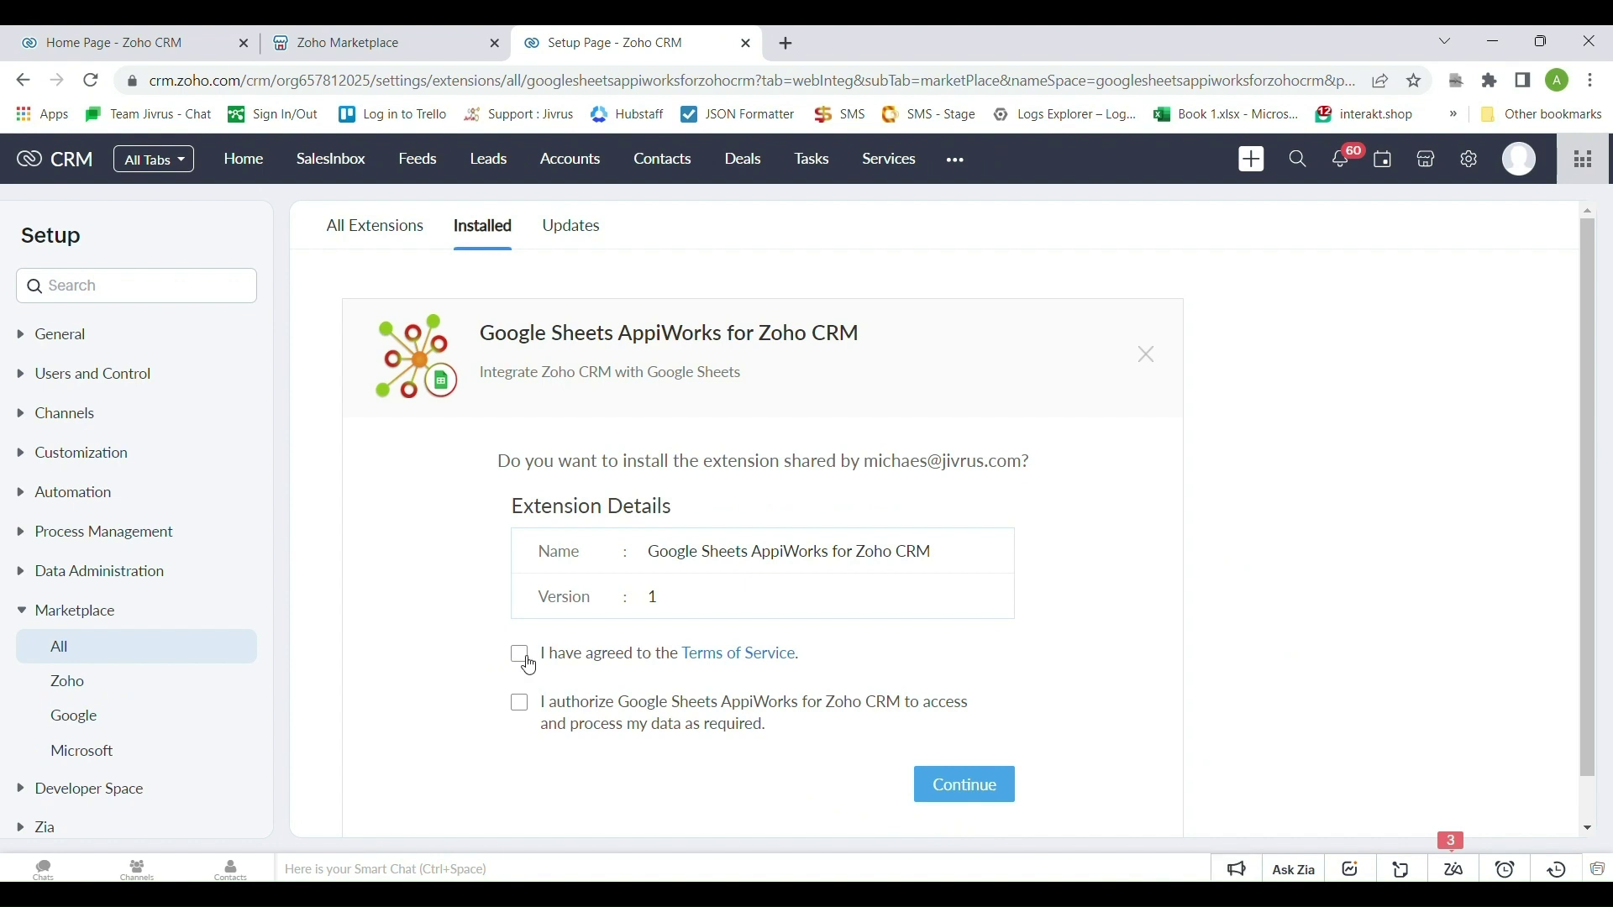
# Accept the extension's terms and data authorization, then confirm installing it for admins only
pyautogui.click(527, 660)
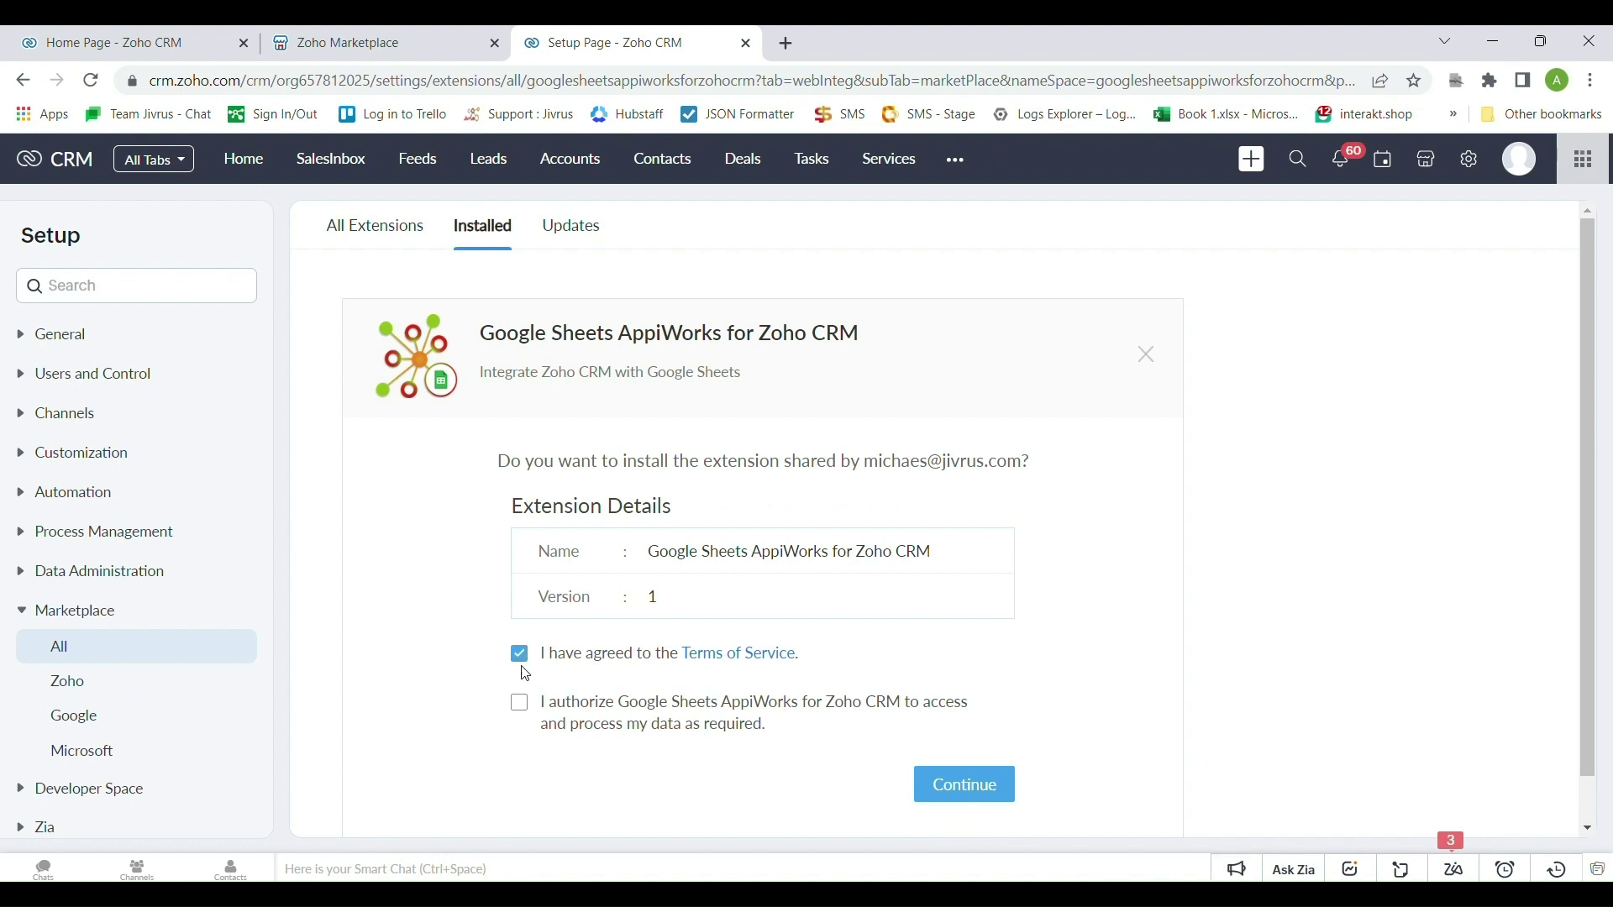
pyautogui.click(528, 714)
pyautogui.scroll(-1, 612, 709)
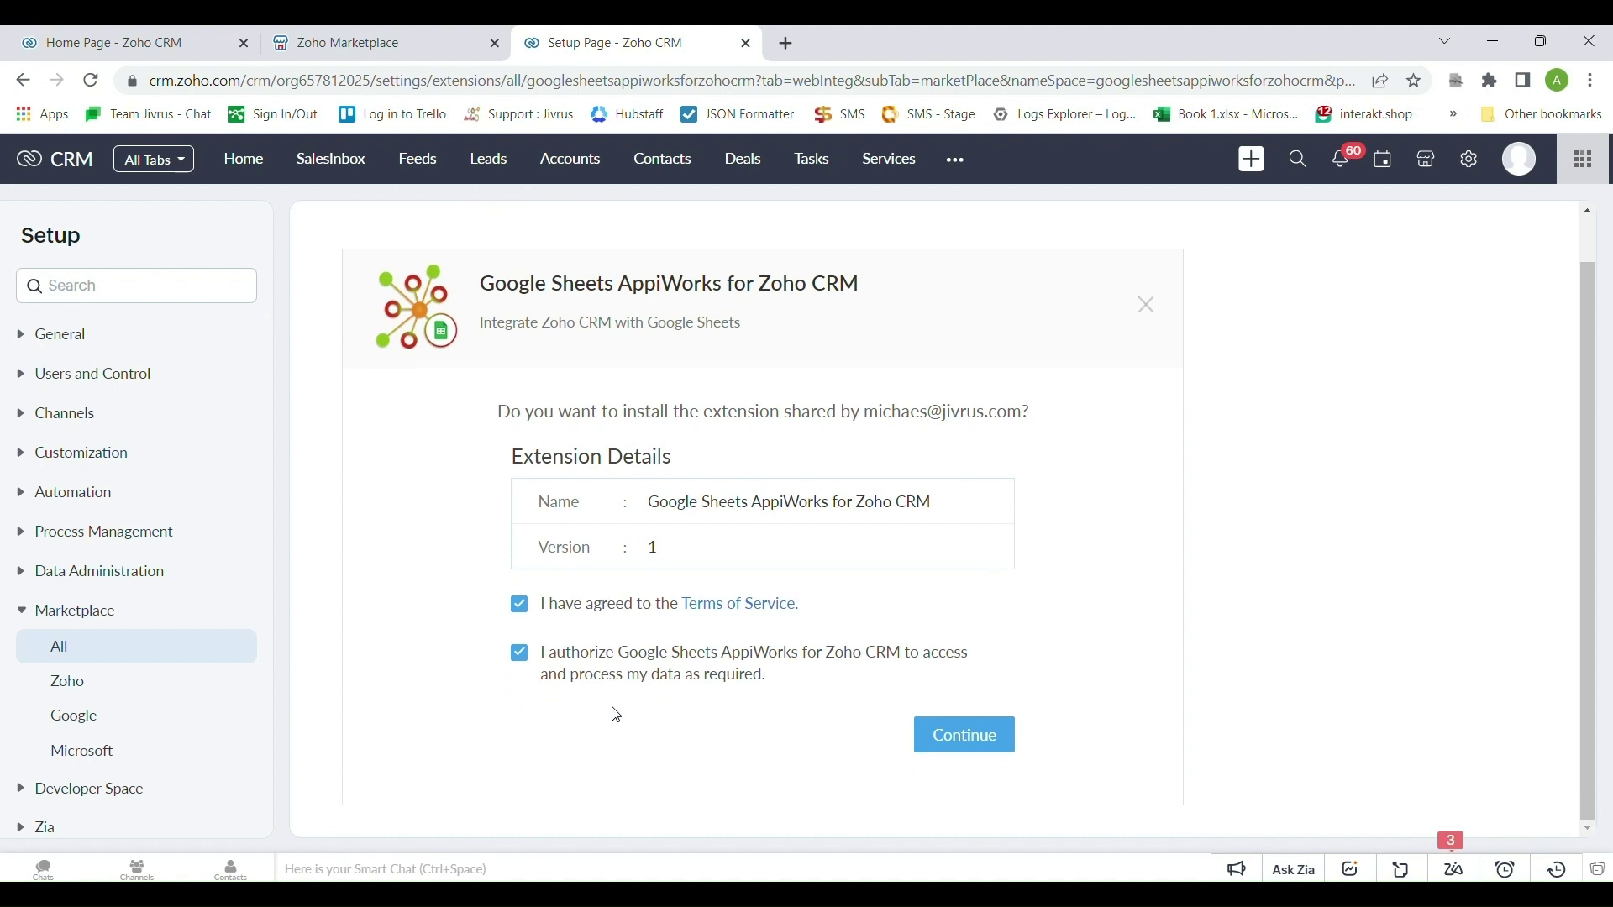
pyautogui.click(955, 743)
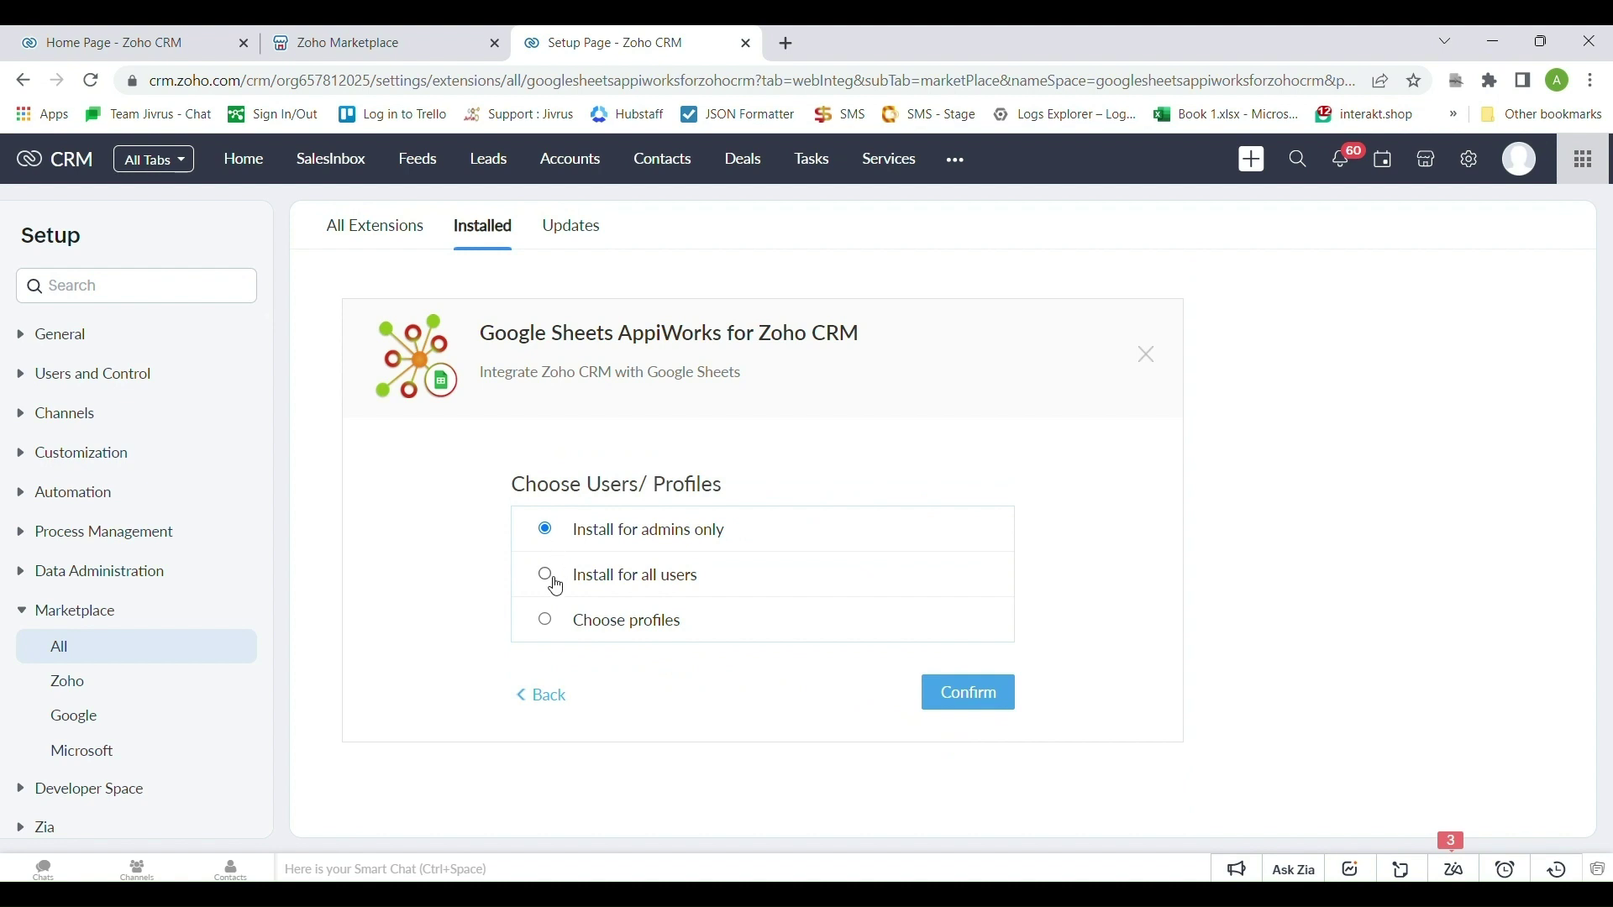
pyautogui.click(977, 697)
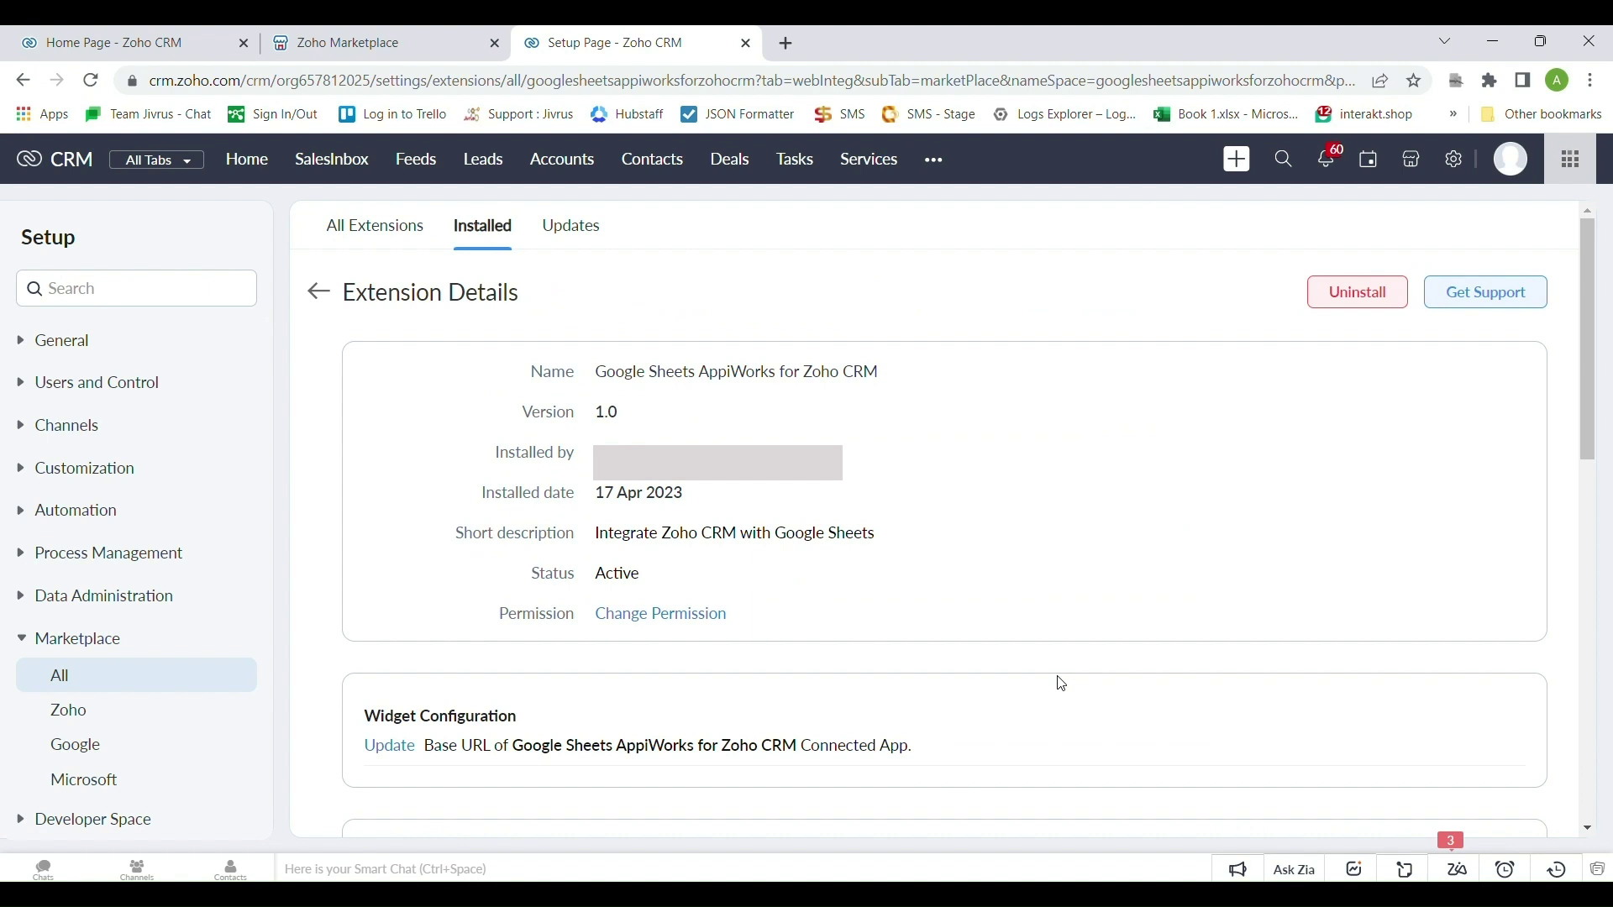
# Open the Google Sheets AppiWorks module from Other Modules and choose START AUTOMATING
pyautogui.scroll(-5, 1062, 685)
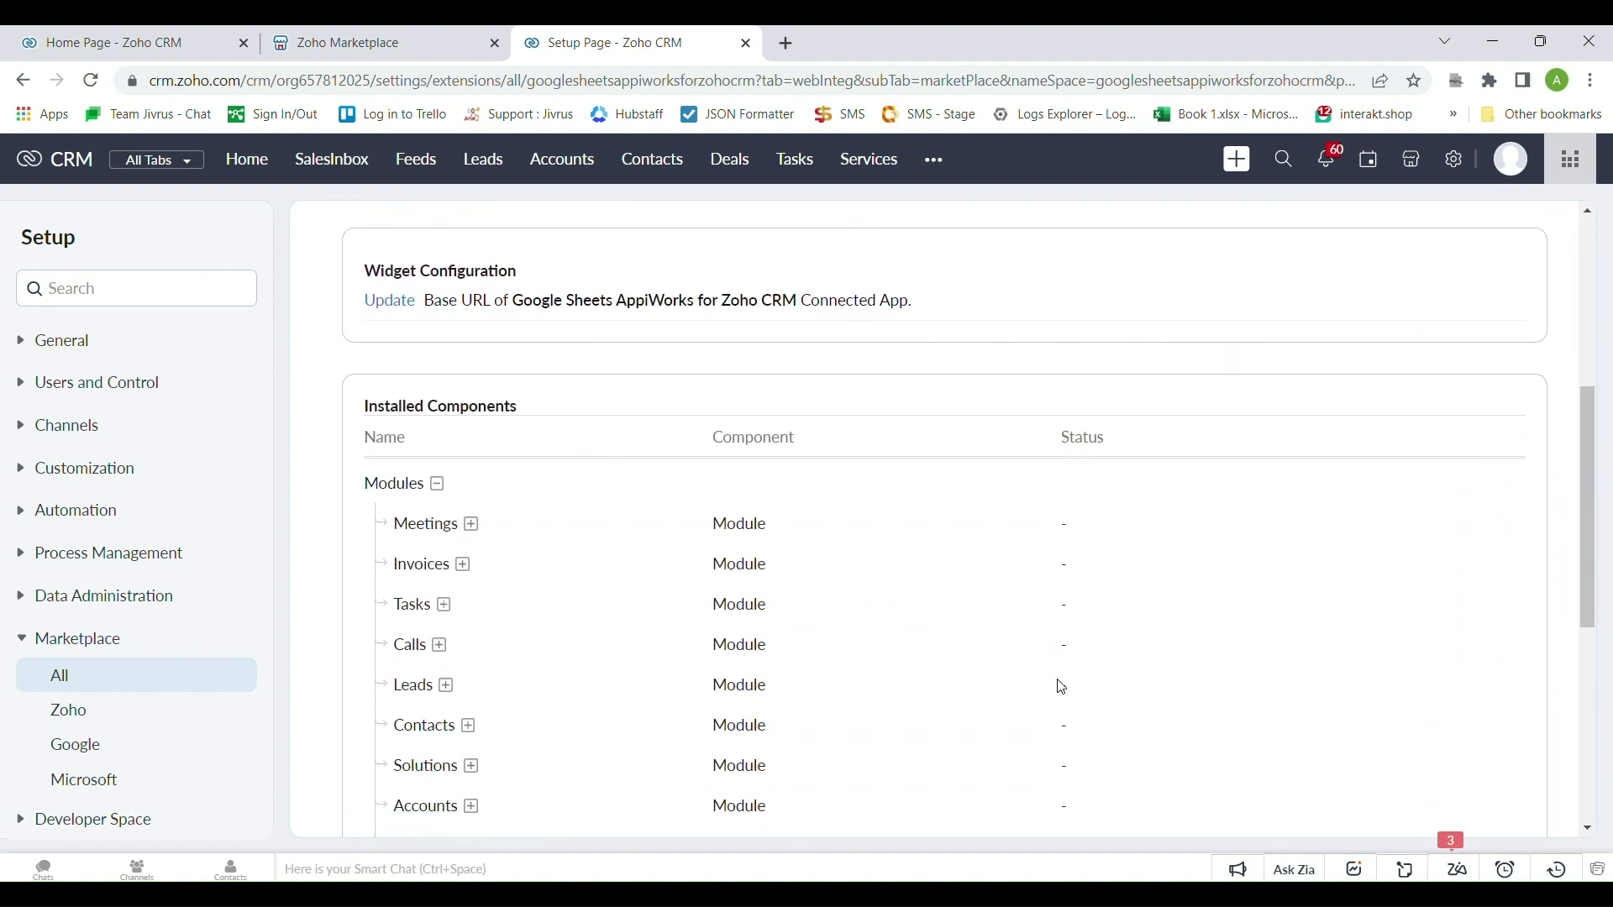
pyautogui.scroll(-1, 1059, 684)
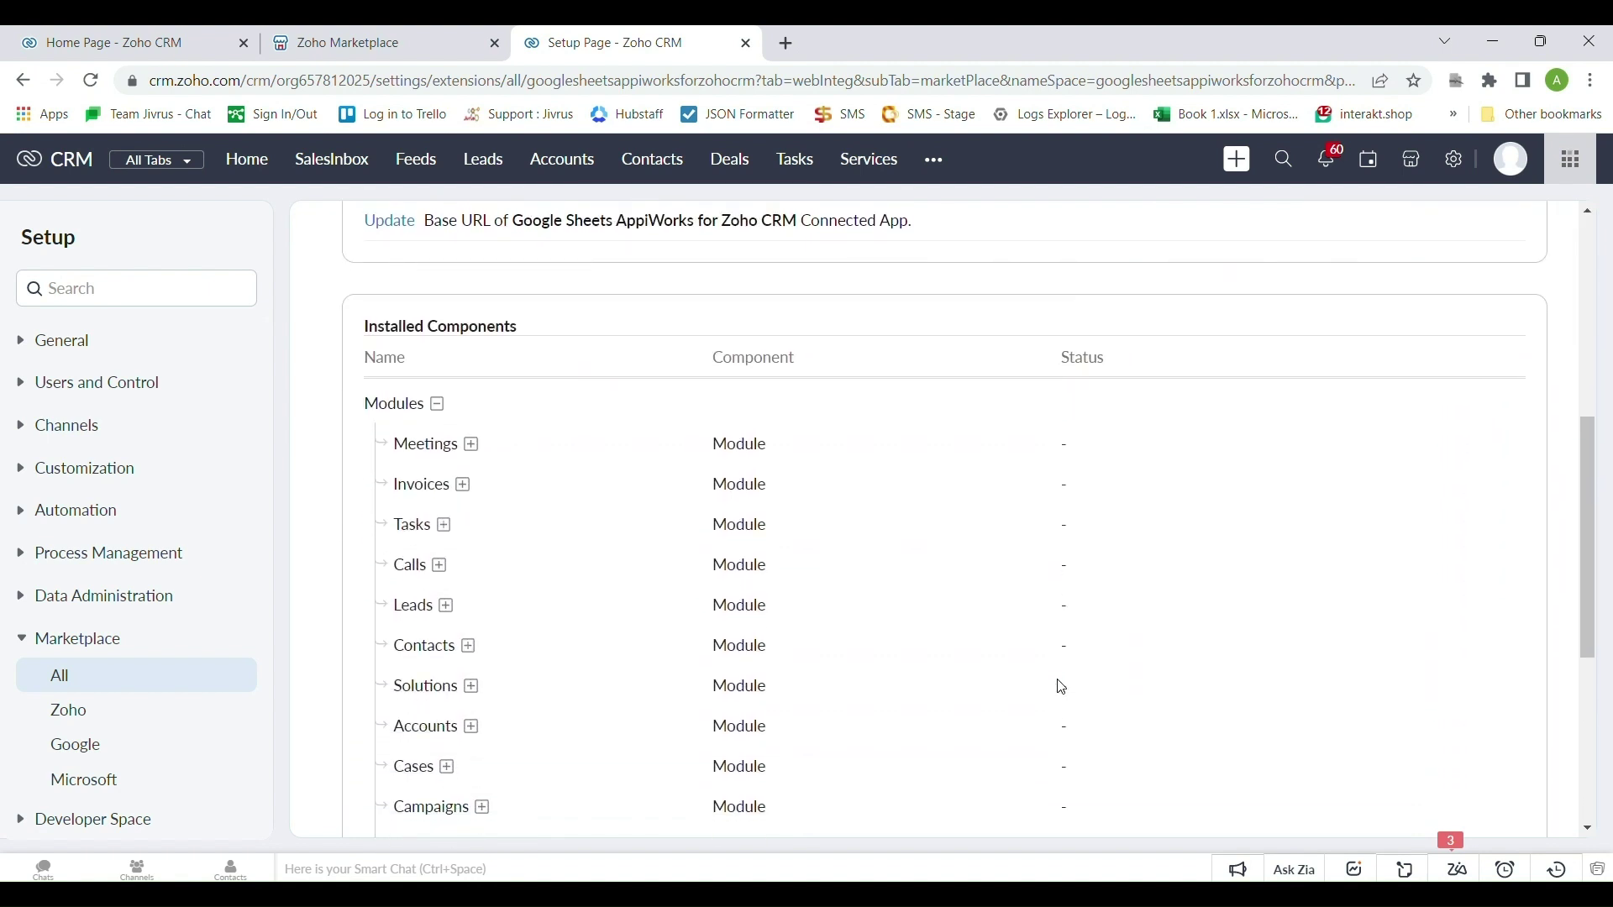
pyautogui.click(940, 178)
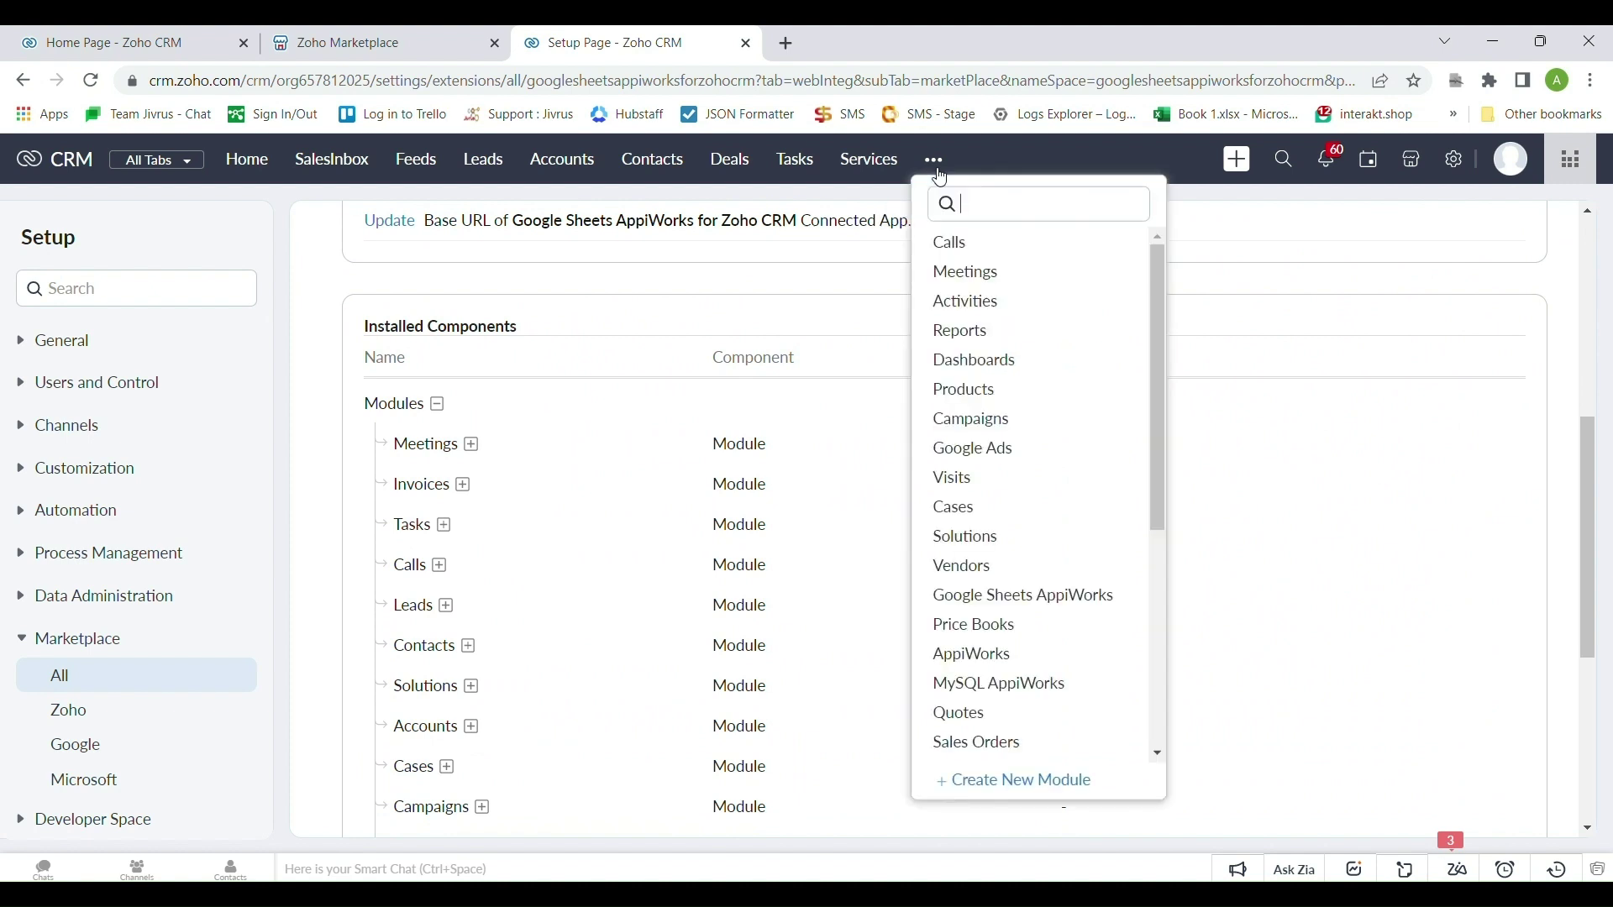
pyautogui.click(1058, 597)
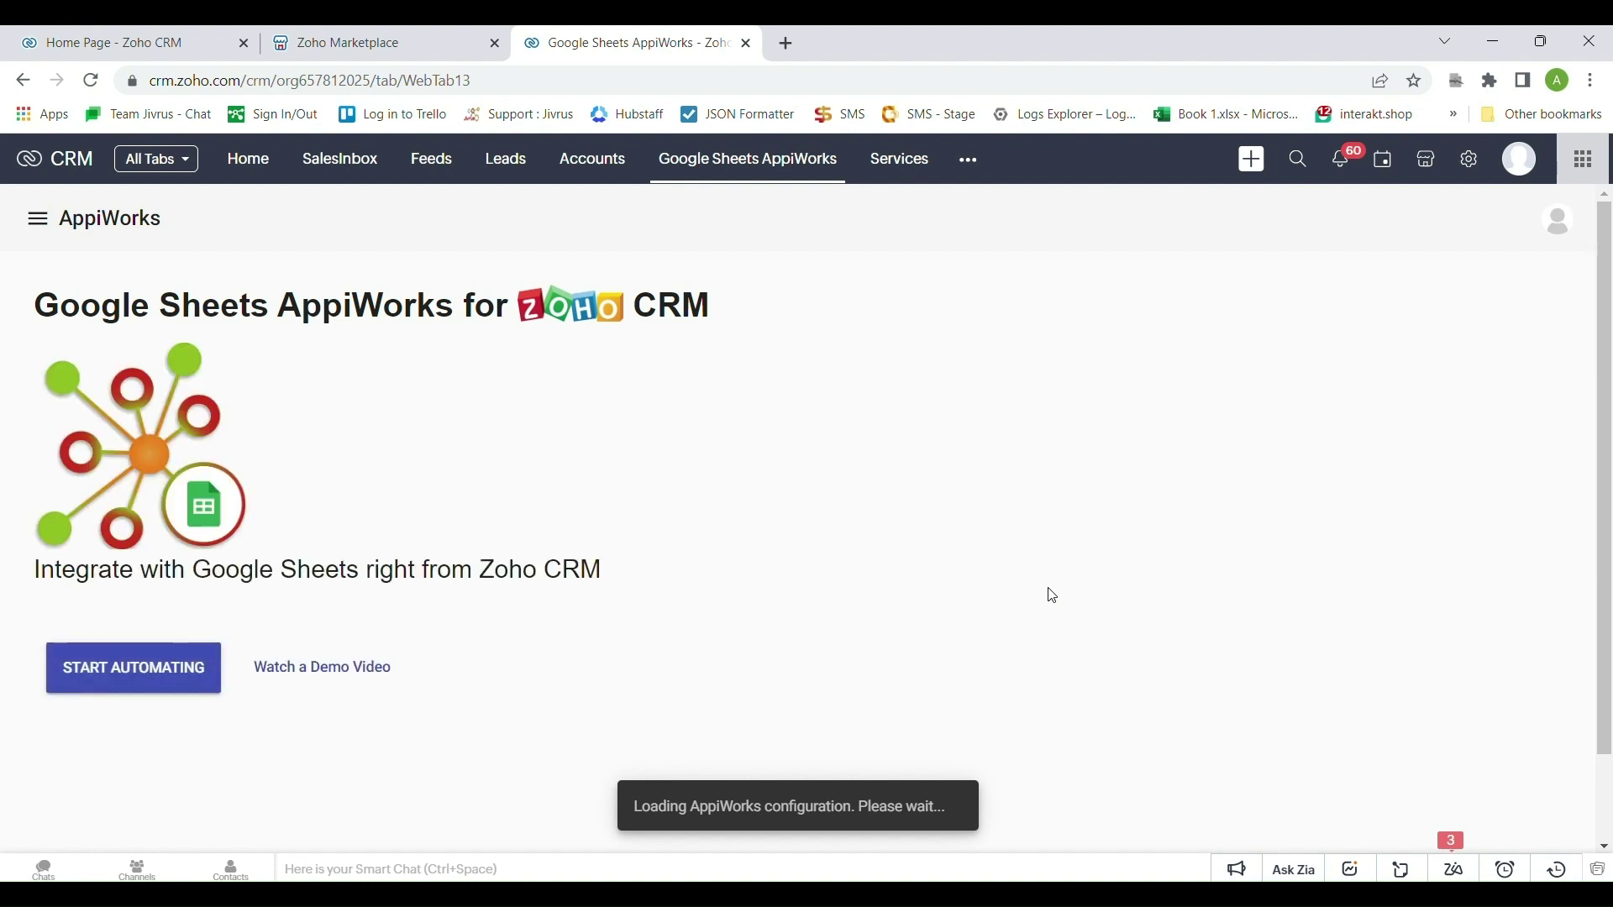
pyautogui.click(195, 669)
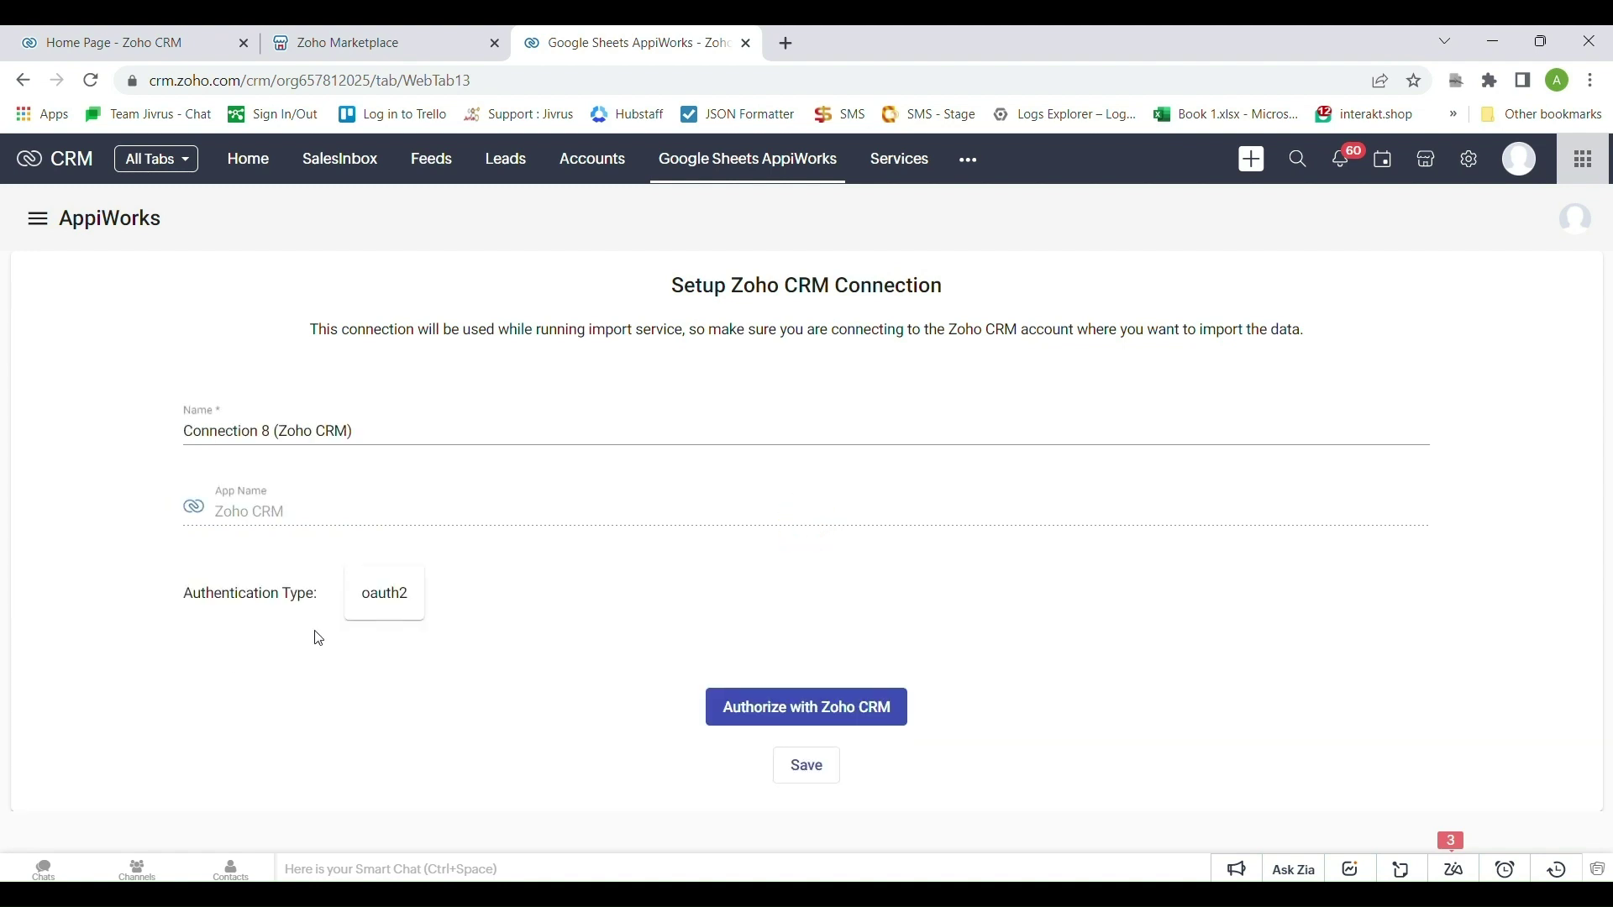
# Rename the connection 'Zoho Connection' and authorize it for the Jivrus Technologies organization
pyautogui.tripleClick(173, 446)
pyautogui.write('Zoho Connection')
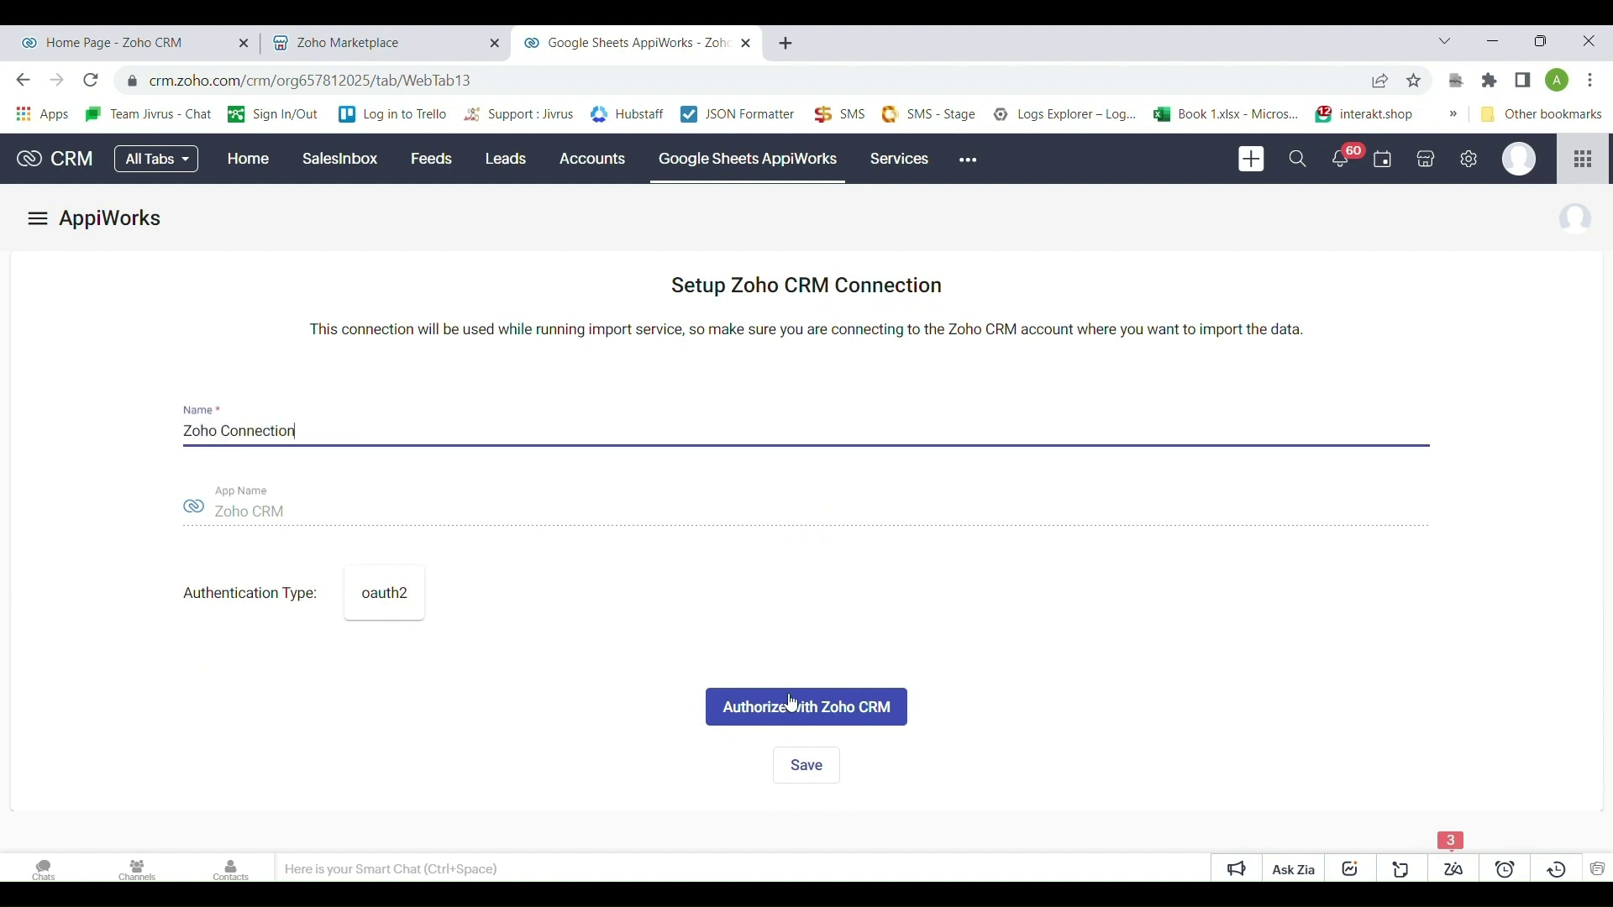
pyautogui.click(835, 725)
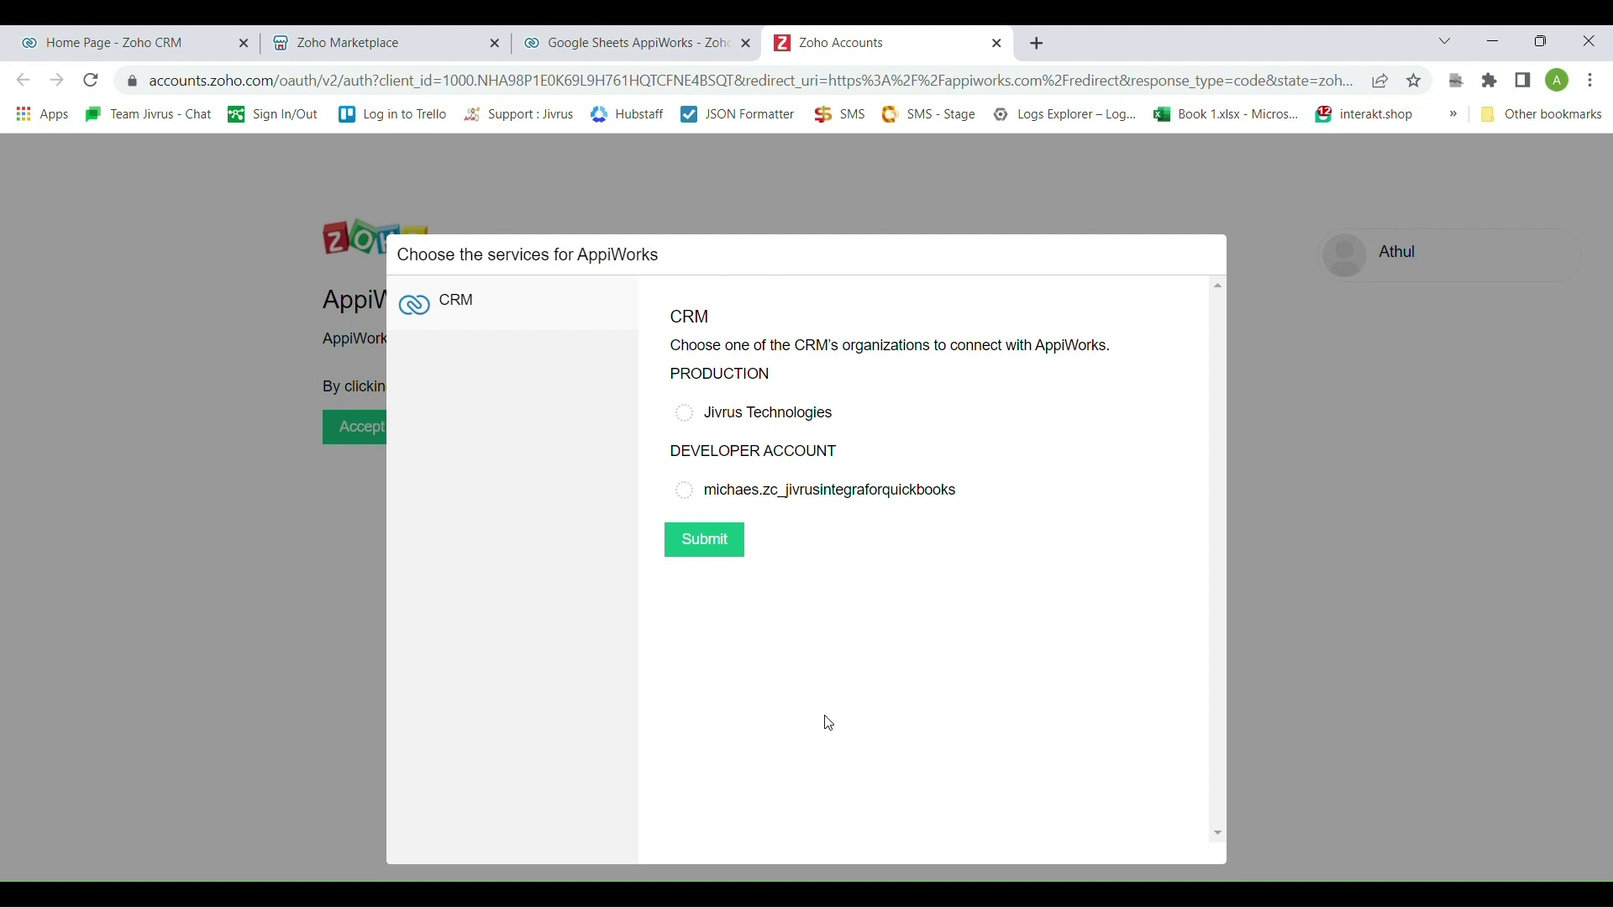
pyautogui.click(699, 416)
pyautogui.click(707, 542)
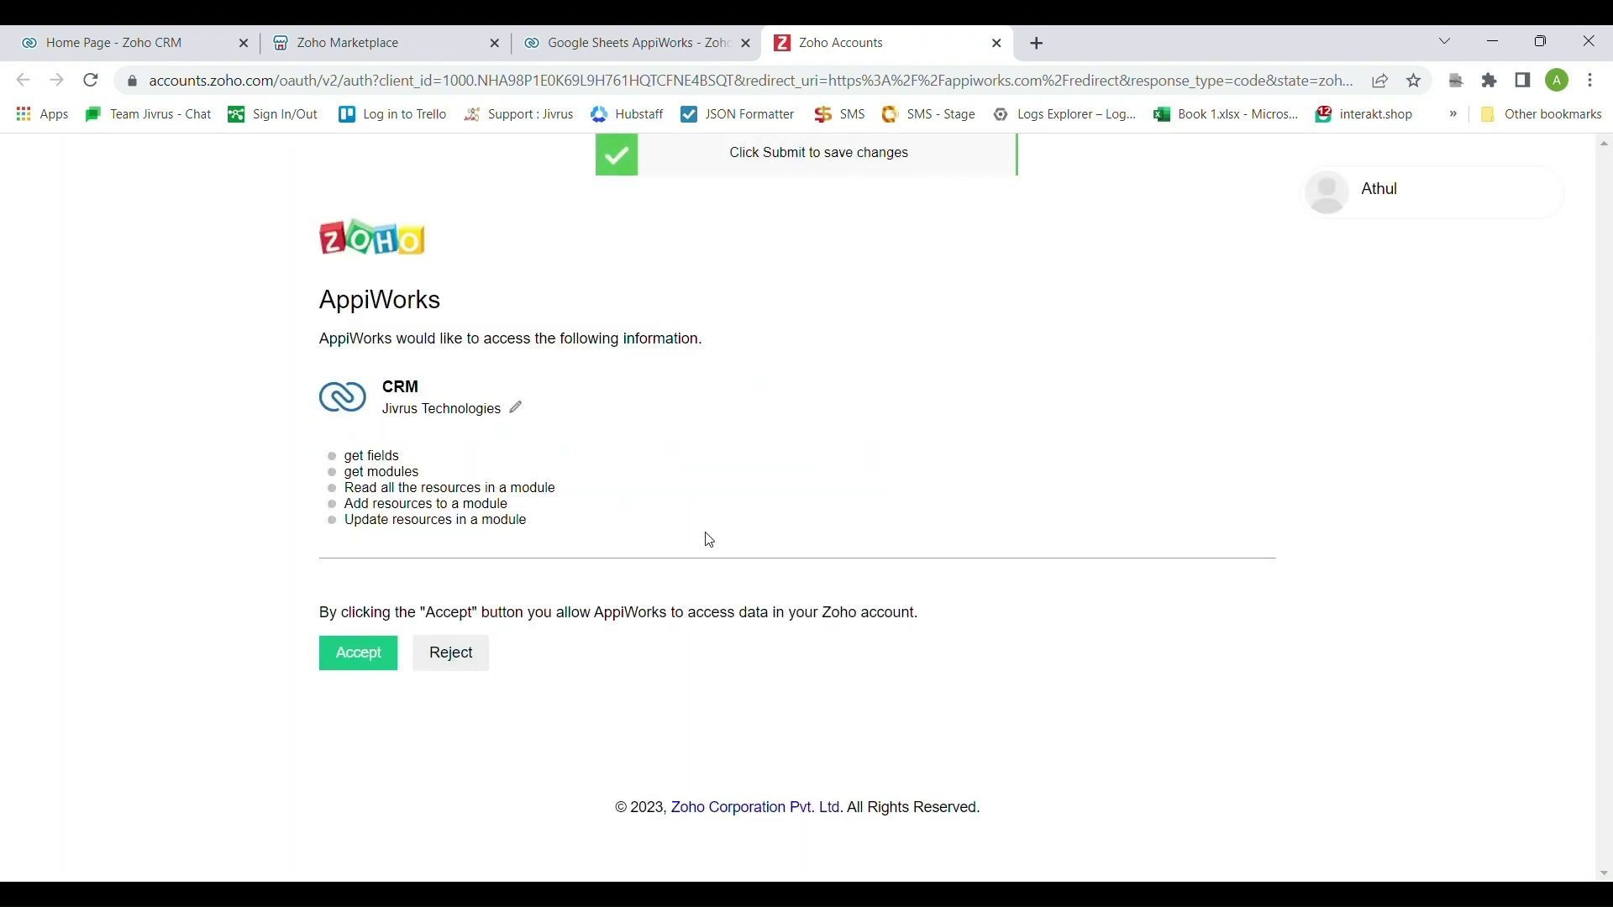
pyautogui.click(375, 672)
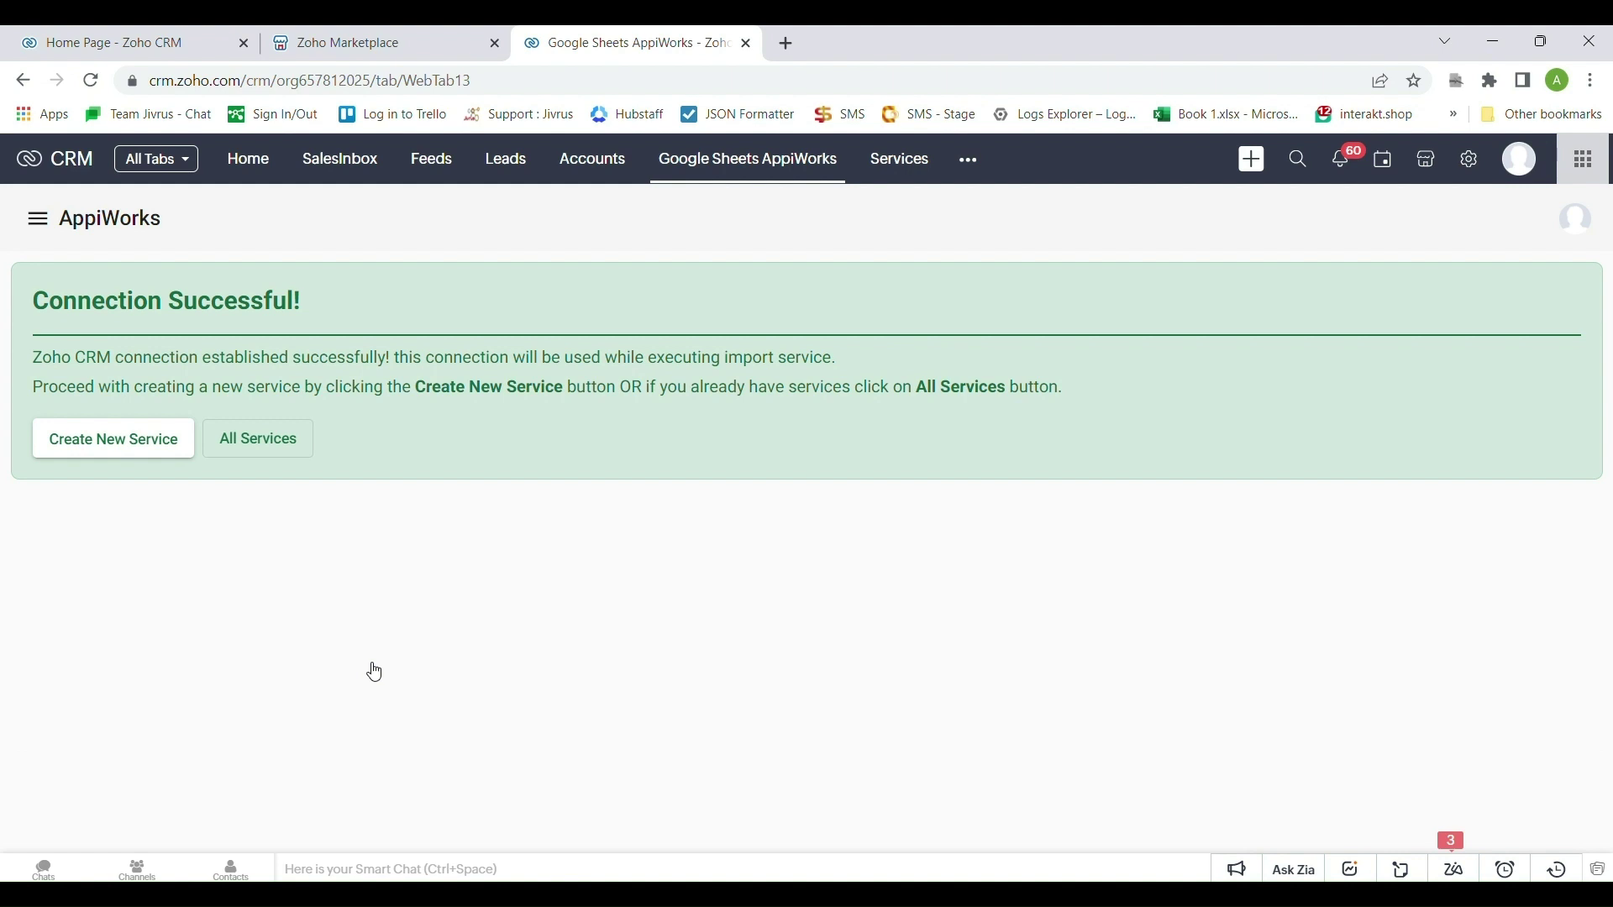
# Create an Export service named 'Export contacts from Google Sheets' and proceed to Zoho CRM configuration
pyautogui.click(108, 441)
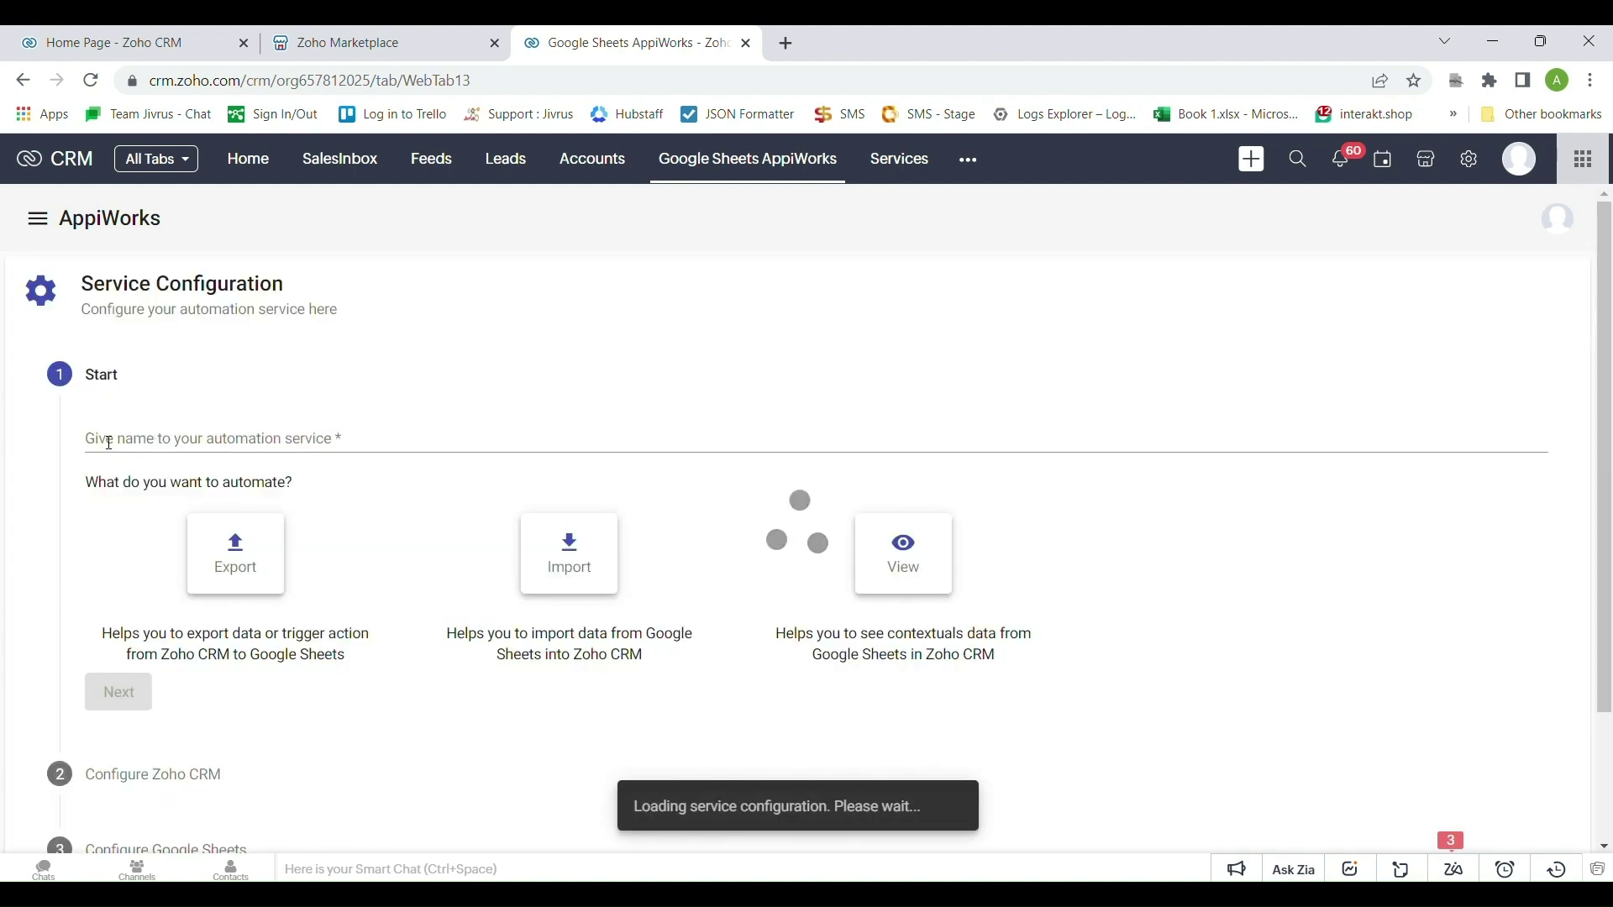
pyautogui.tripleClick(489, 430)
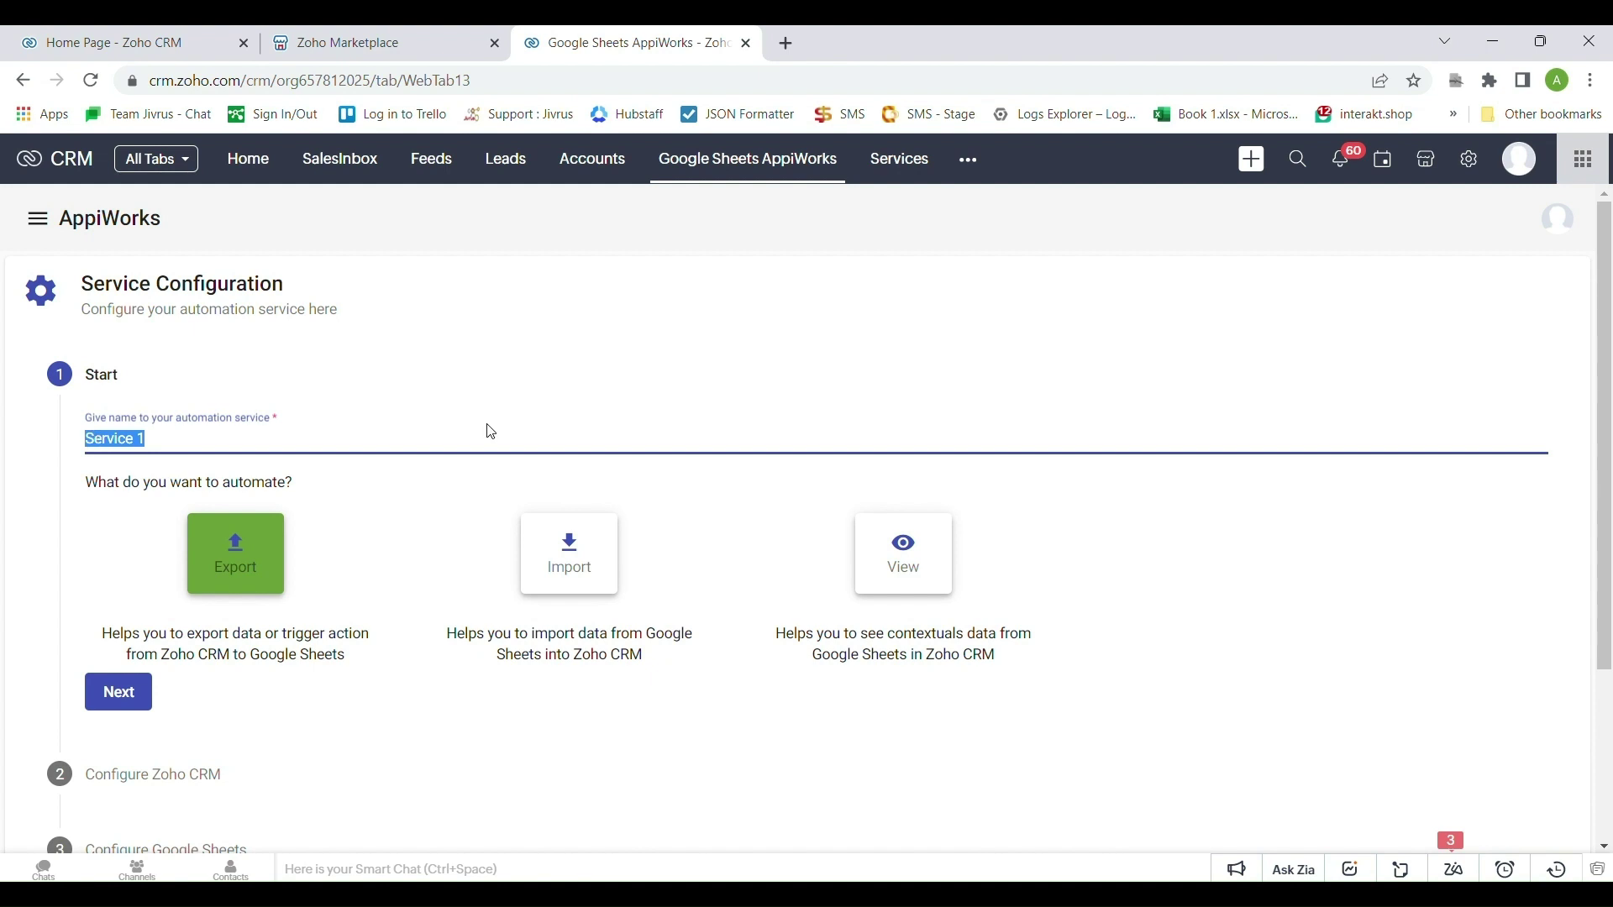
pyautogui.write('Export contacts')
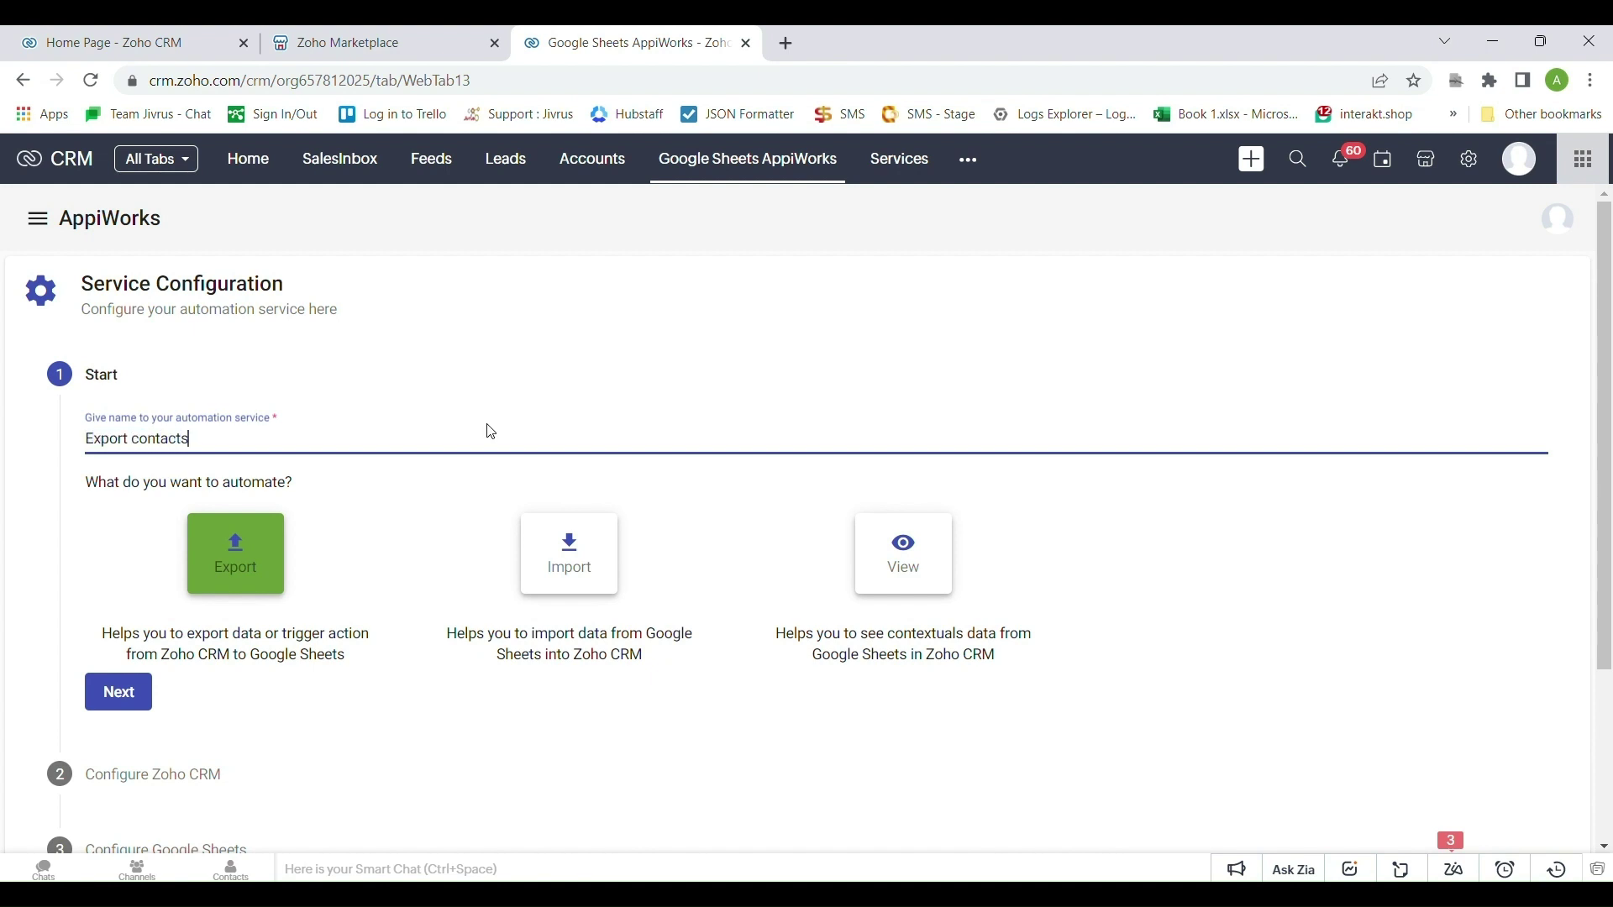
pyautogui.write(' from Google Sheets')
pyautogui.click(131, 696)
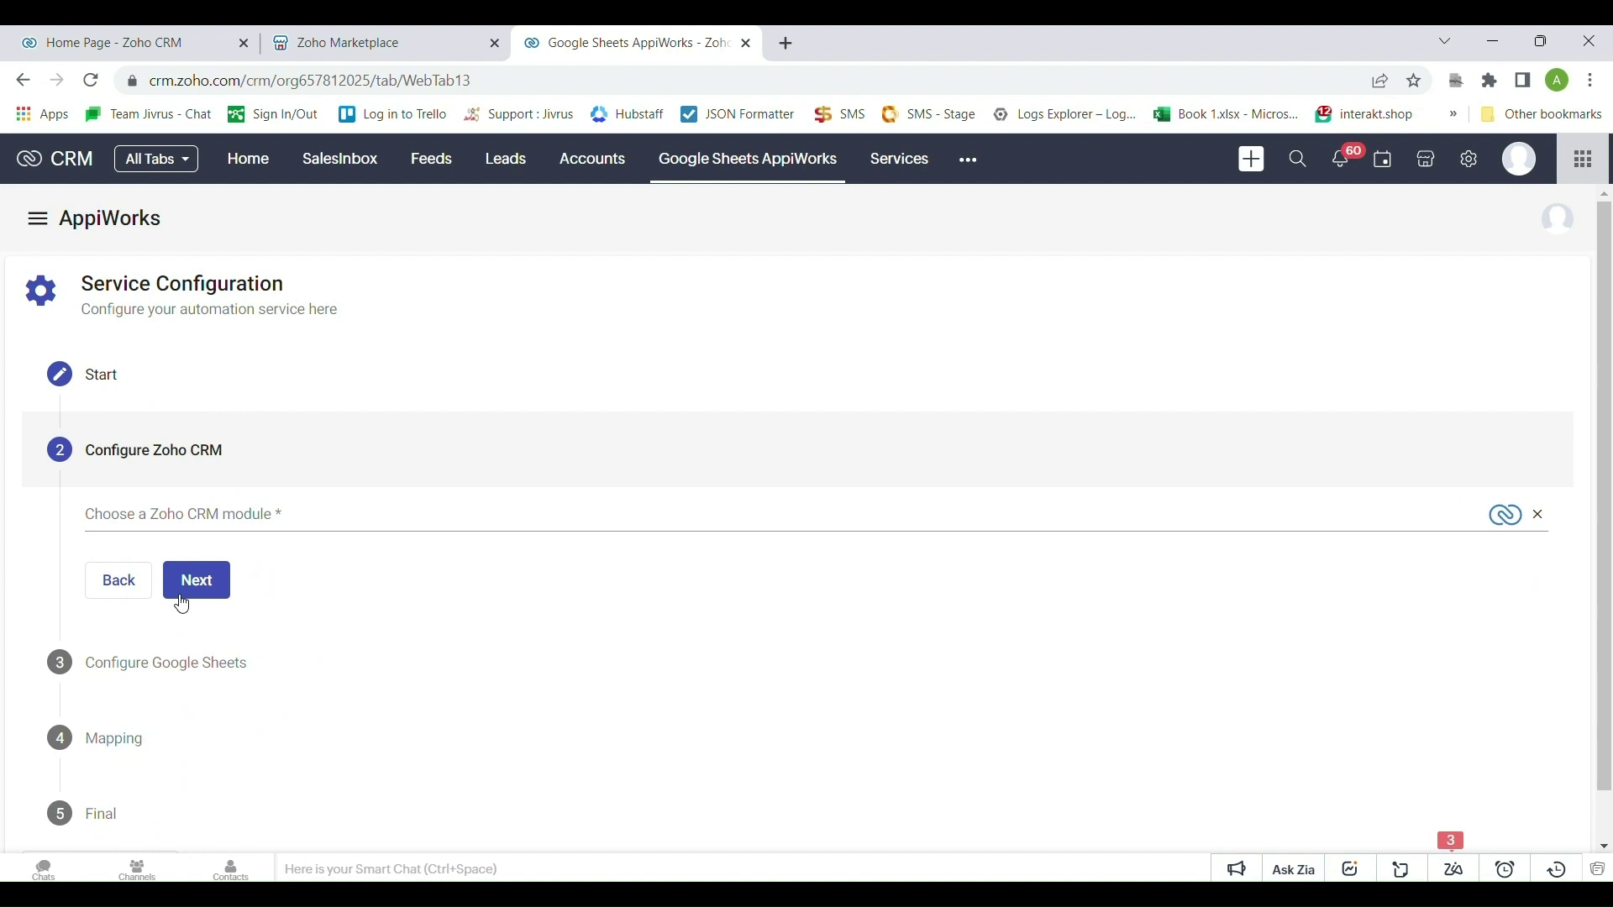
# Select Contacts as the CRM module and advance to the Google Sheets configuration step
pyautogui.click(189, 518)
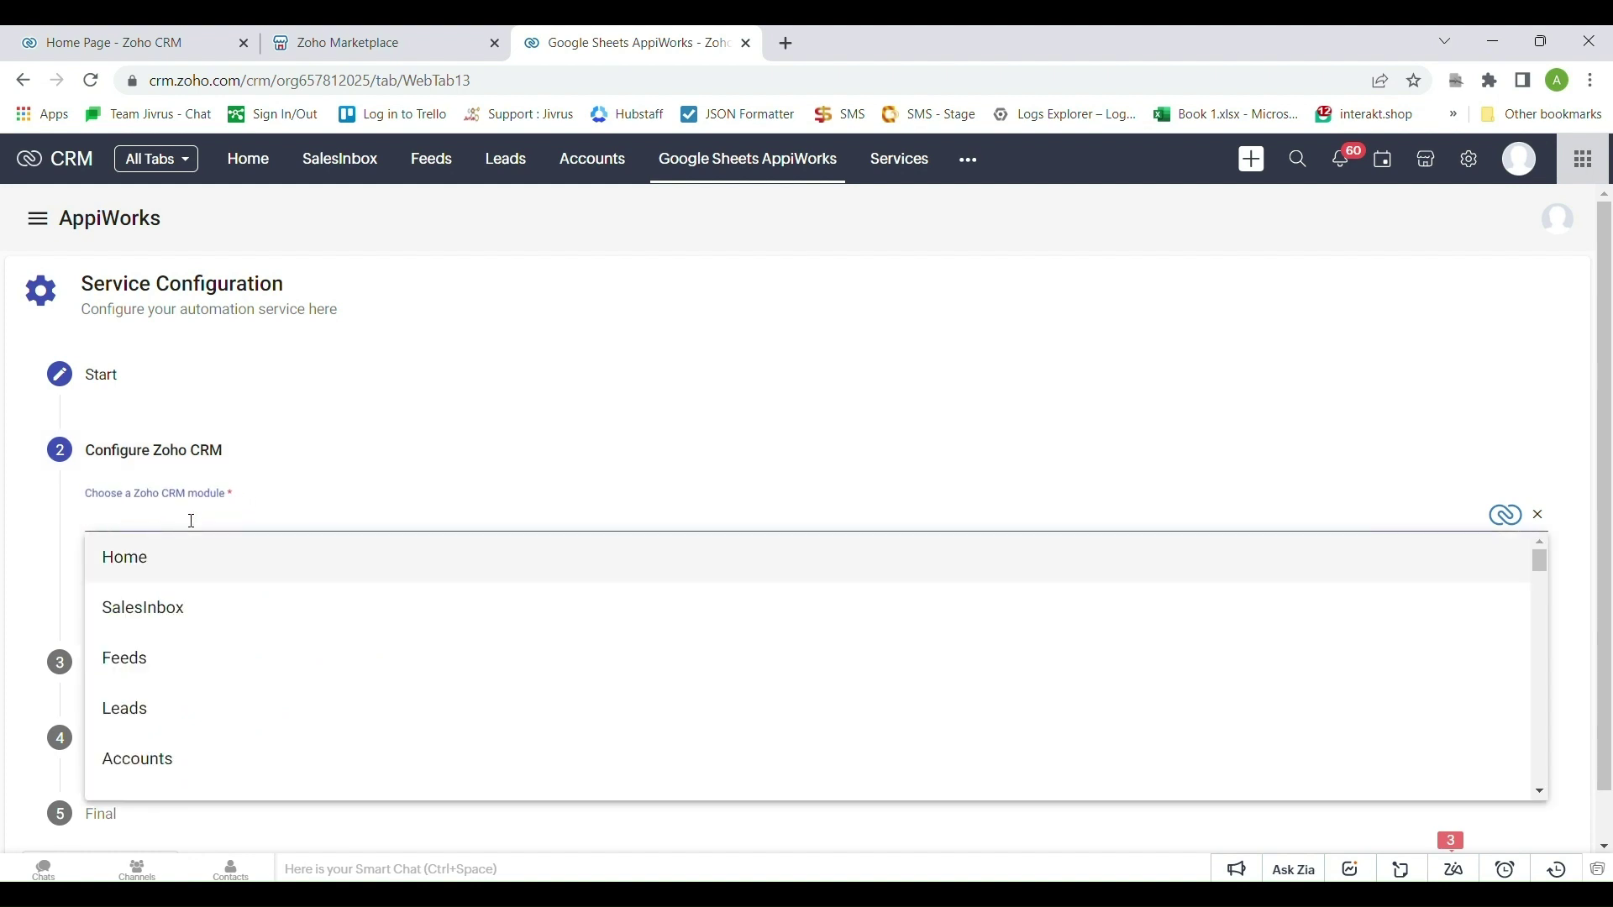
pyautogui.write('con')
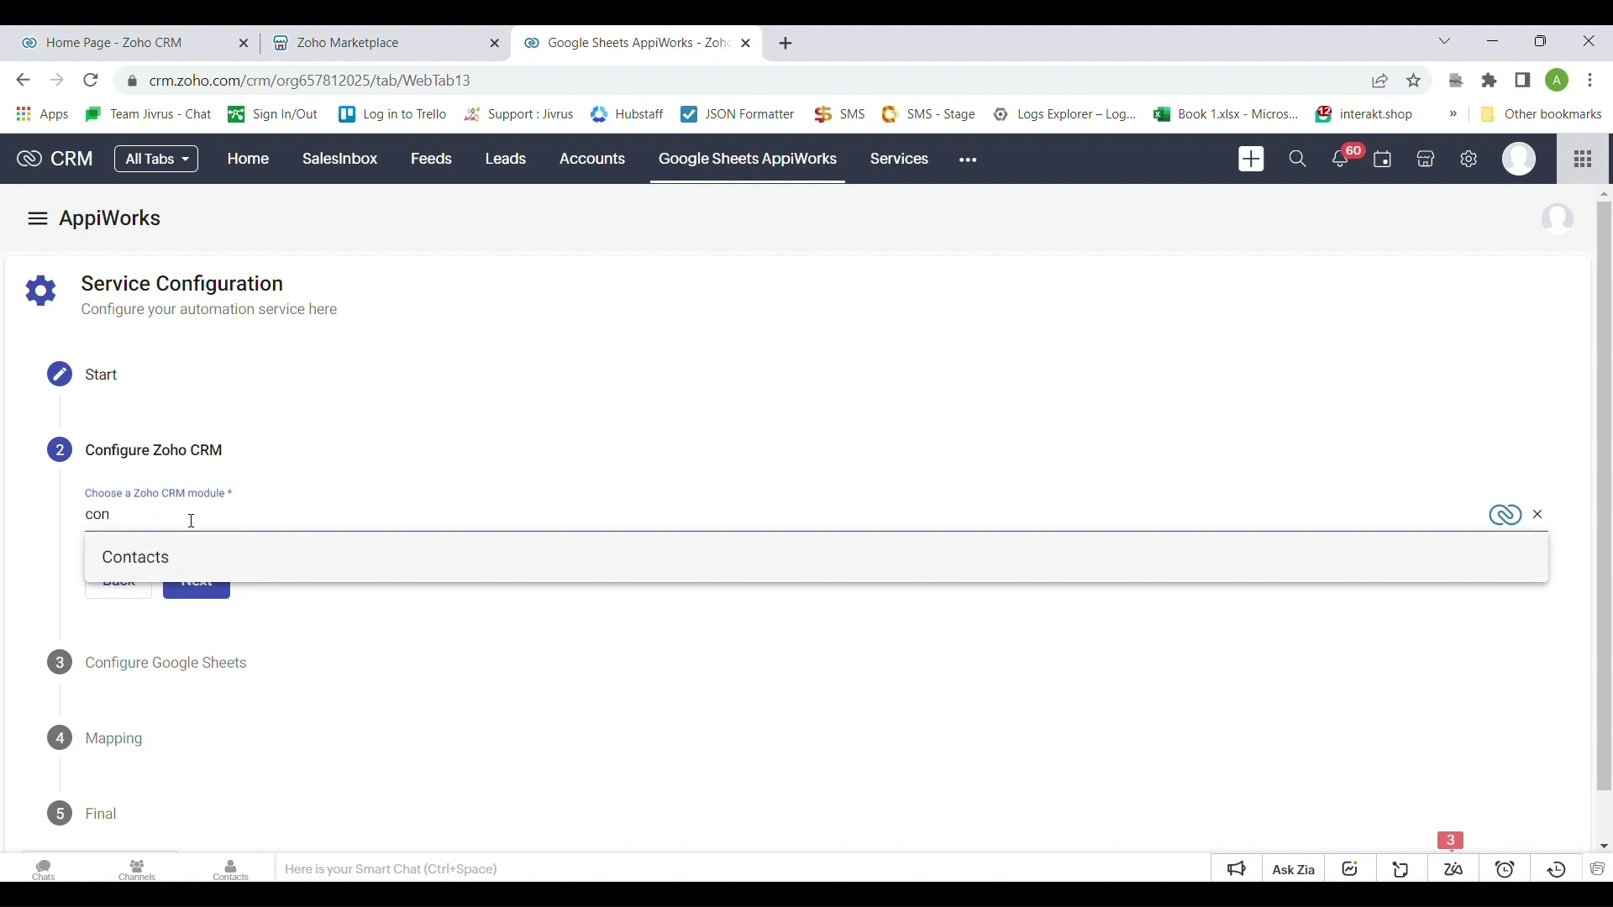
pyautogui.click(174, 555)
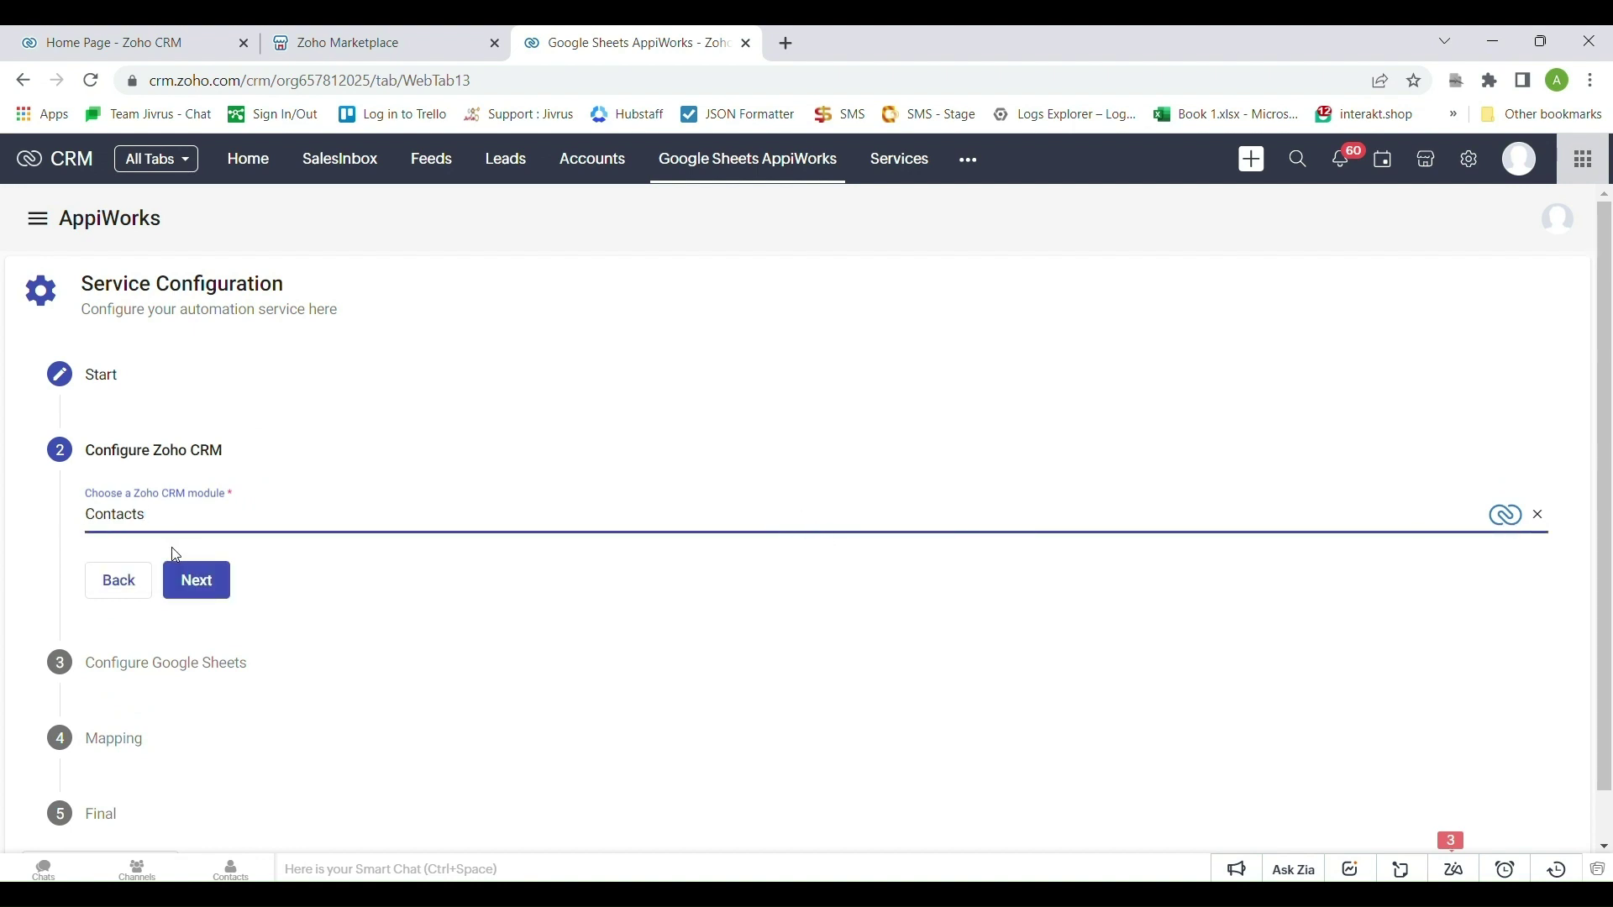
pyautogui.click(206, 582)
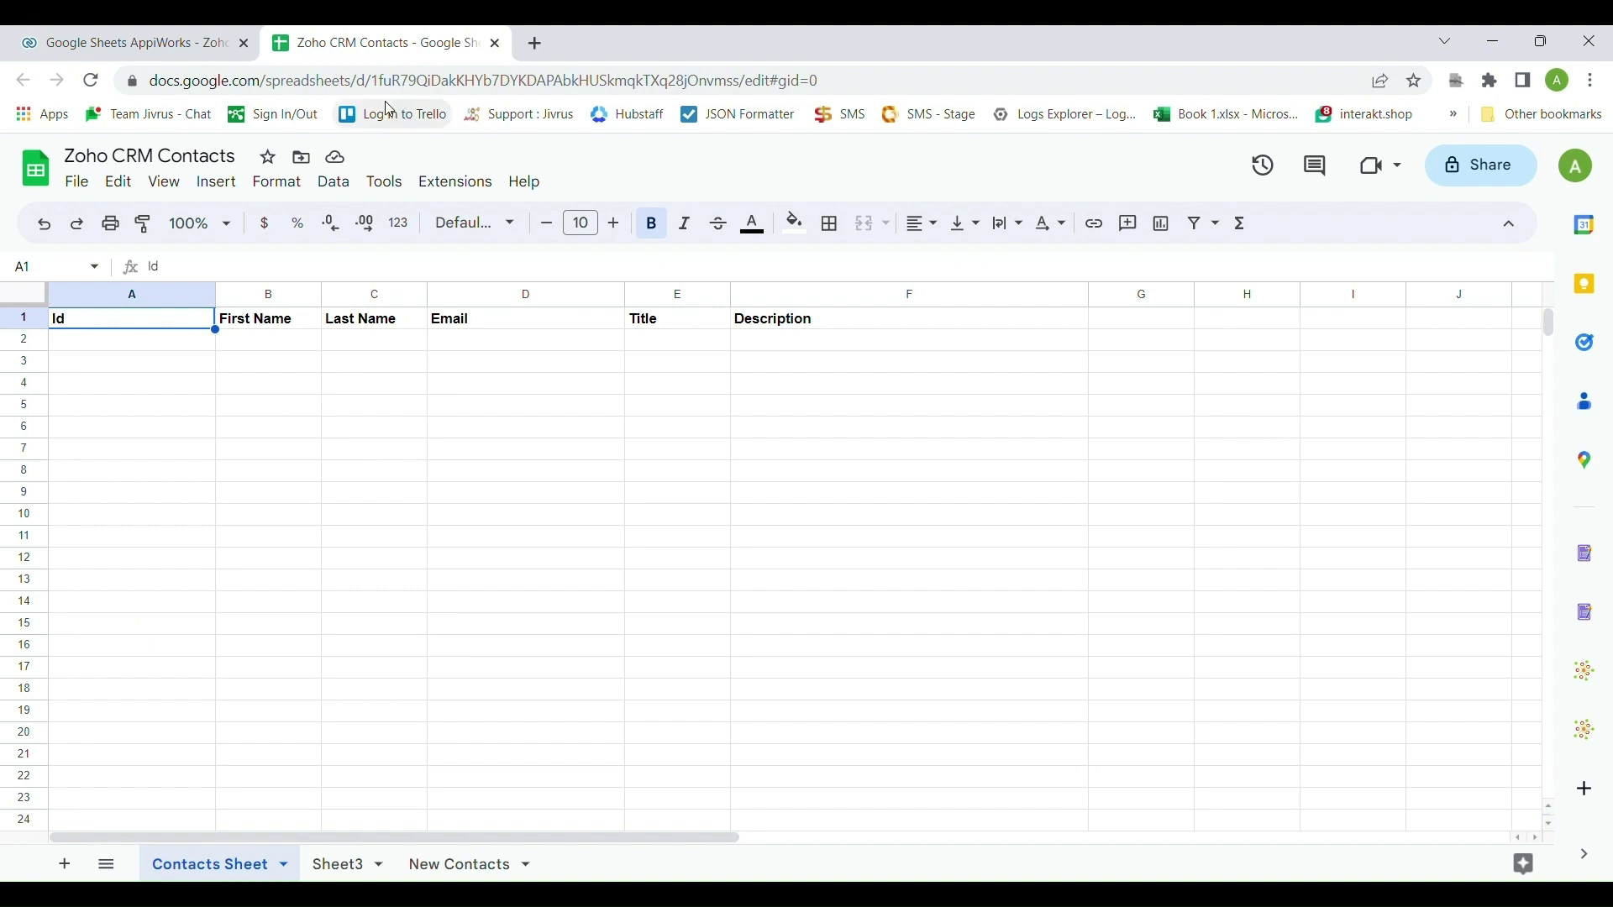
# Back in AppiWorks, start a new Google Sheets connection, Connection 11, instead of choosing an existing one
pyautogui.click(213, 44)
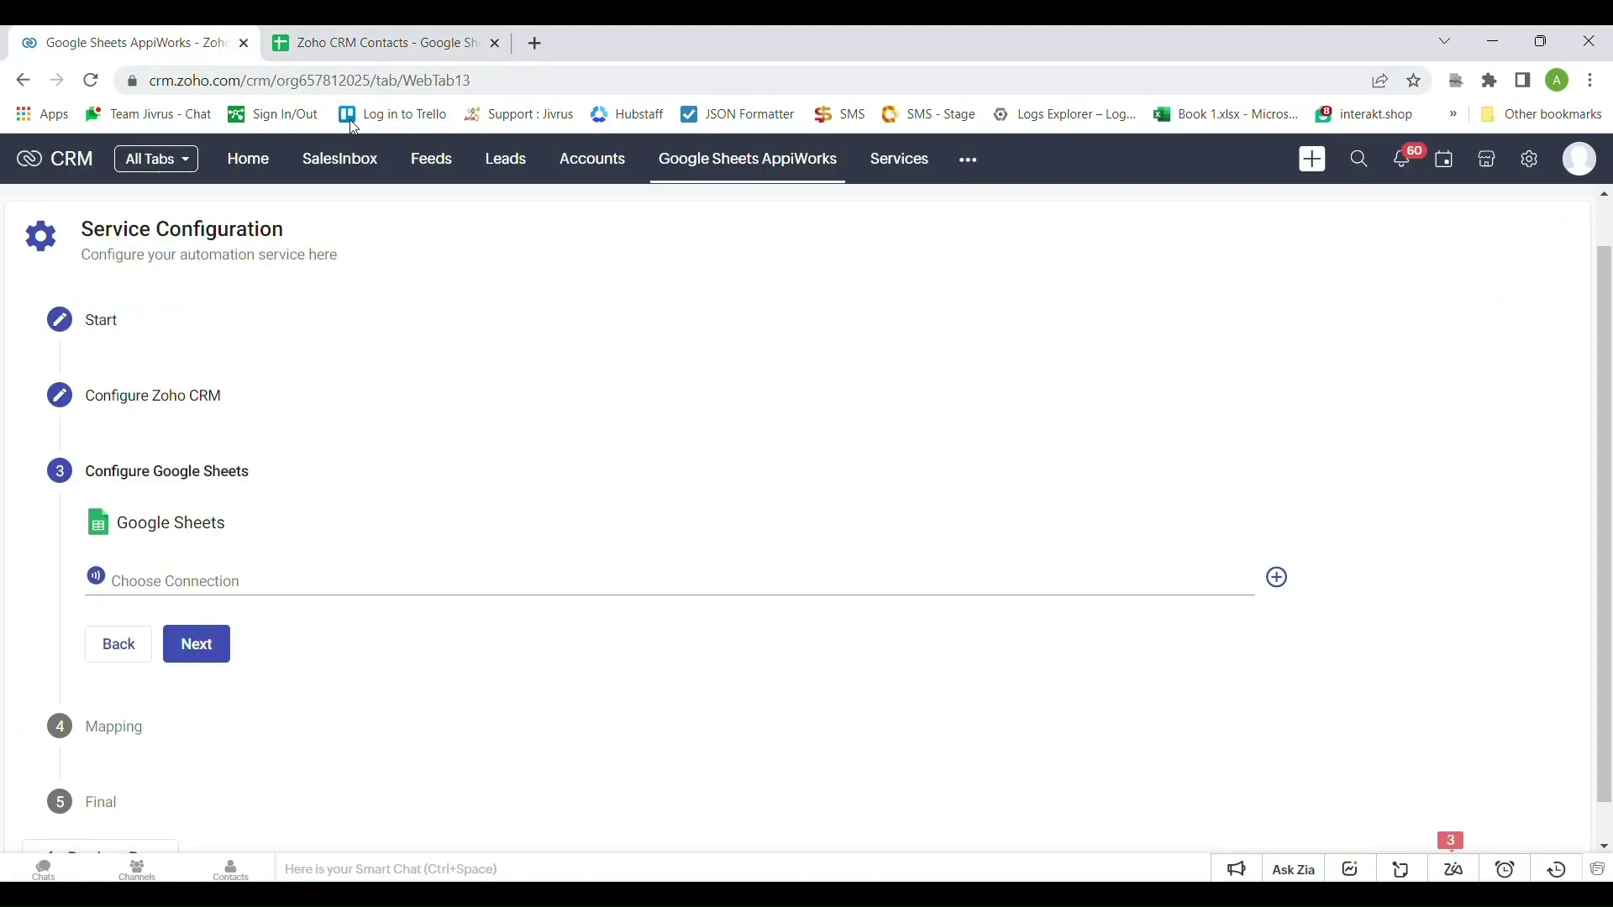
pyautogui.click(370, 582)
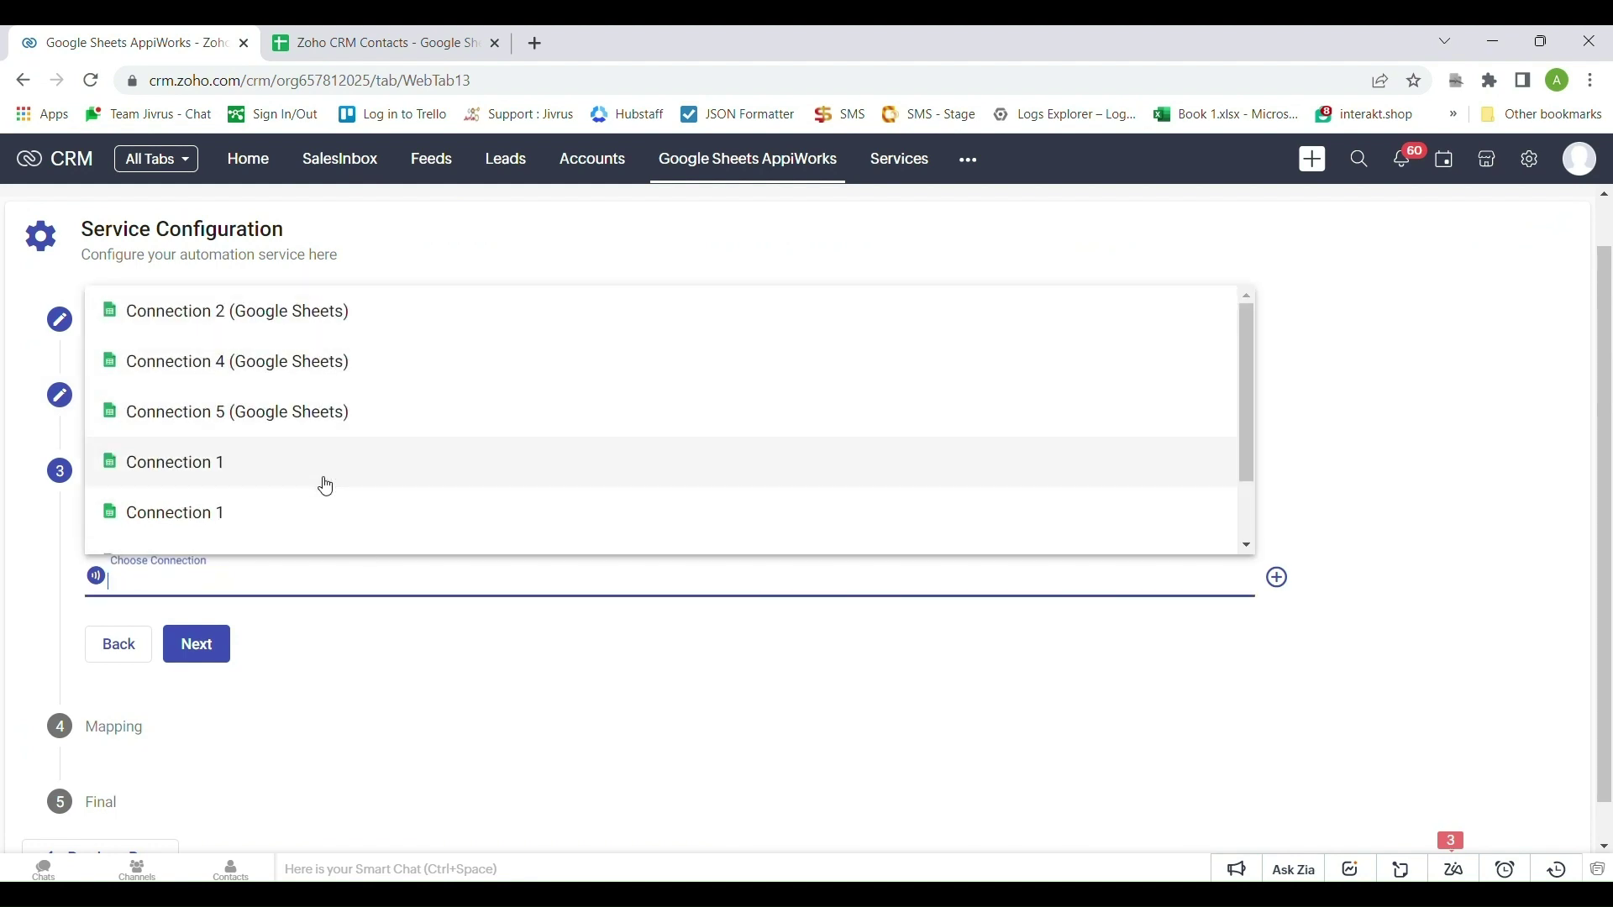
pyautogui.click(1304, 606)
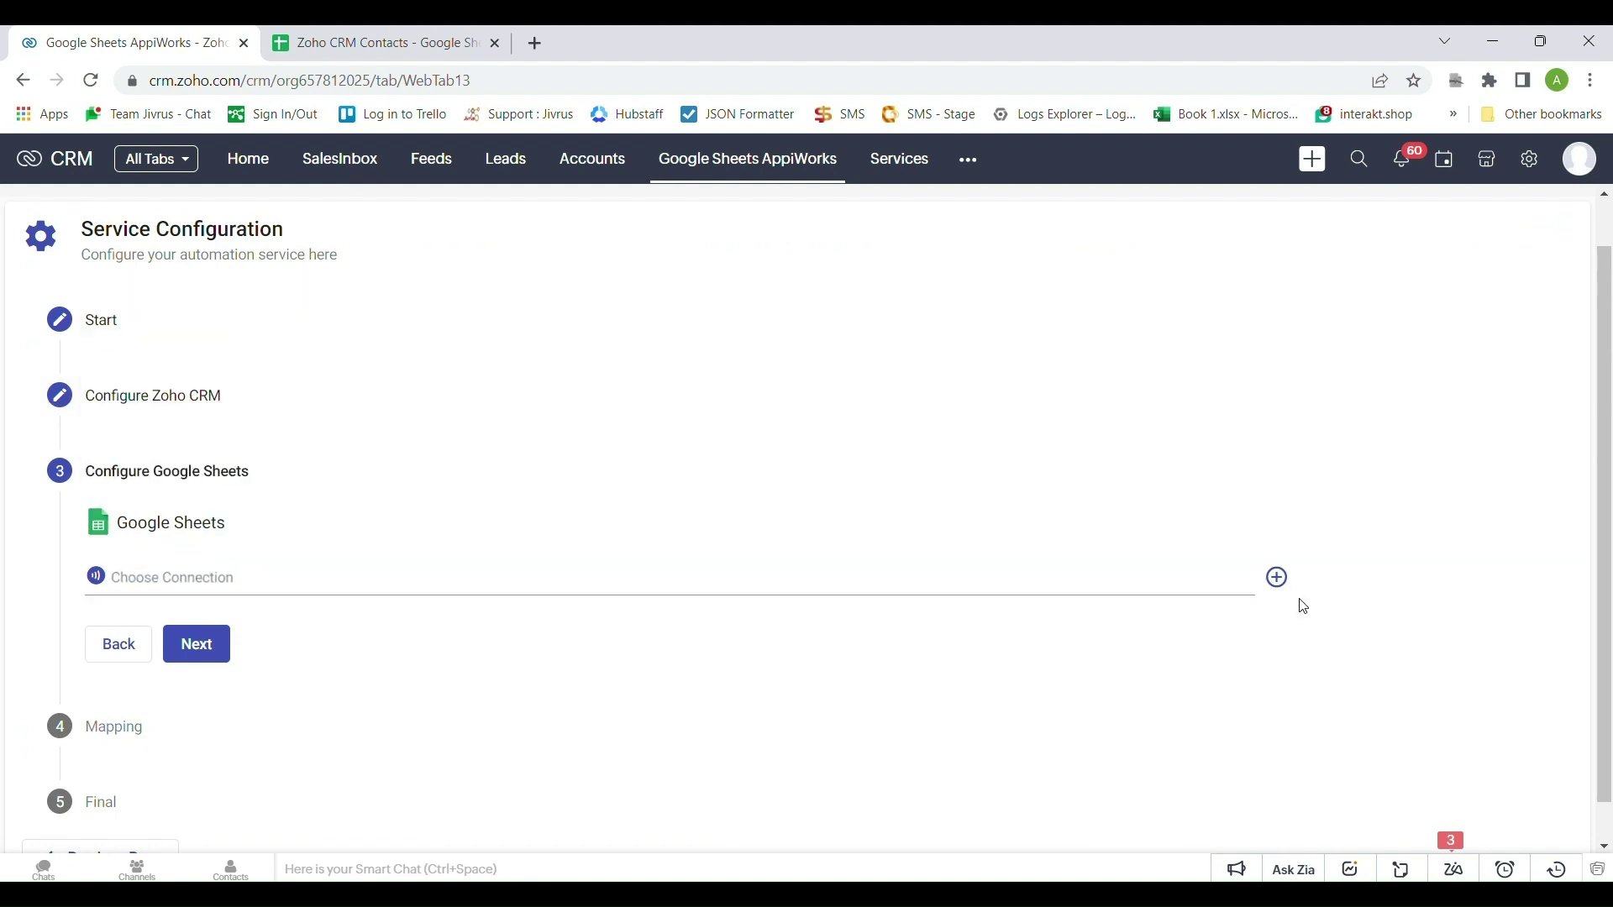
pyautogui.click(1278, 579)
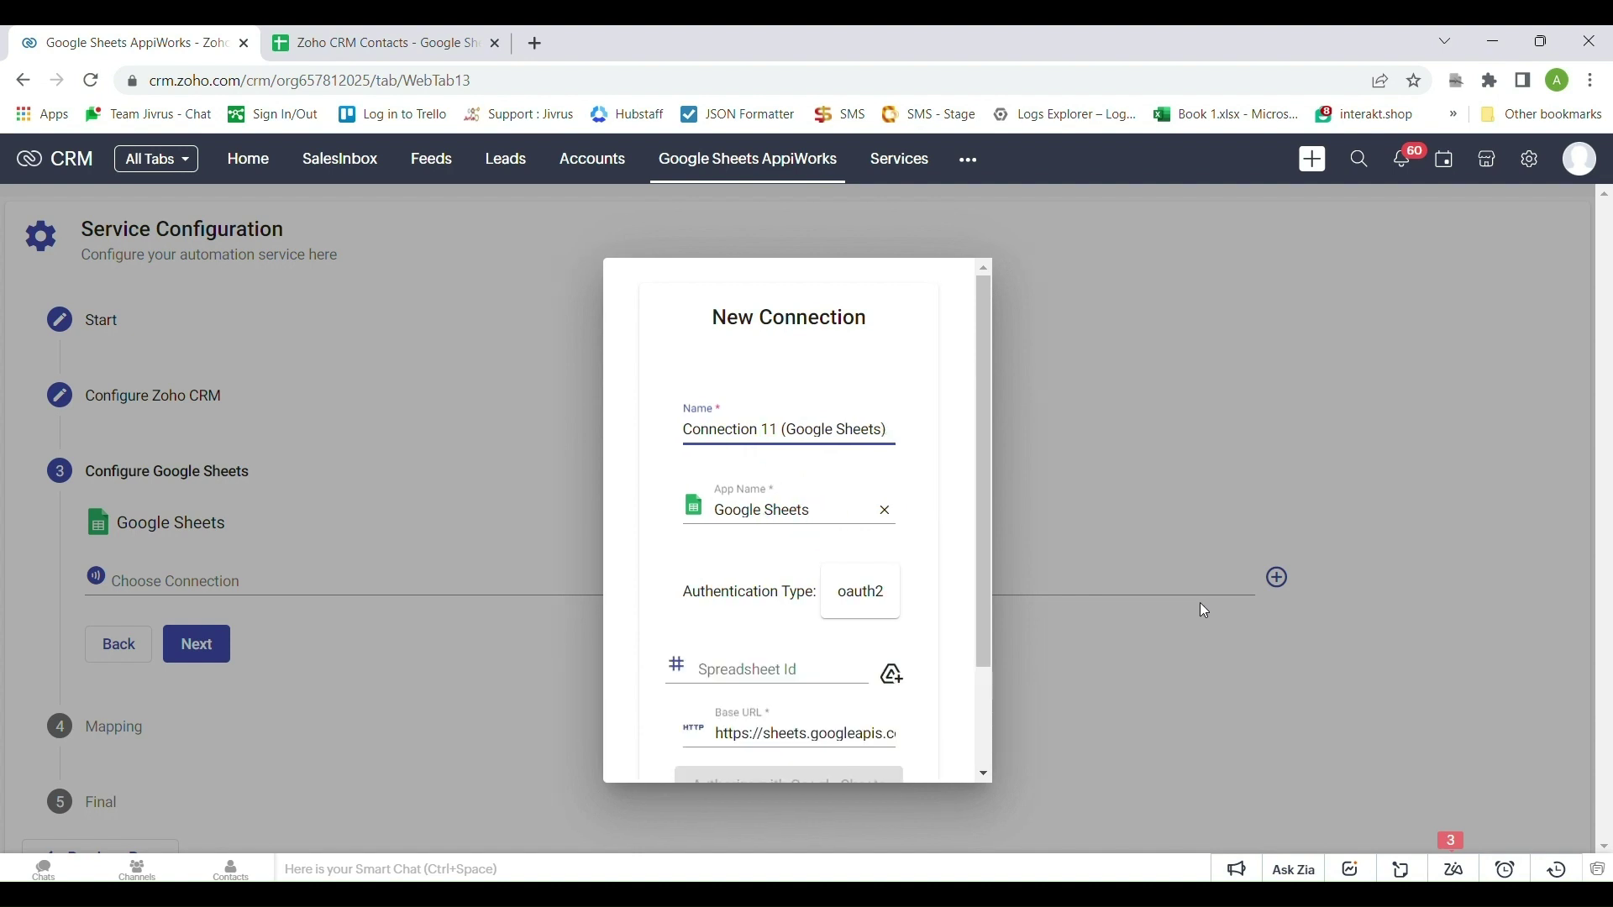
# Focus the connection's Spreadsheet Id field and bring up the Zoho CRM Contacts spreadsheet
pyautogui.scroll(-3, 906, 592)
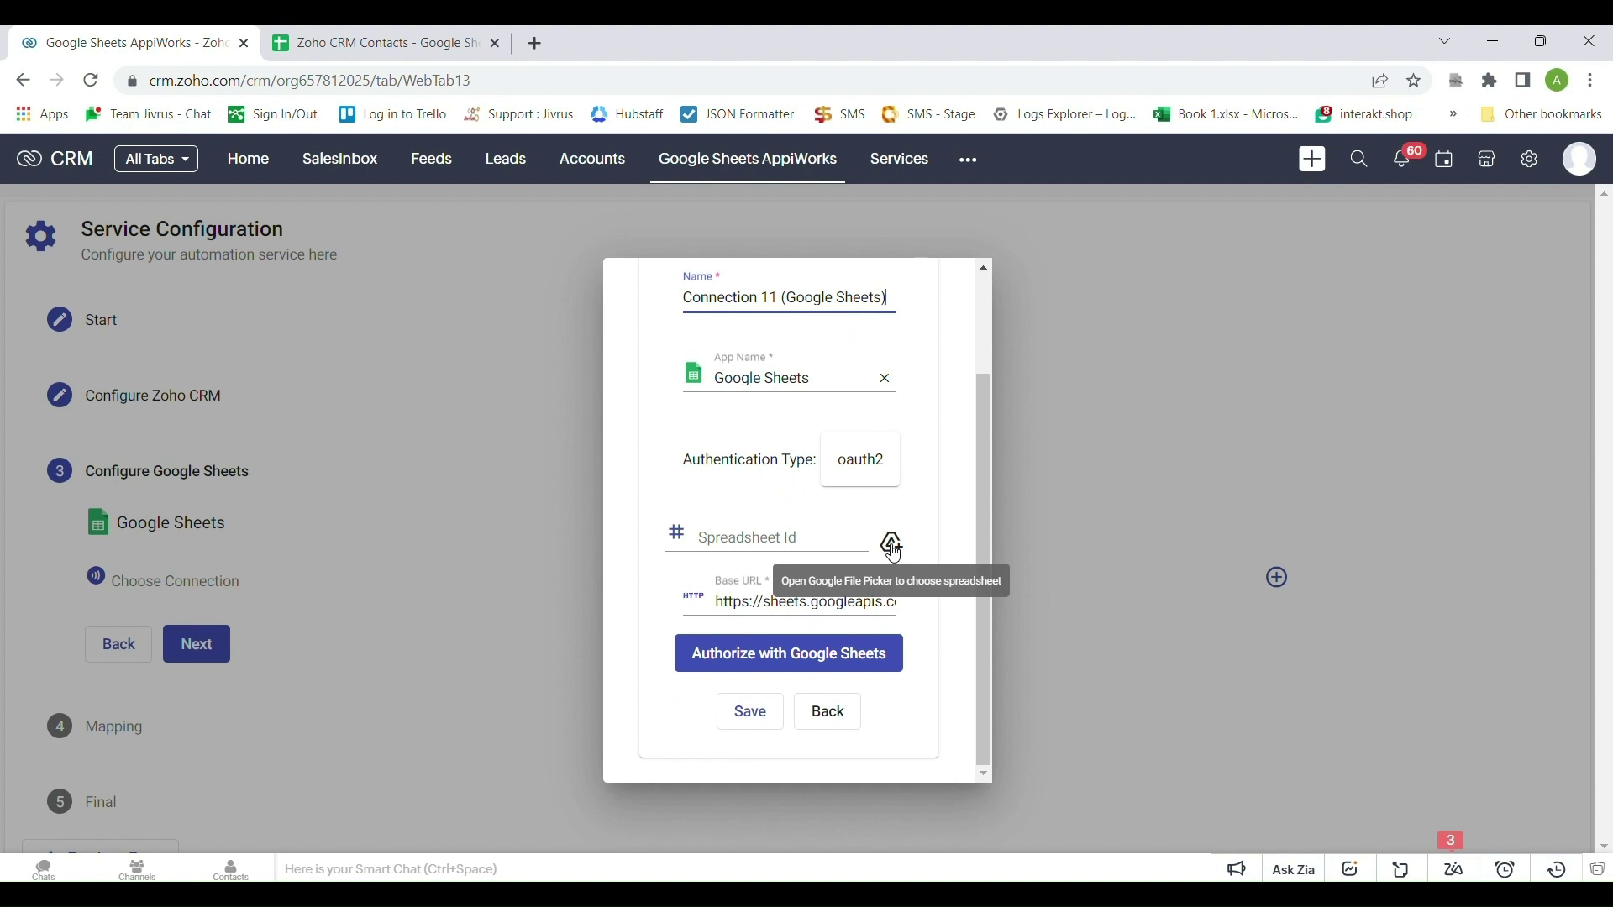
pyautogui.click(726, 550)
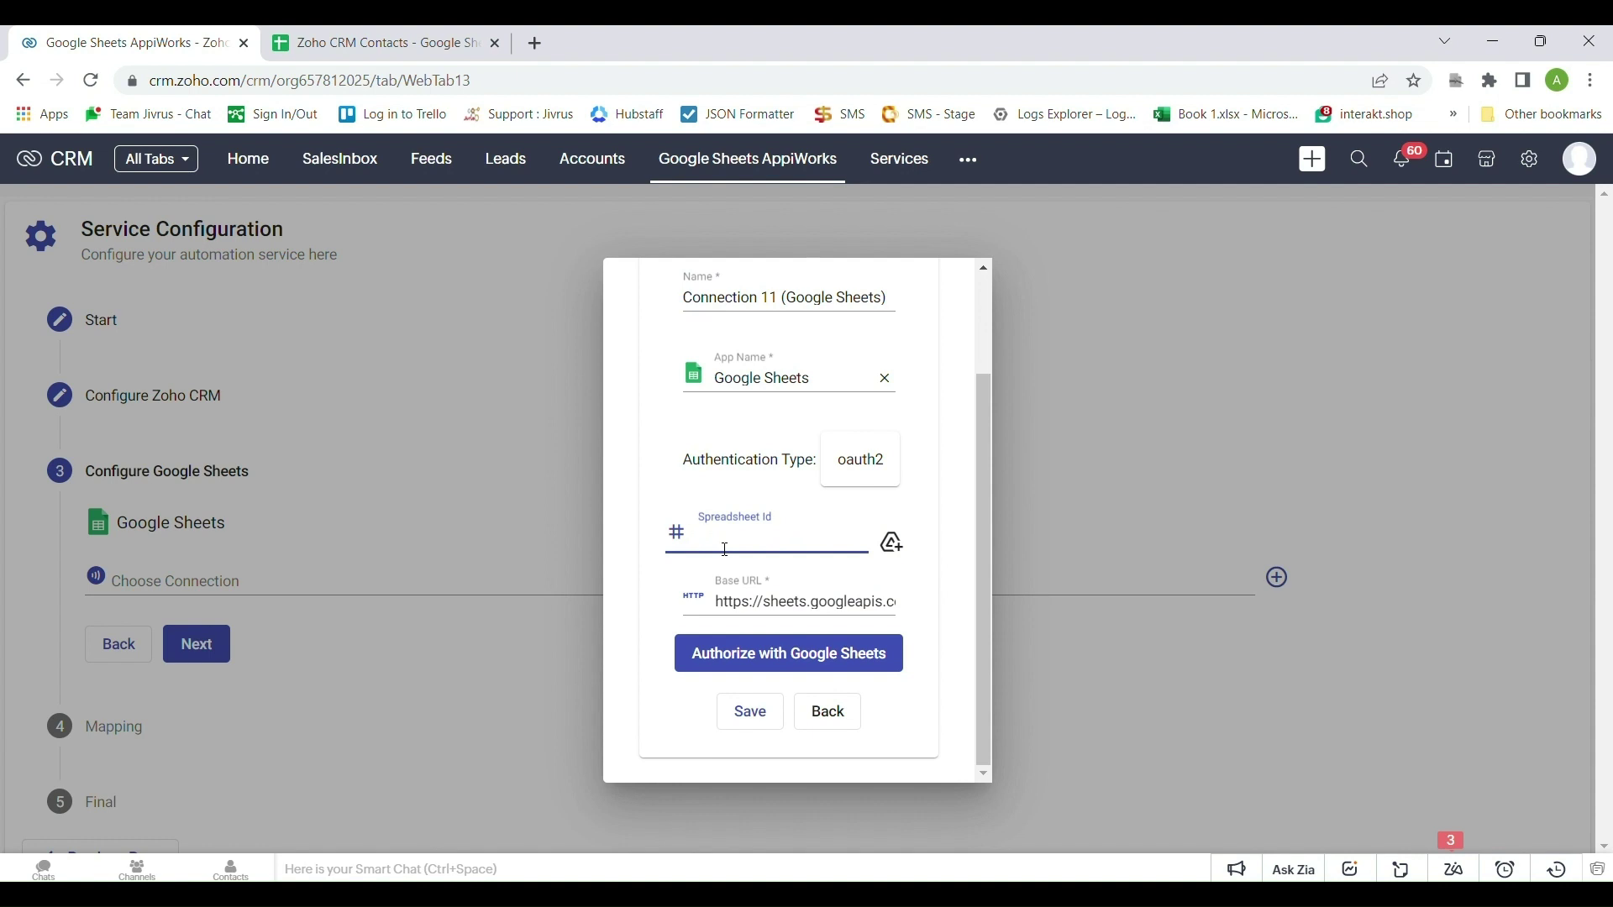
pyautogui.click(420, 42)
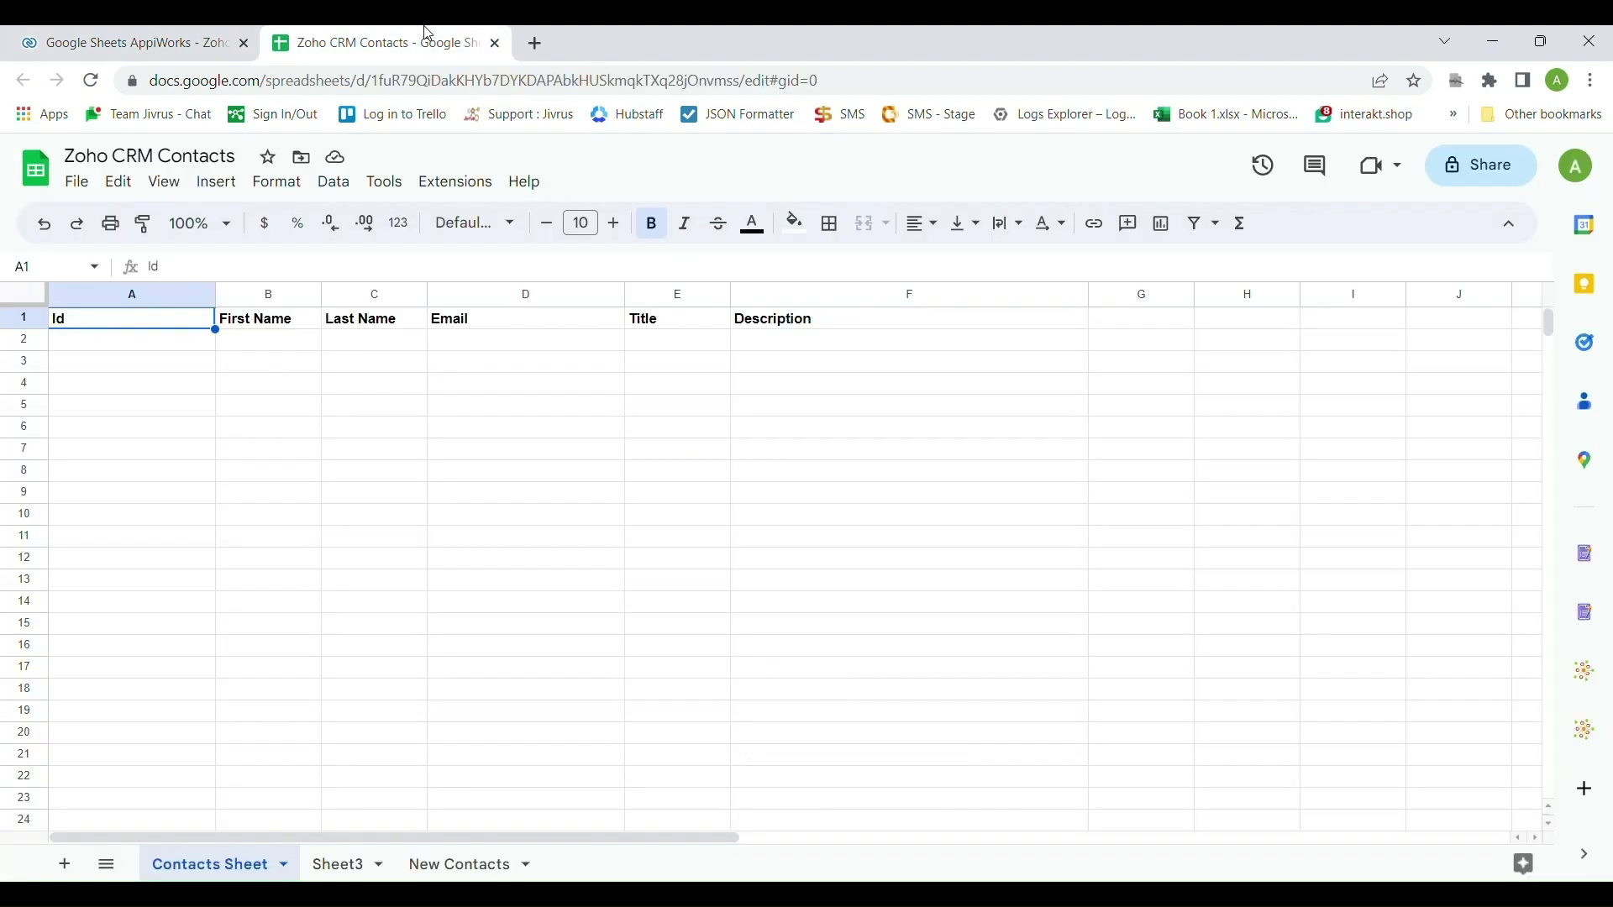
# Paste the spreadsheet ID from the sheet's URL into Spreadsheet Id and begin Google Sheets authorization
pyautogui.moveTo(383, 84); pyautogui.dragTo(748, 78)
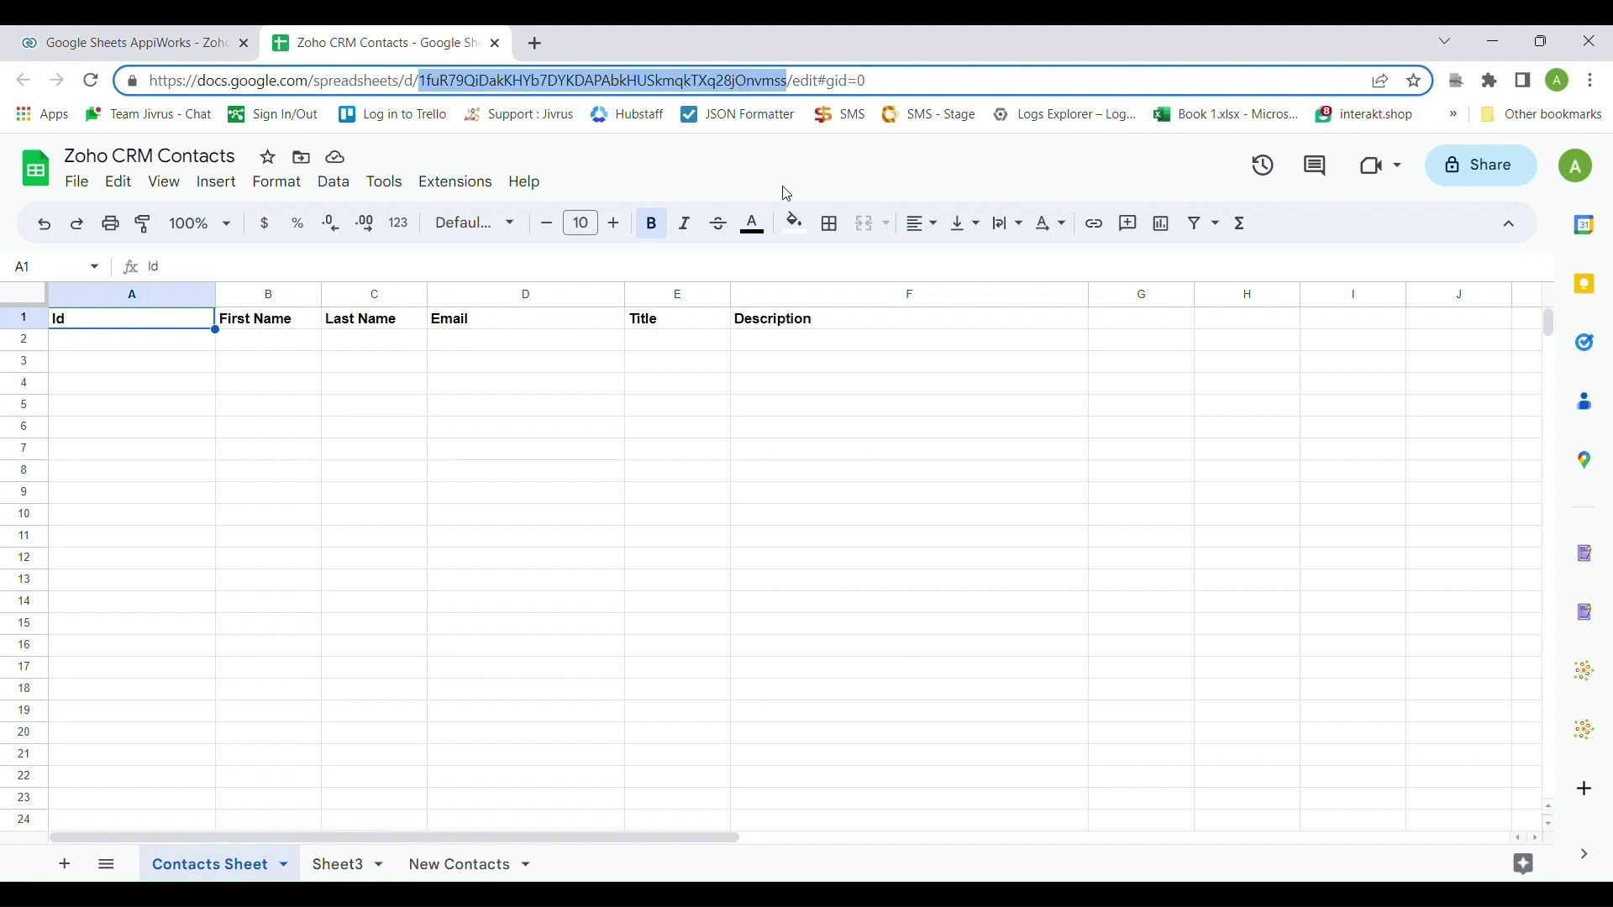
pyautogui.click(202, 33)
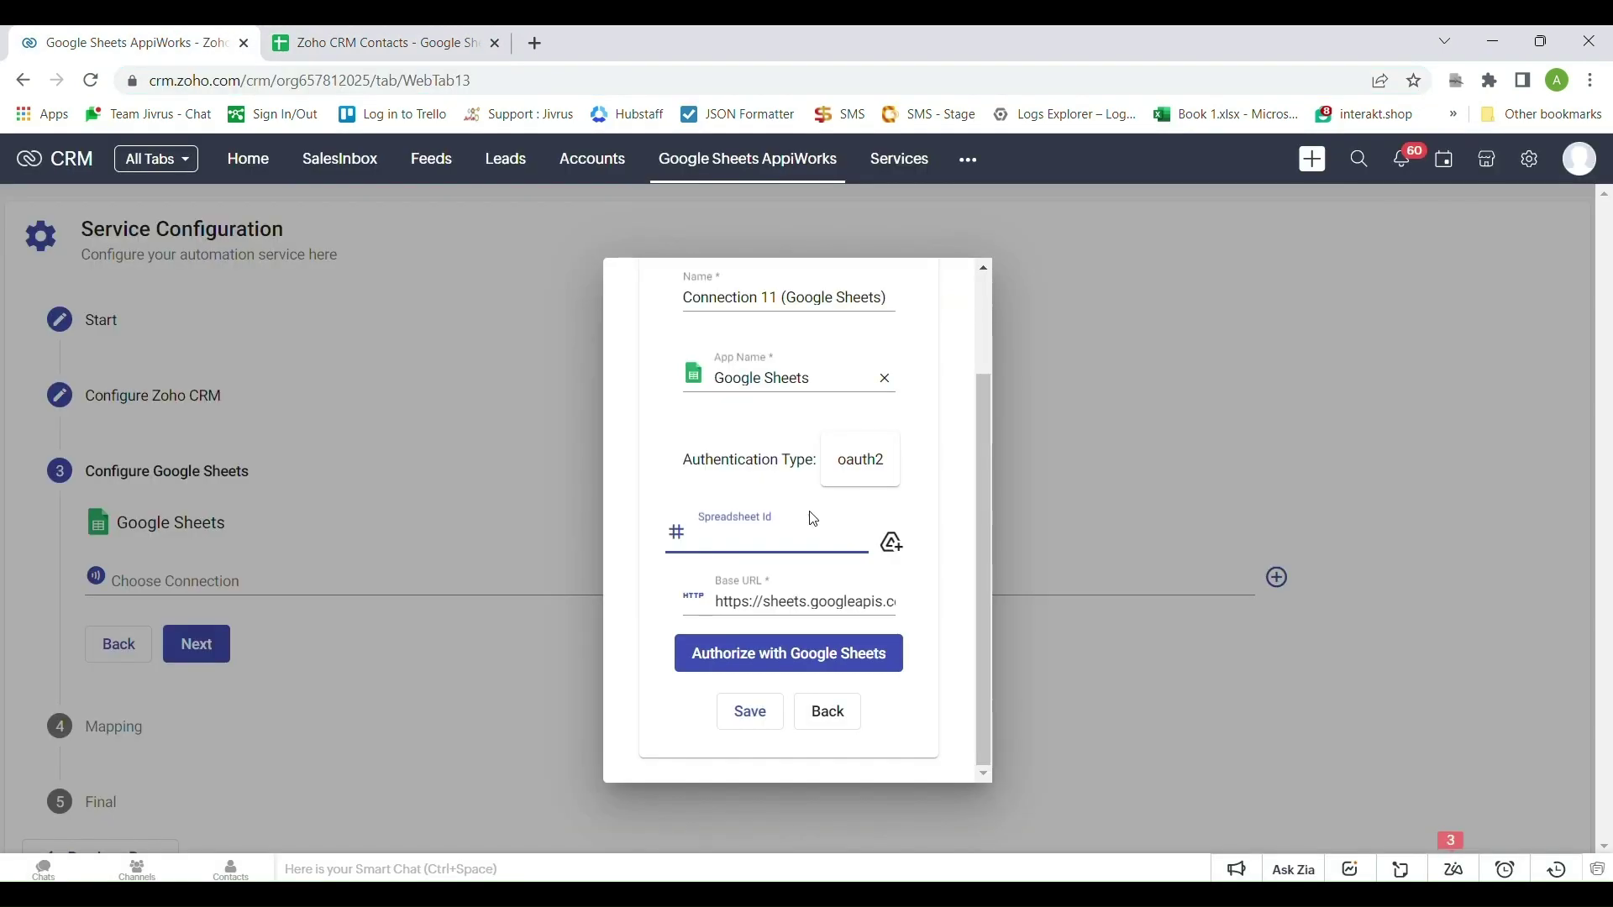
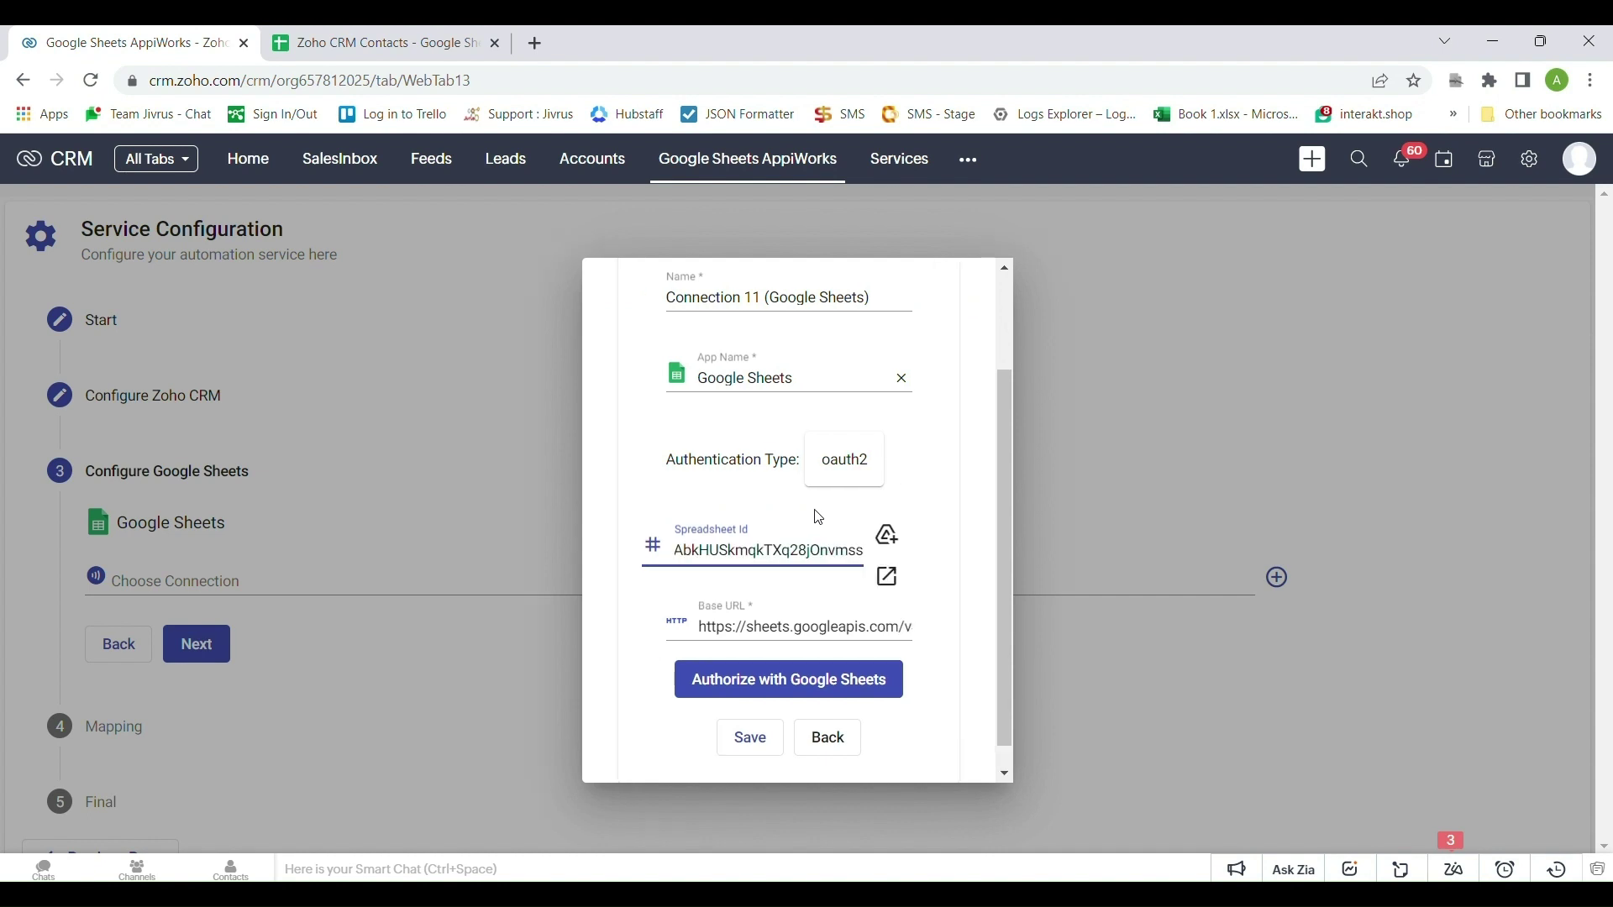
pyautogui.click(942, 653)
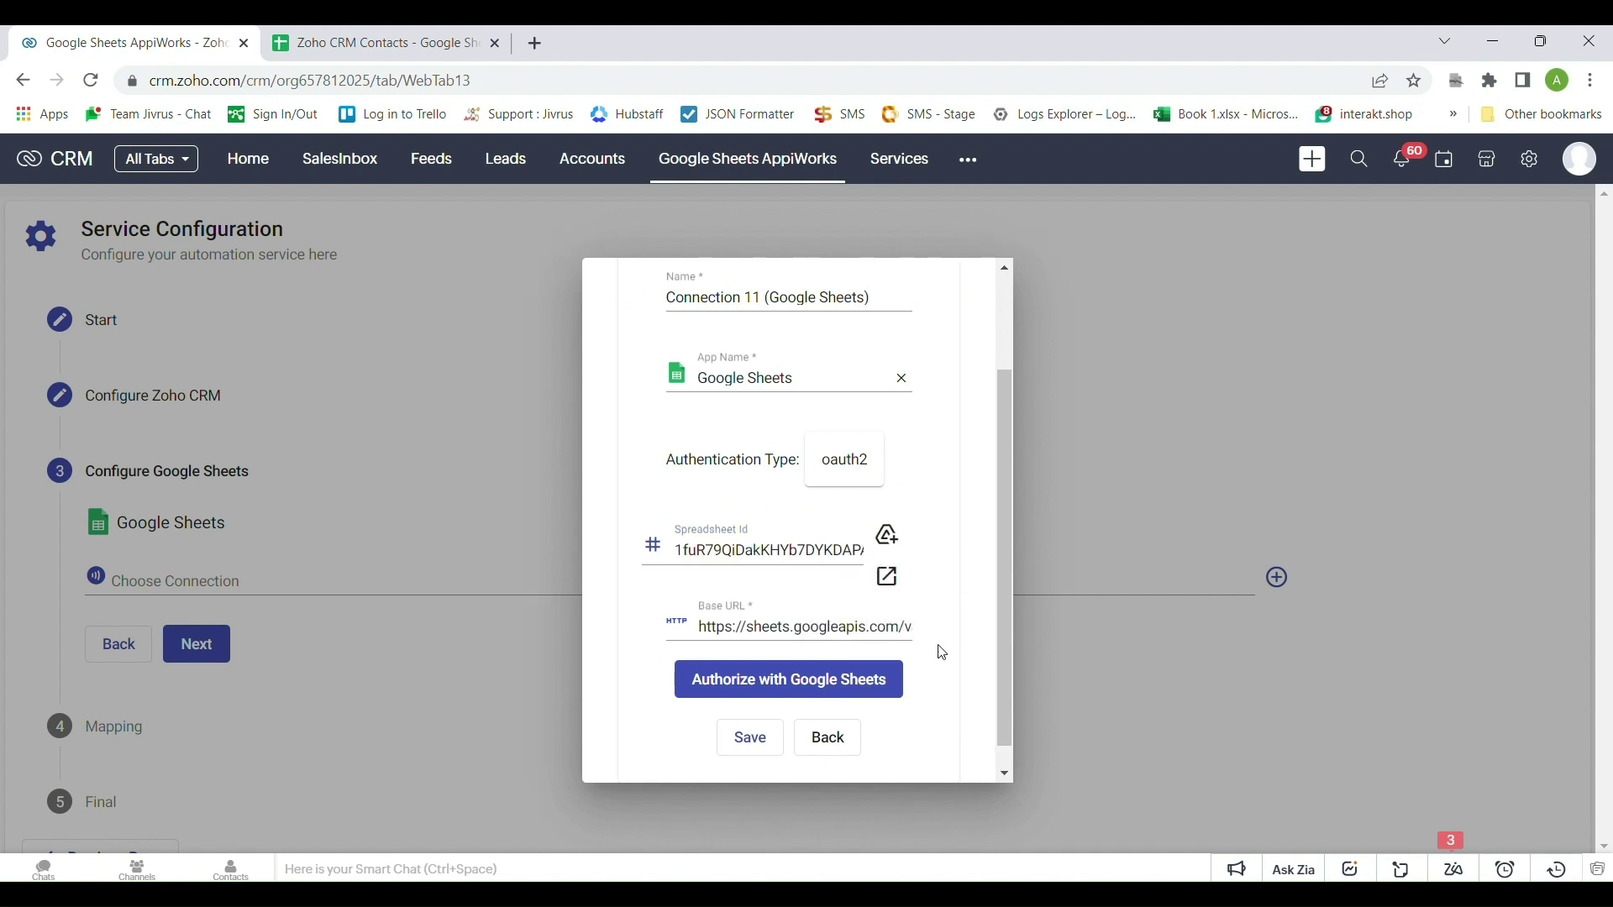
pyautogui.click(796, 682)
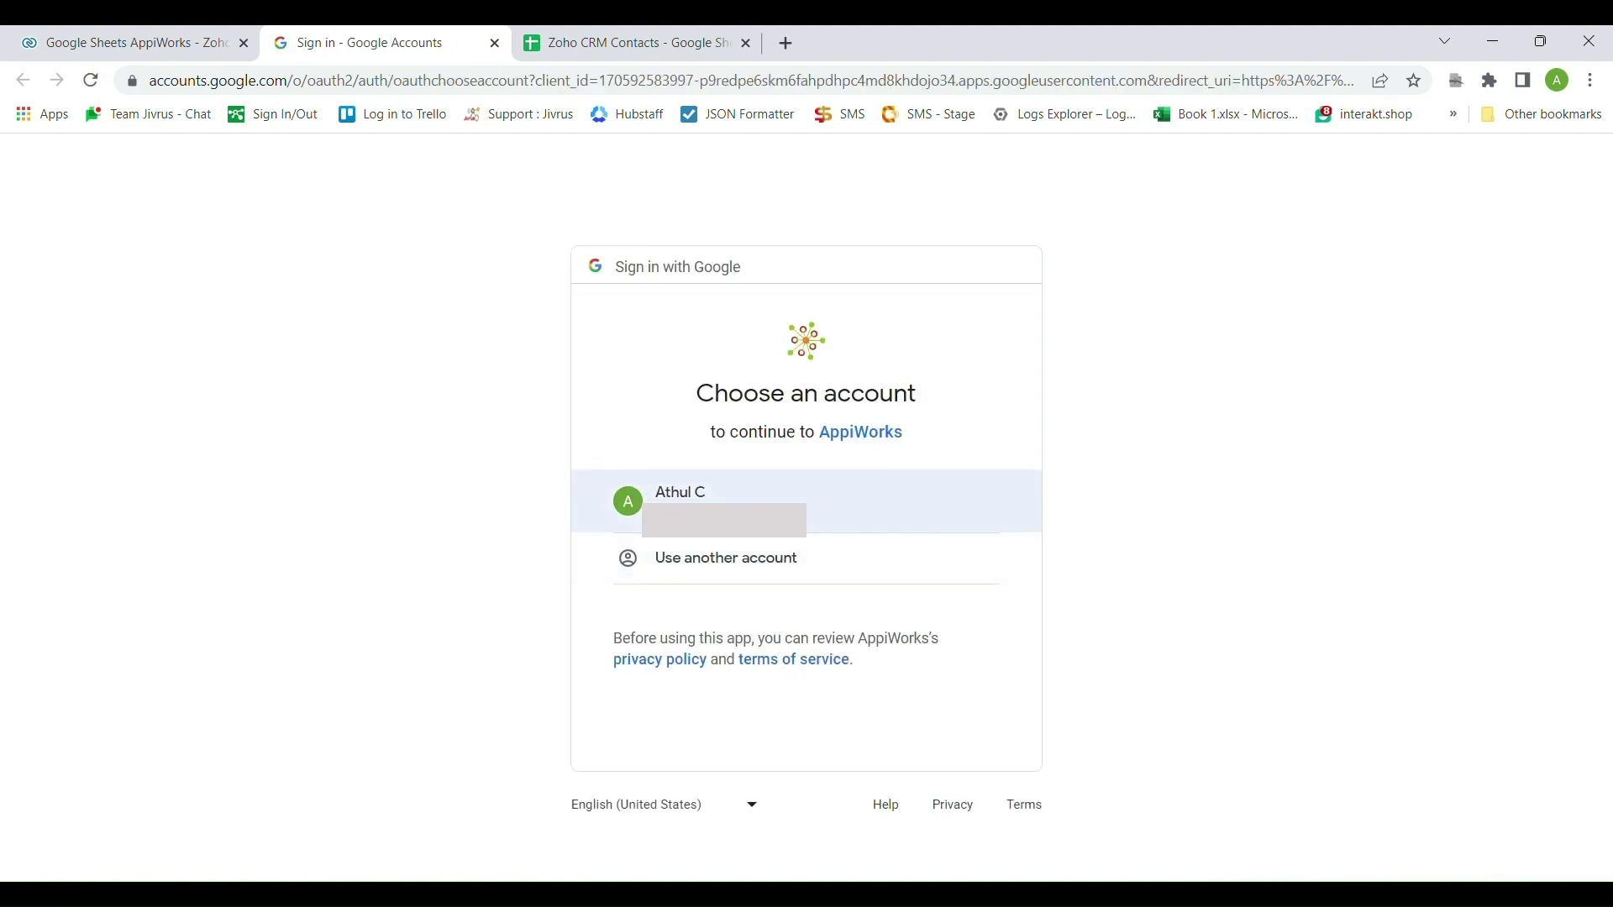
# Sign in with the Google account and allow AppiWorks access to Google Sheets
pyautogui.click(738, 519)
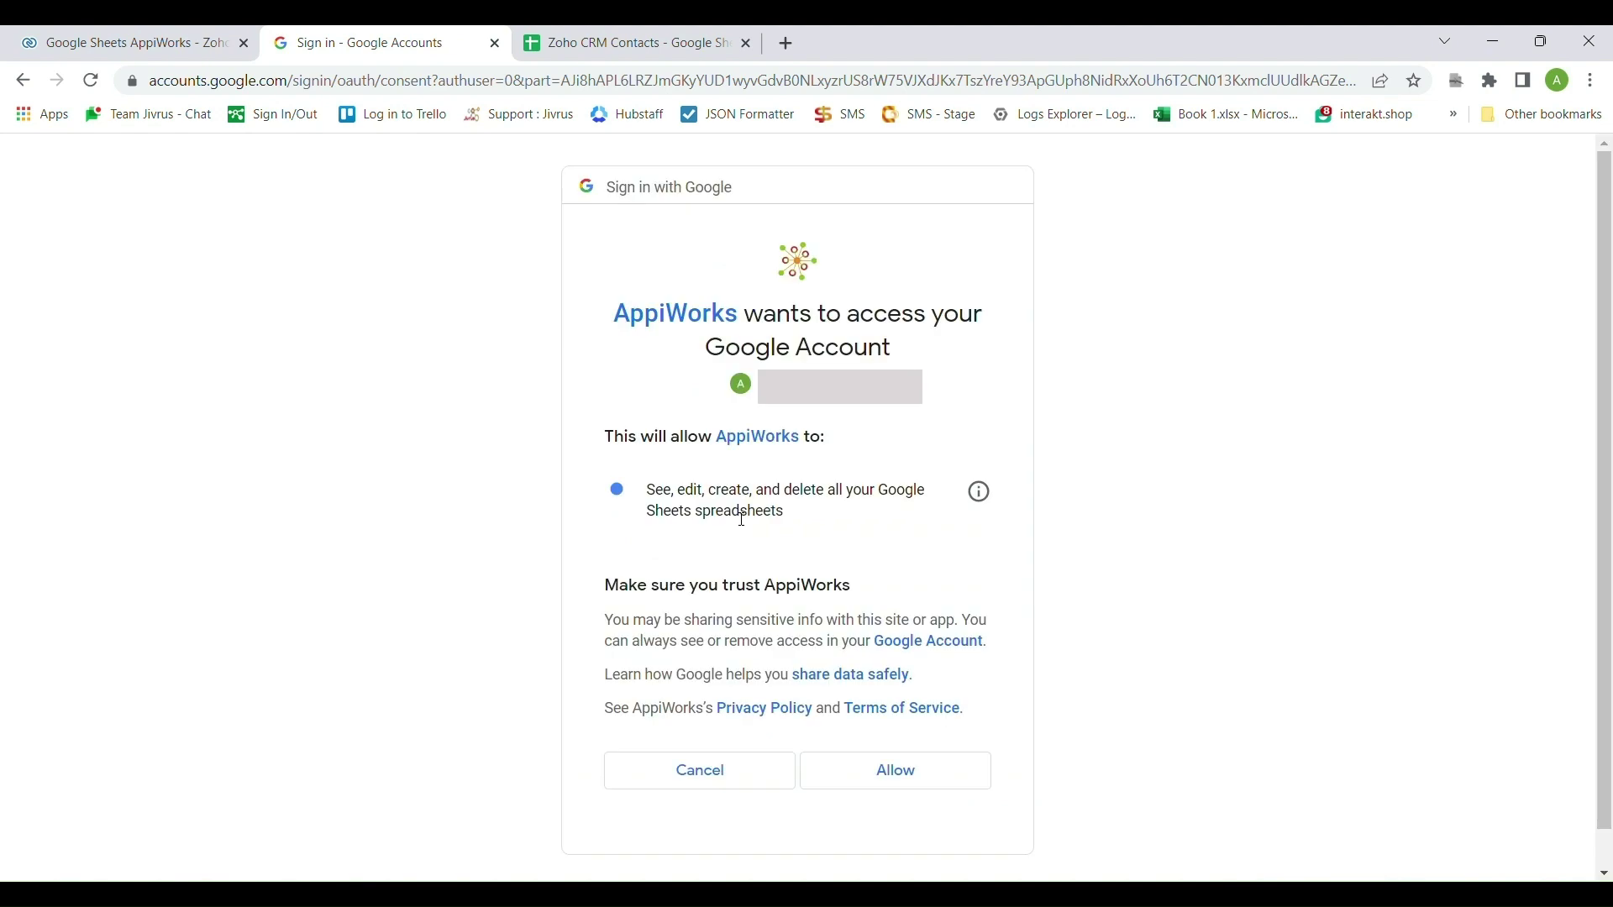
pyautogui.click(905, 785)
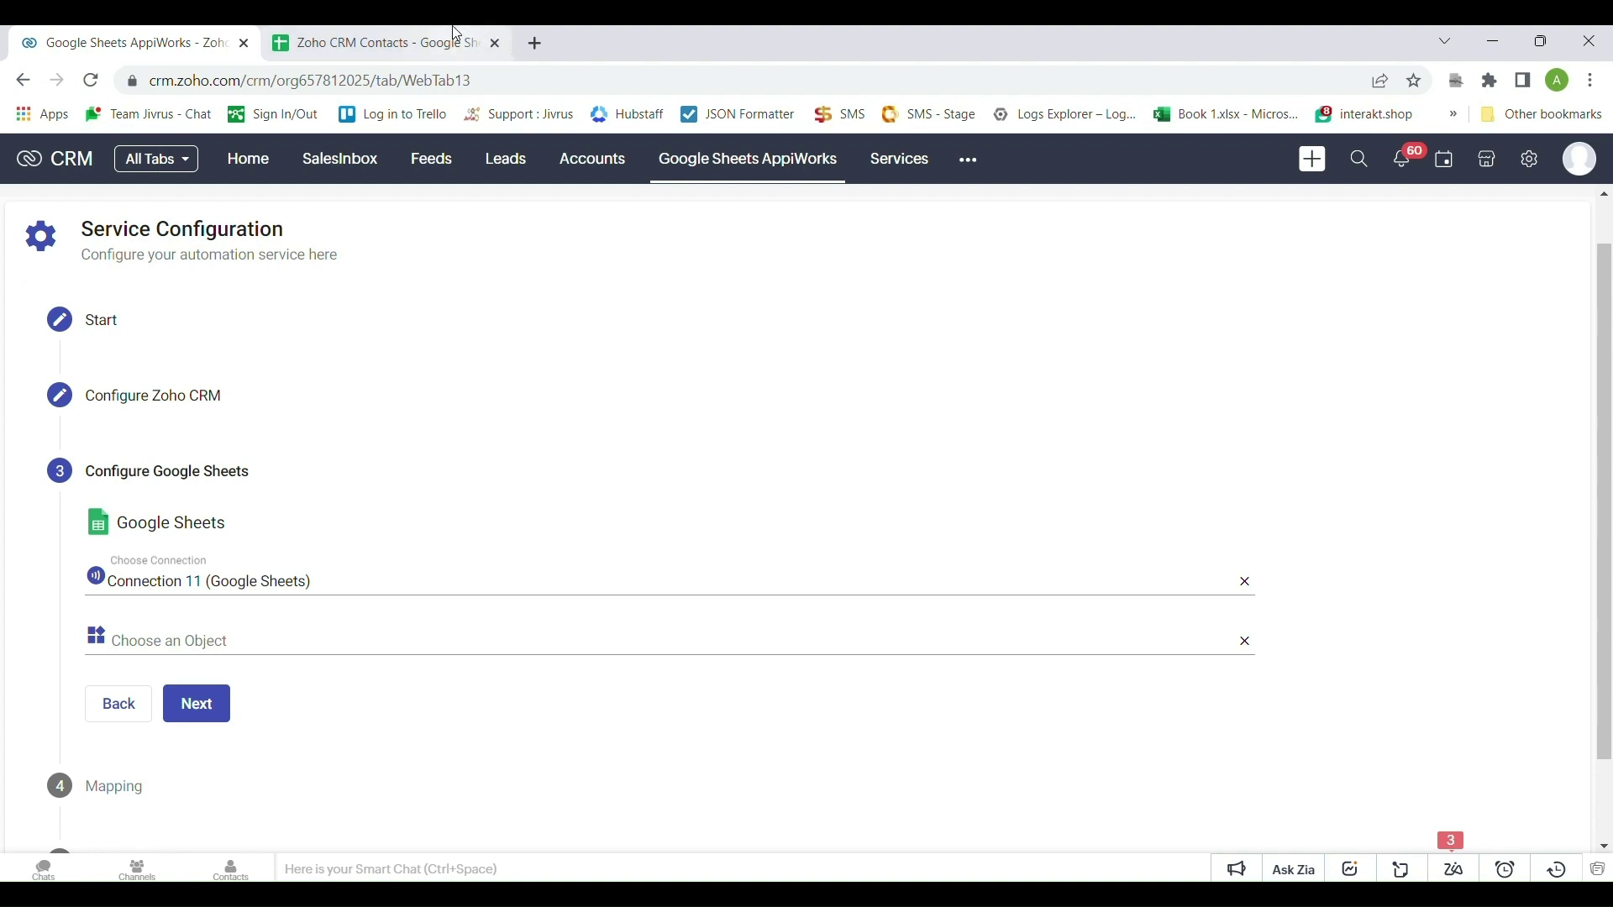
# Choose Contacts Sheet as the object and Create as the action
pyautogui.click(502, 35)
pyautogui.click(447, 367)
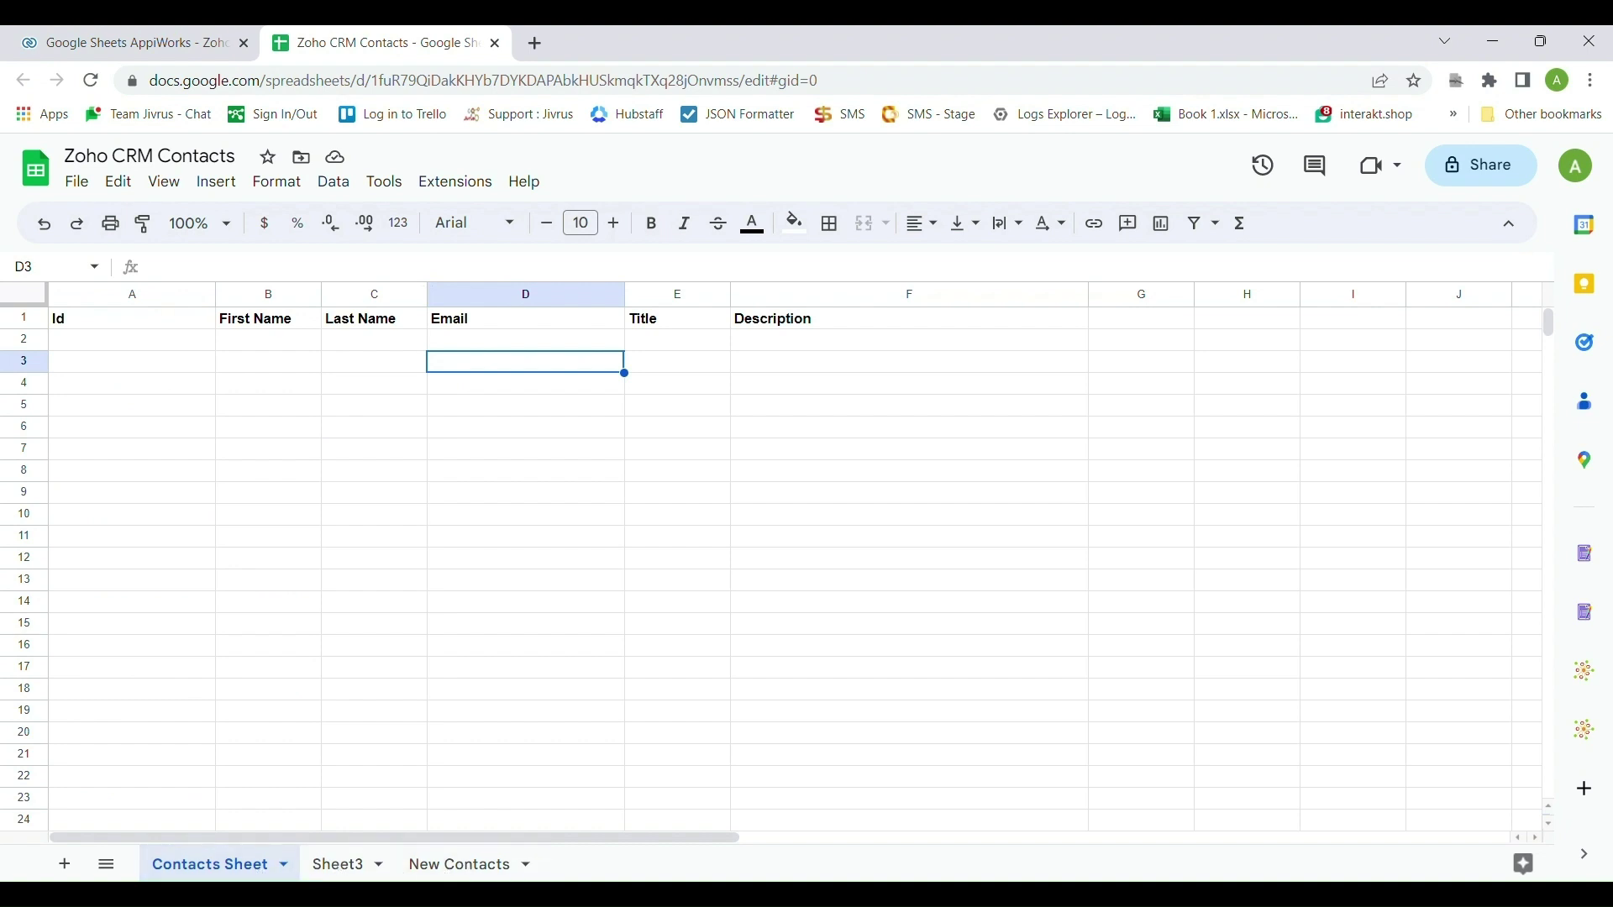
pyautogui.click(195, 33)
pyautogui.click(135, 640)
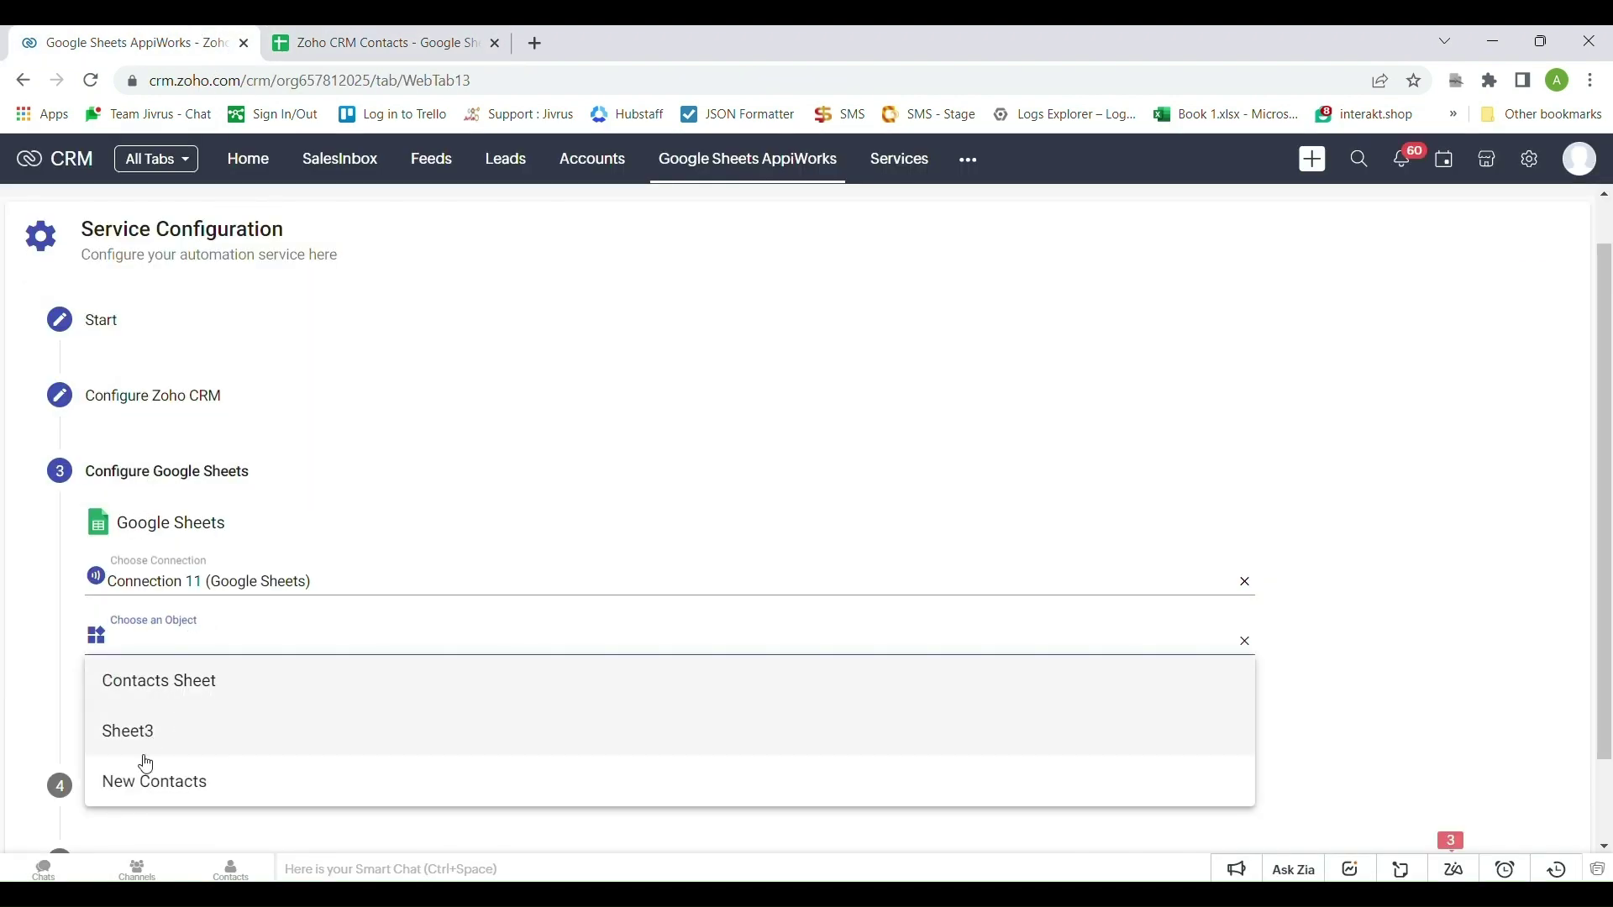
pyautogui.click(168, 682)
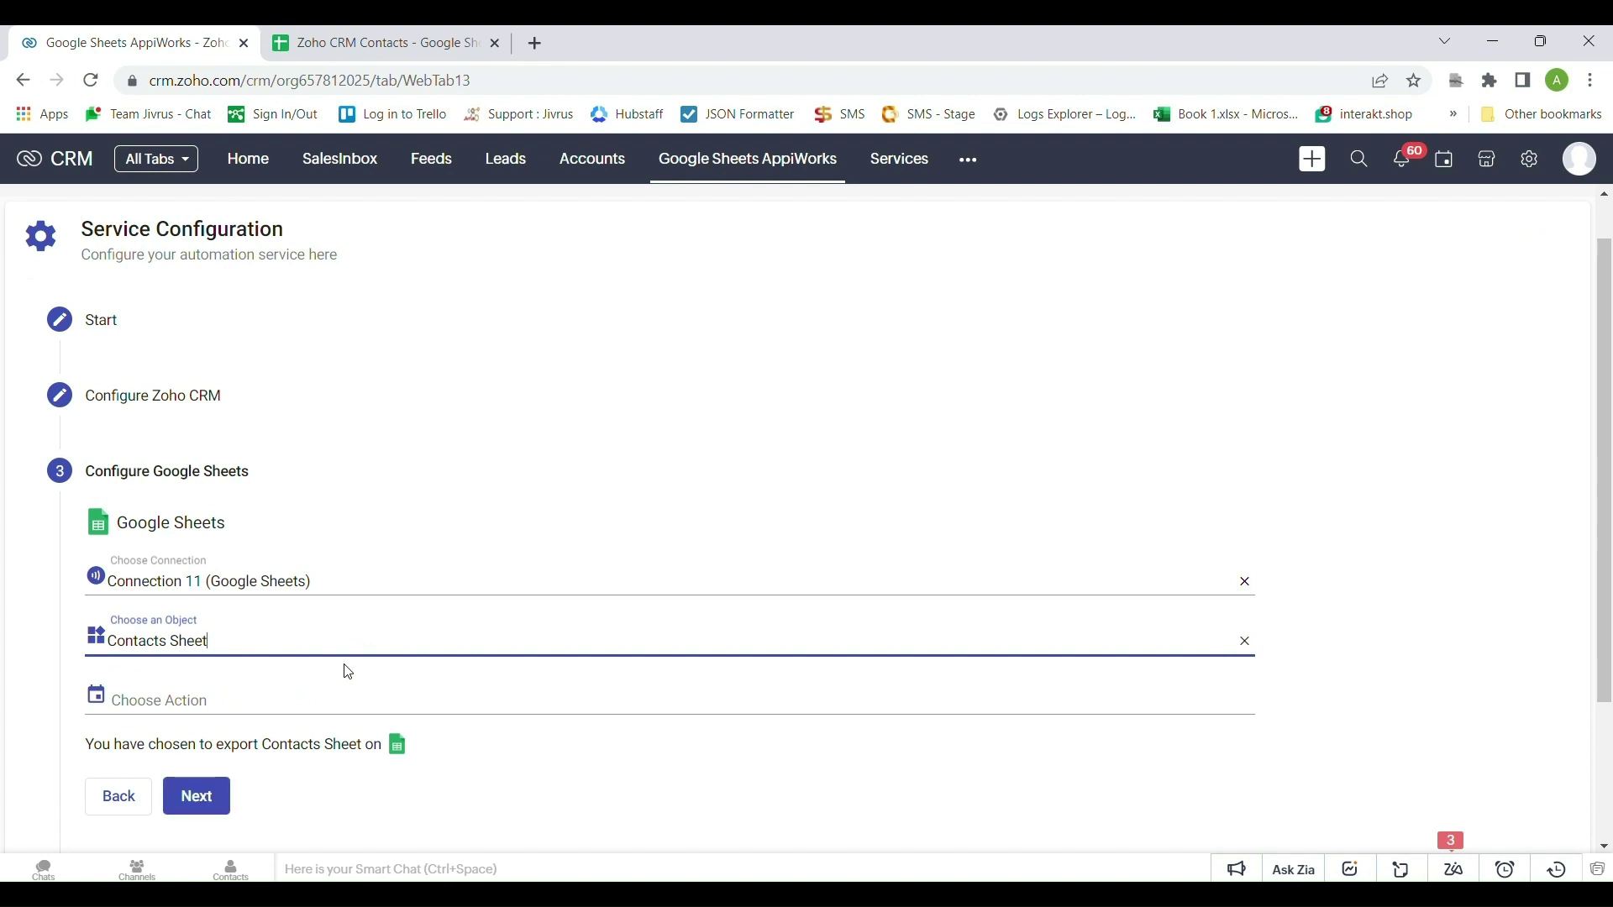
pyautogui.click(227, 715)
pyautogui.click(258, 750)
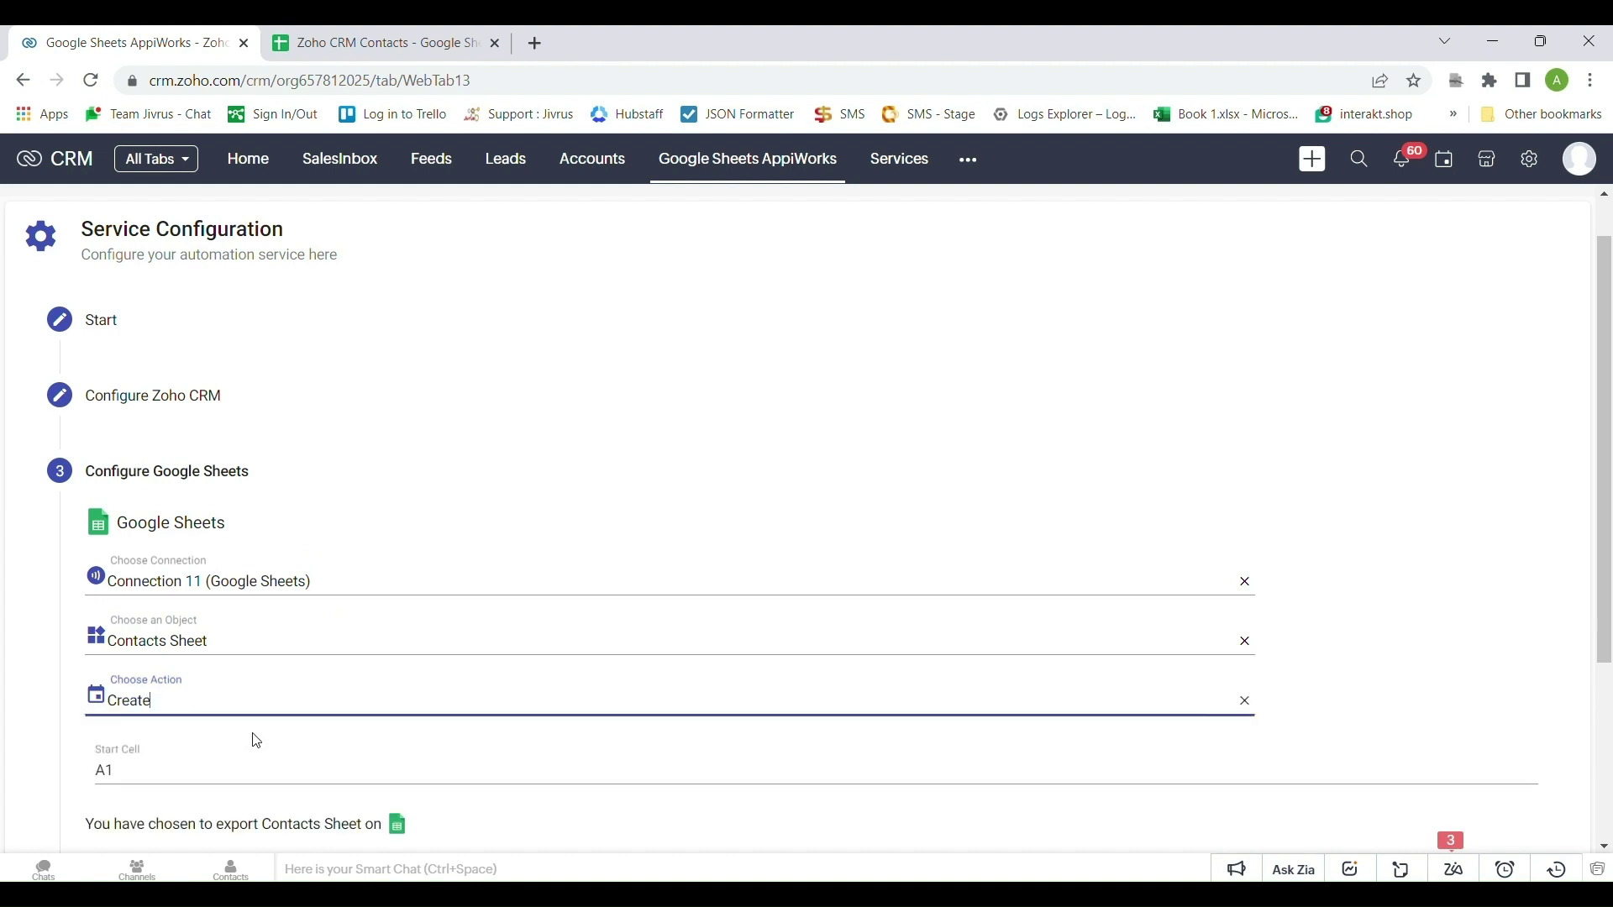
# Check start cell A1 against the sheet's header row, then proceed to mapping
pyautogui.scroll(-1, 299, 713)
pyautogui.click(140, 677)
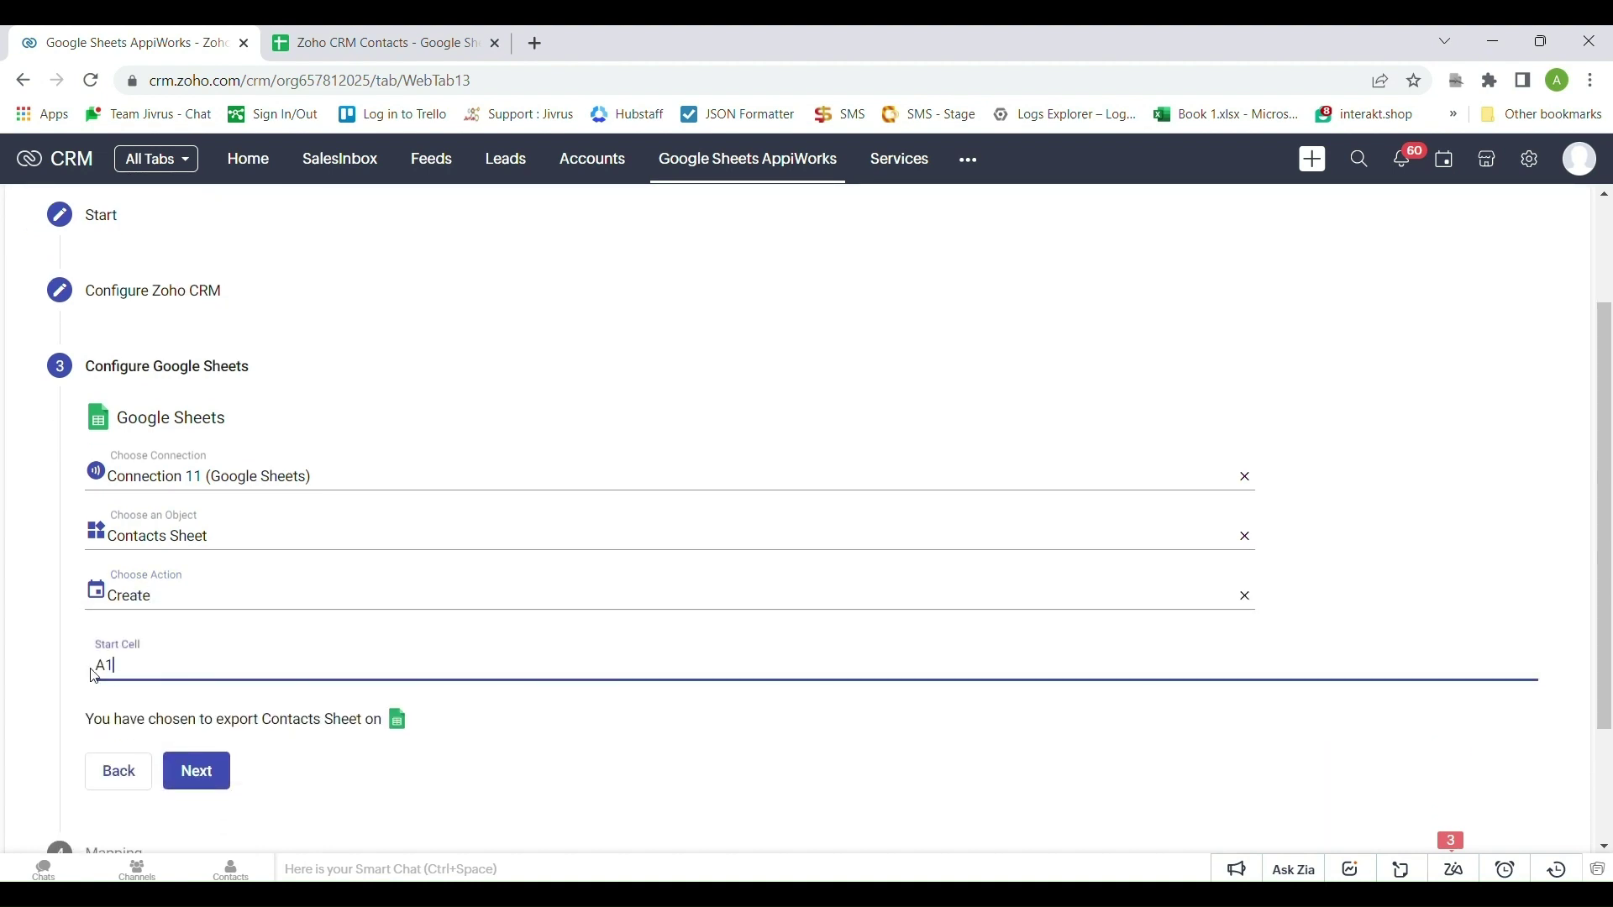
pyautogui.click(359, 34)
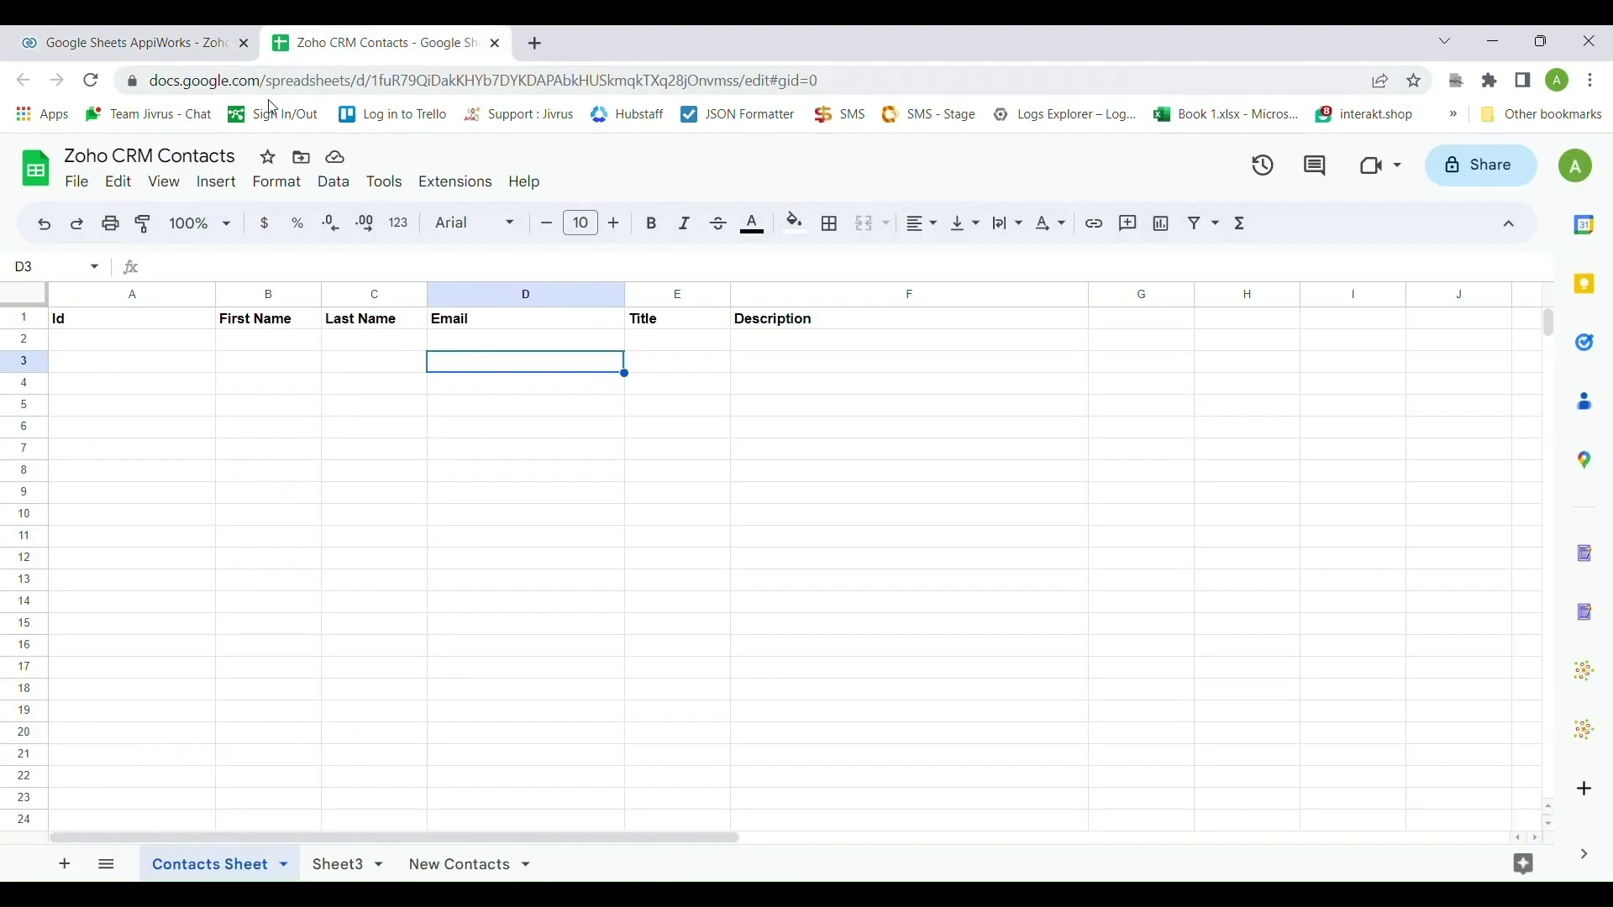
pyautogui.click(110, 305)
pyautogui.click(26, 321)
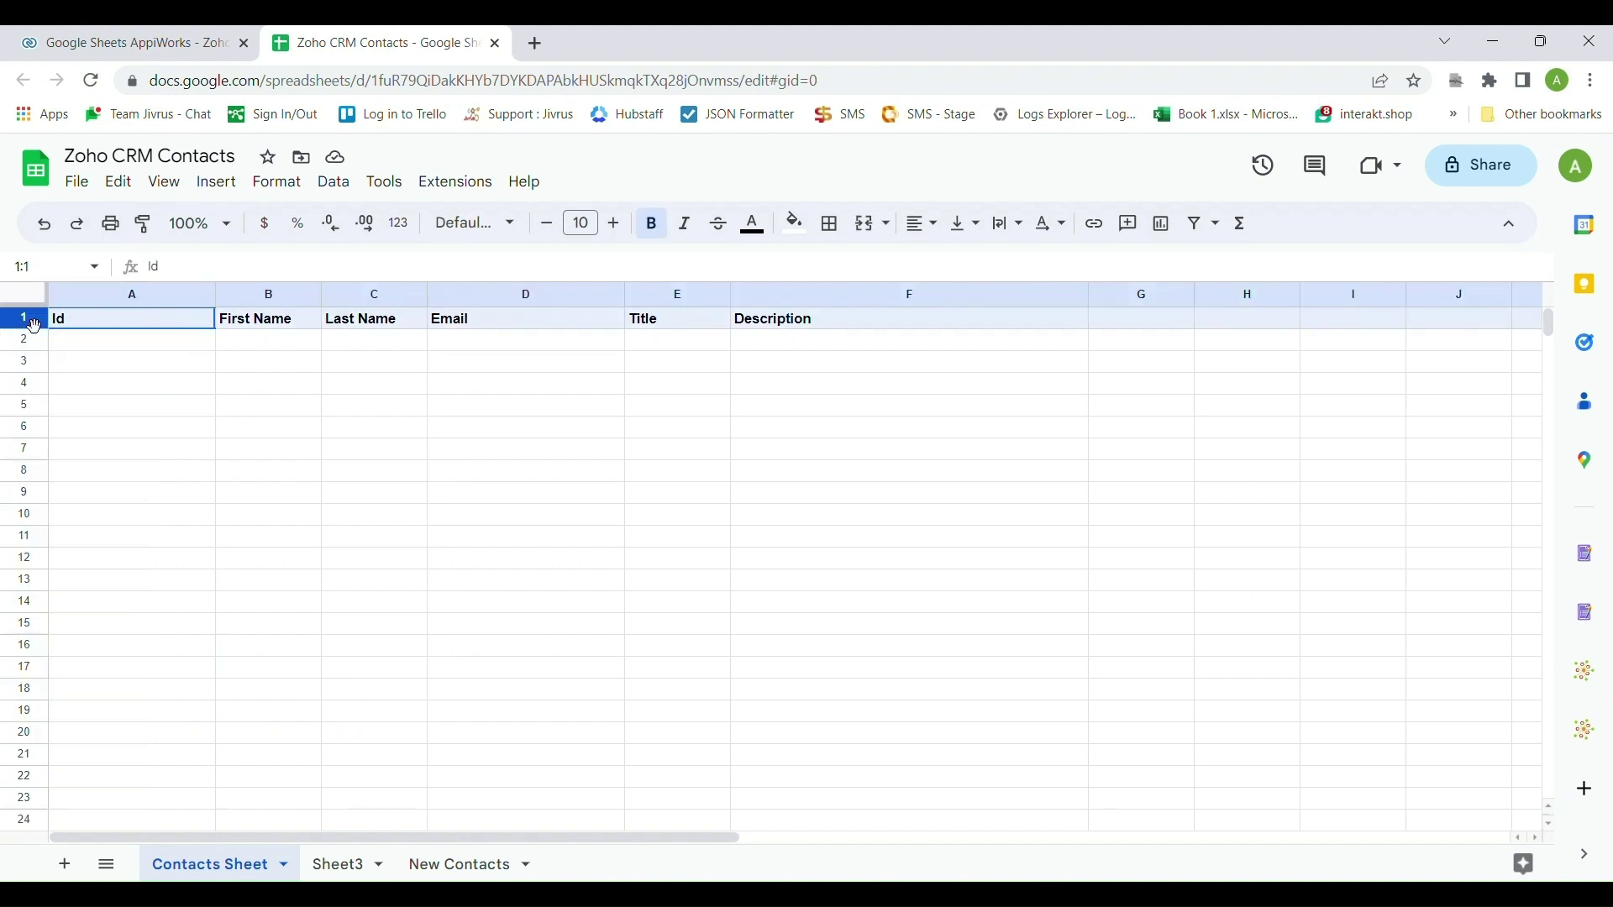
pyautogui.click(108, 325)
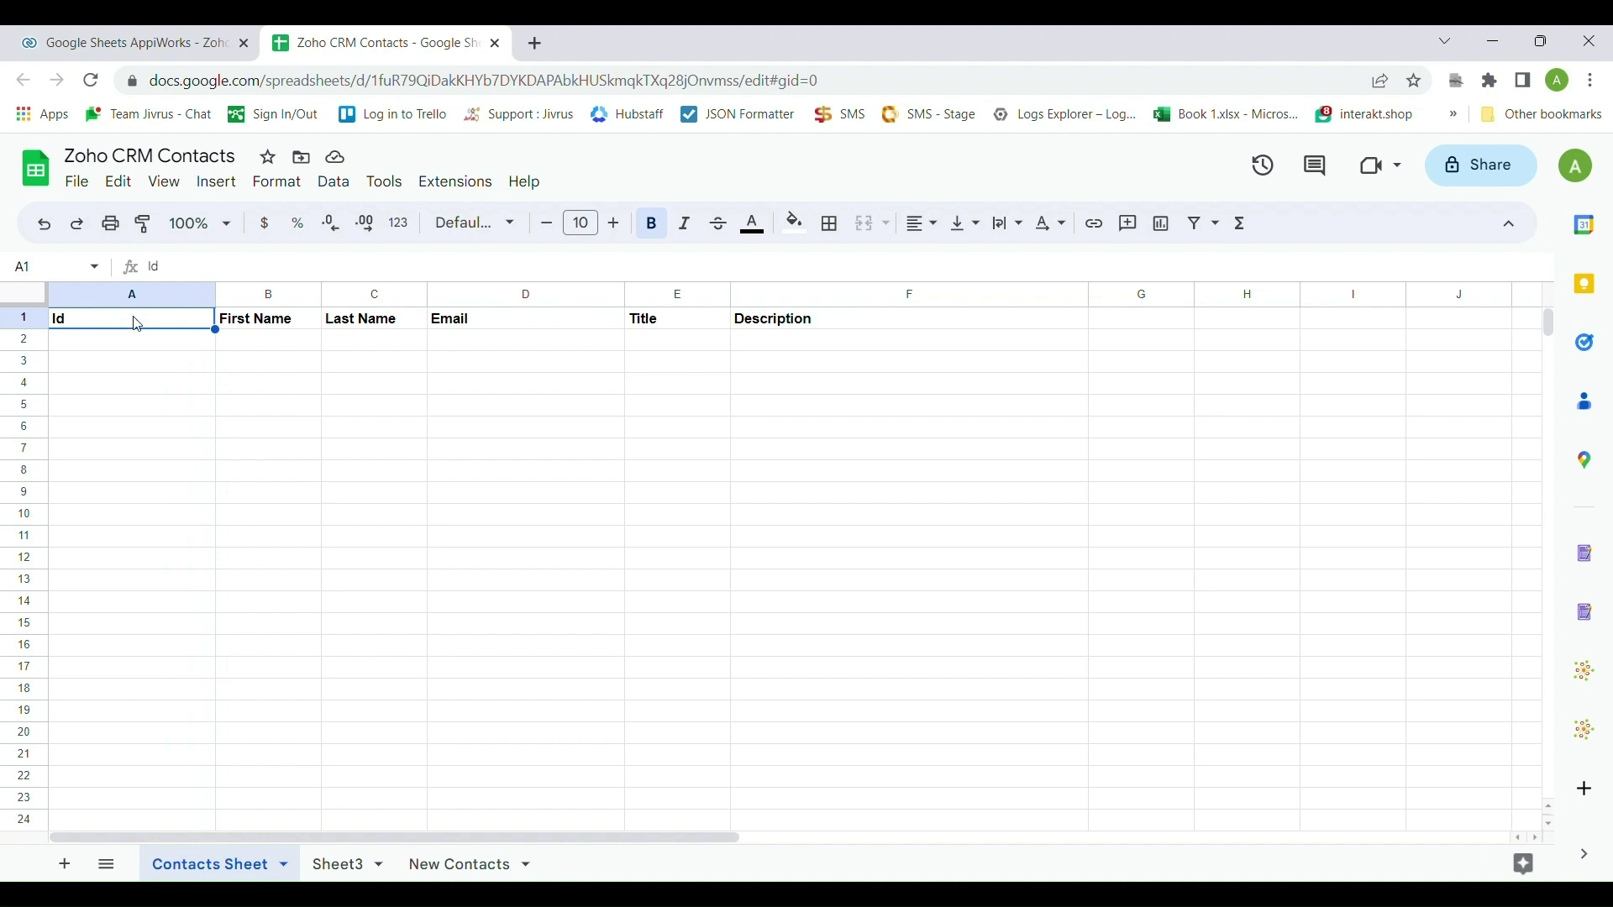
pyautogui.click(156, 56)
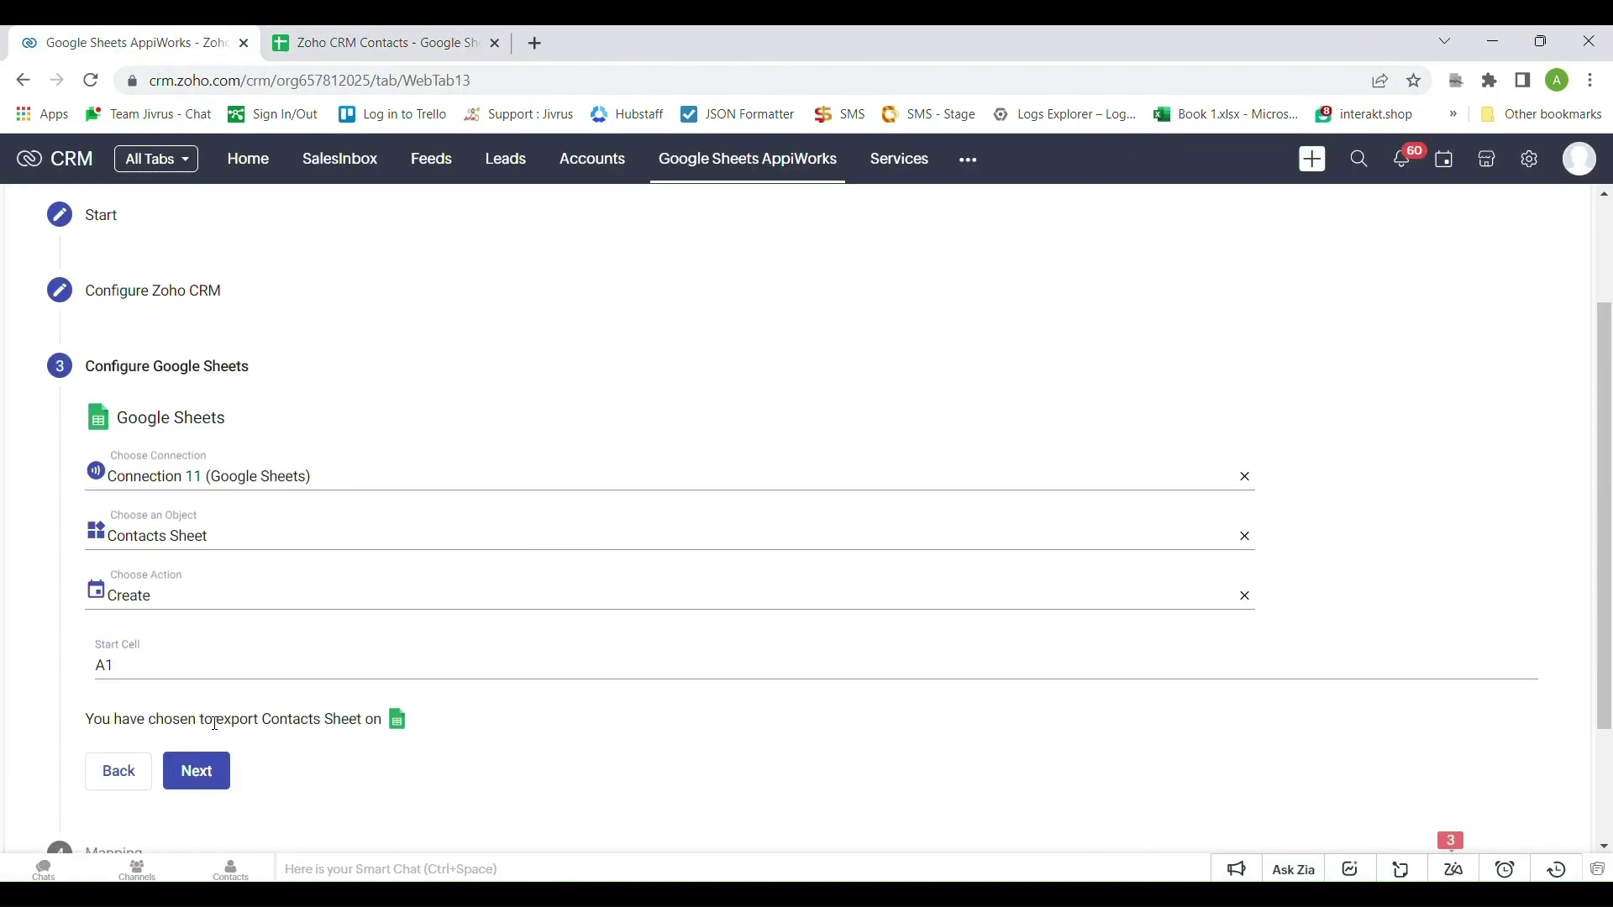
pyautogui.click(210, 771)
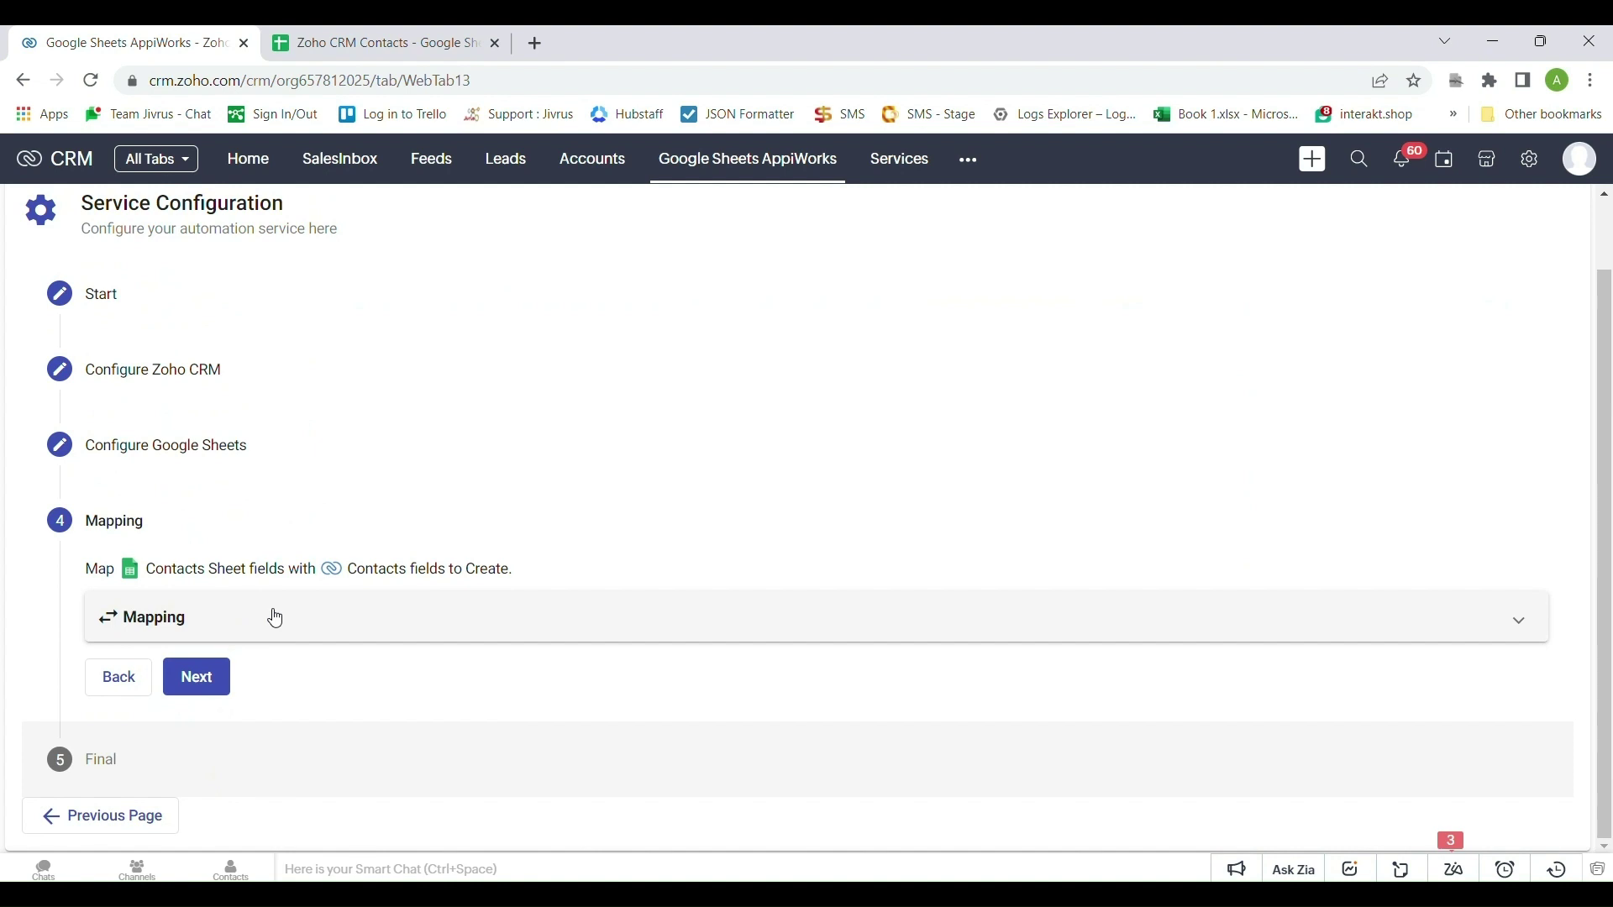
# Accept Intelligent Mapping for Id, First Name, Last Name, Email, Title and Description
pyautogui.click(275, 618)
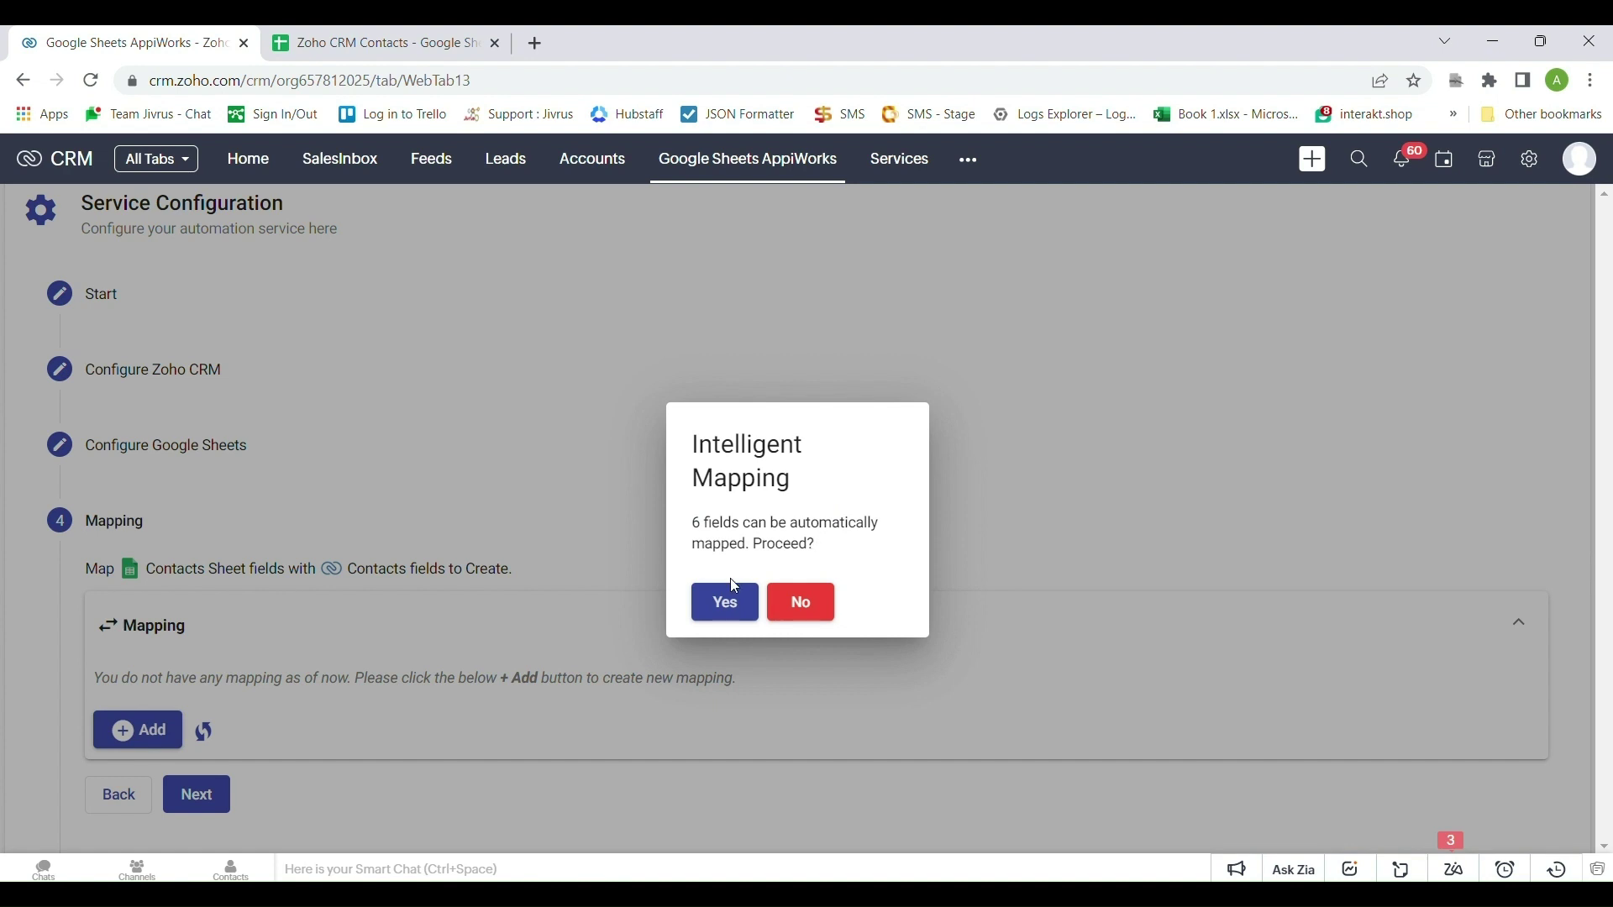
pyautogui.click(727, 604)
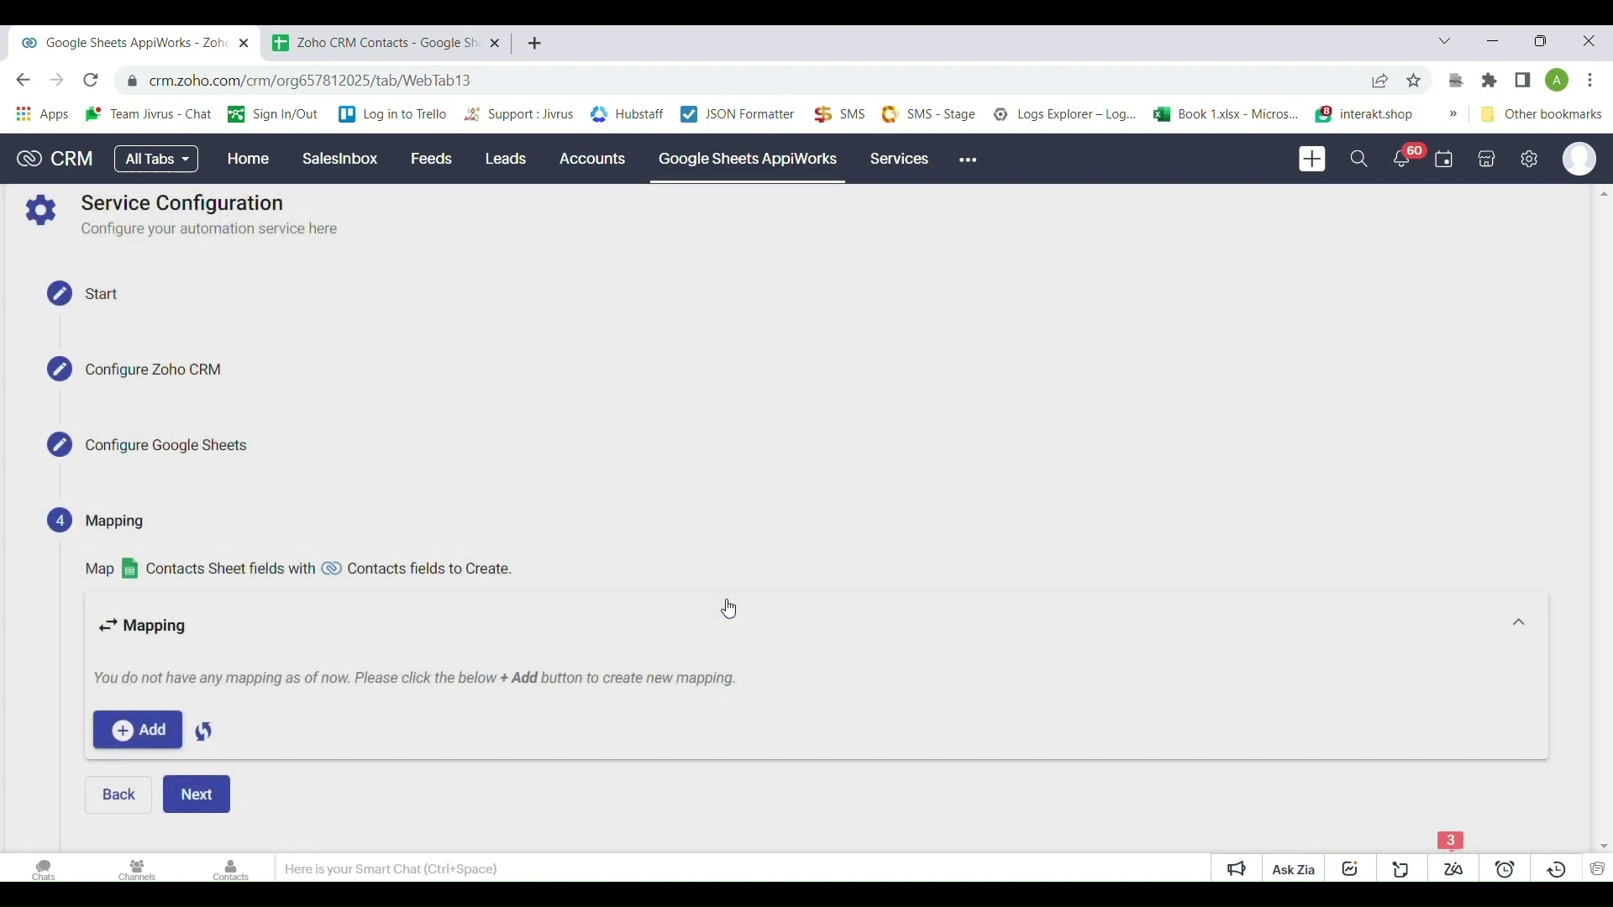
pyautogui.scroll(-3, 729, 608)
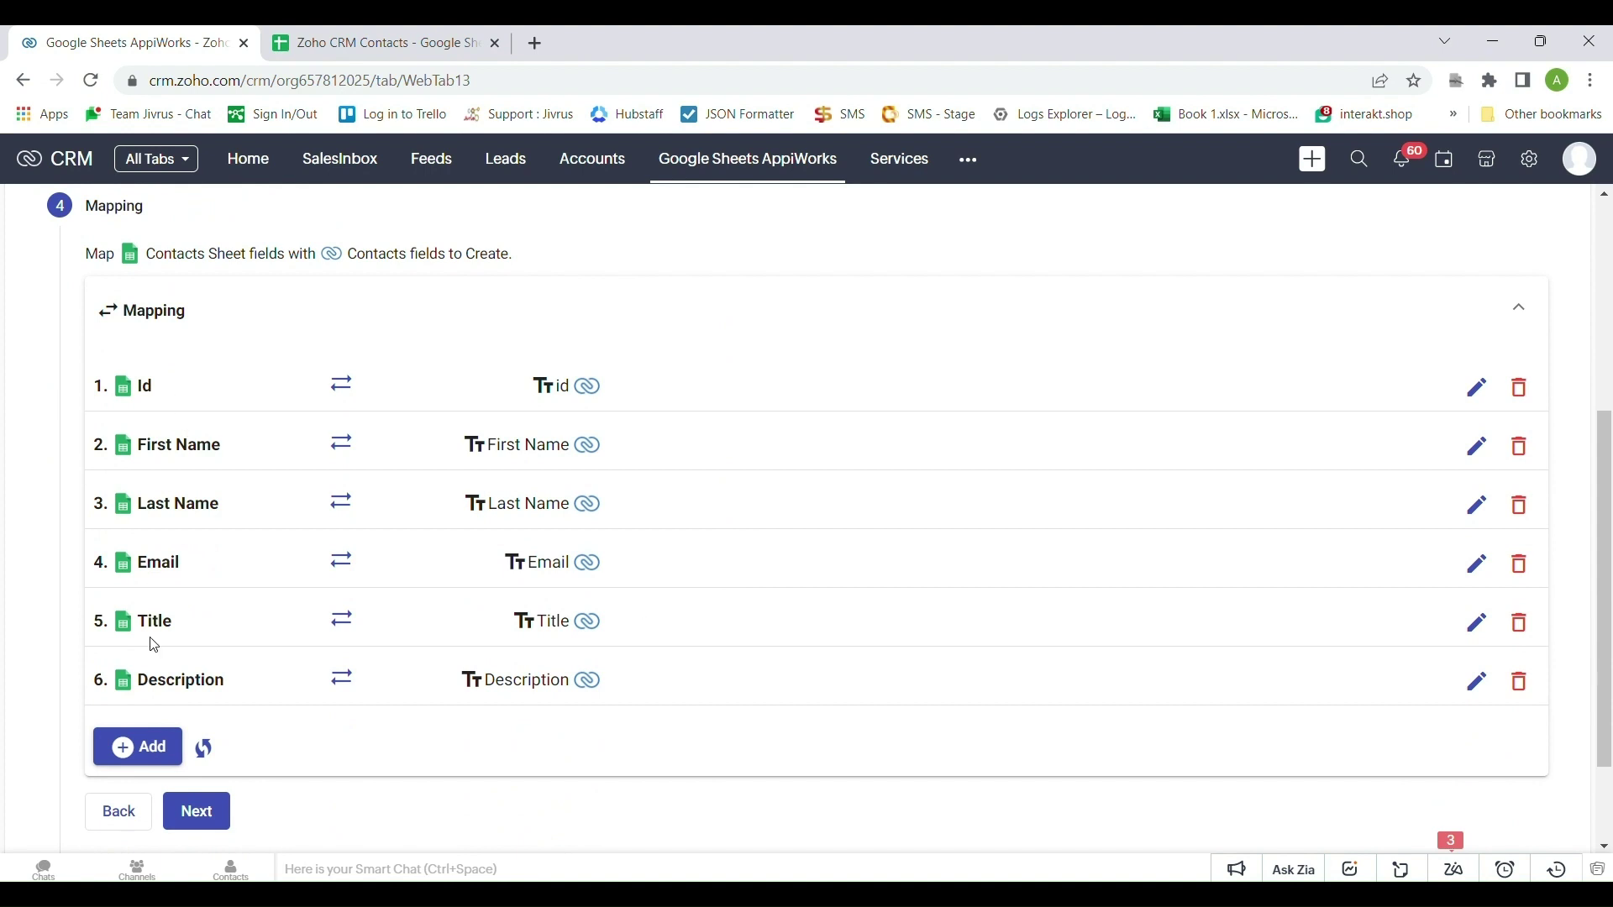
pyautogui.click(358, 38)
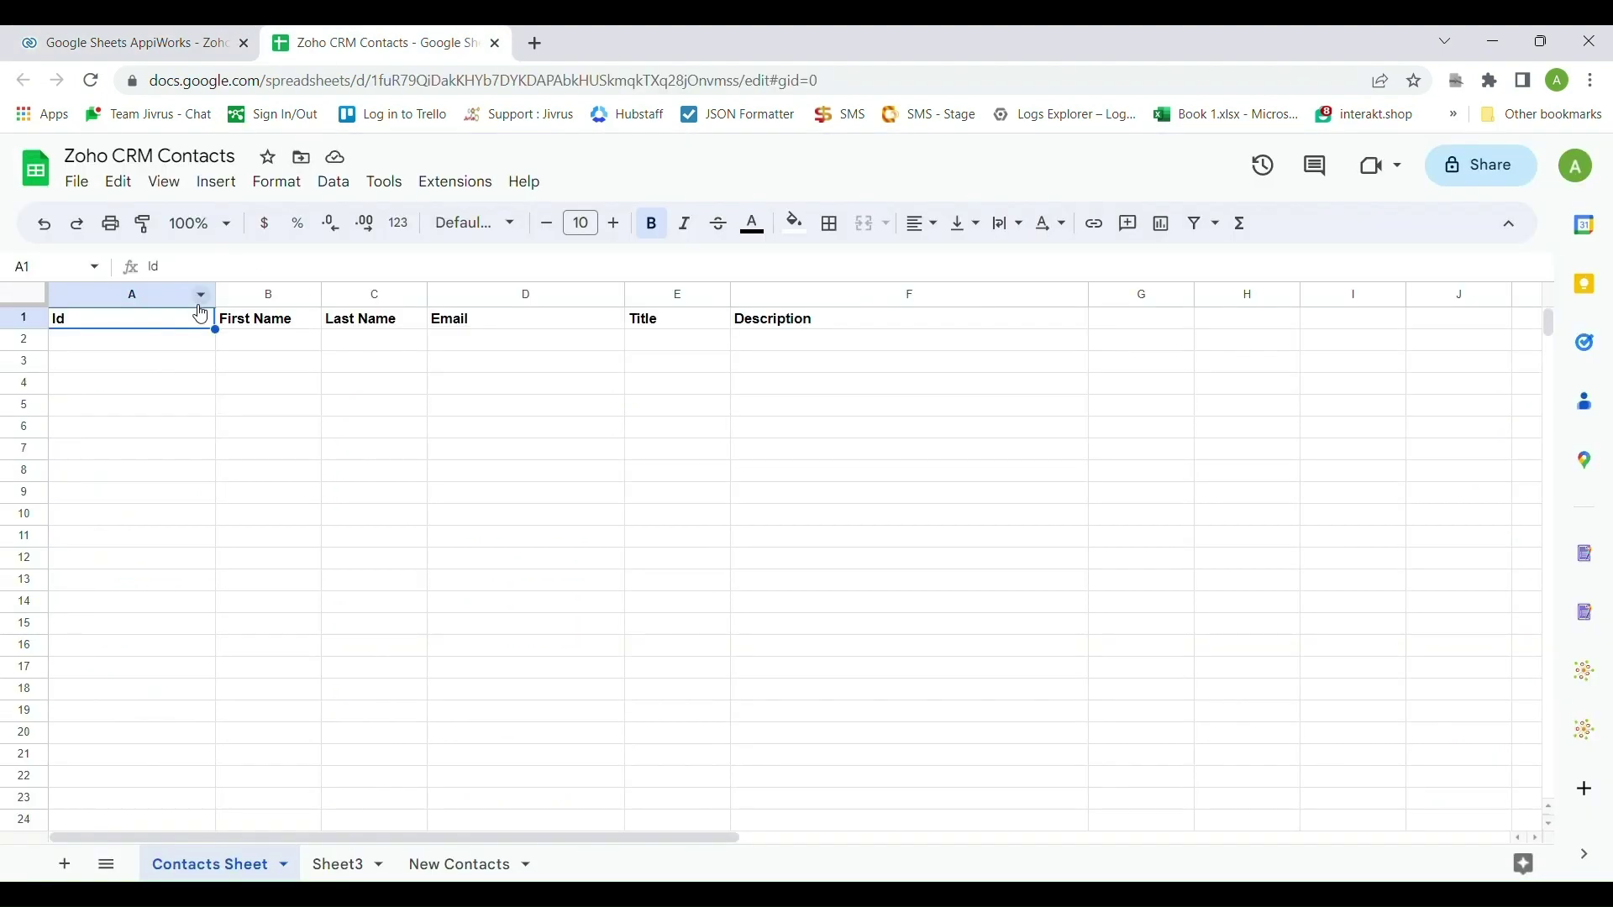
pyautogui.click(25, 321)
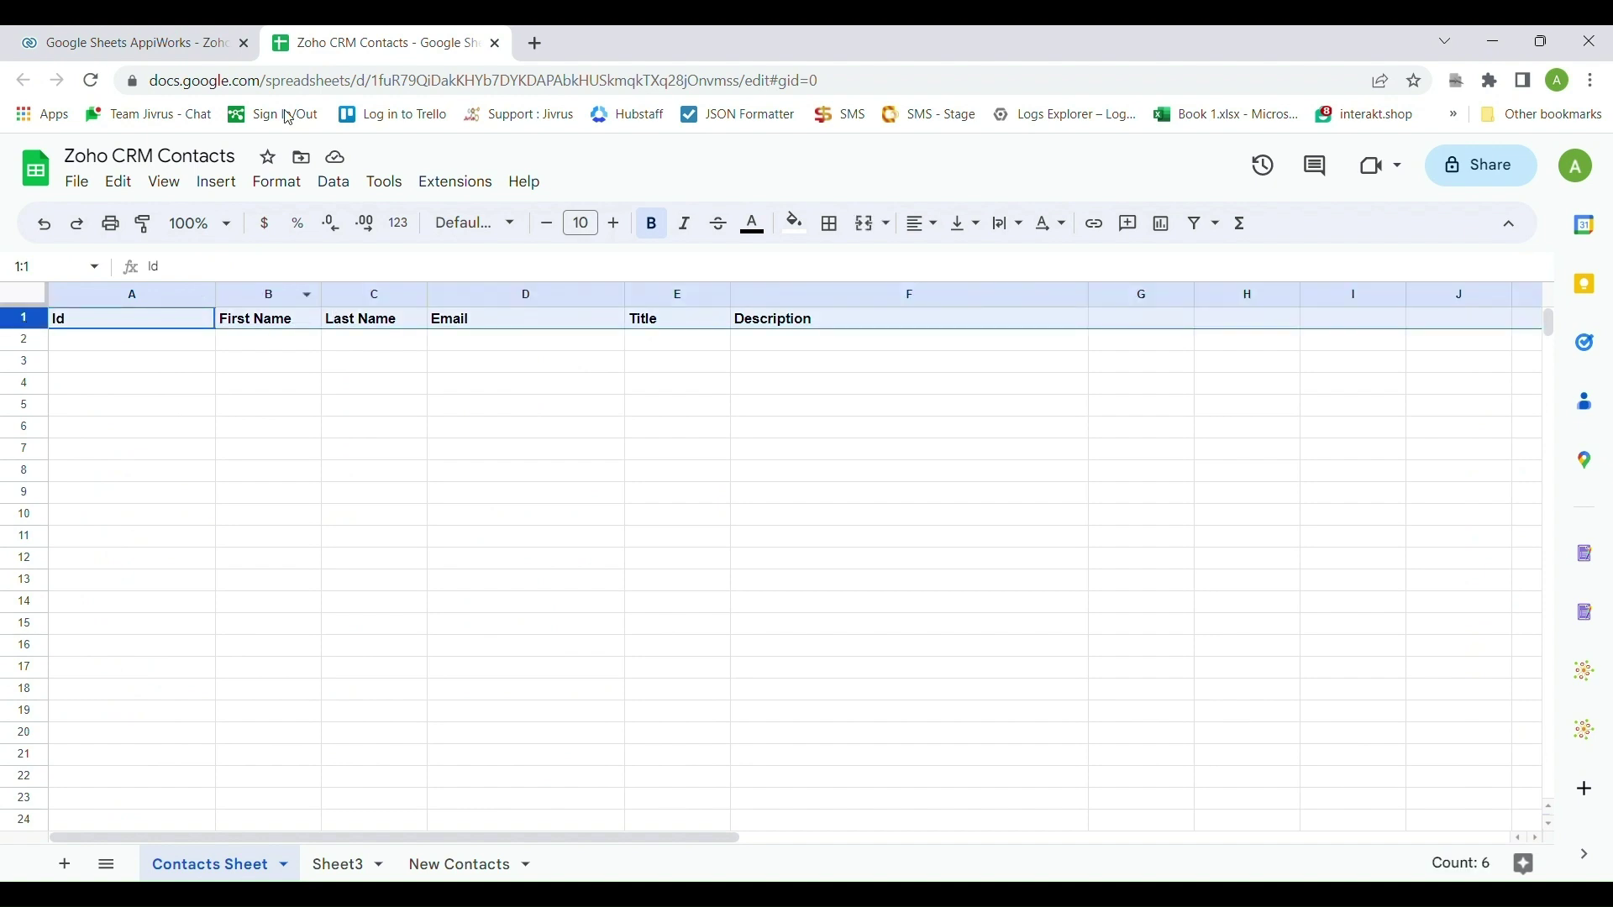
pyautogui.click(225, 35)
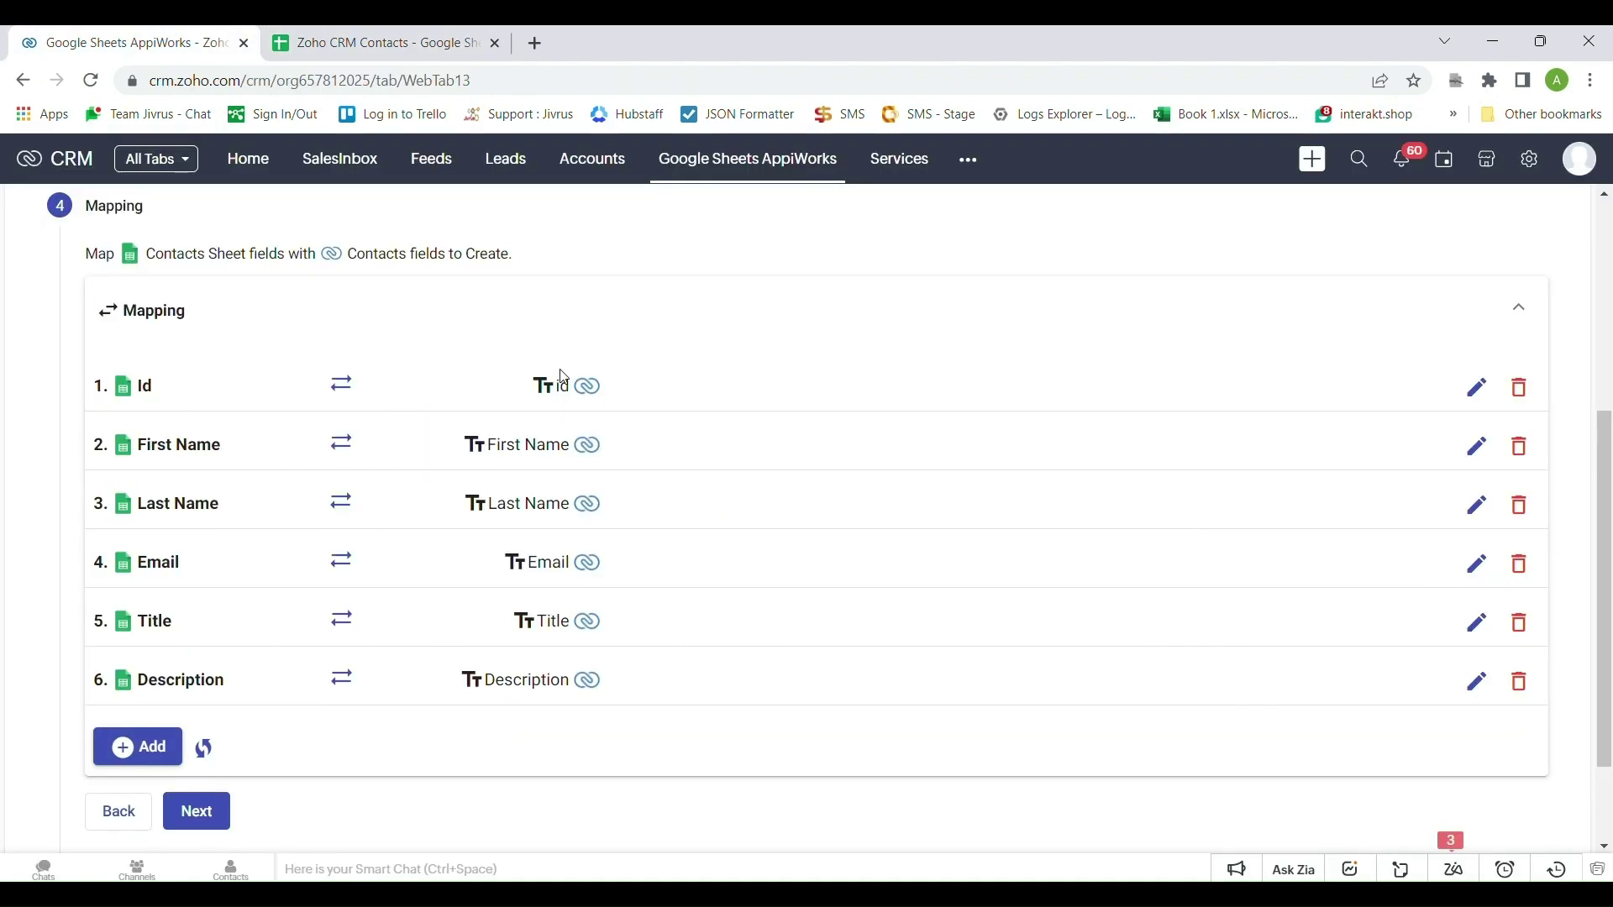
pyautogui.scroll(-1, 285, 673)
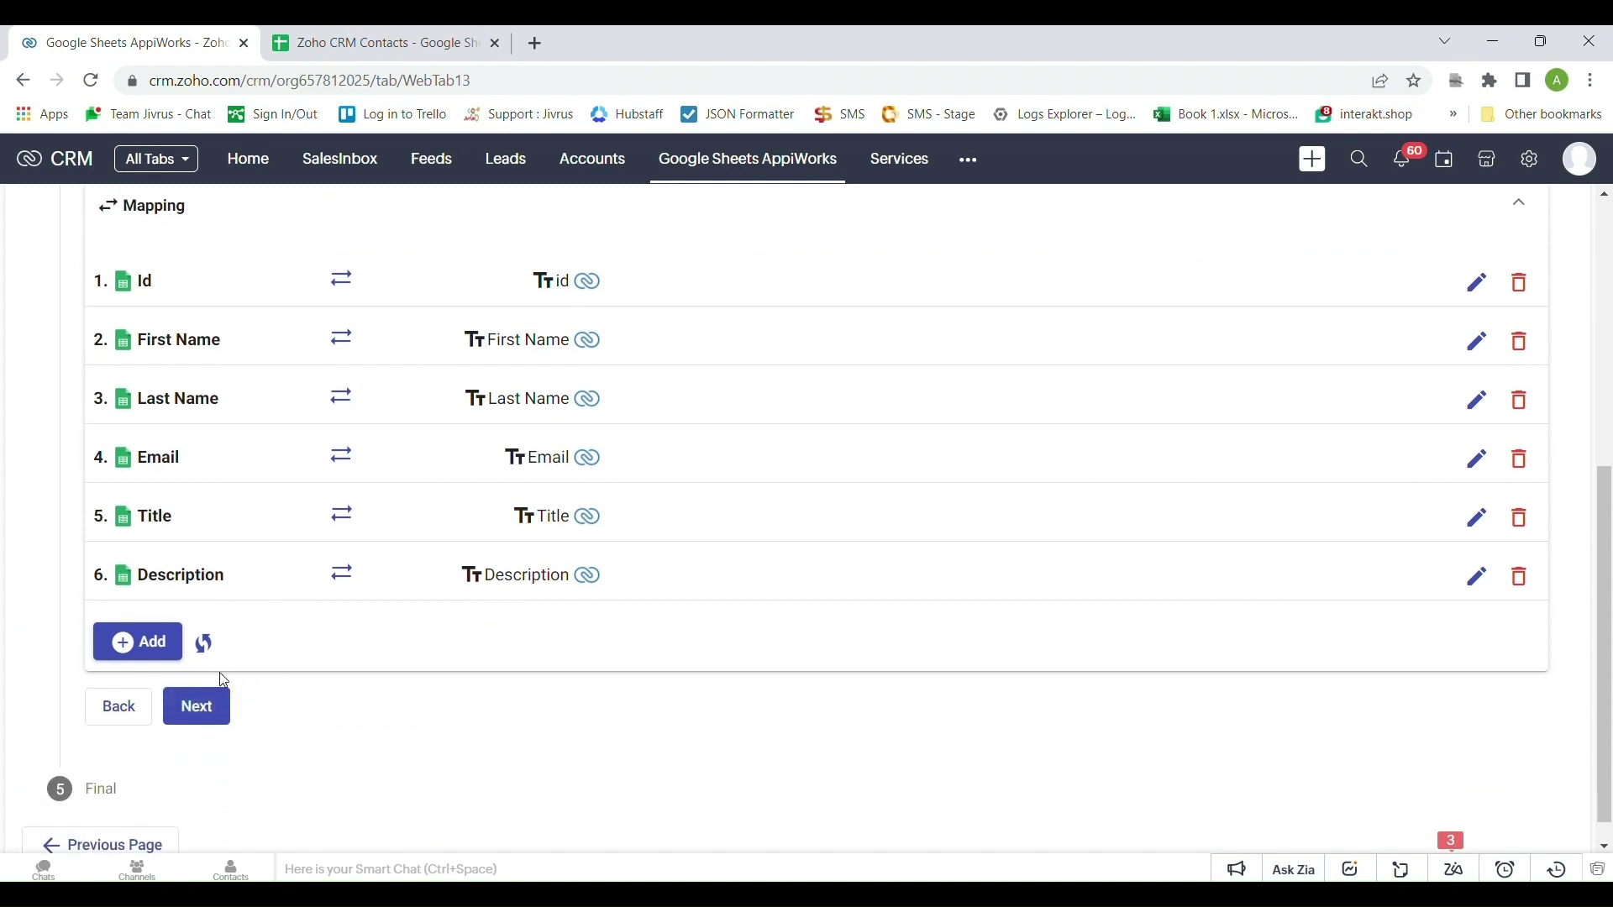
# Try adding a duplicate First Name mapping, then cancel it after the already-mapped warning
pyautogui.click(165, 663)
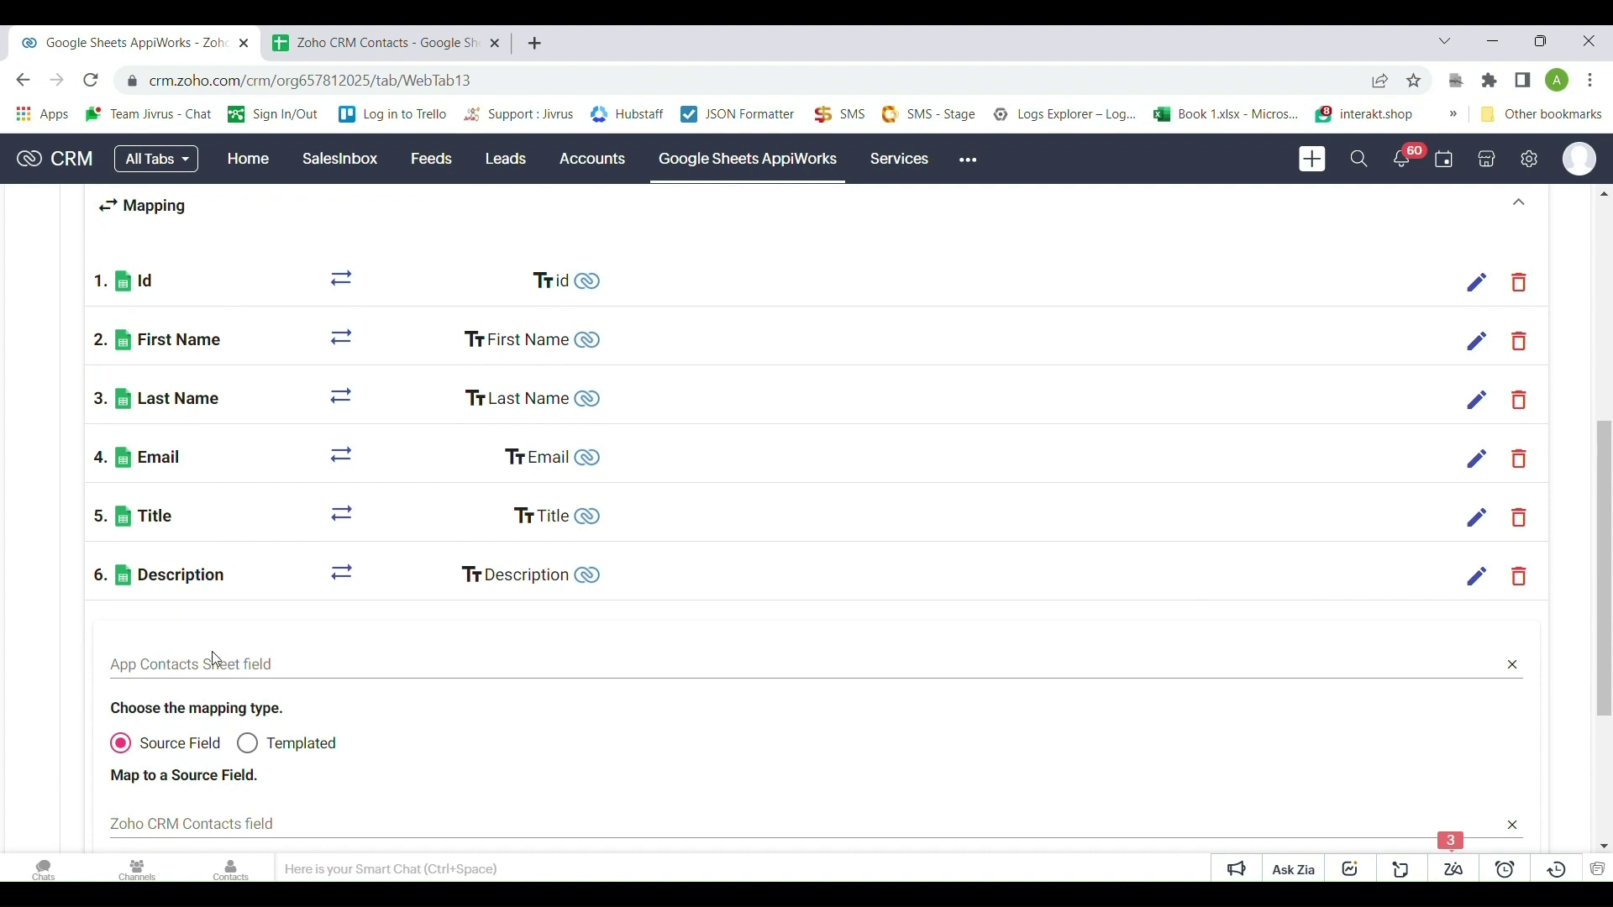
pyautogui.scroll(-2, 227, 657)
pyautogui.click(192, 469)
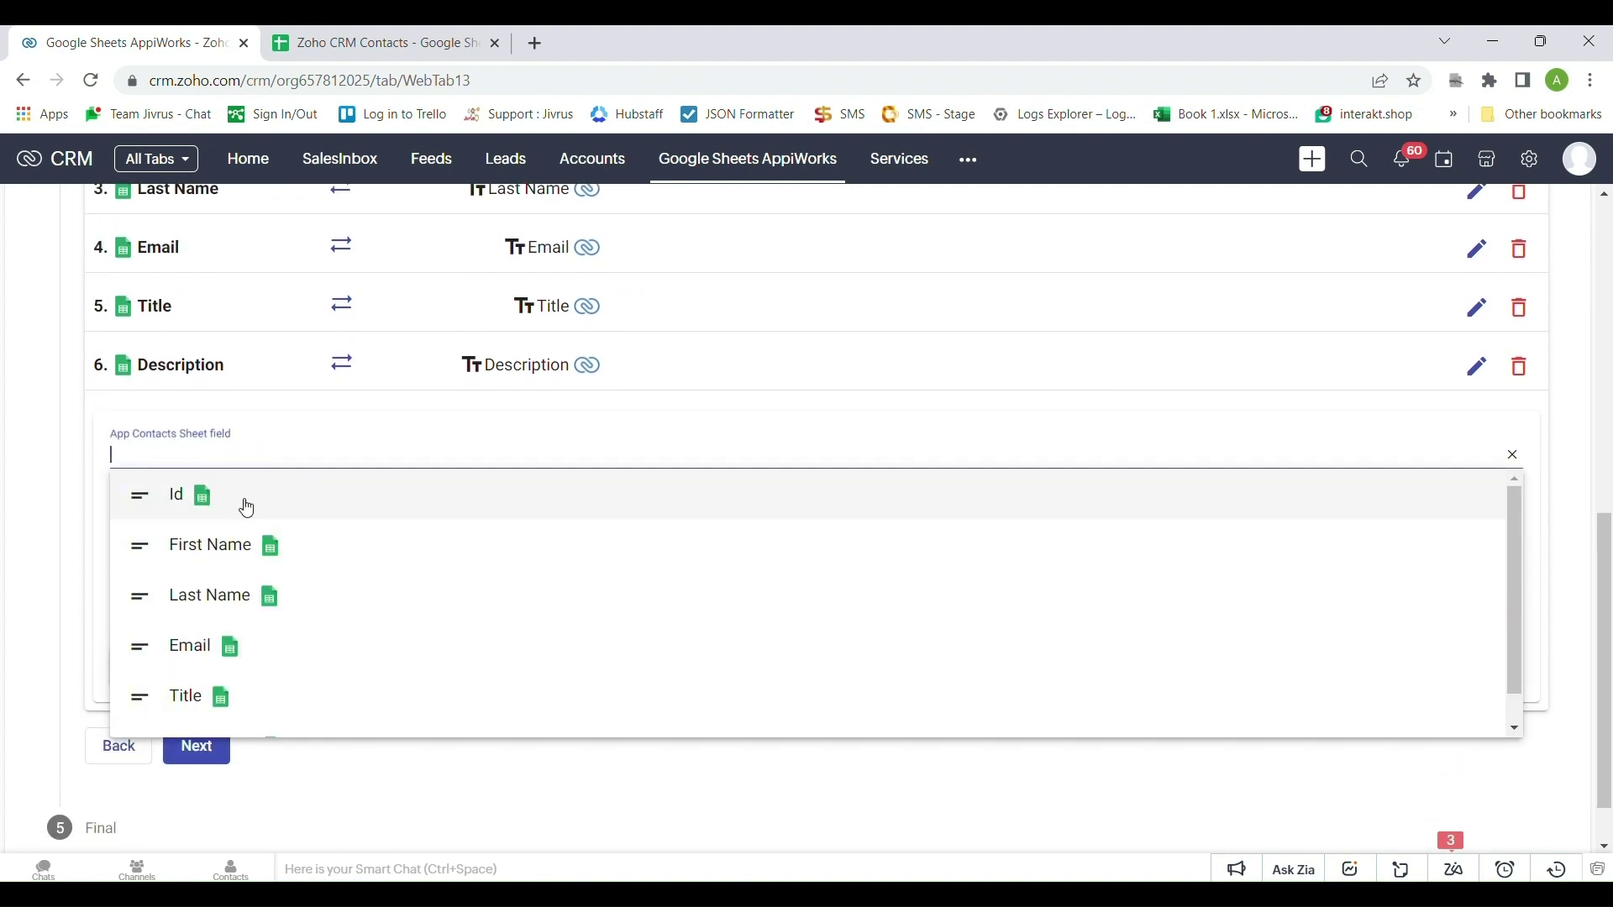
pyautogui.click(242, 546)
pyautogui.click(243, 611)
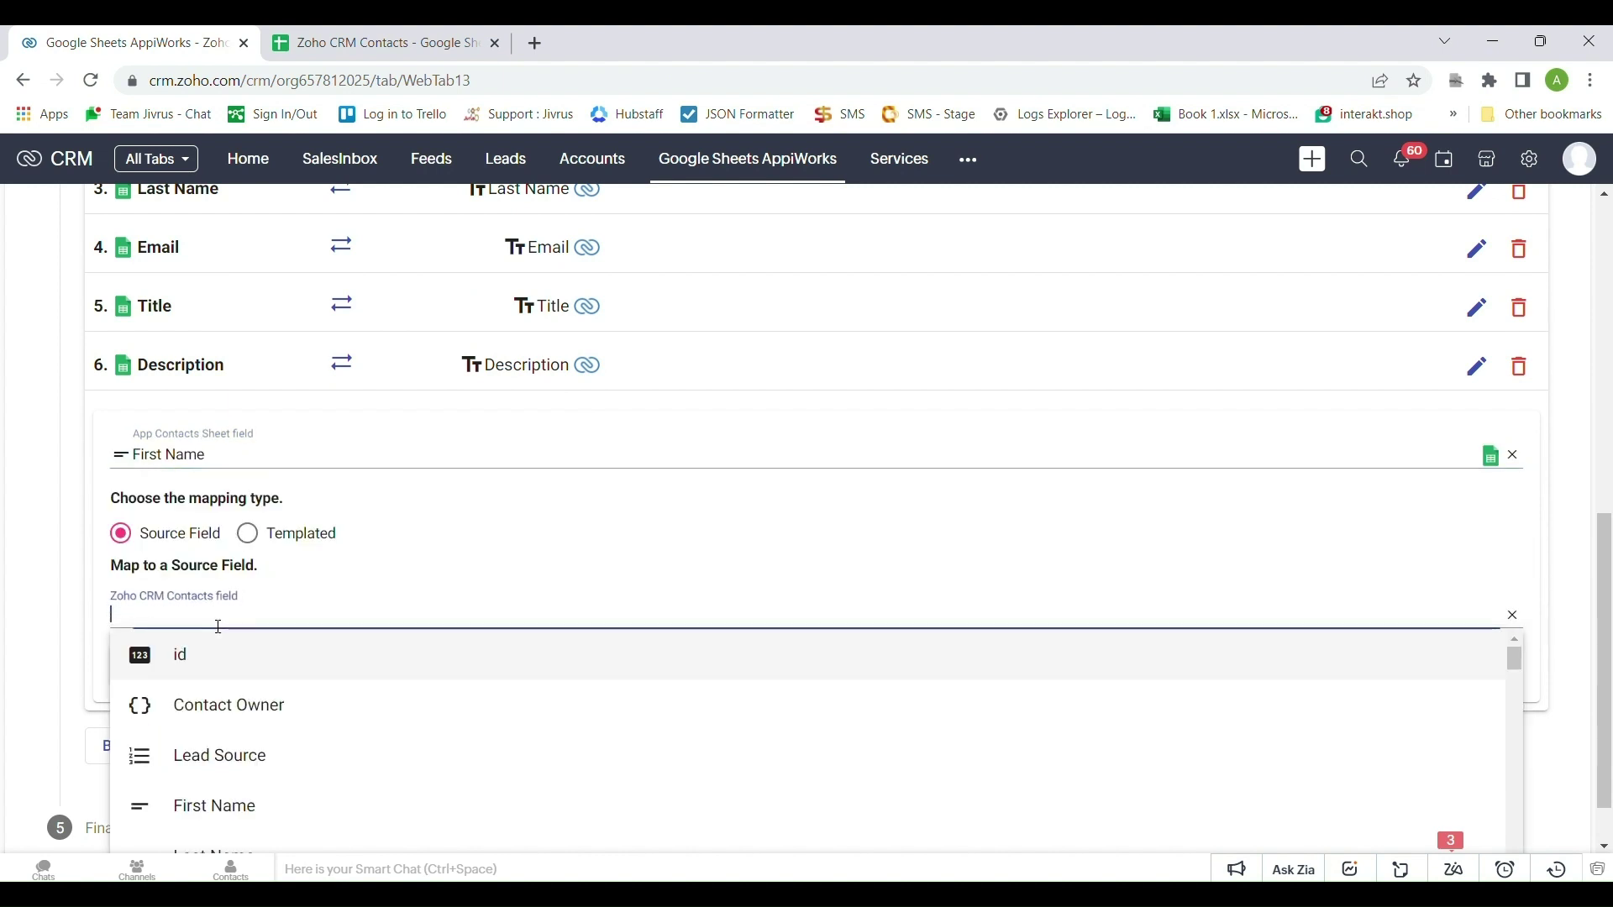
pyautogui.scroll(-3, 244, 664)
pyautogui.scroll(2, 242, 673)
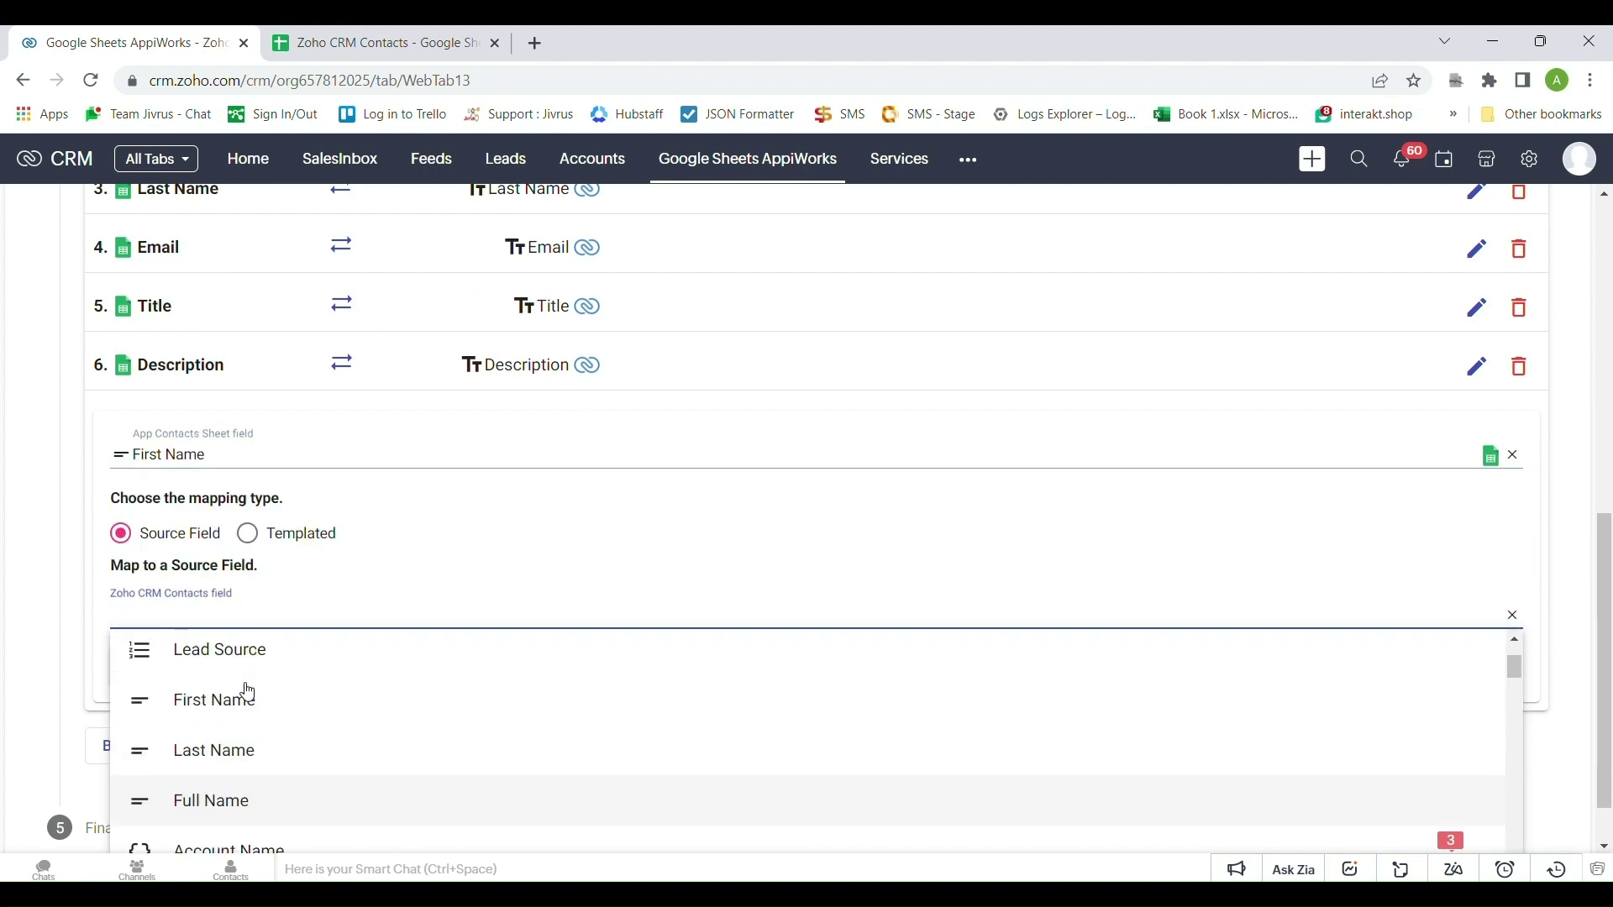
pyautogui.click(244, 695)
pyautogui.click(142, 666)
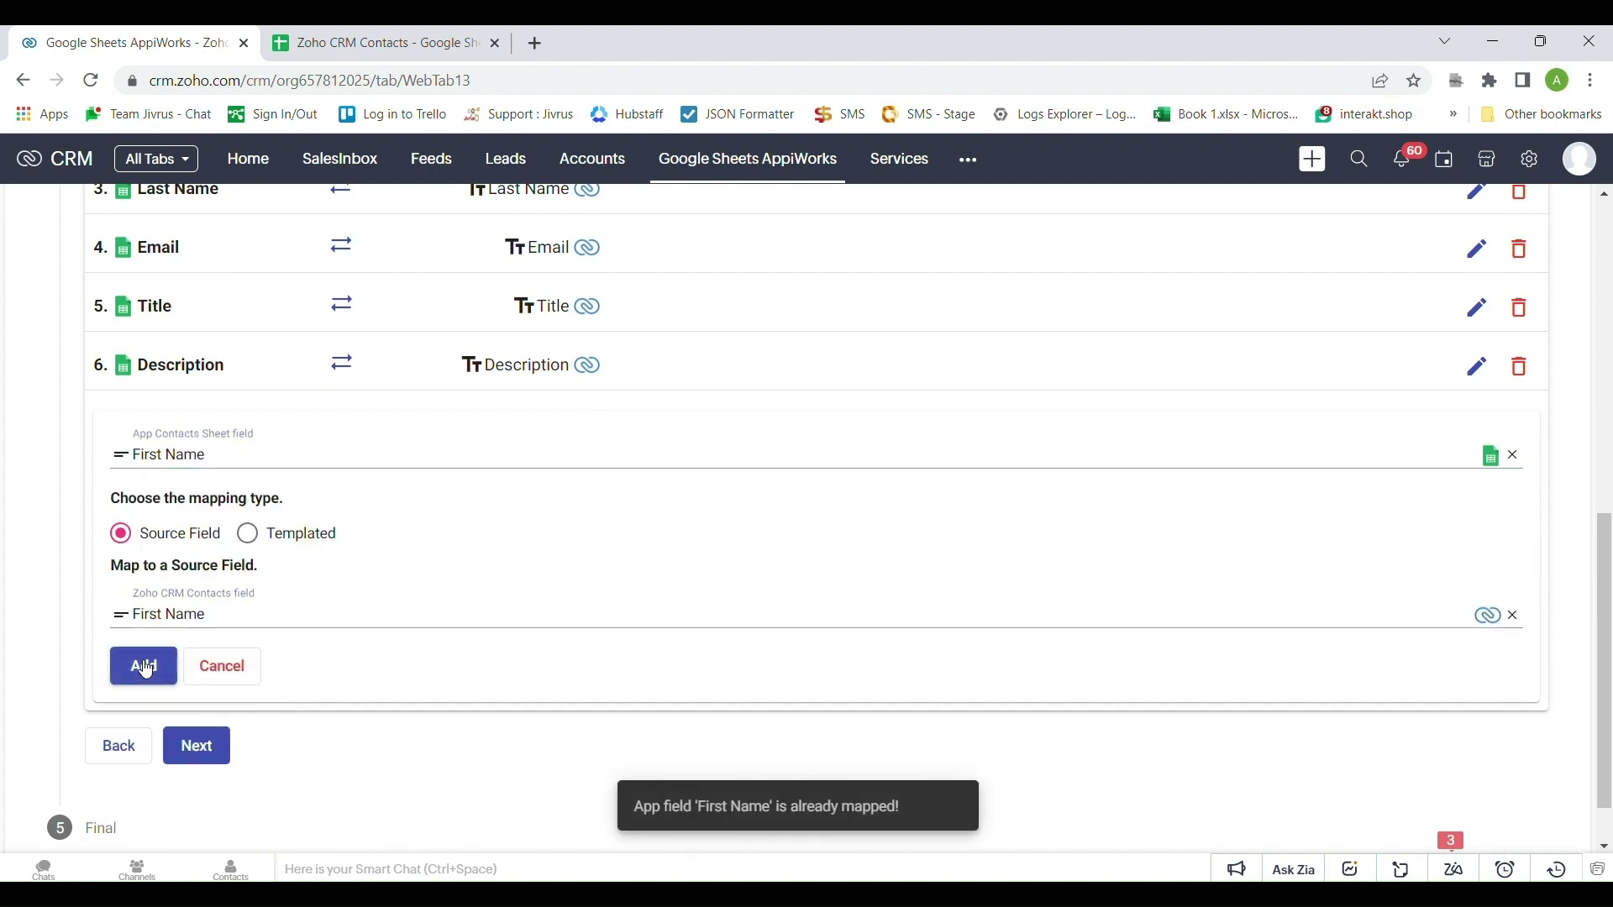
pyautogui.click(219, 666)
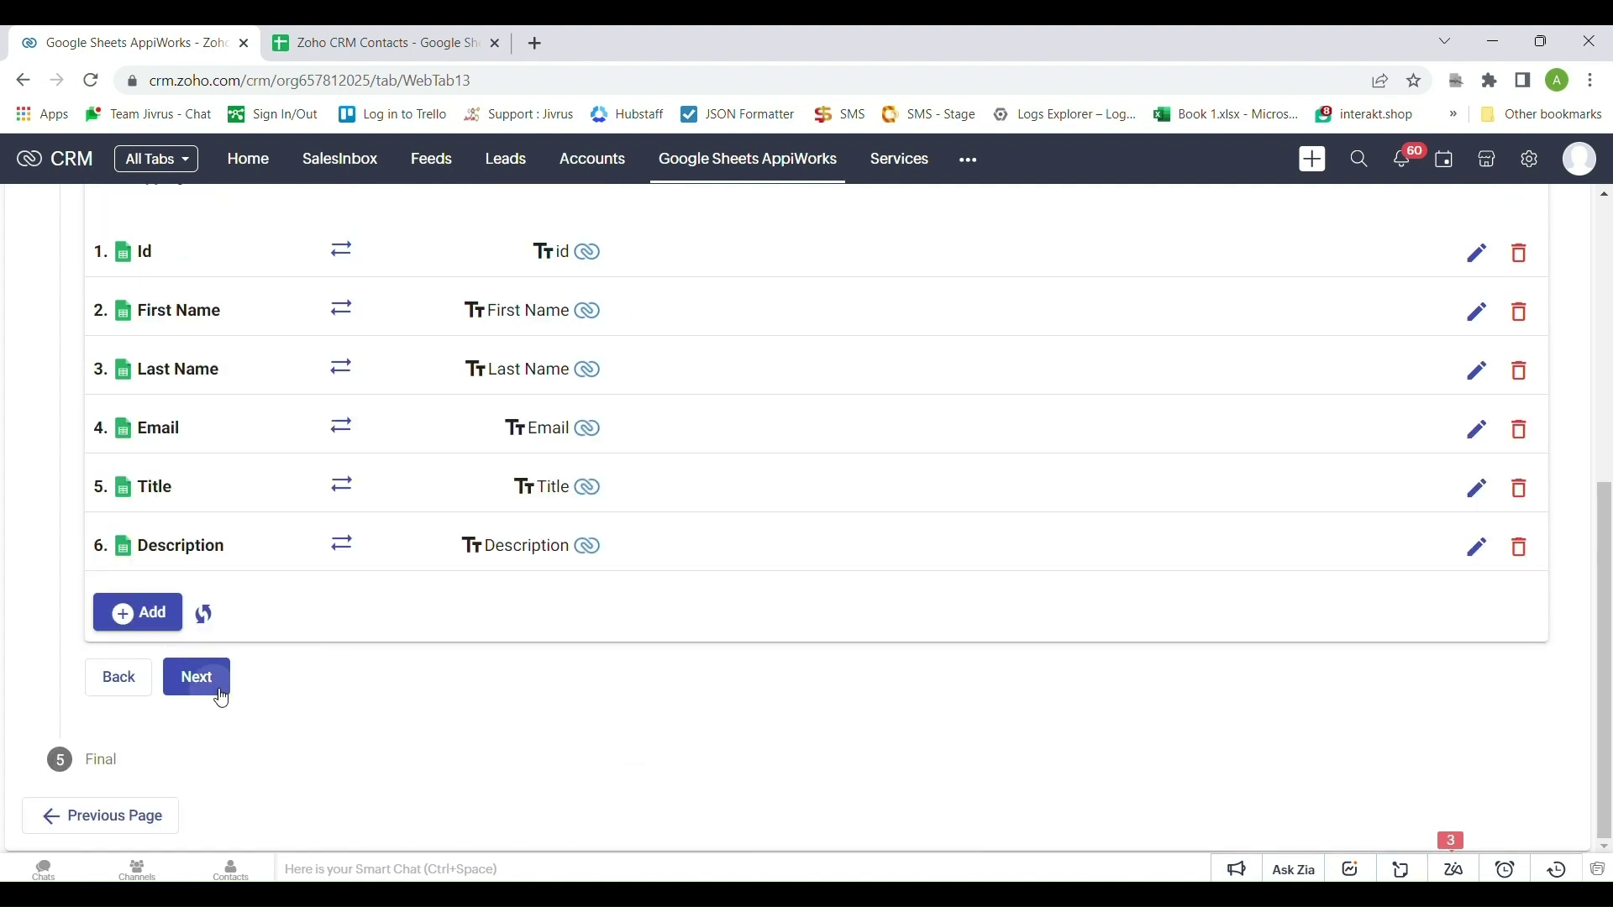
# Save the export service with auto and manual triggers, then view the header-only Contacts Sheet
pyautogui.click(220, 688)
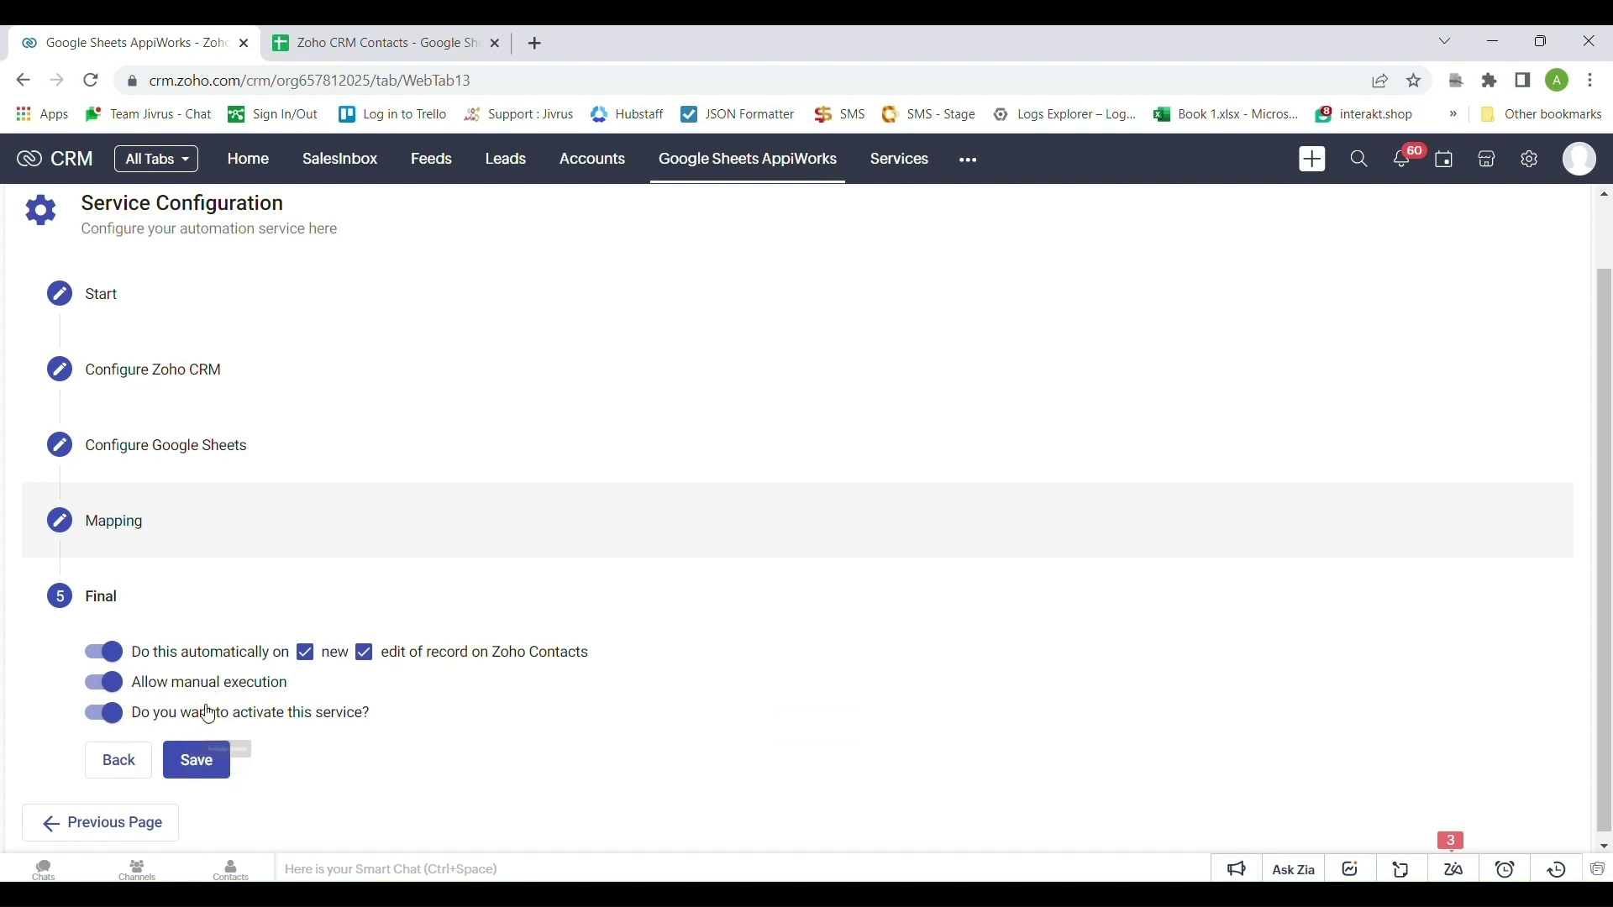
pyautogui.click(210, 770)
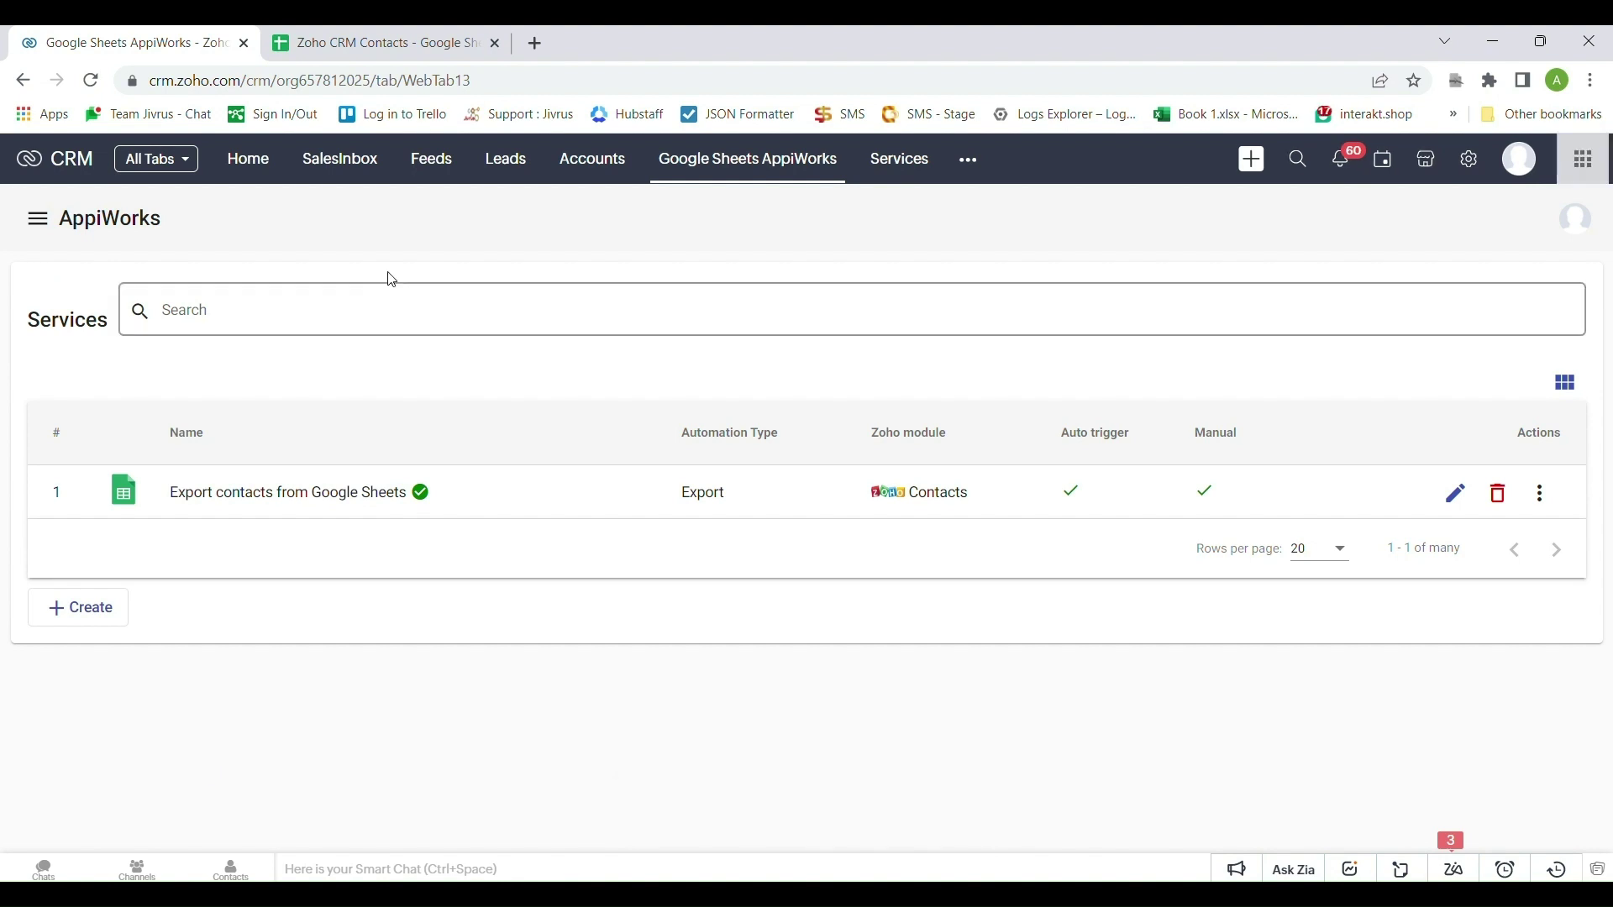
pyautogui.click(391, 34)
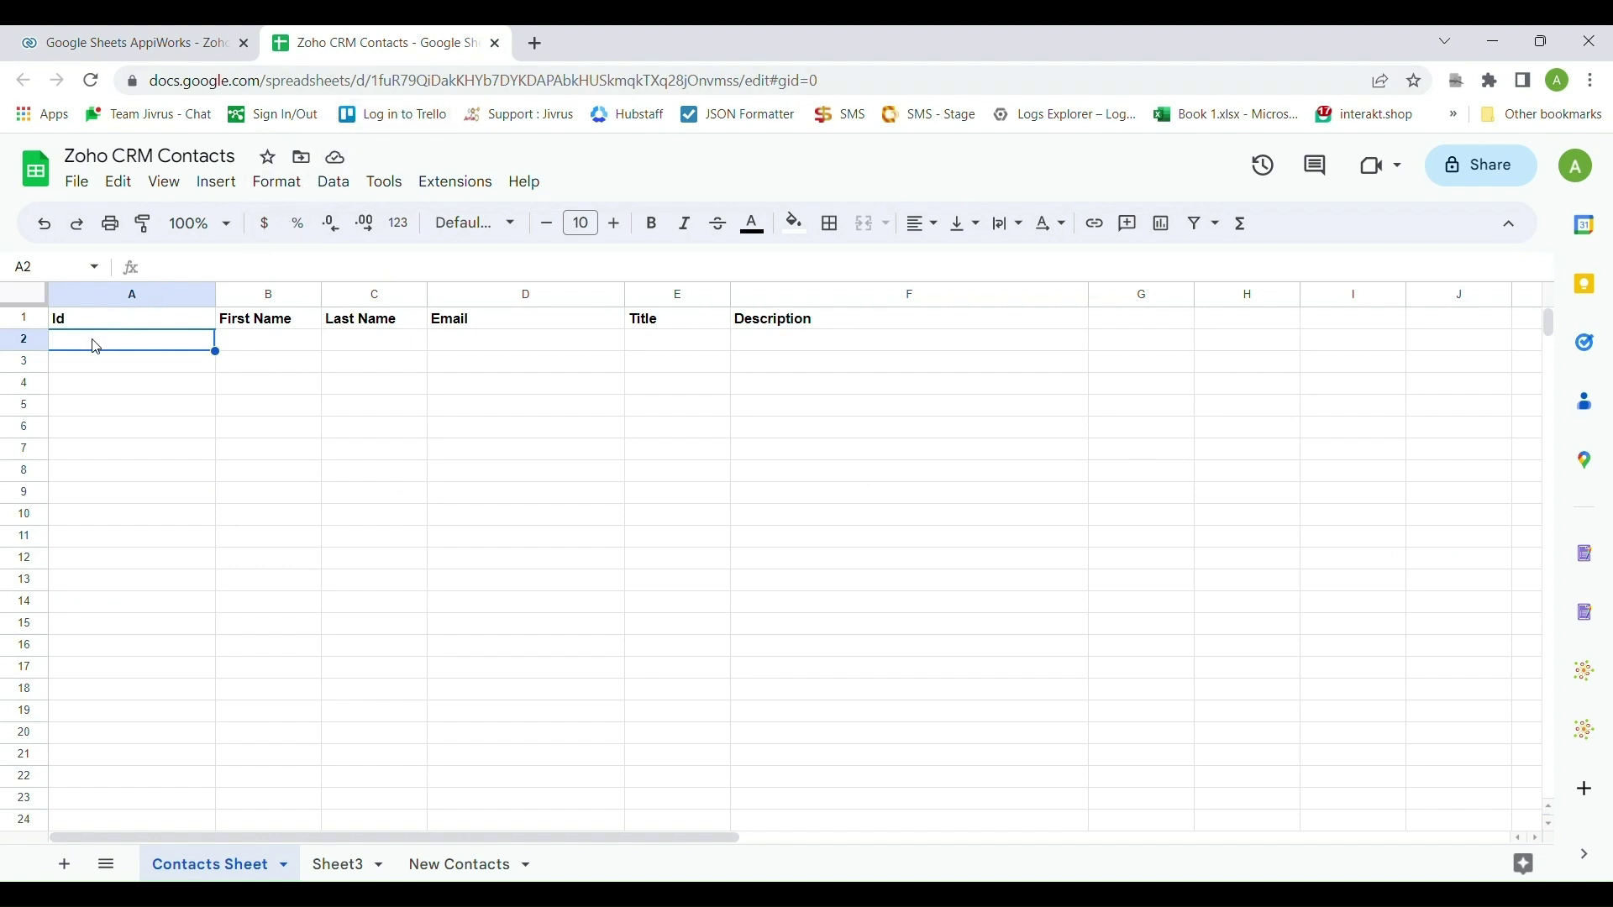
# Open the Contacts module and start a new contact with its first and last name
pyautogui.click(131, 46)
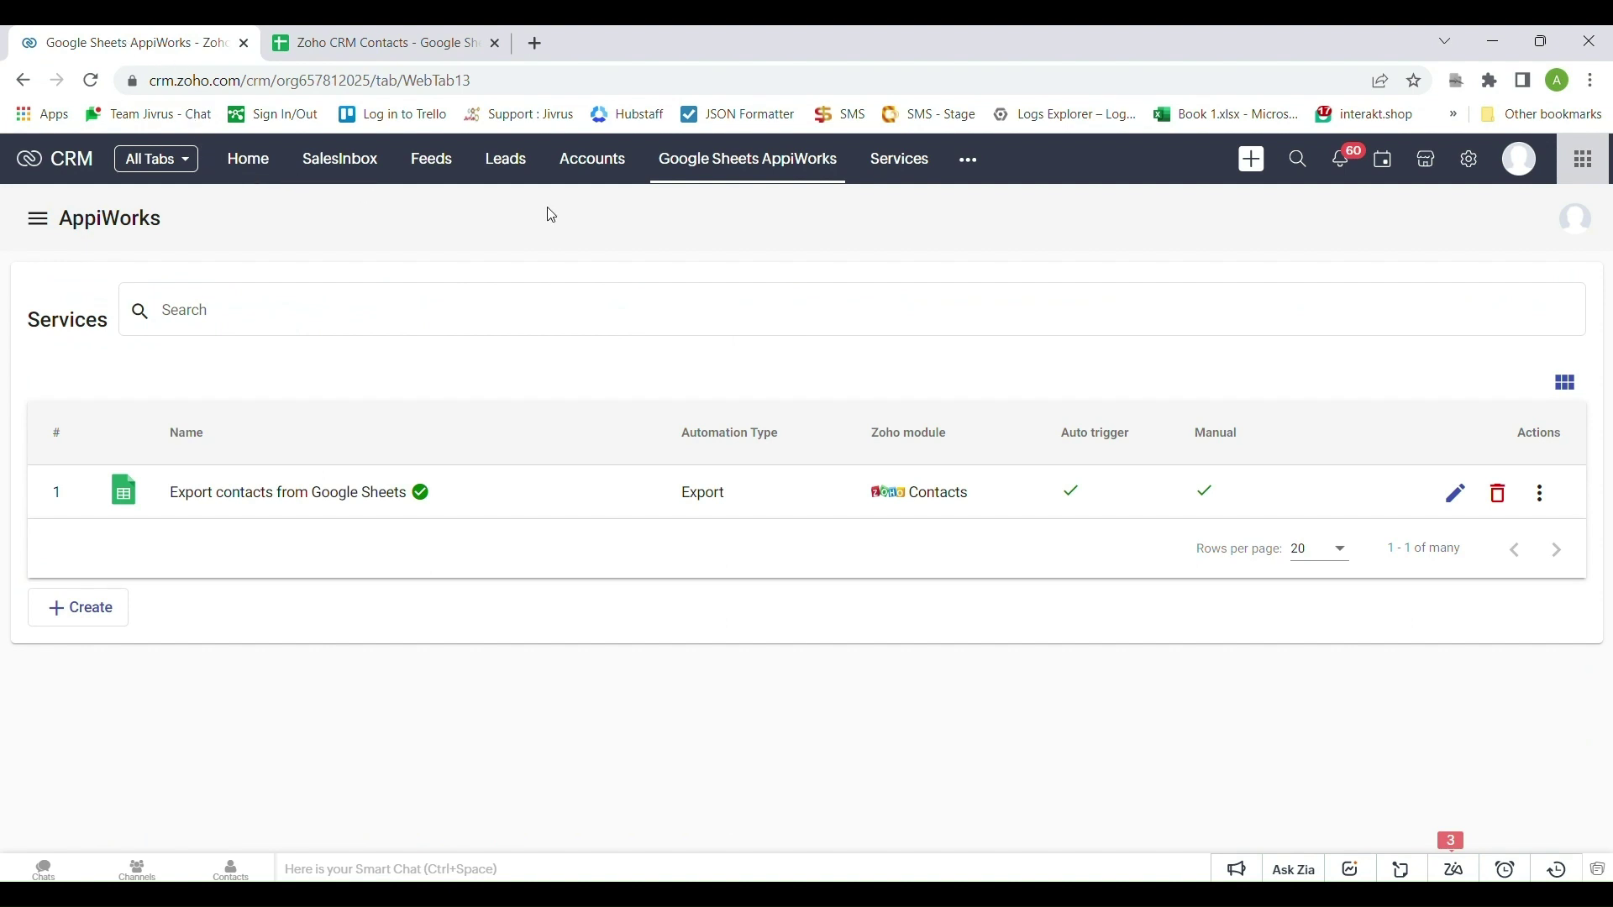
pyautogui.click(969, 165)
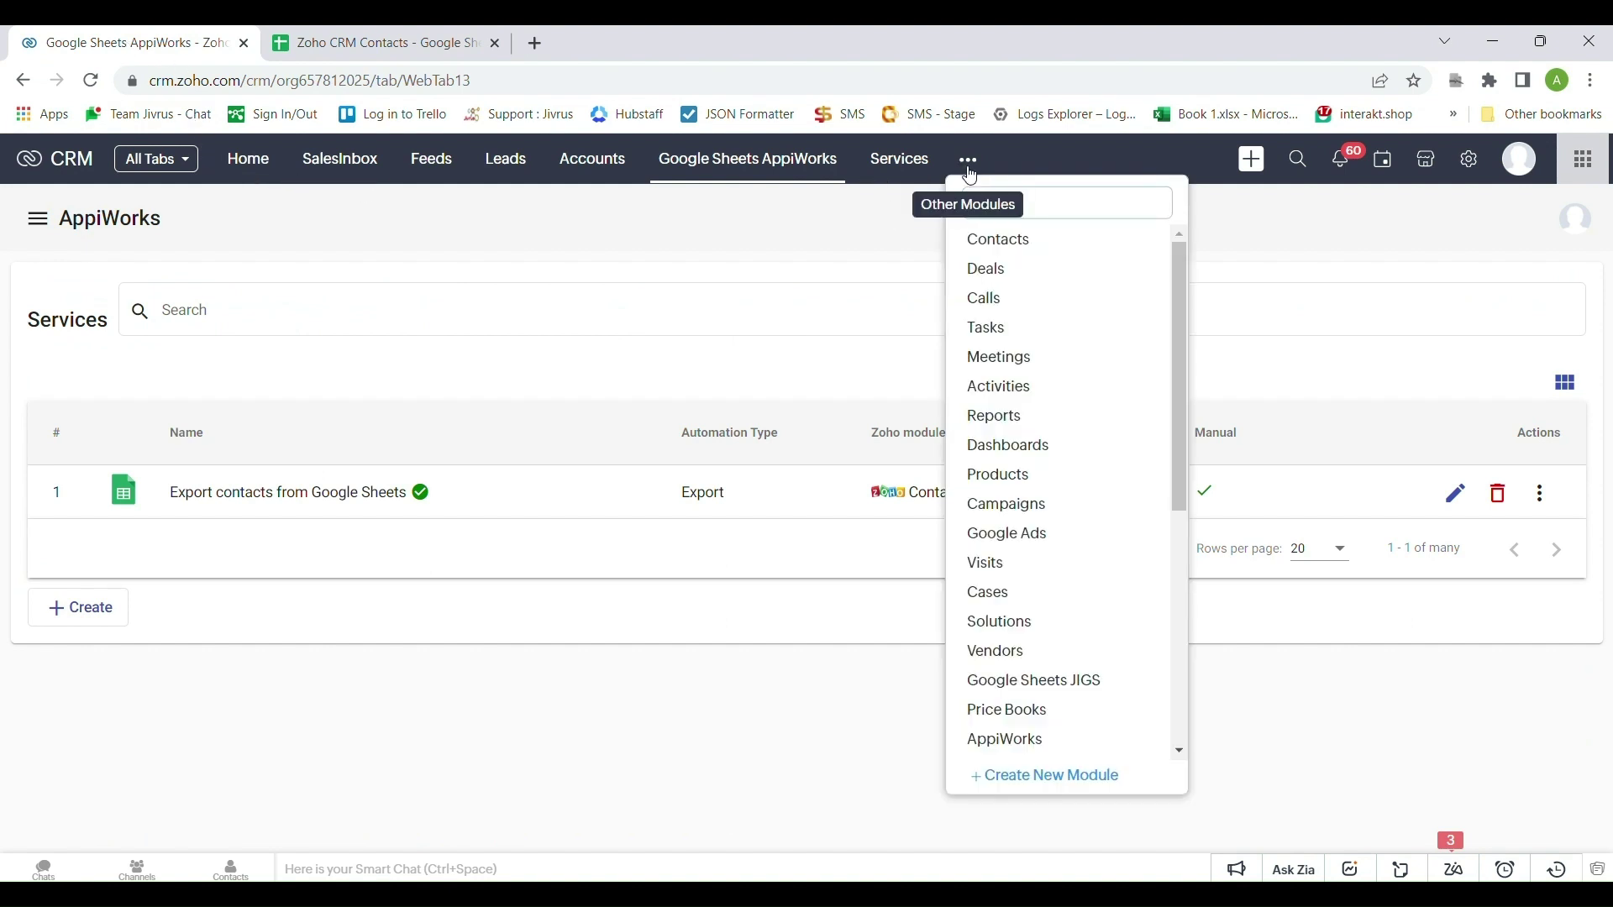
pyautogui.click(1011, 244)
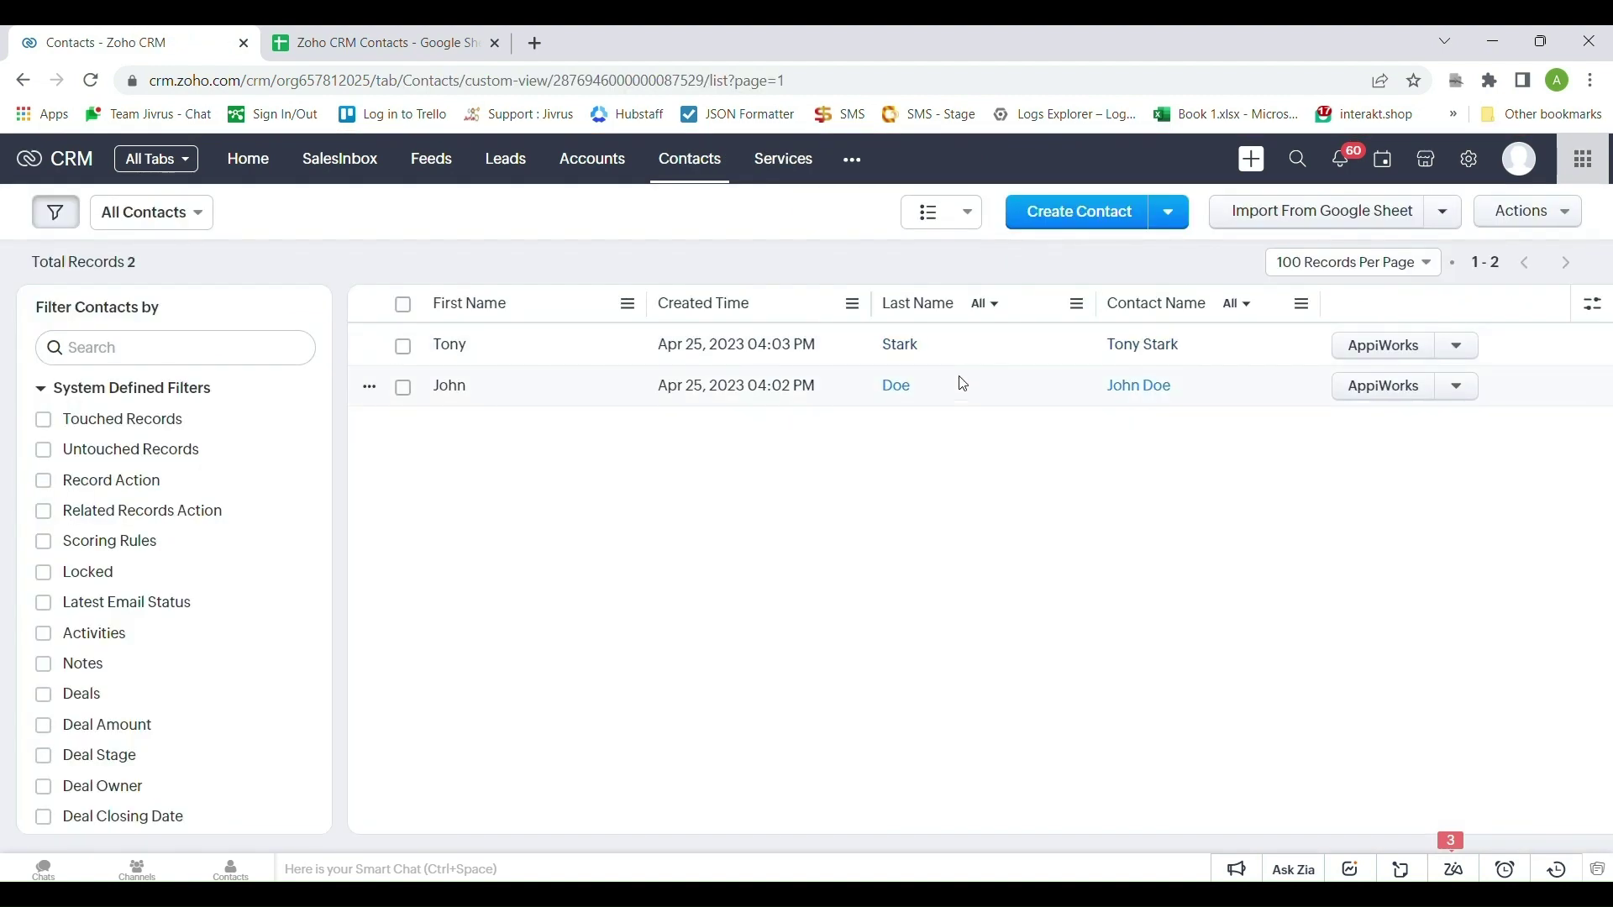
pyautogui.click(1065, 221)
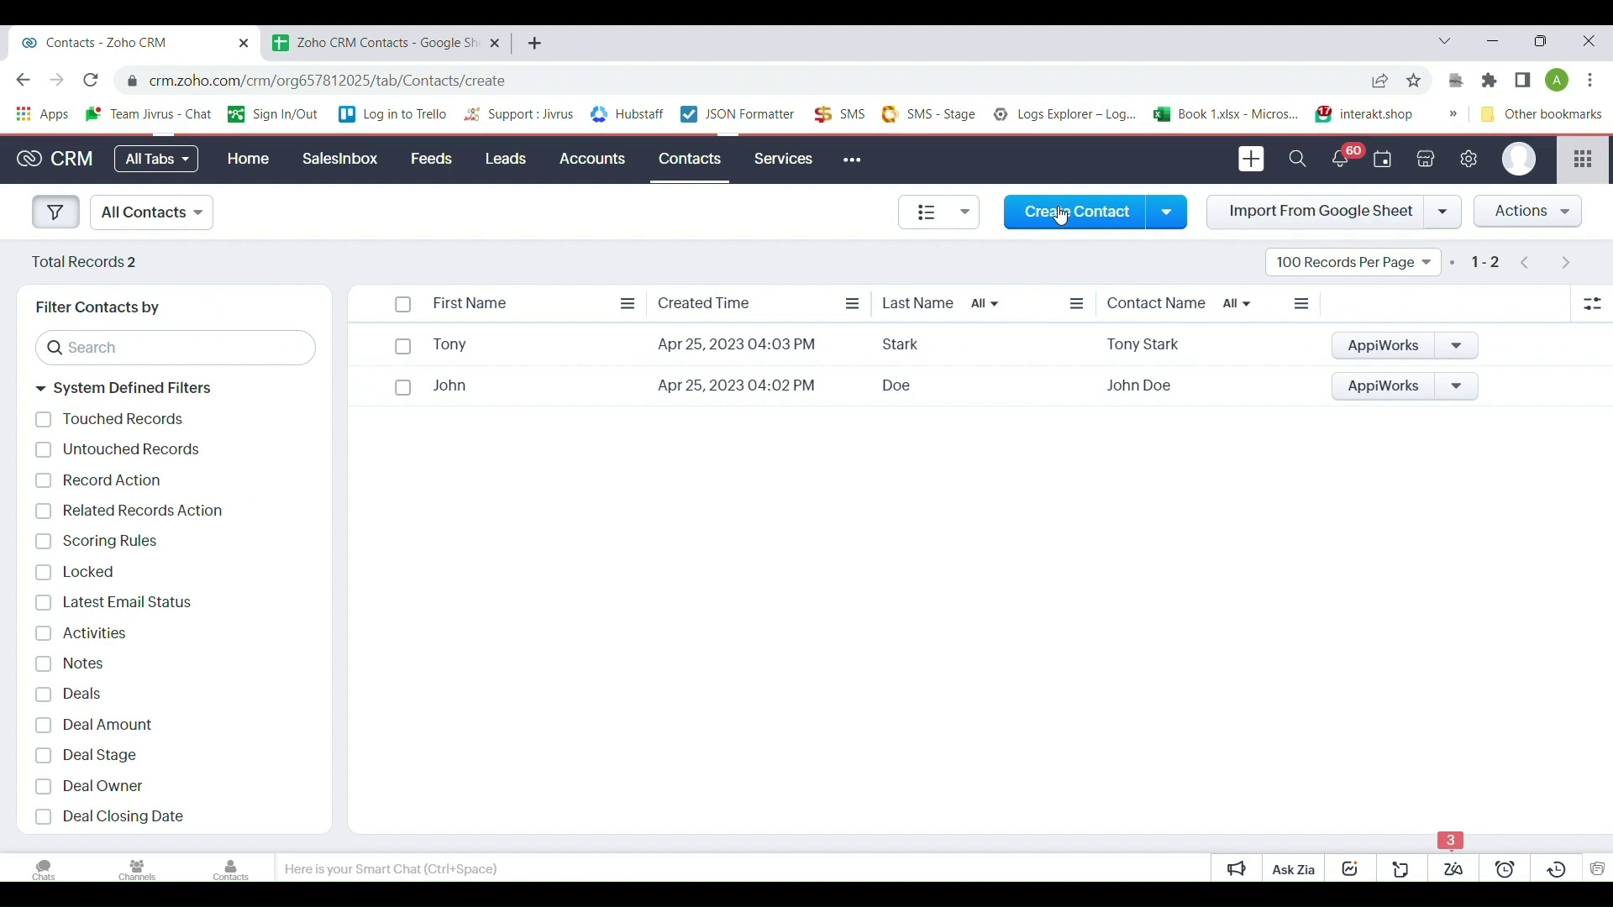
pyautogui.click(378, 575)
pyautogui.write('Peter')
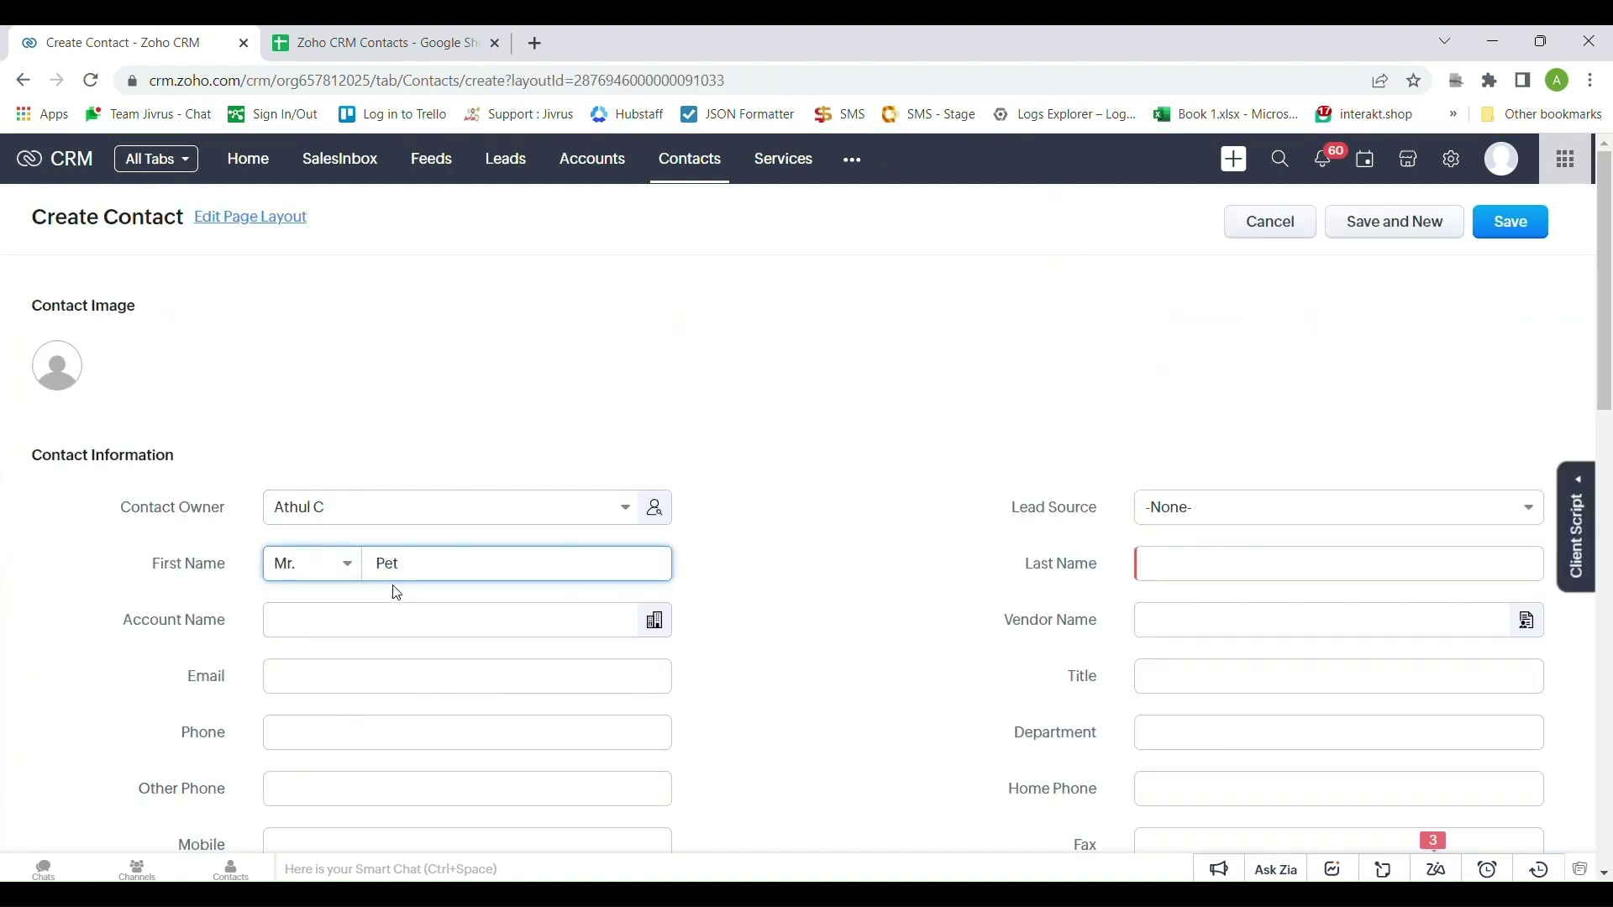
pyautogui.click(1184, 573)
pyautogui.write('Parker')
# Add the contact's title, e-mail and description 'Contact from Zoho CRM', and save it
pyautogui.click(1227, 677)
pyautogui.write('Peter Parker')
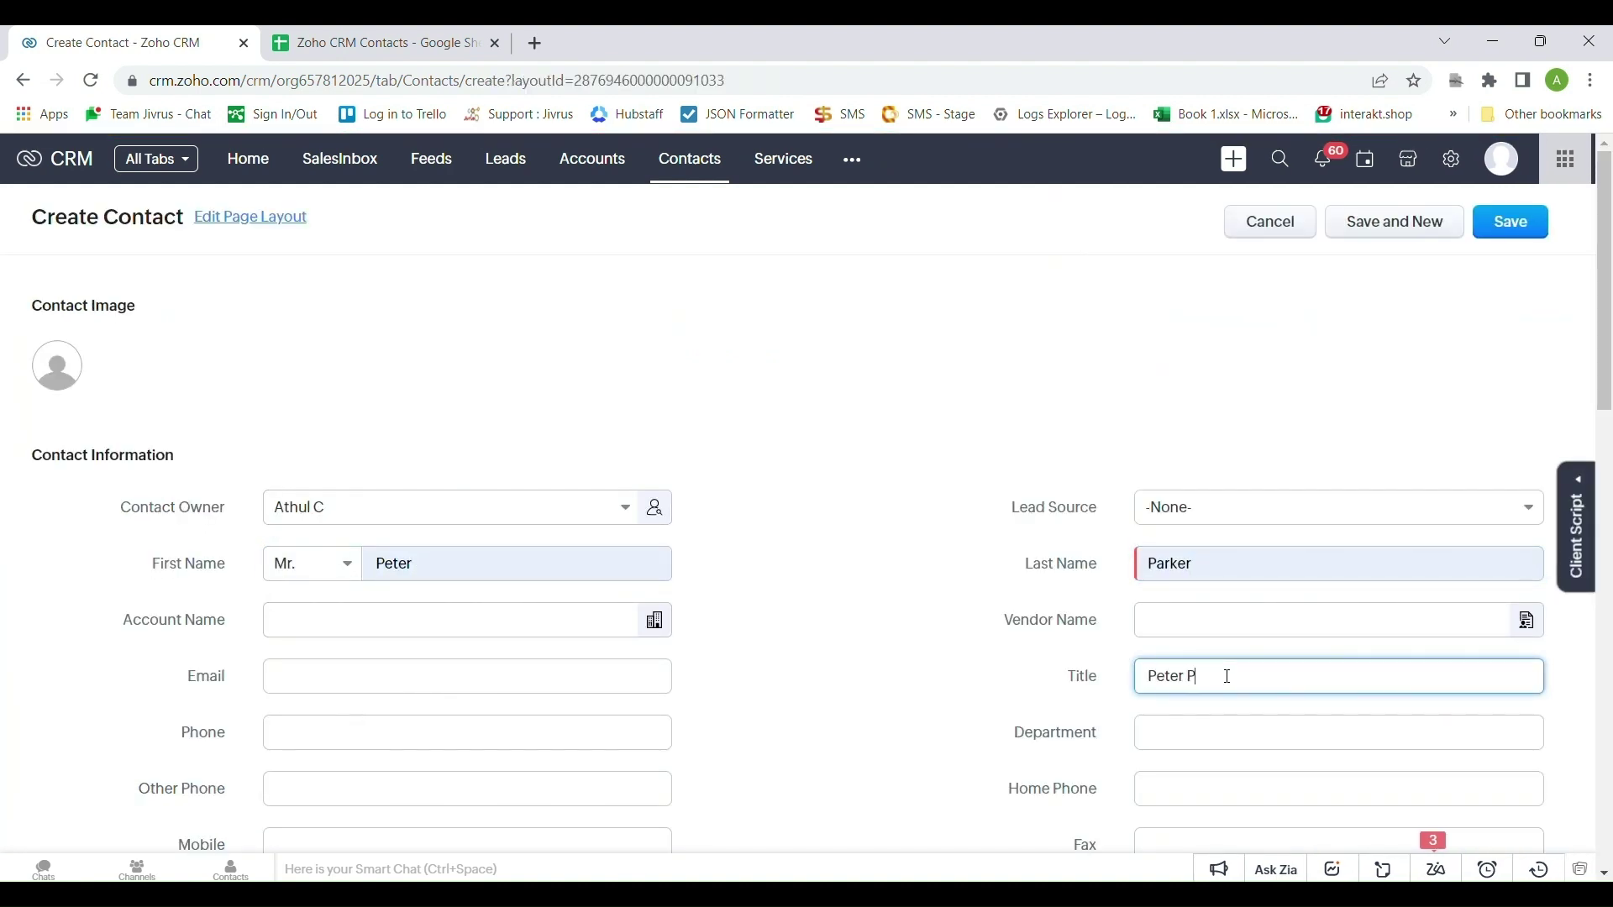
pyautogui.click(321, 676)
pyautogui.write('peterparker@')
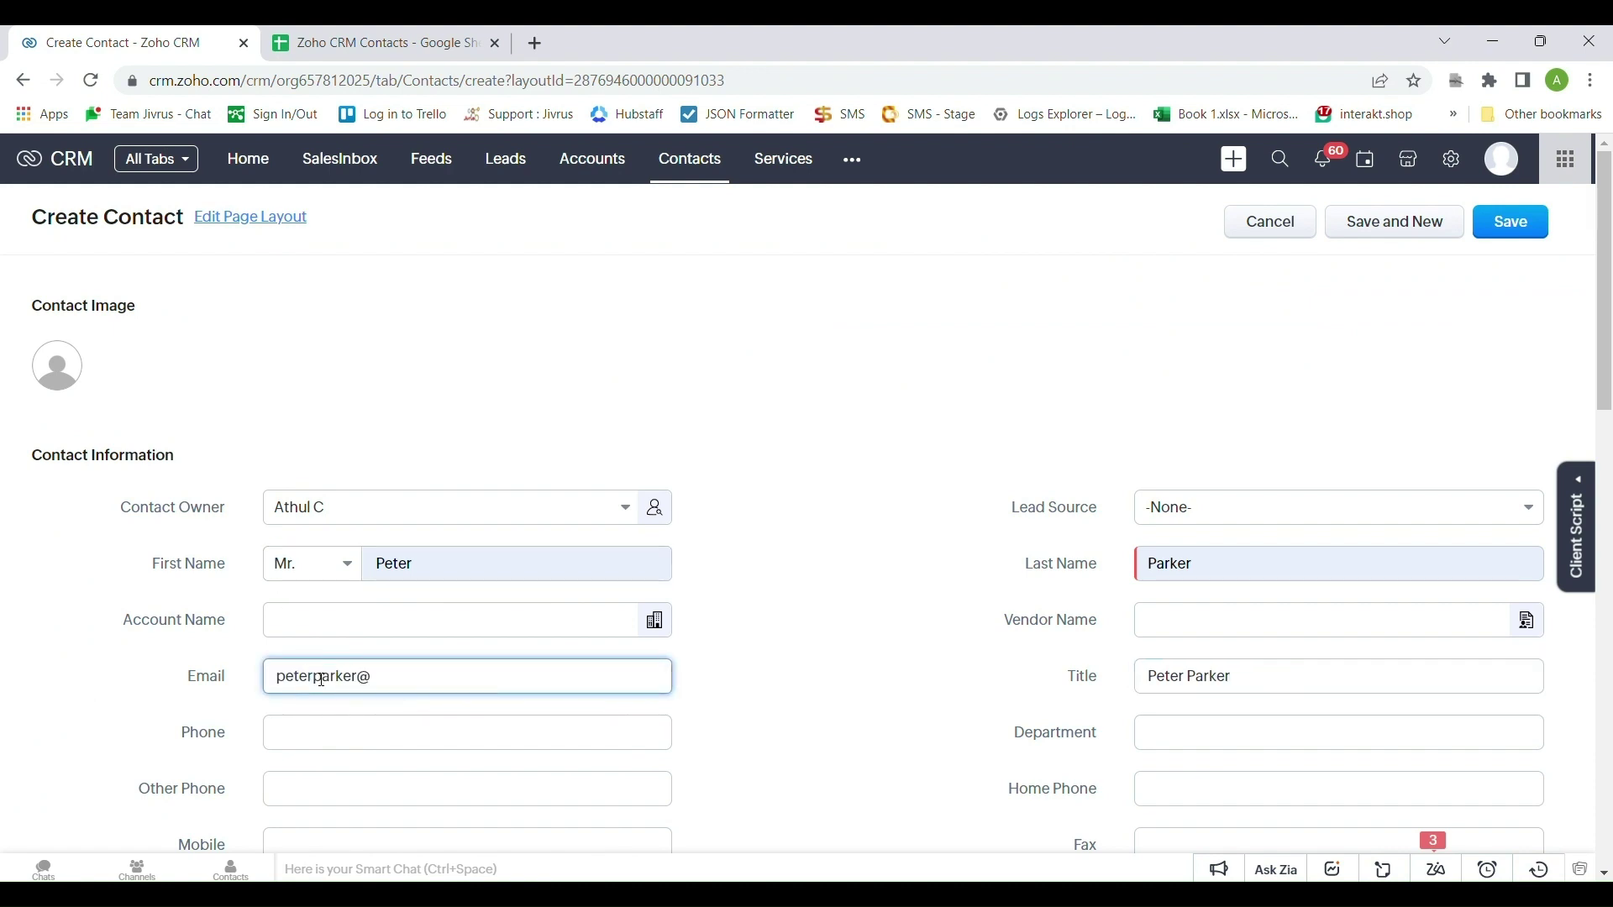
pyautogui.write('example.com')
pyautogui.scroll(-13, 893, 678)
pyautogui.click(496, 577)
pyautogui.write('Conta')
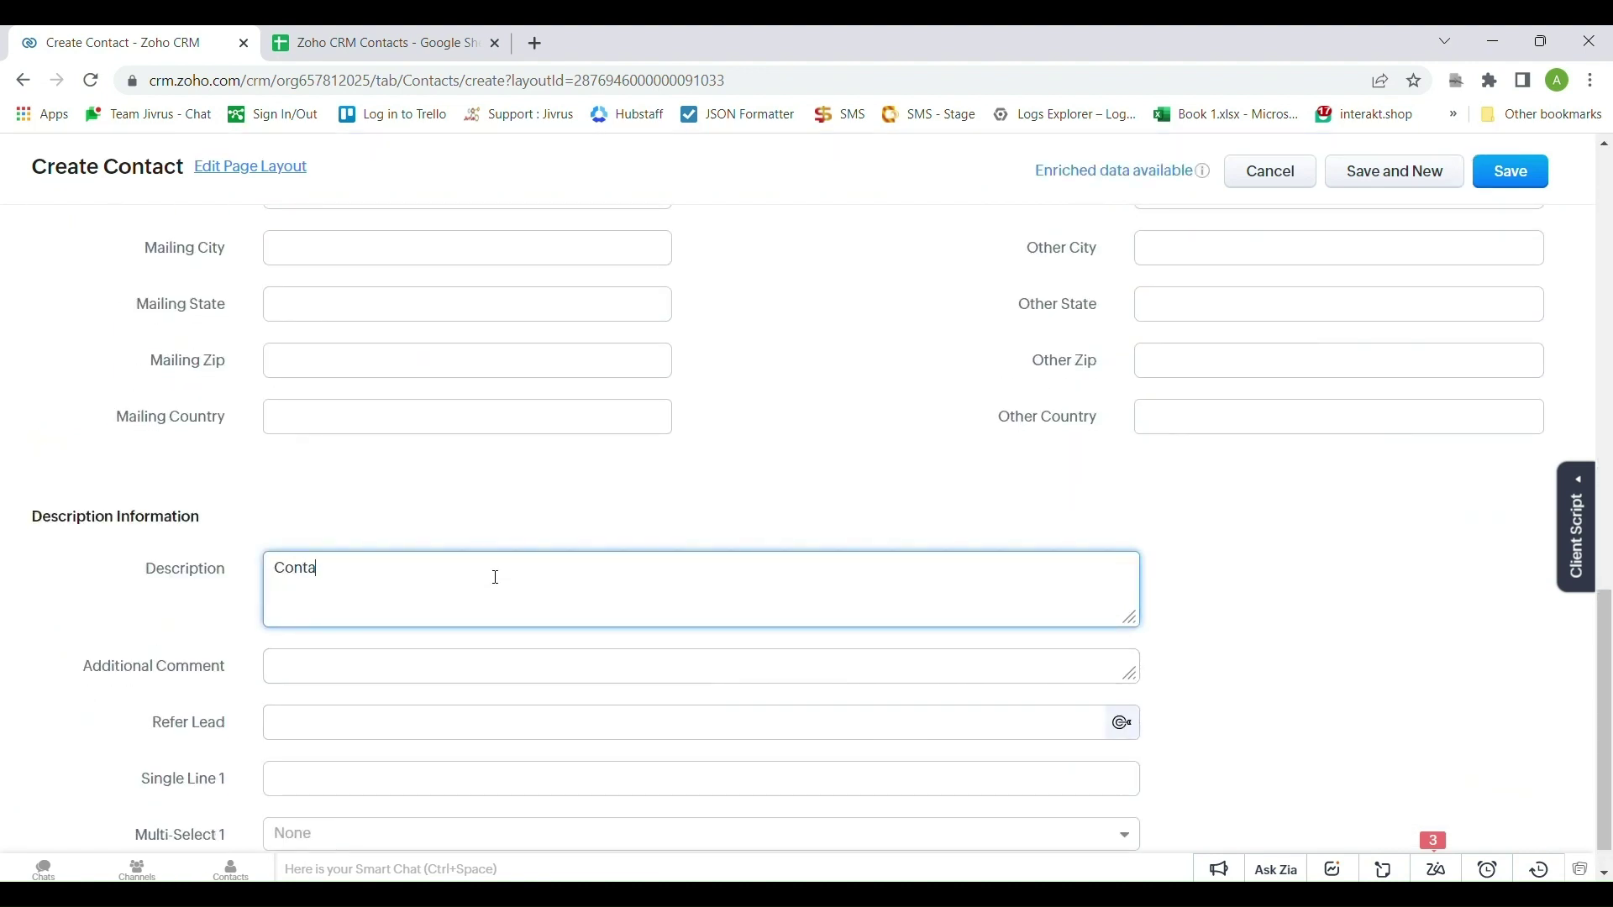
pyautogui.write('ct from Zoho CRM')
pyautogui.click(1499, 188)
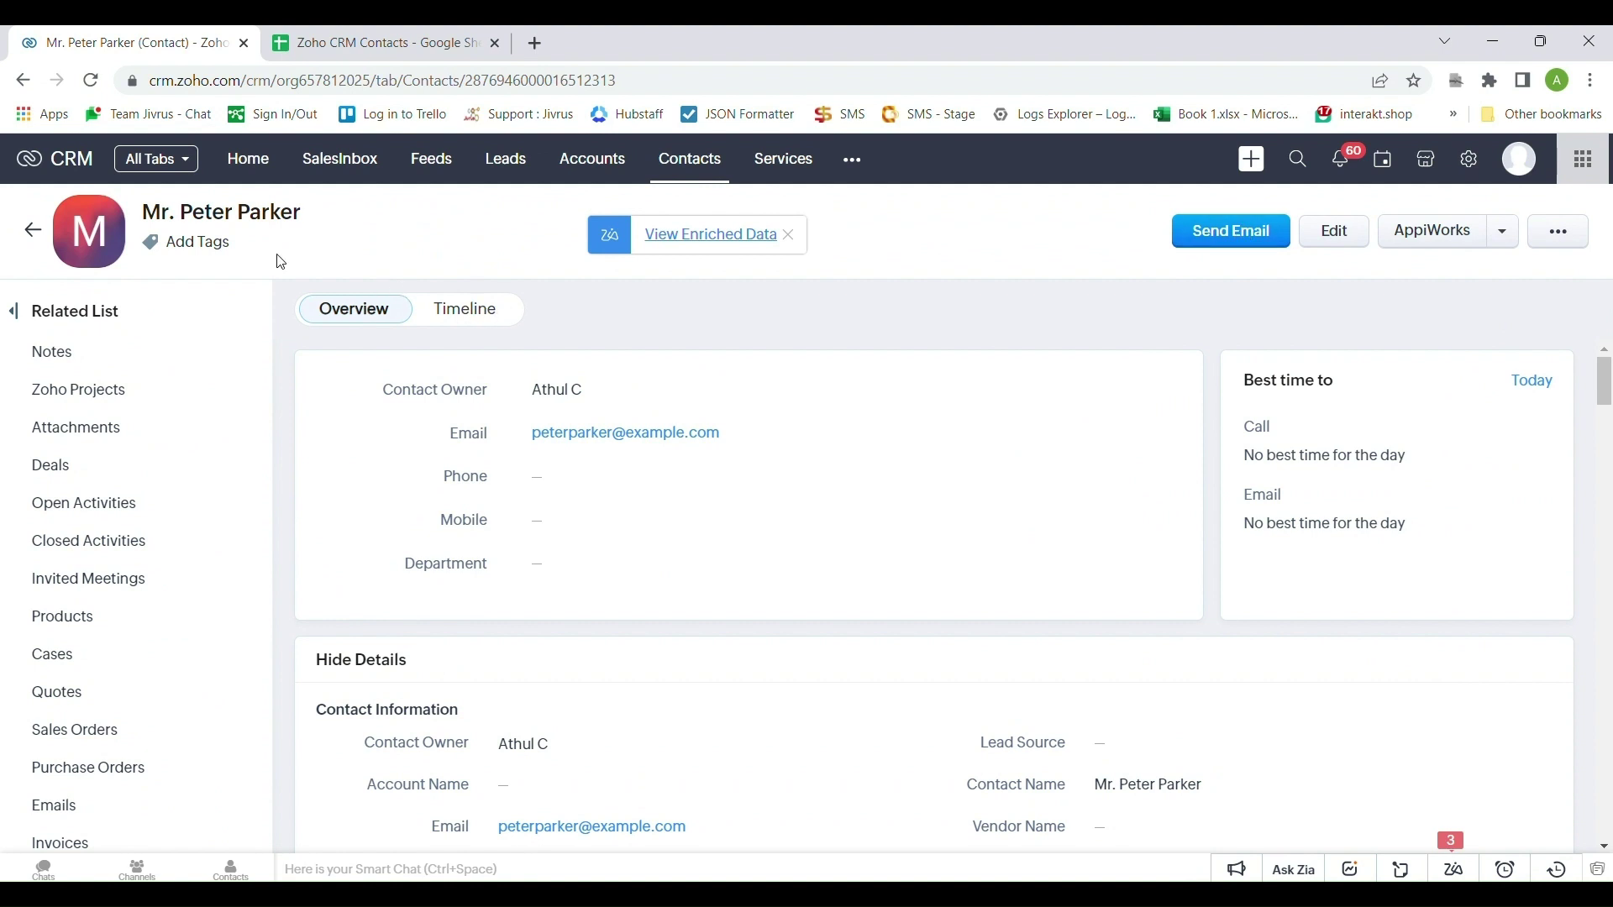
# Confirm the contact appears in sheet row 2, then return to the contacts list
pyautogui.click(338, 48)
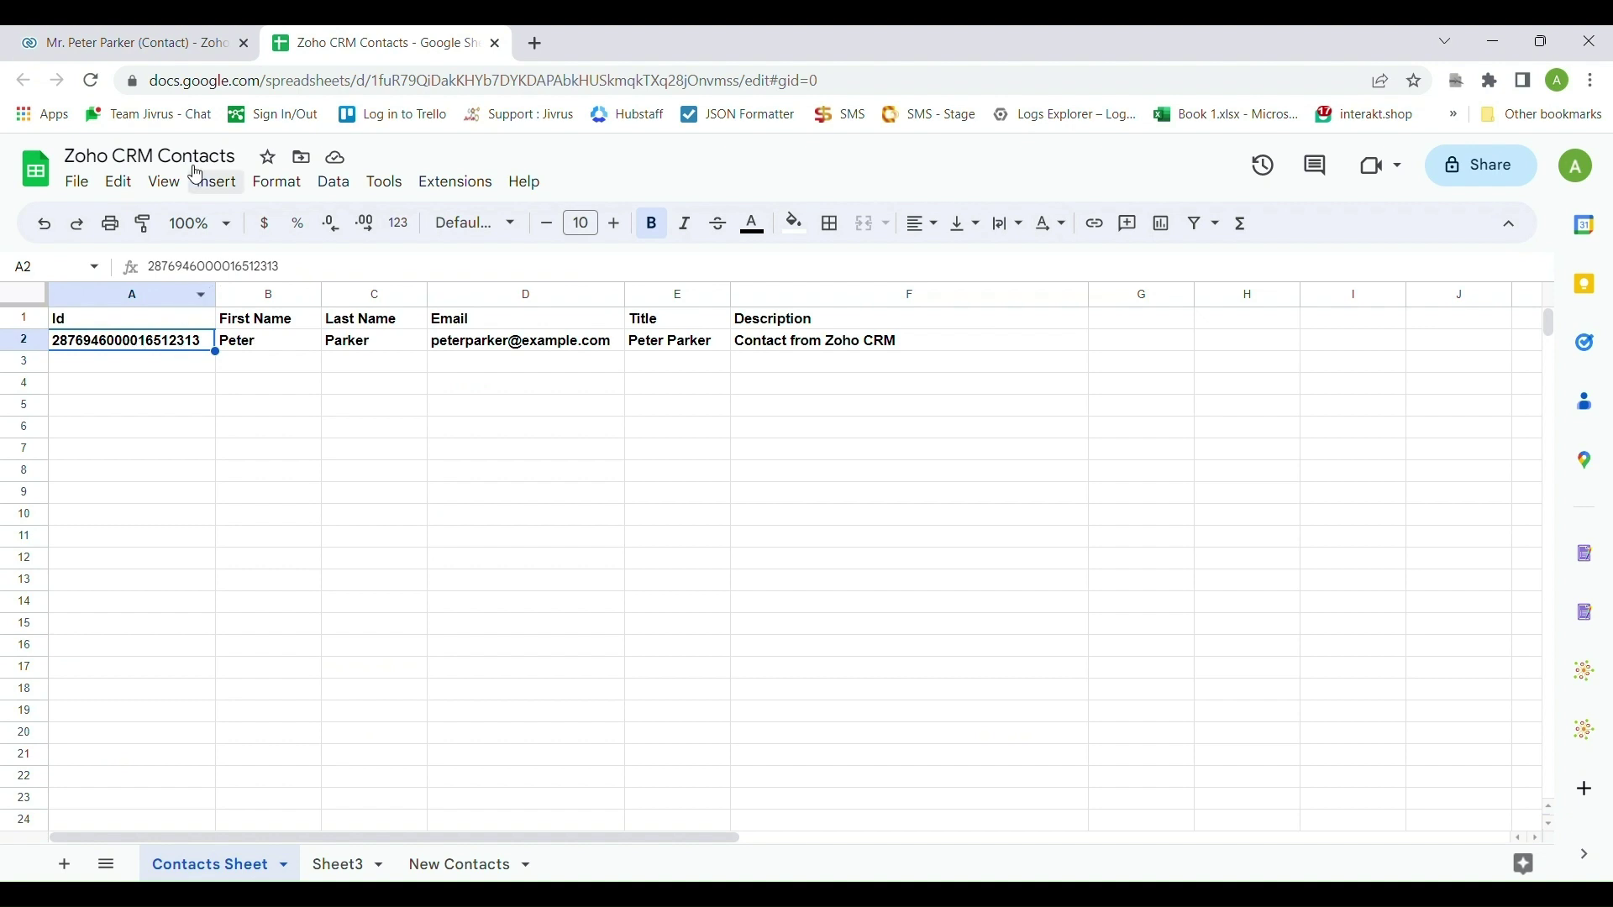
pyautogui.click(179, 42)
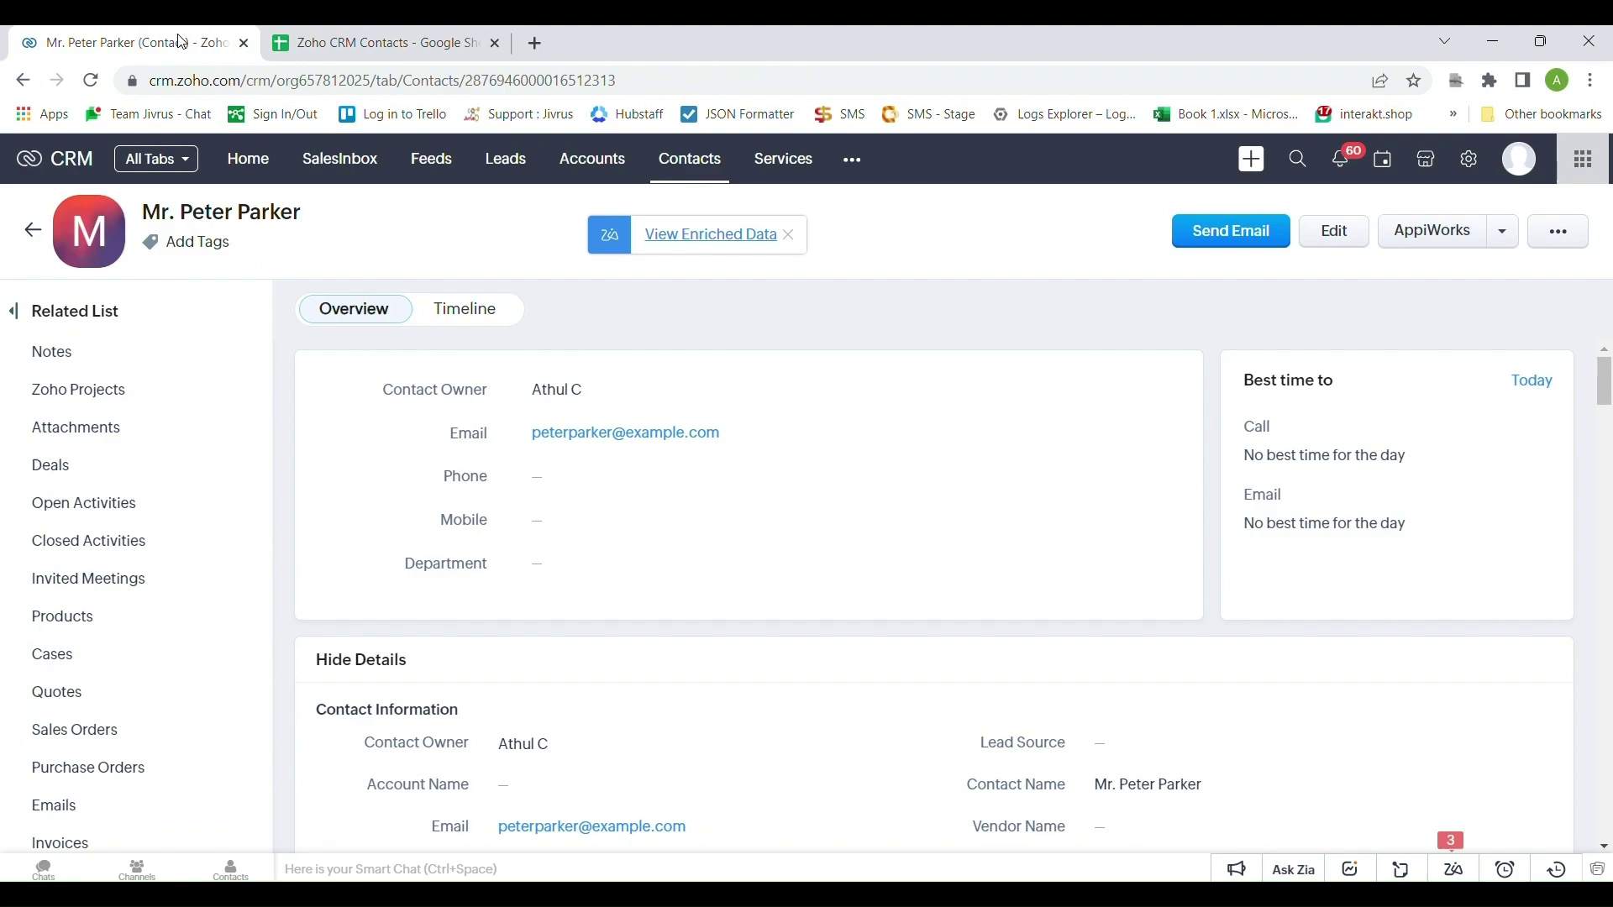
pyautogui.click(32, 229)
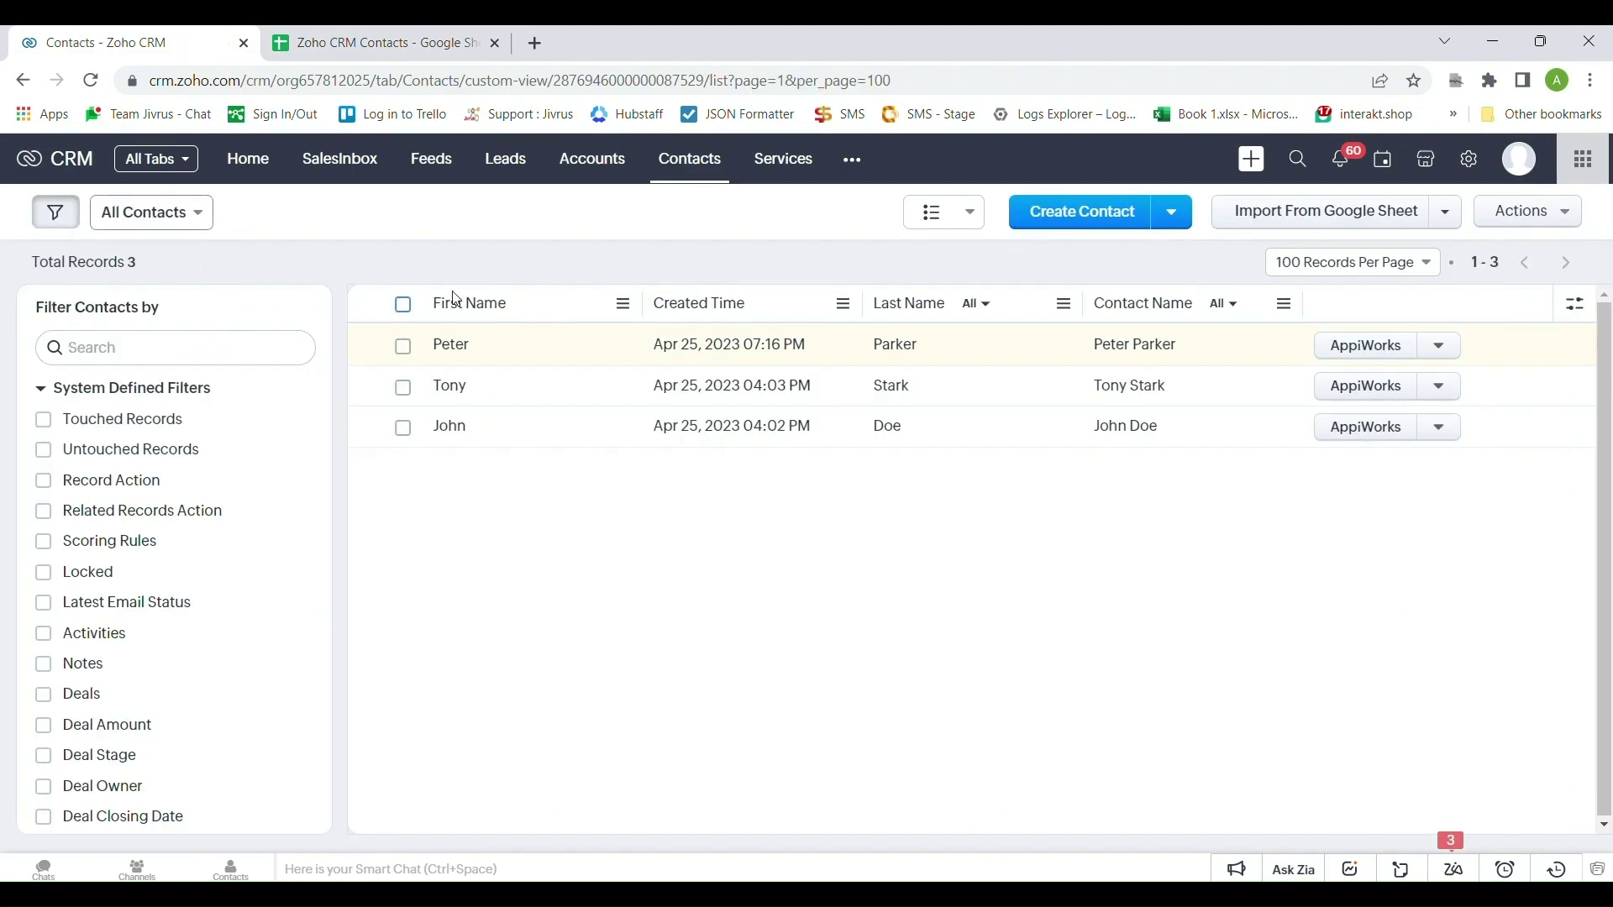
# Start a second contact, entering its first name, last name and title
pyautogui.click(1069, 228)
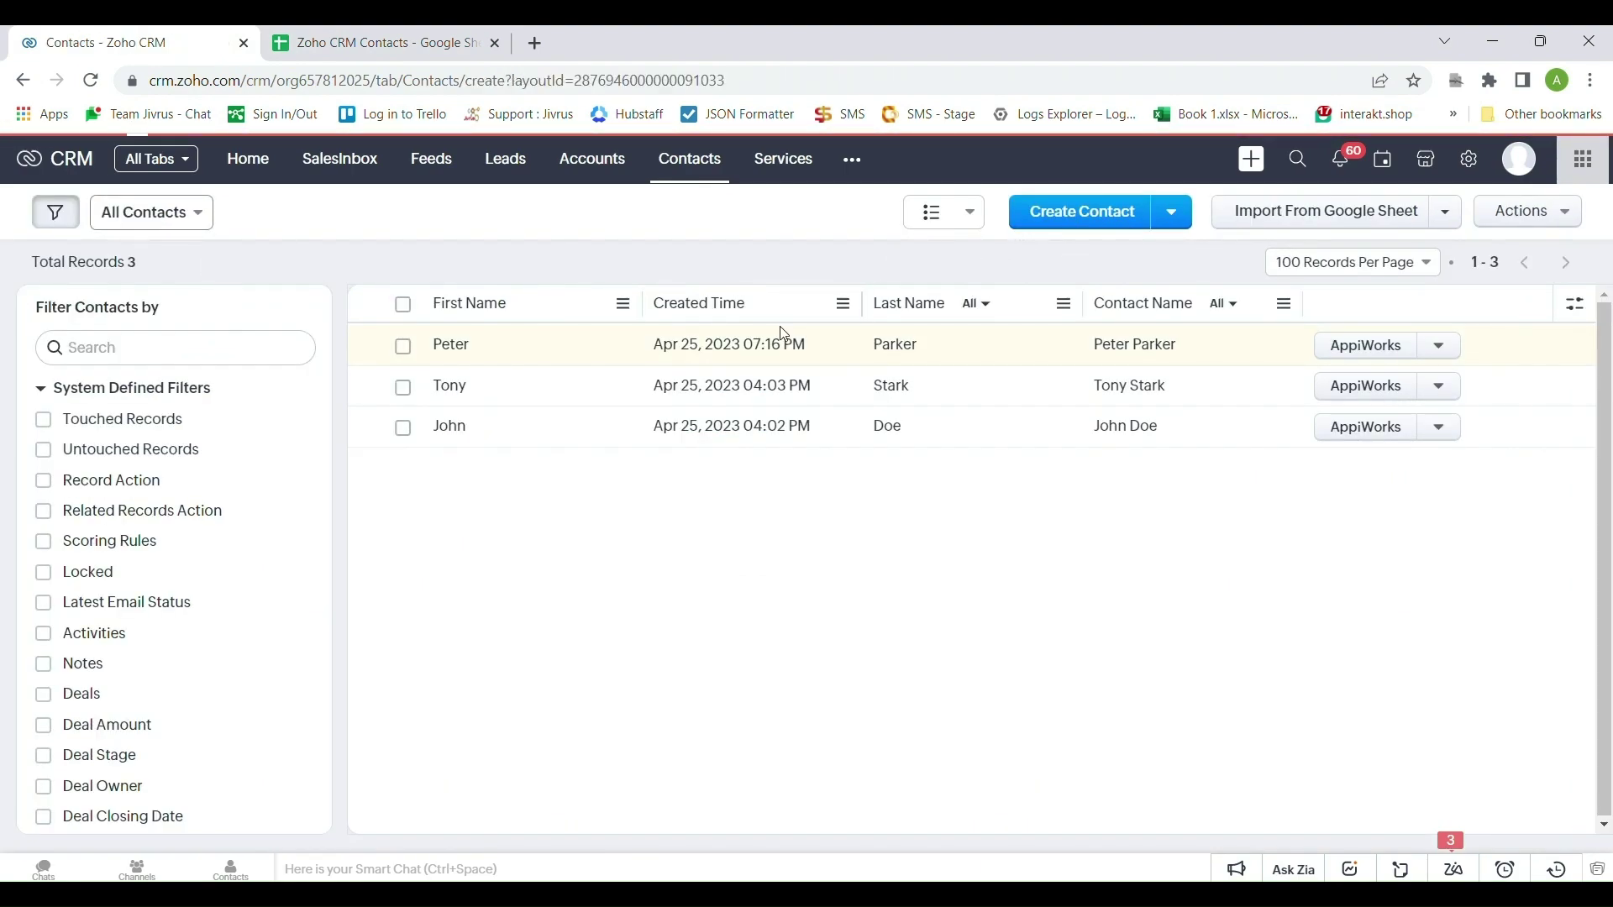
pyautogui.write('Bruce')
pyautogui.click(1206, 563)
pyautogui.write('Wayne')
pyautogui.click(1198, 682)
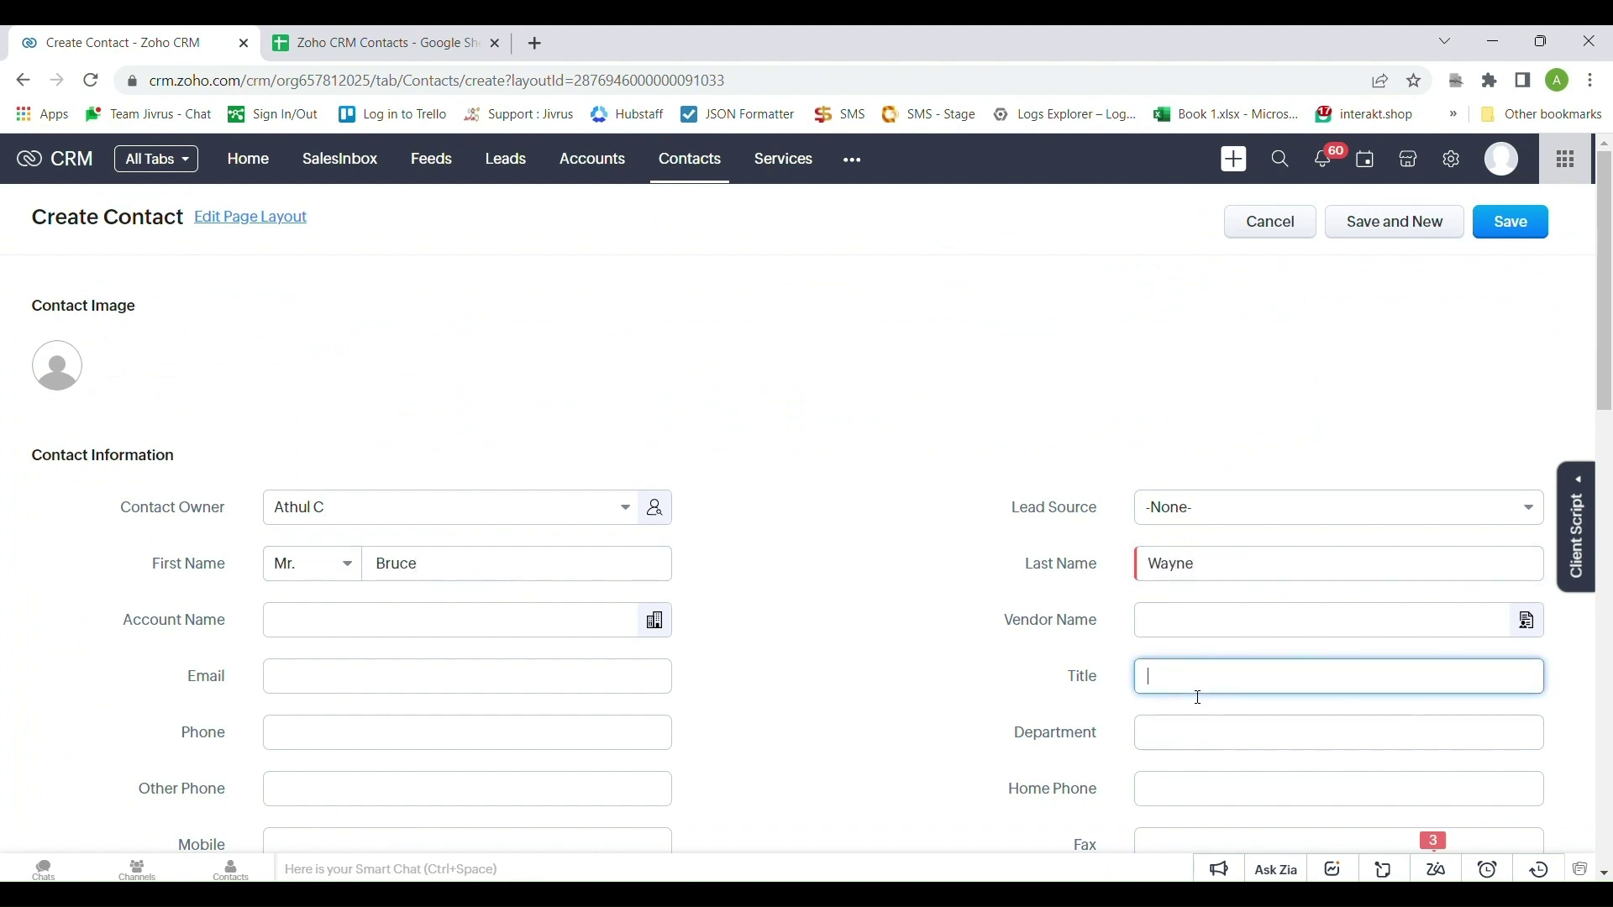
pyautogui.write('Bruce Wayne')
# Add its e-mail and the description 'Contact from Zoho CRM', and save it
pyautogui.click(508, 677)
pyautogui.write('brucewayne@example.com')
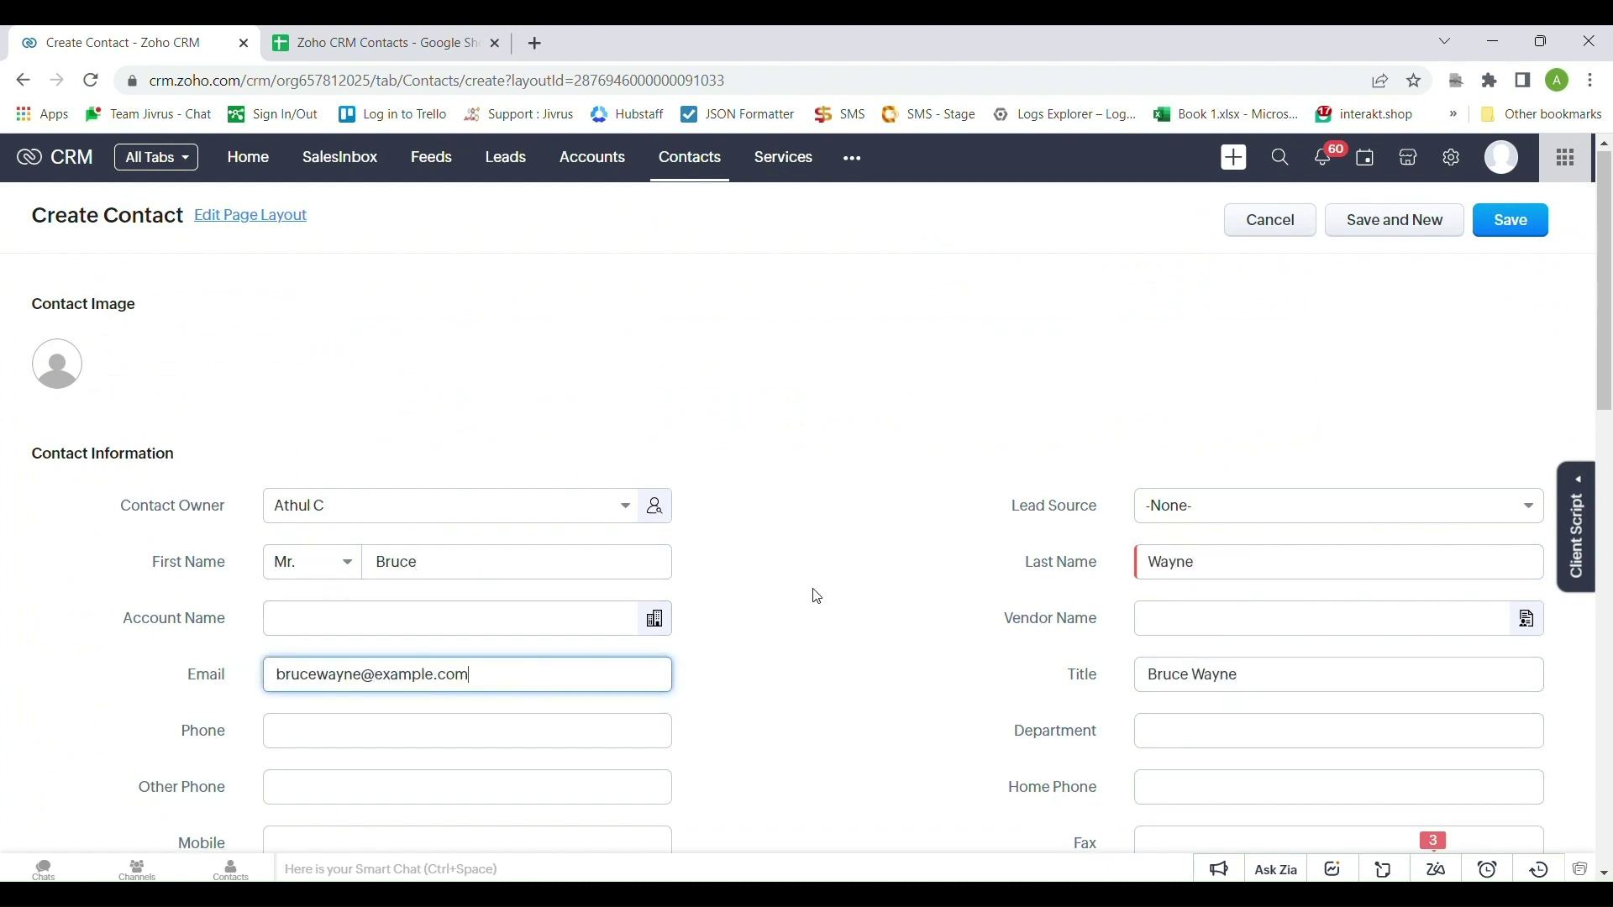
pyautogui.scroll(-12, 818, 597)
pyautogui.click(422, 570)
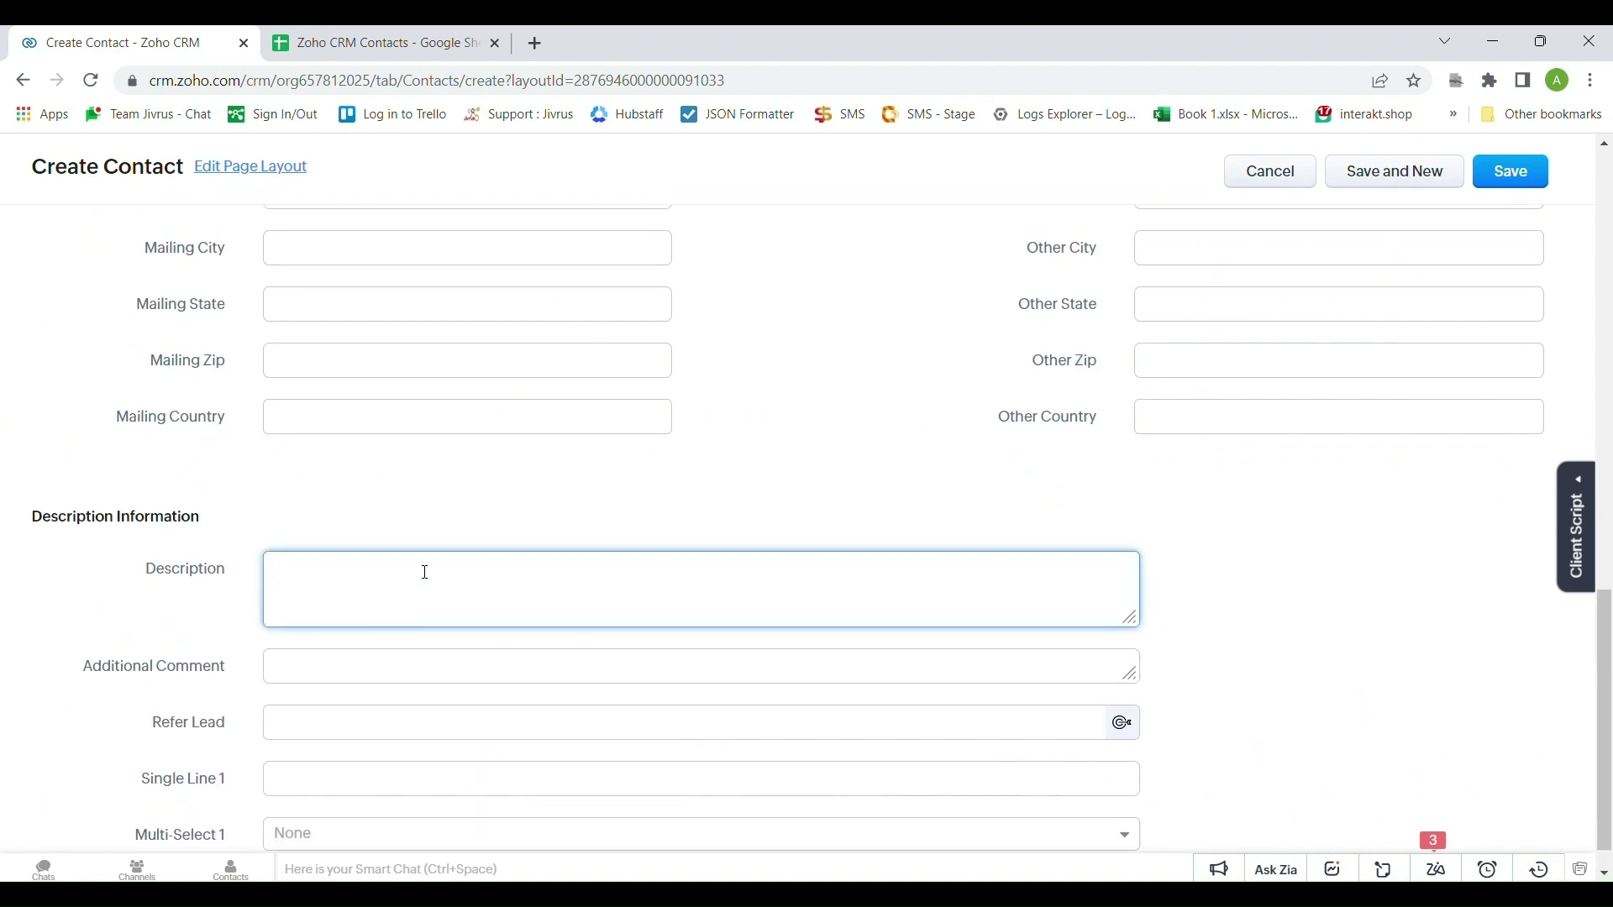
pyautogui.write('Contact from Zoho CRM')
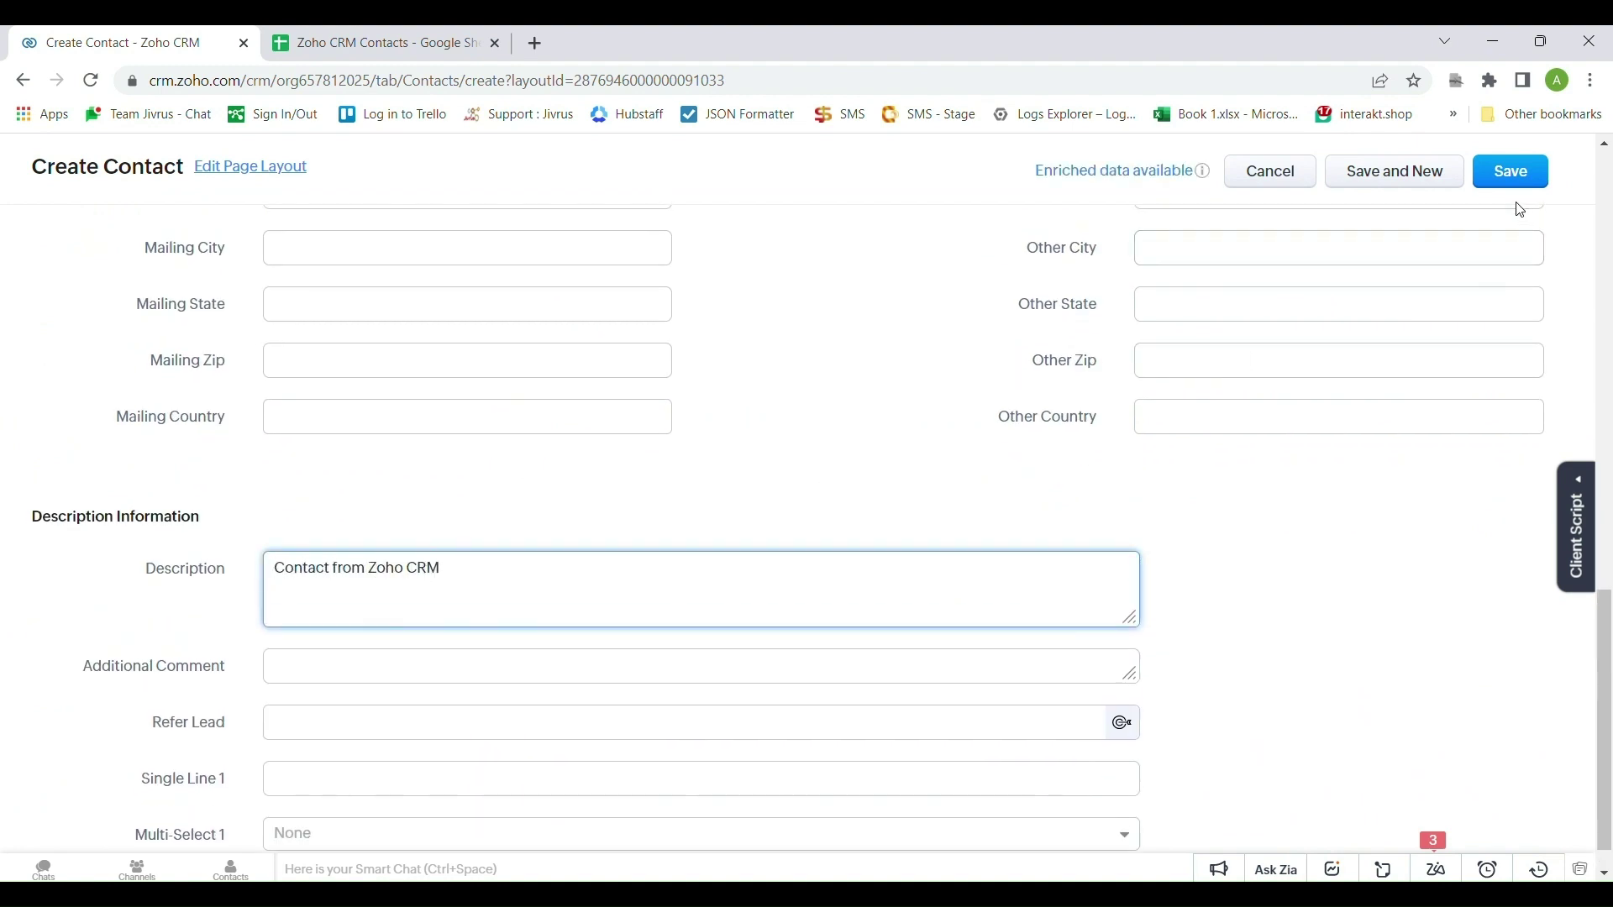
pyautogui.click(1516, 183)
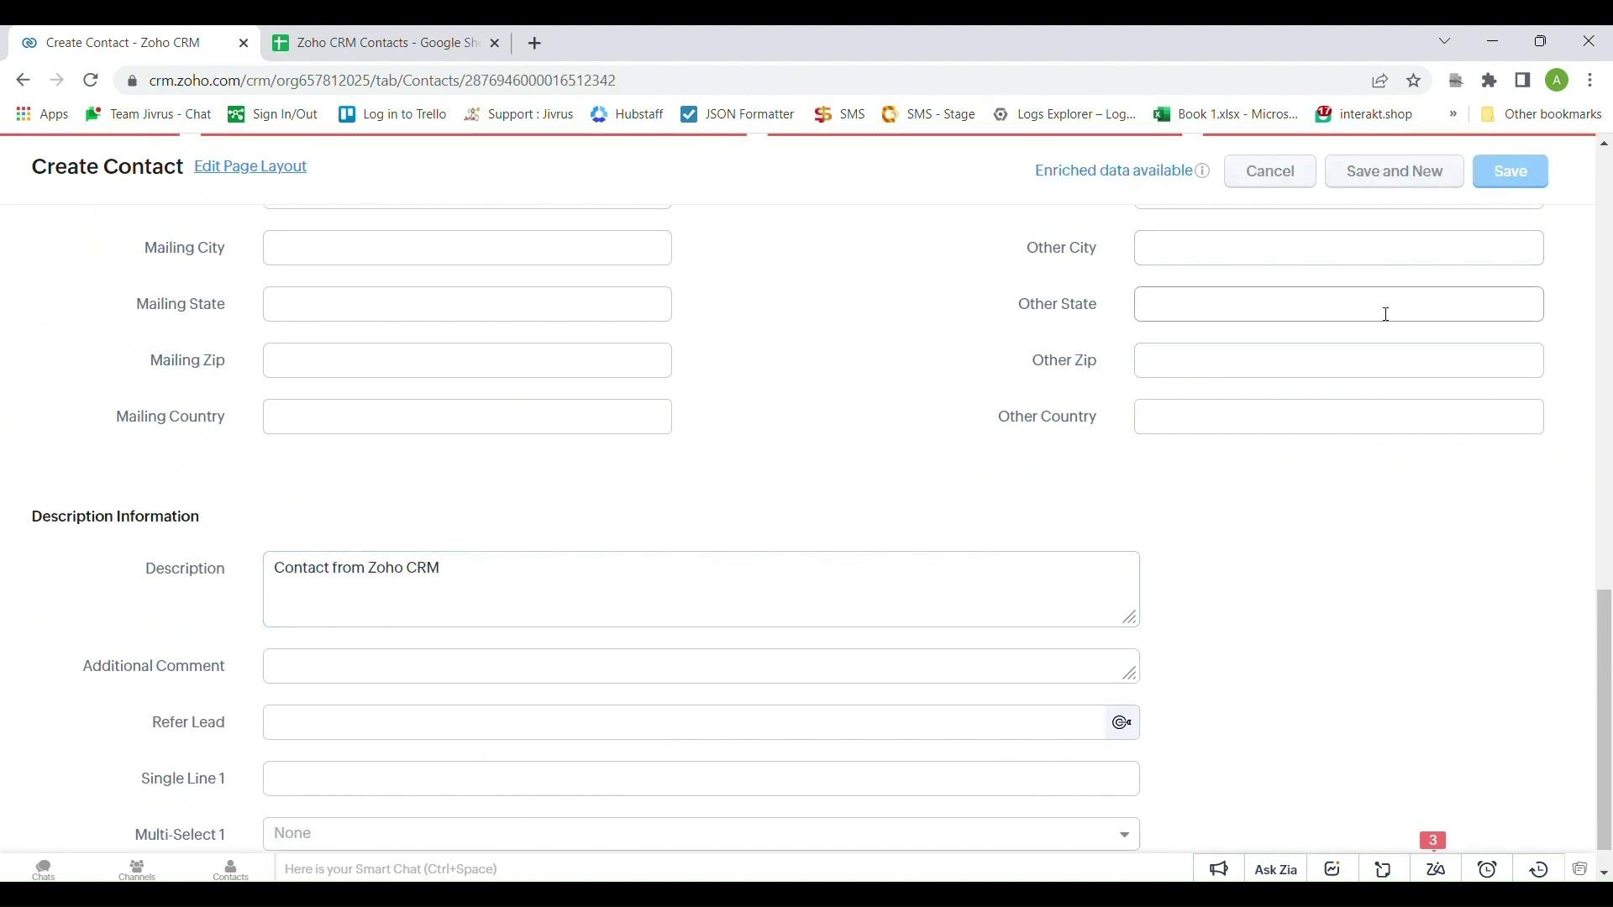
# Confirm the contact fills sheet row 3, then return to the contacts list
pyautogui.click(448, 38)
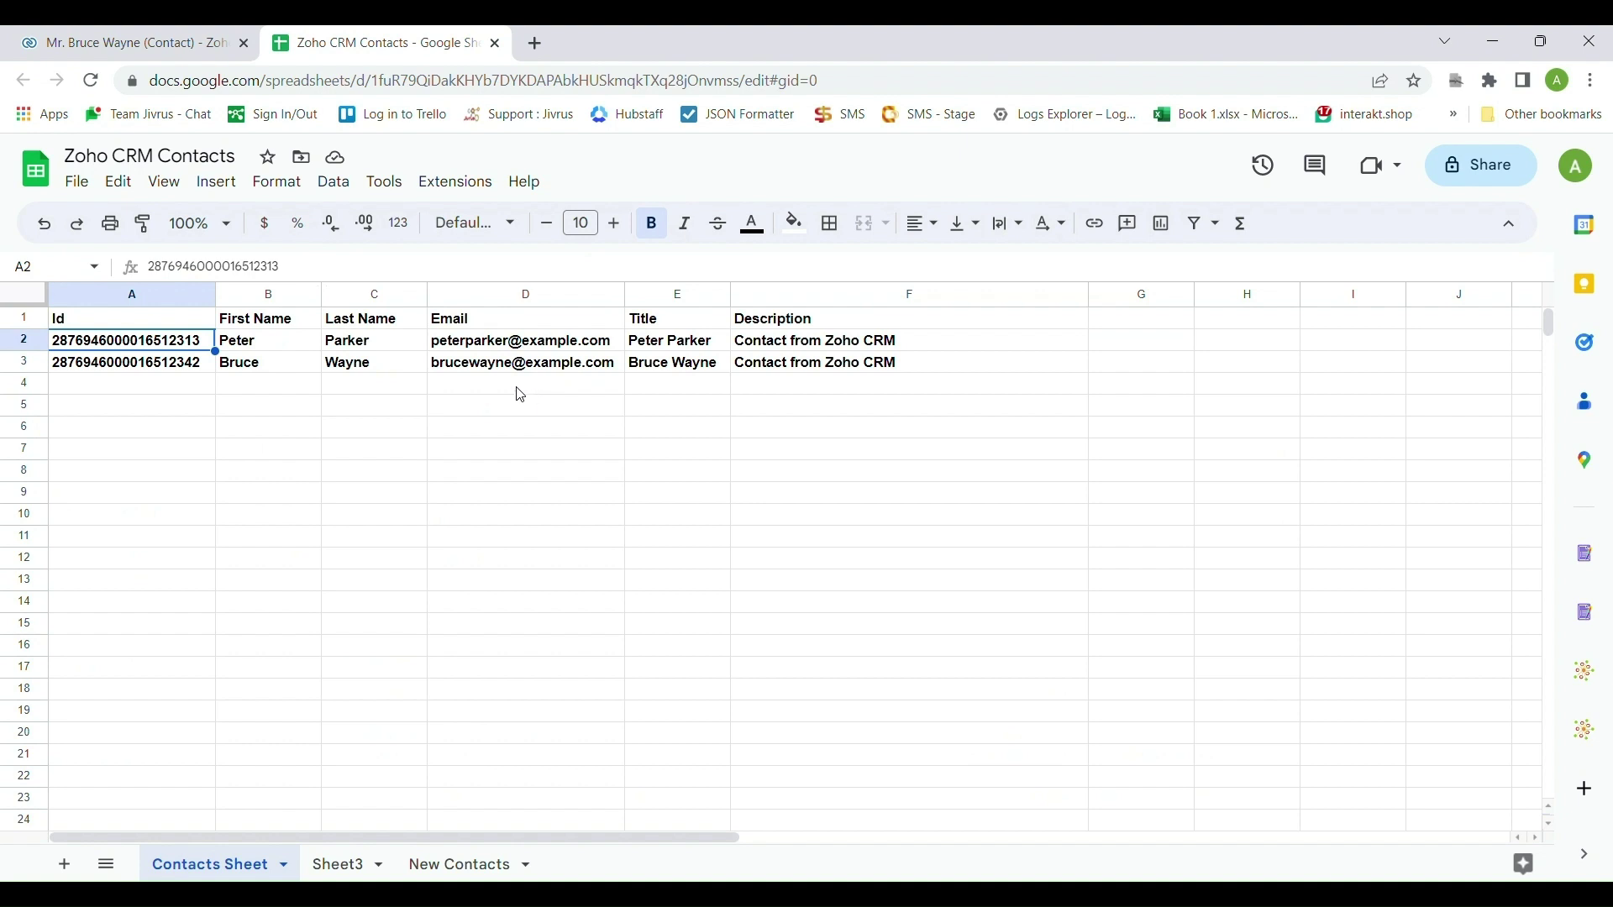
pyautogui.click(190, 45)
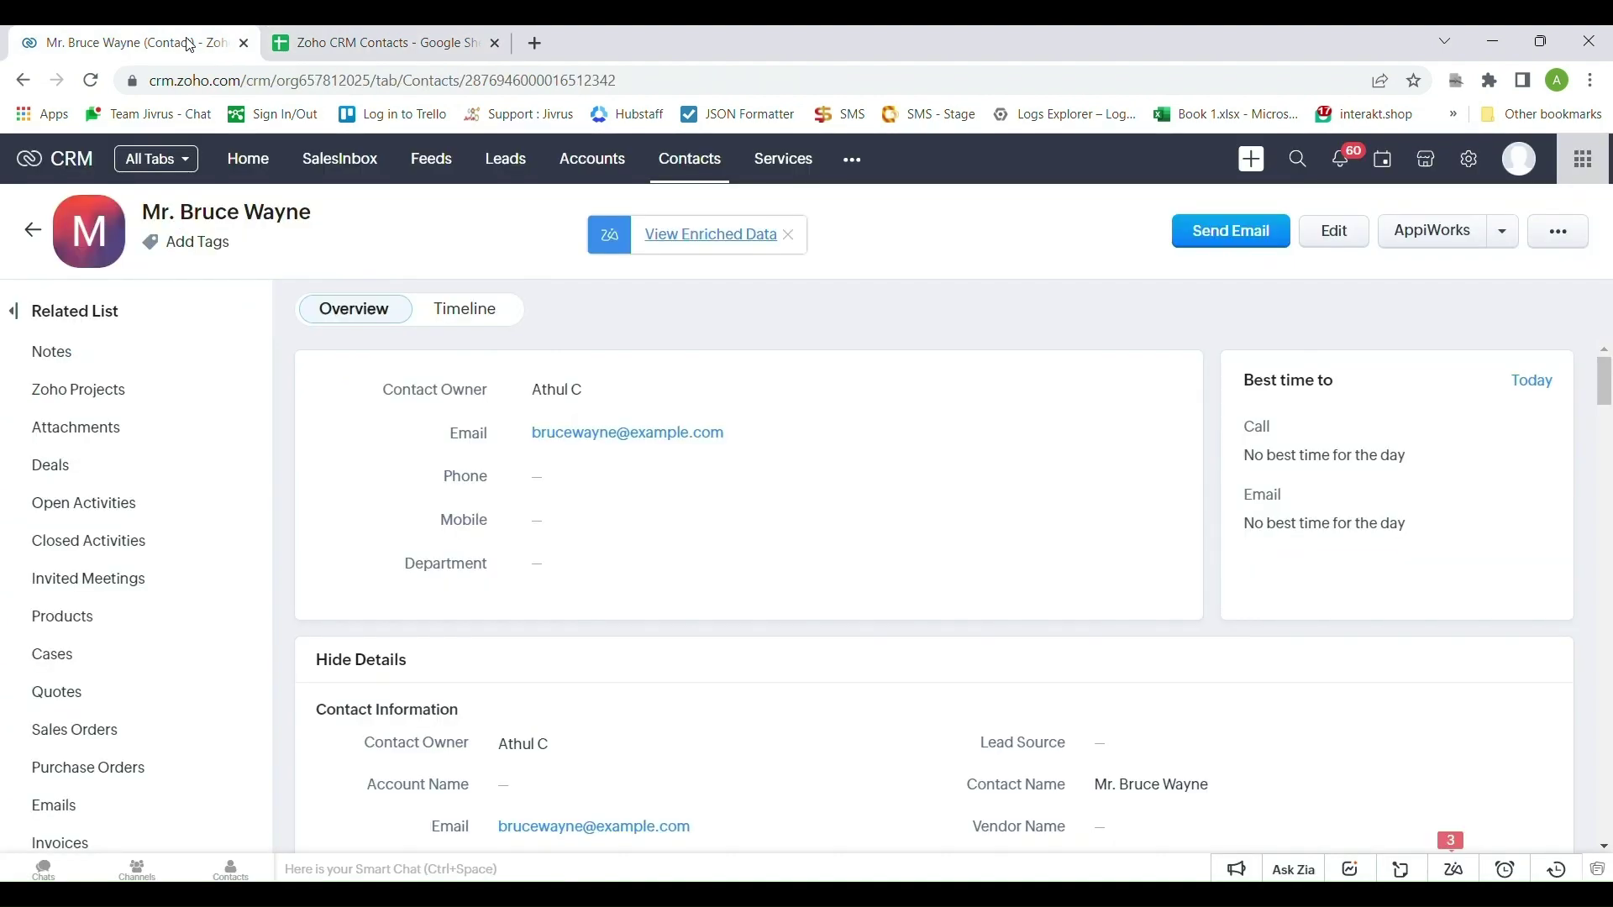
pyautogui.click(34, 230)
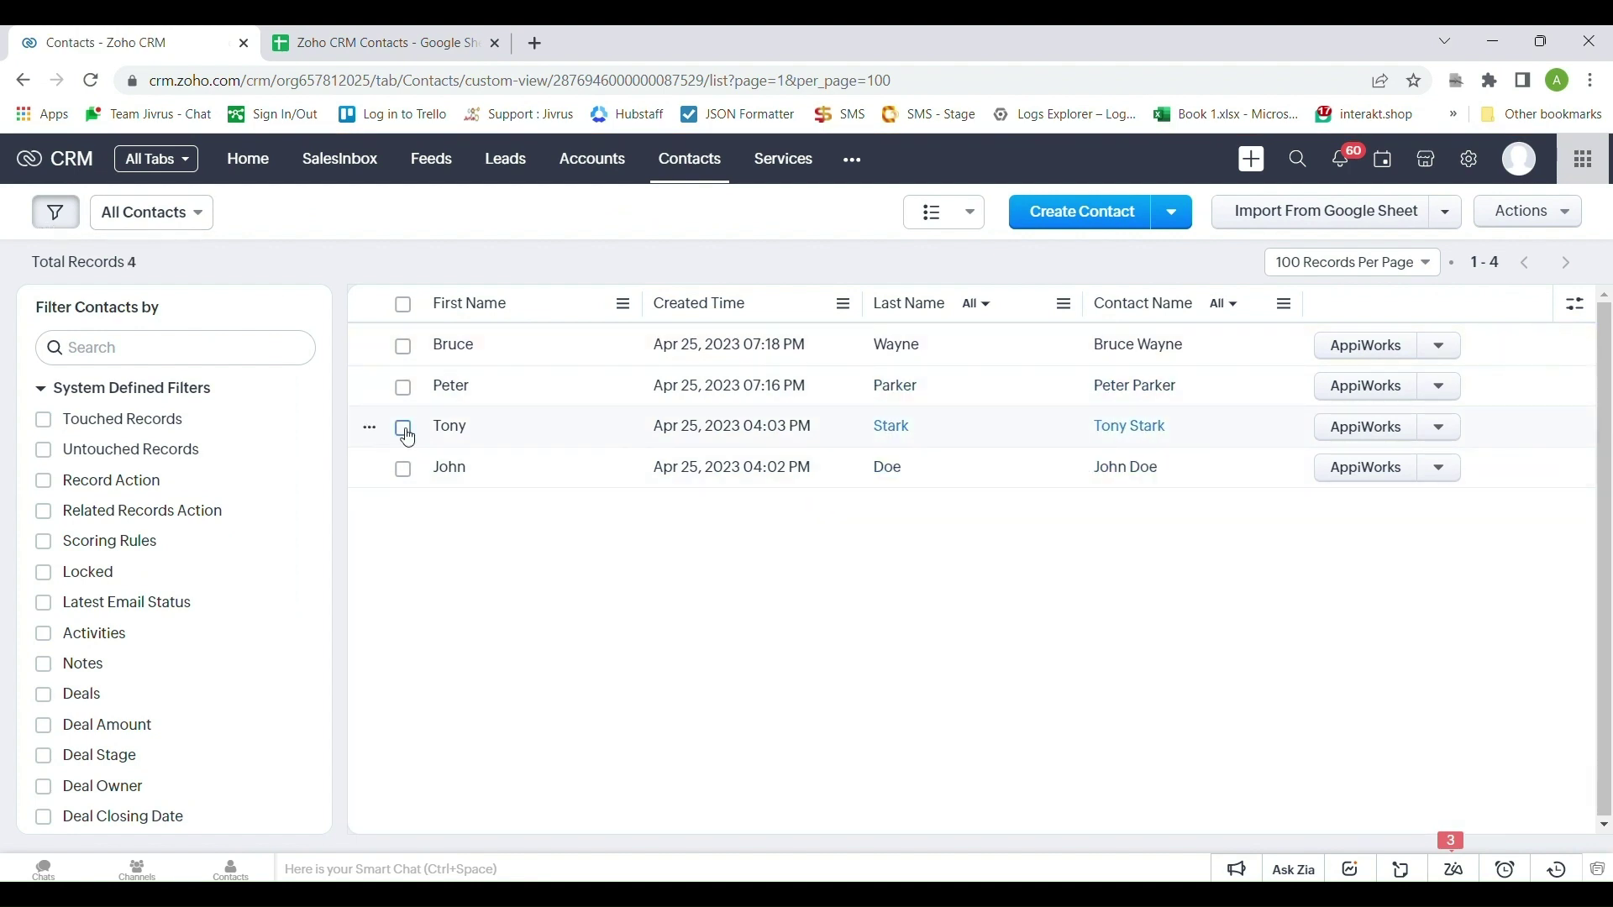
# Select the two older contacts in the list, checking the sheet beforehand
pyautogui.click(404, 430)
pyautogui.click(404, 469)
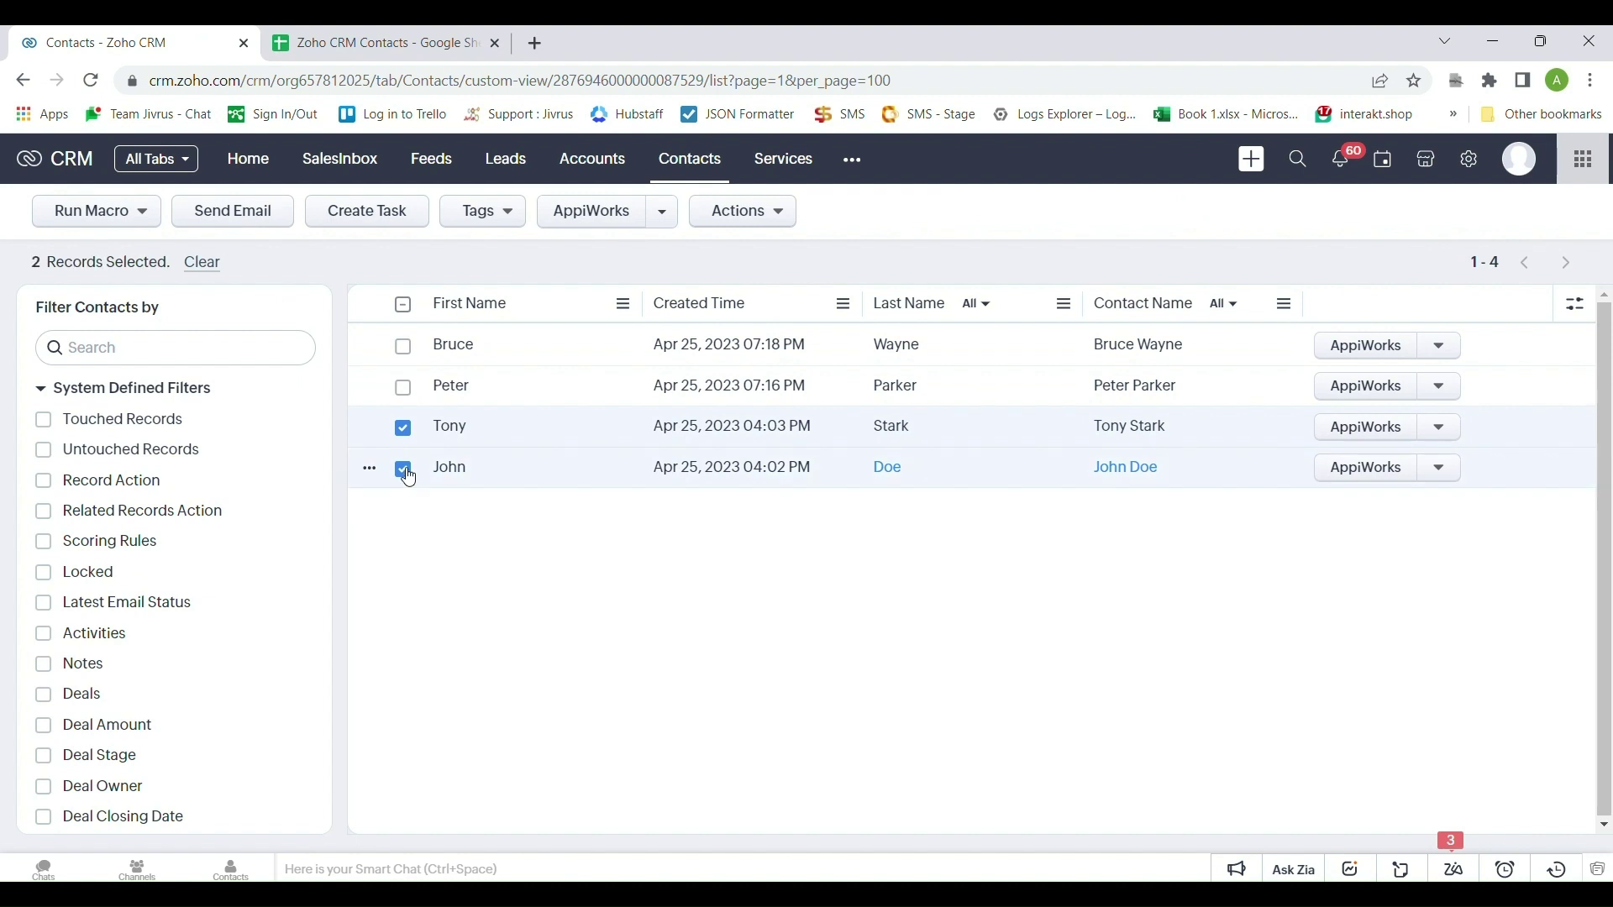
pyautogui.click(378, 43)
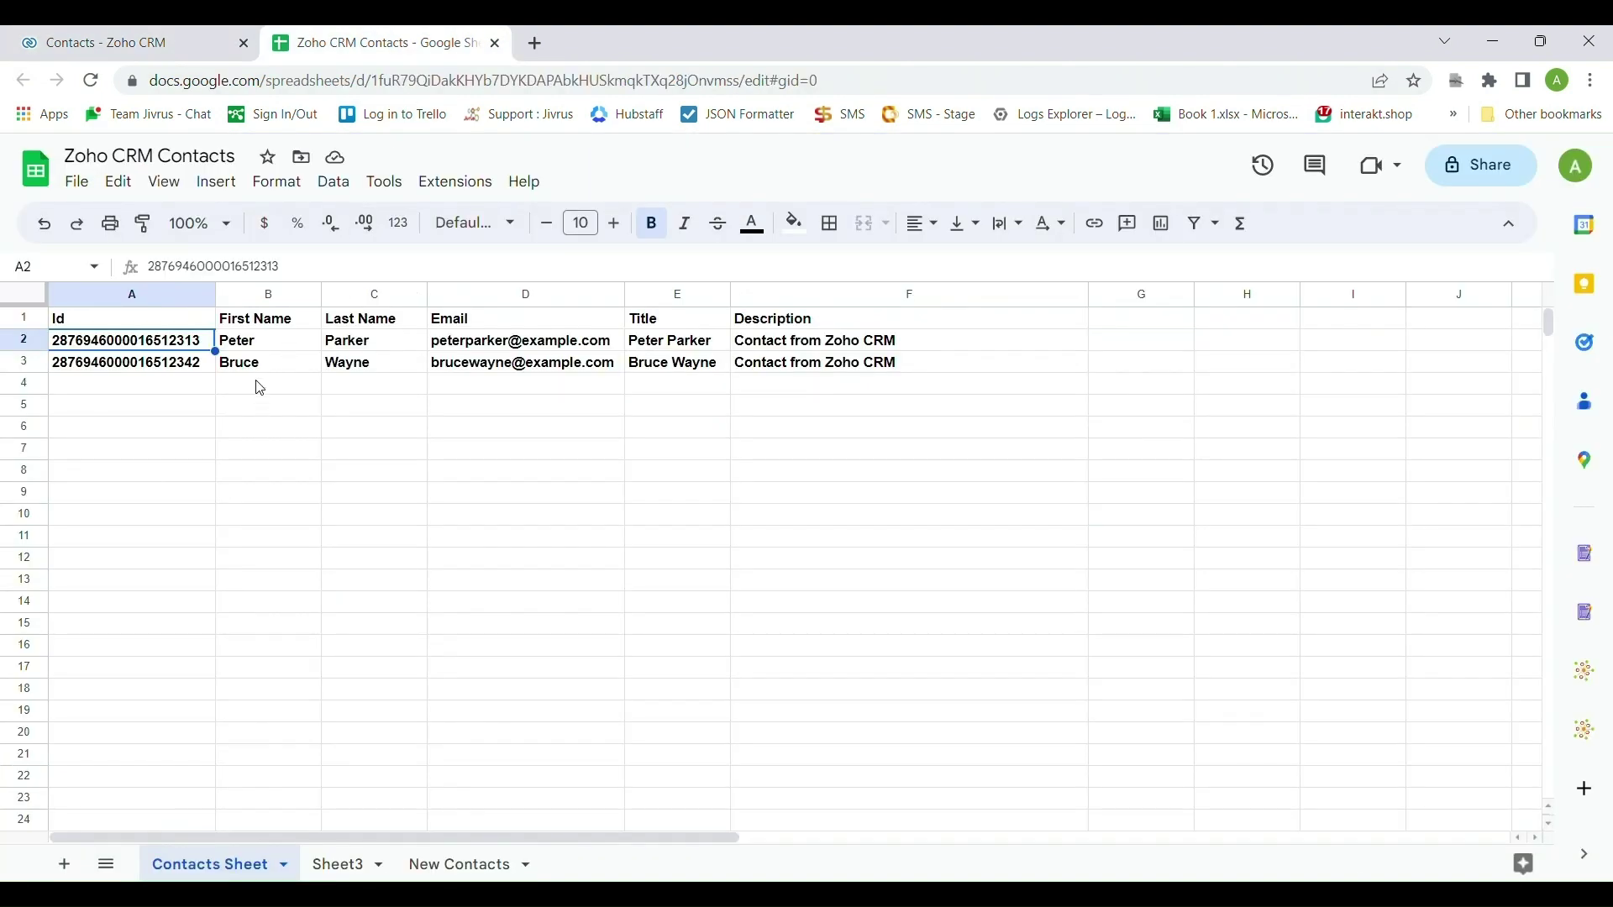
pyautogui.click(212, 44)
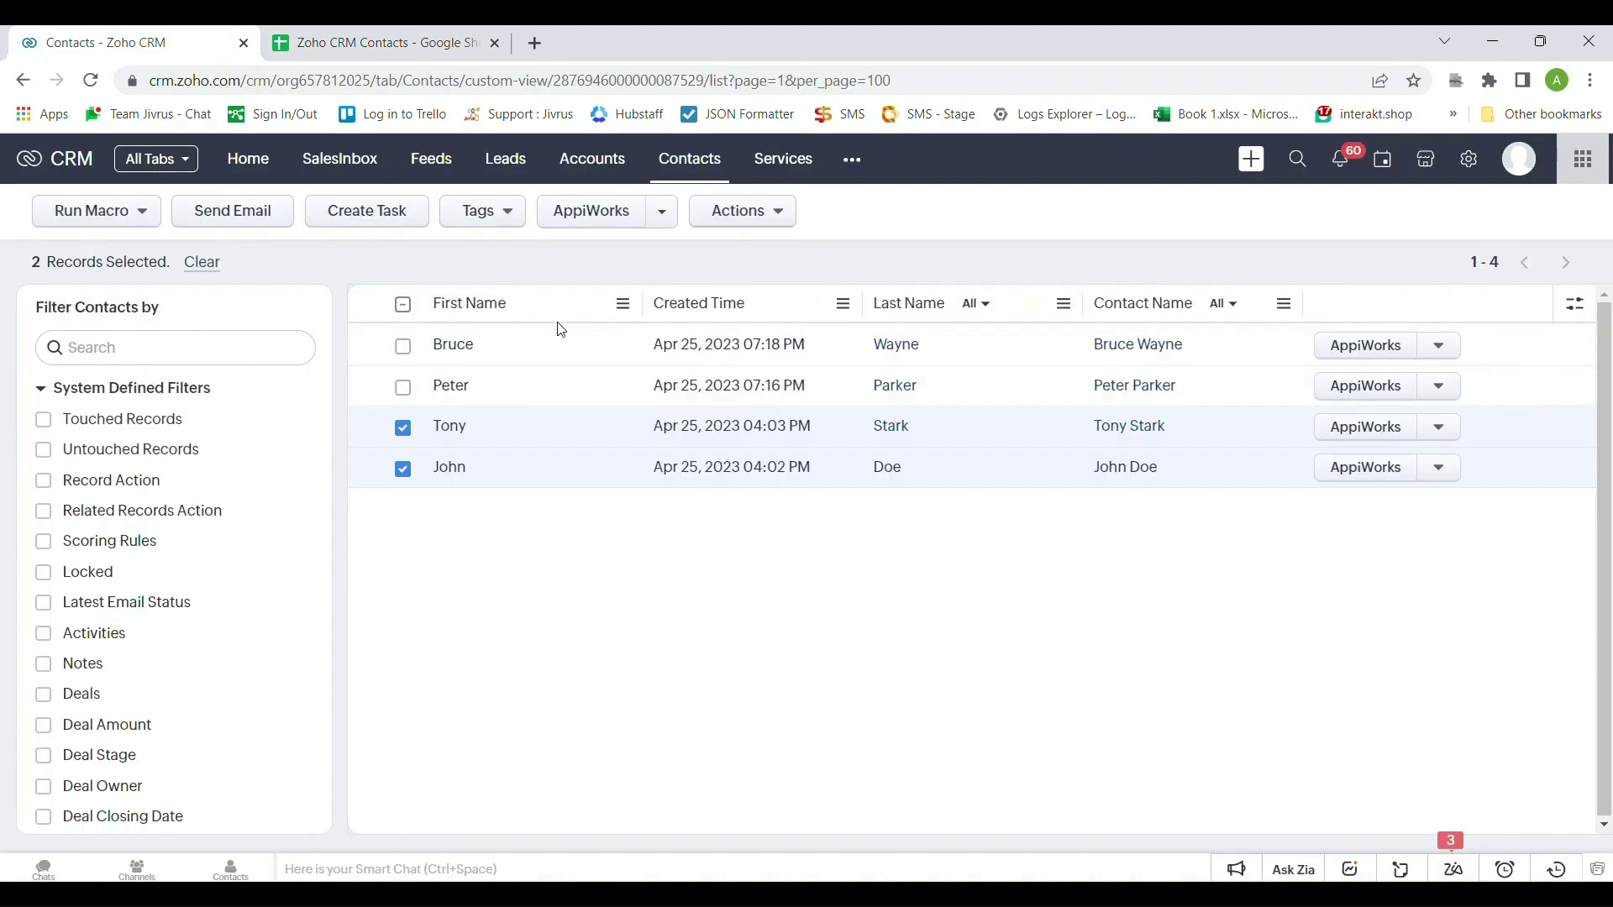
# Execute the Google Sheets AppiWorks export on them and verify sheet rows 4–5
pyautogui.click(664, 227)
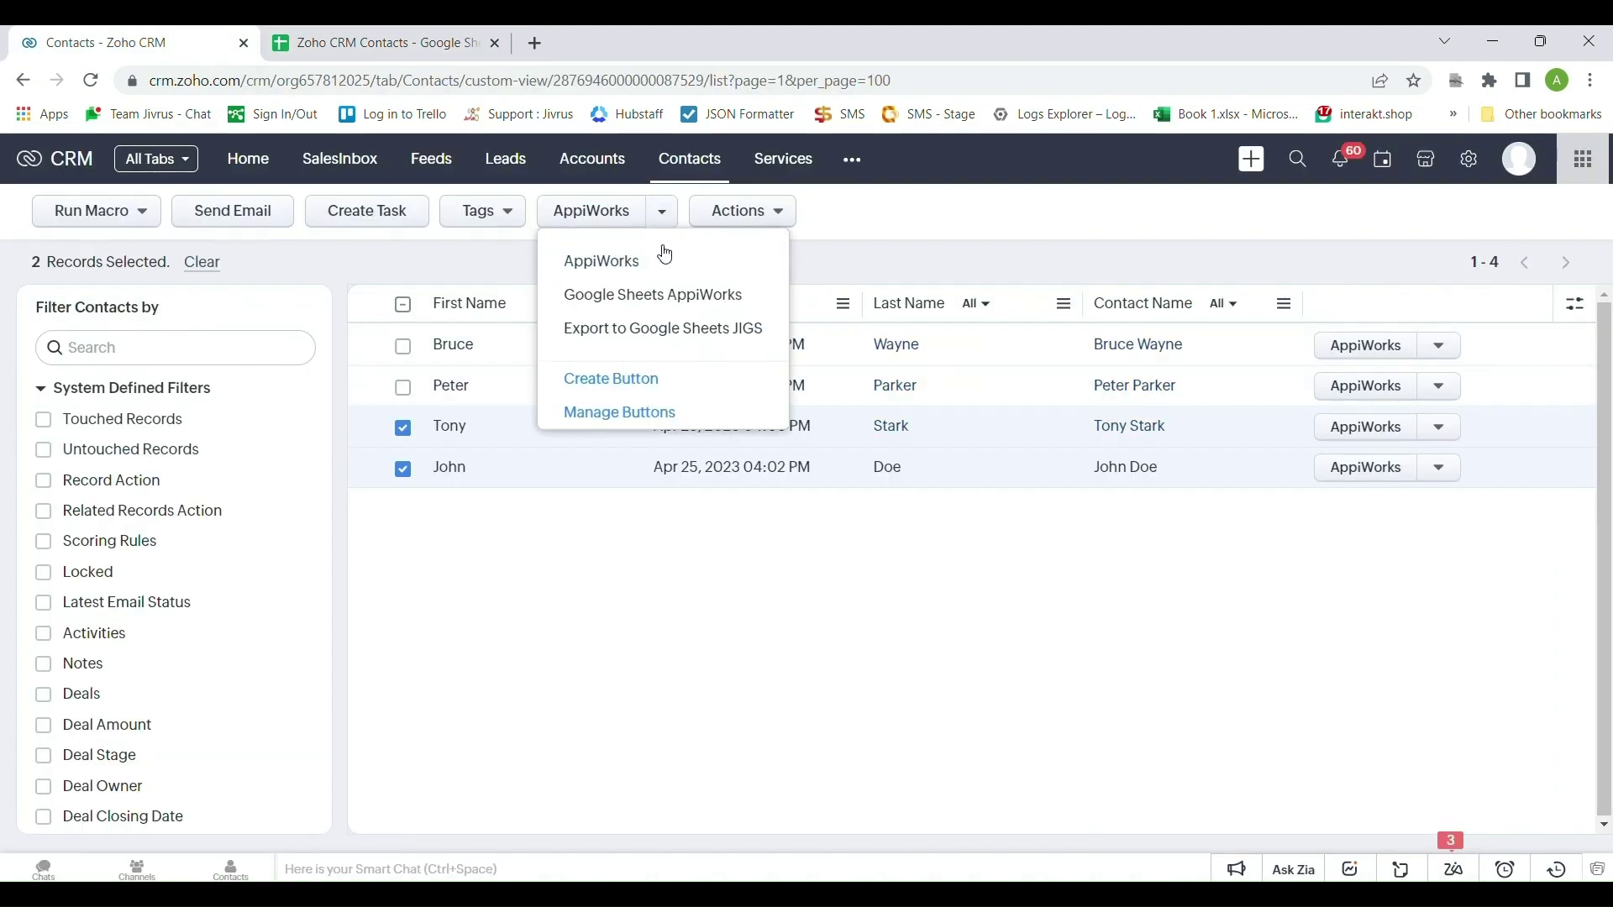
pyautogui.click(661, 294)
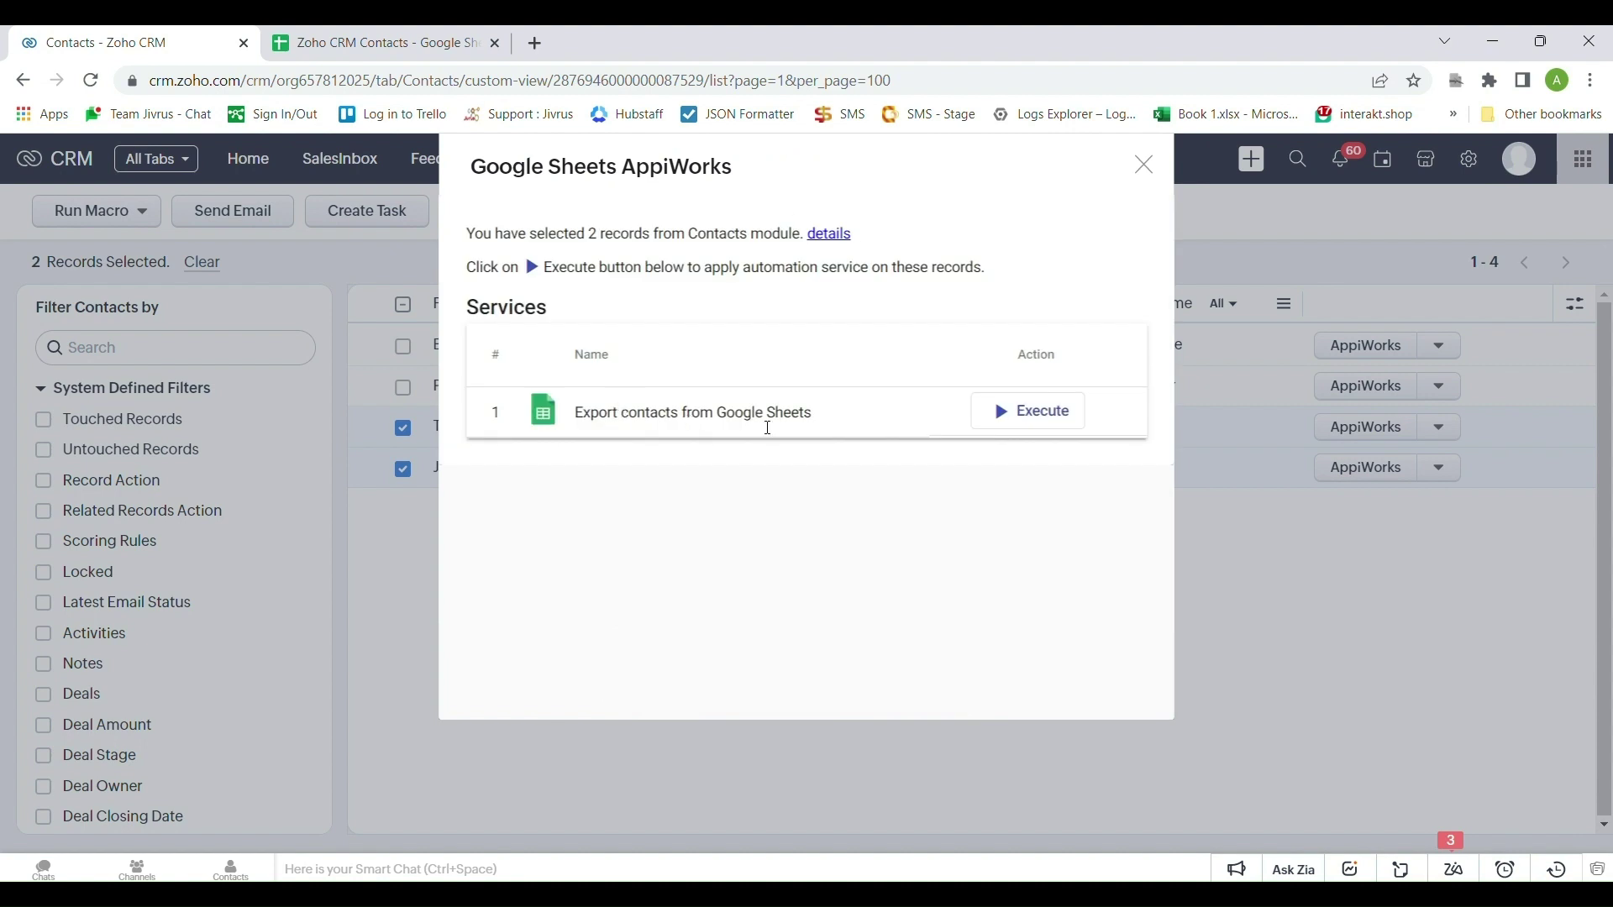
pyautogui.click(1036, 421)
pyautogui.click(945, 457)
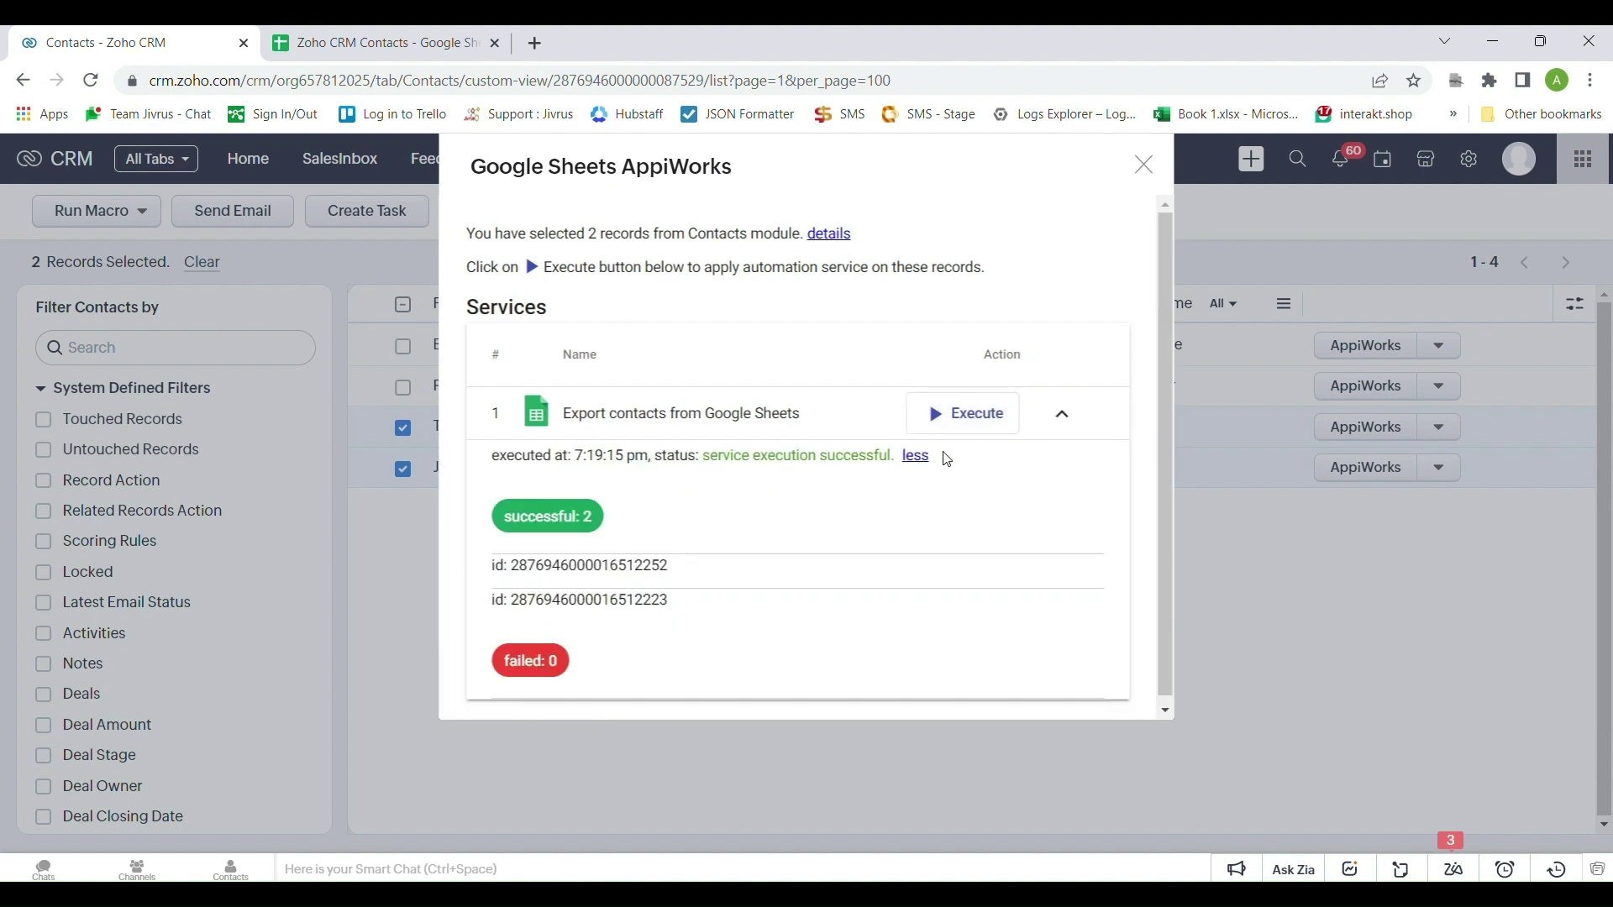
pyautogui.click(465, 38)
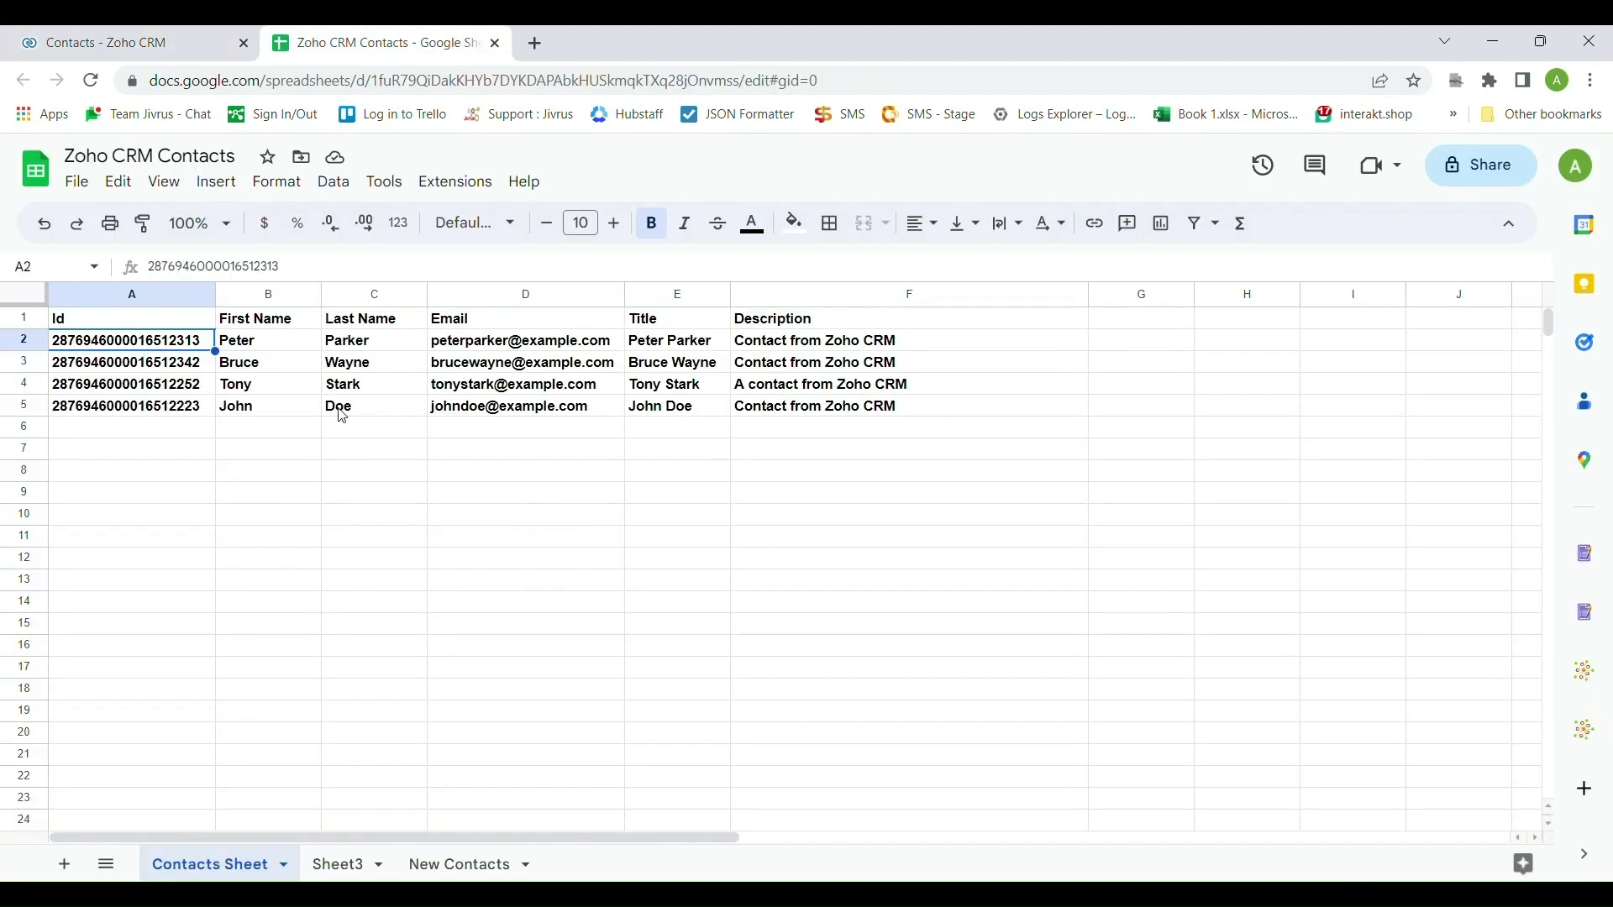
pyautogui.click(107, 33)
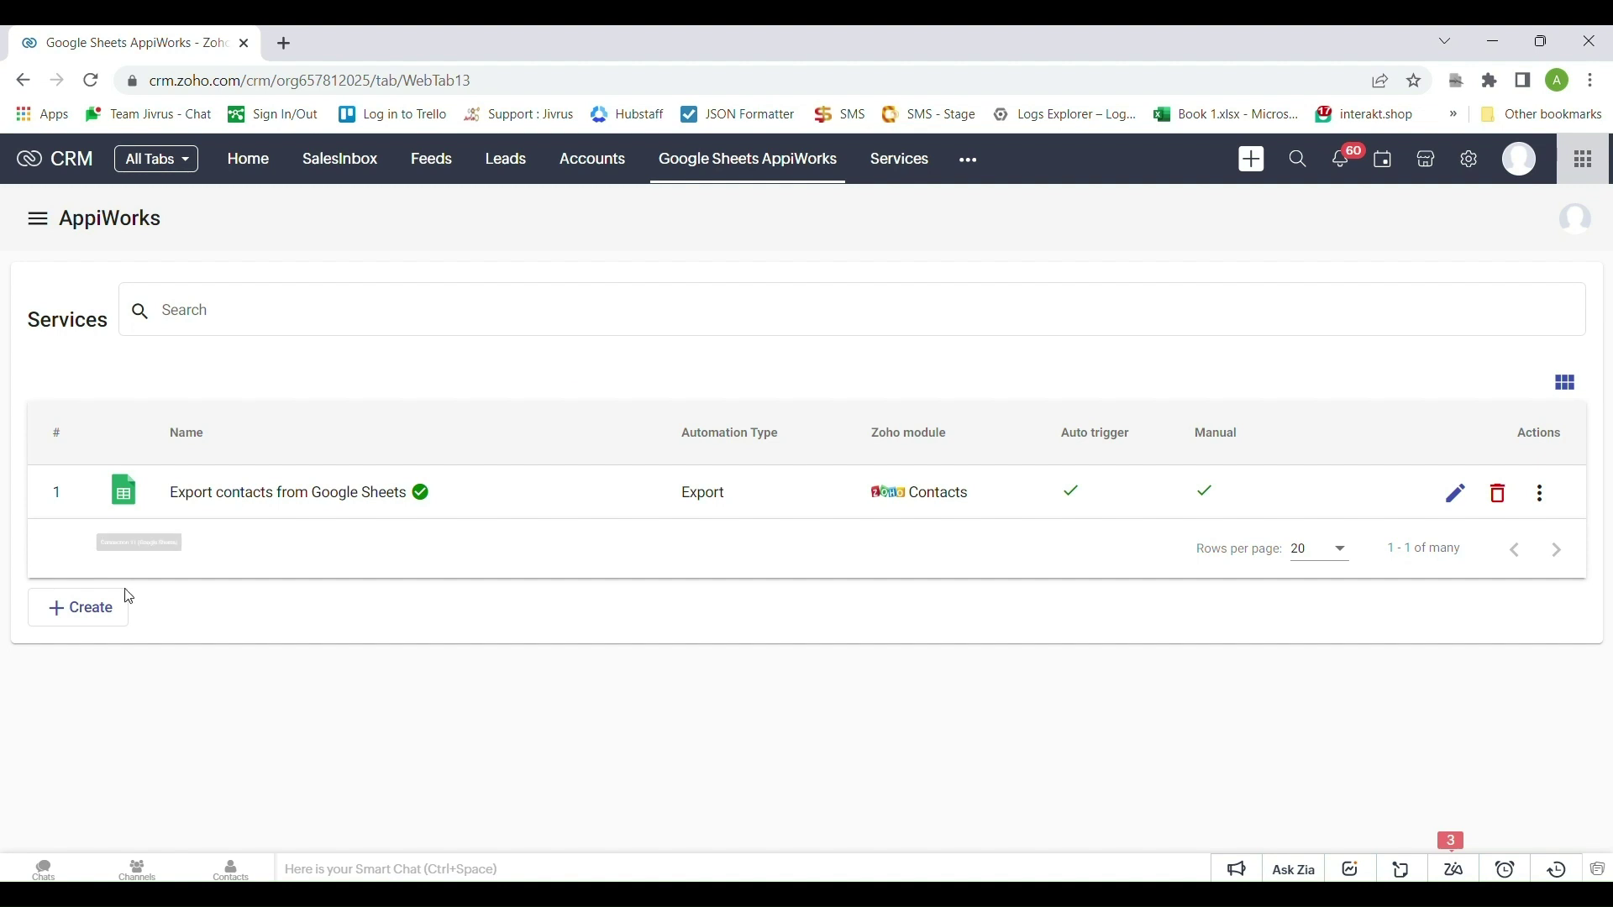
# Start creating a new service from the Services list
pyautogui.click(110, 606)
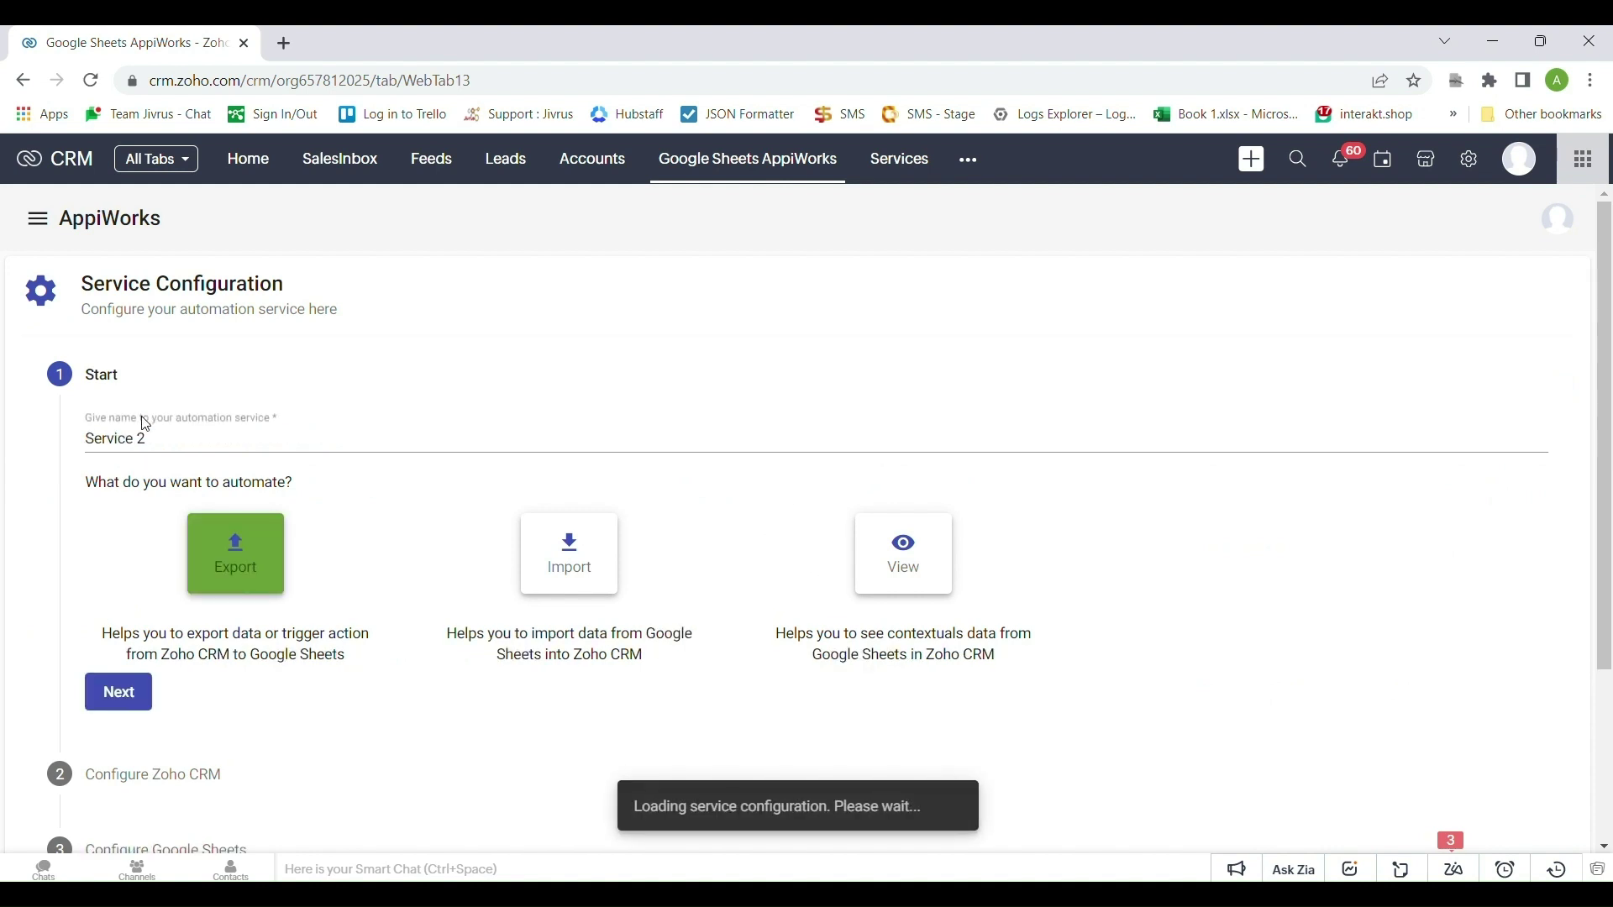
# Name the service 'Import contacts from Google Sheets' and choose Import
pyautogui.moveTo(149, 438); pyautogui.dragTo(50, 435)
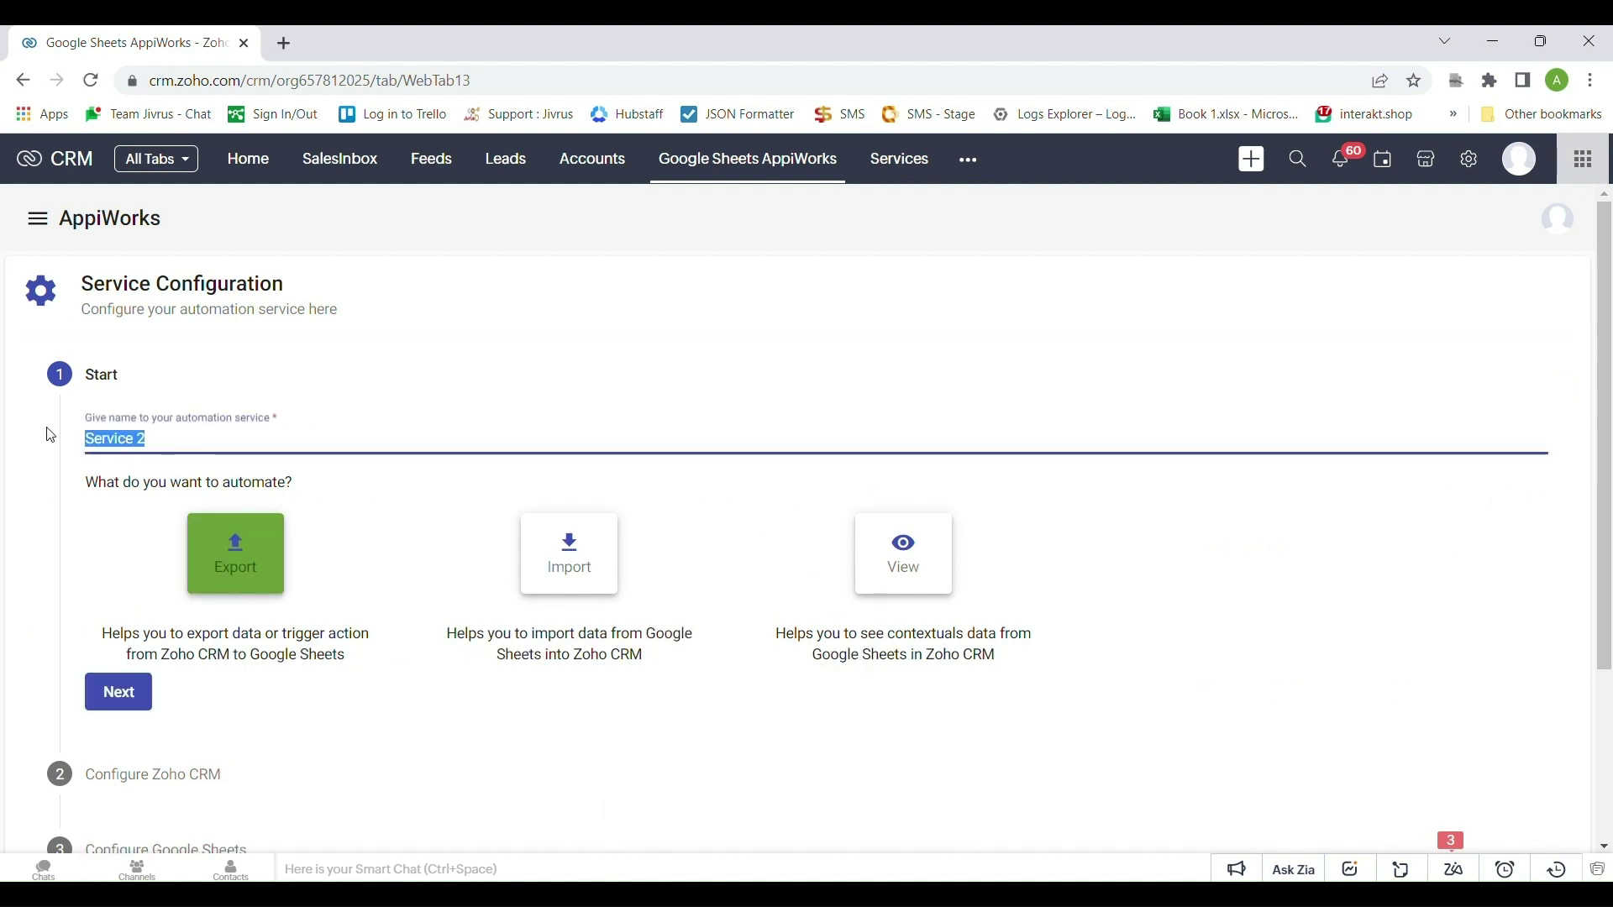
pyautogui.write('Import contacts from Google Sheets')
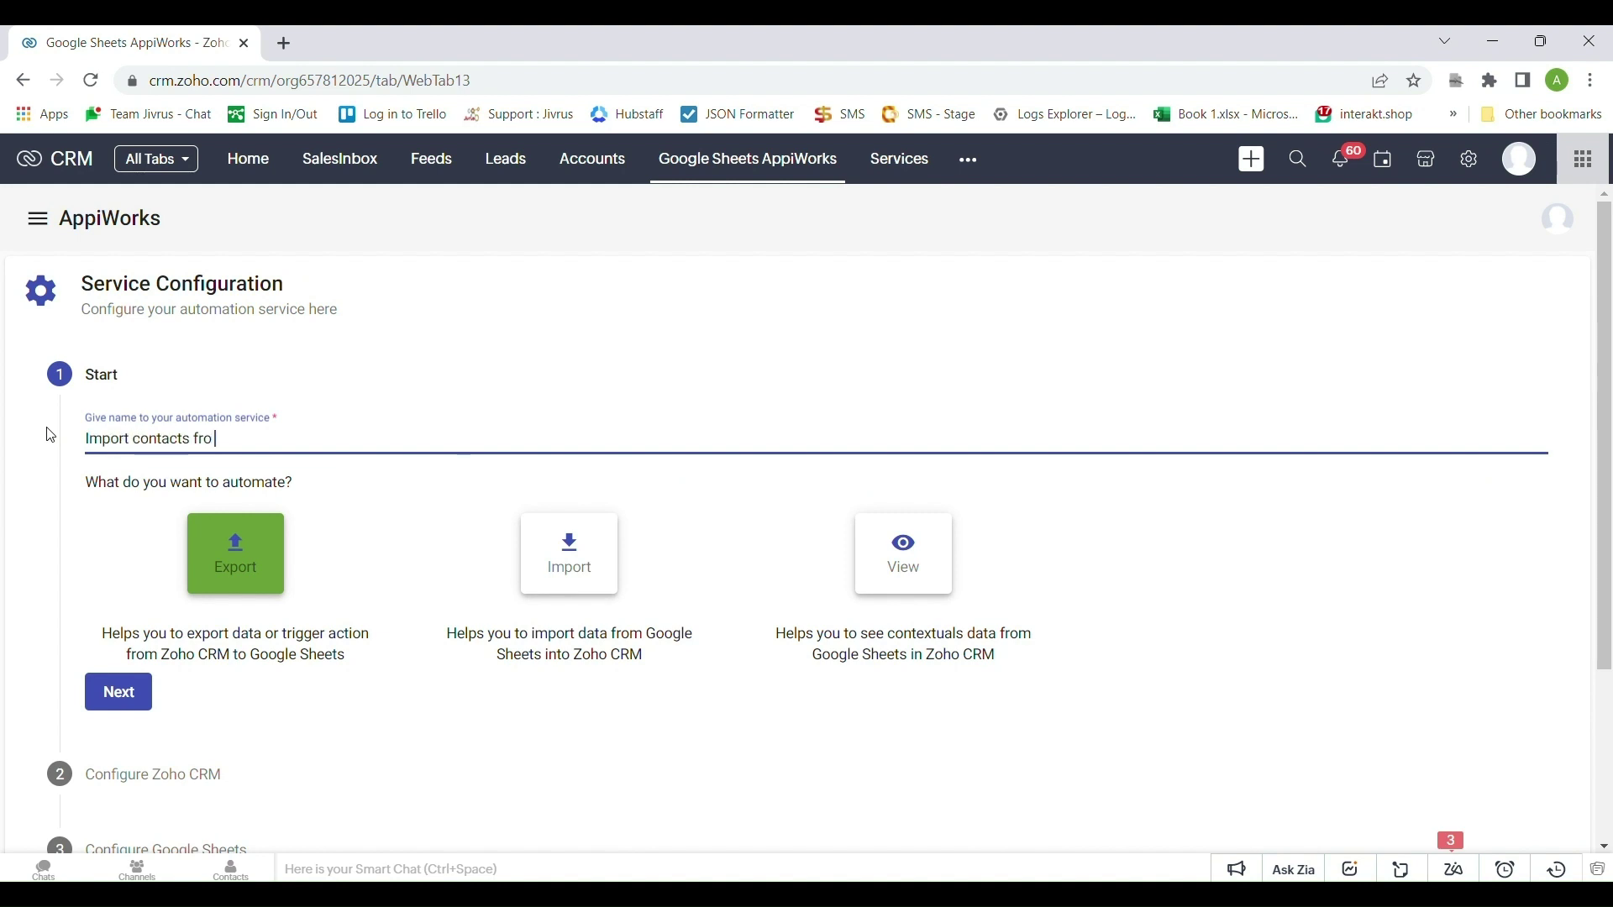
pyautogui.click(340, 525)
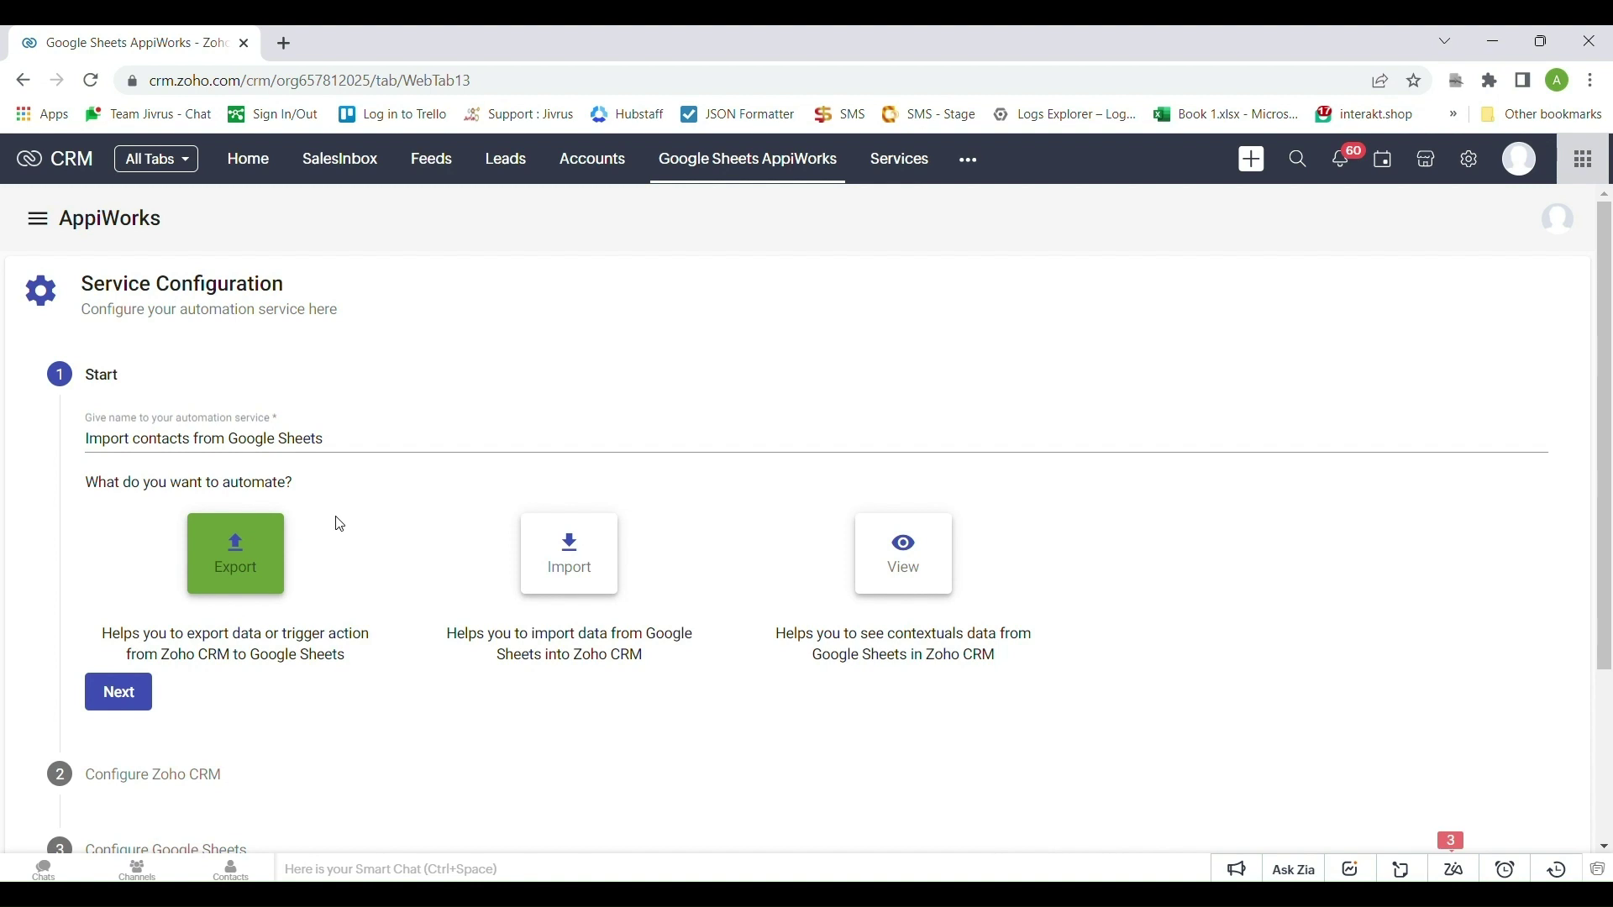
pyautogui.click(582, 580)
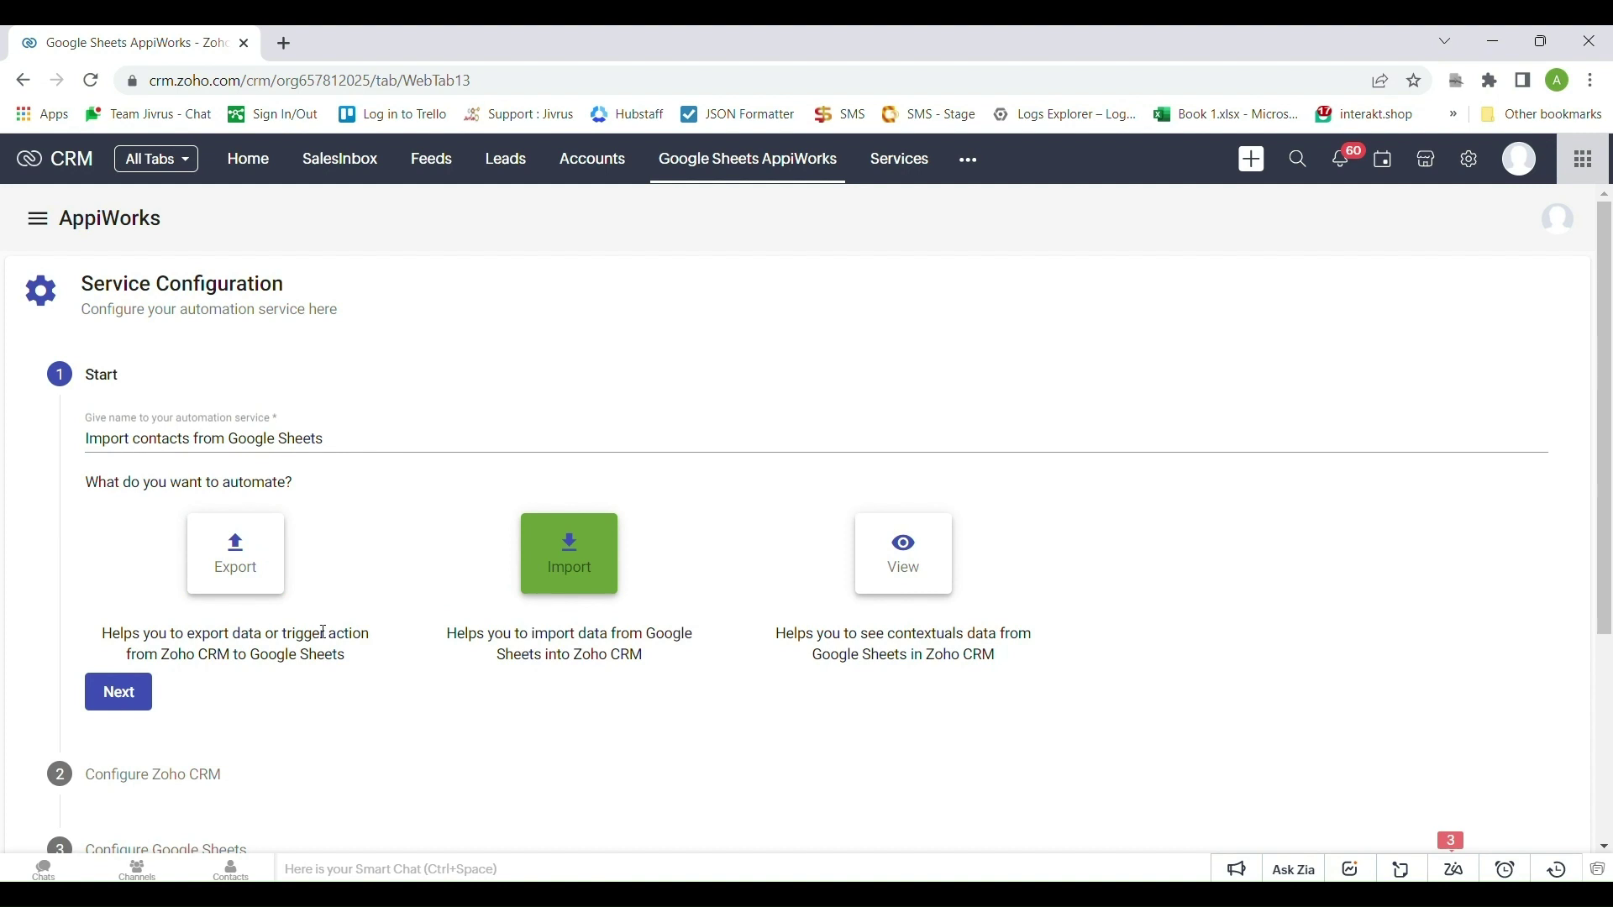
pyautogui.click(119, 699)
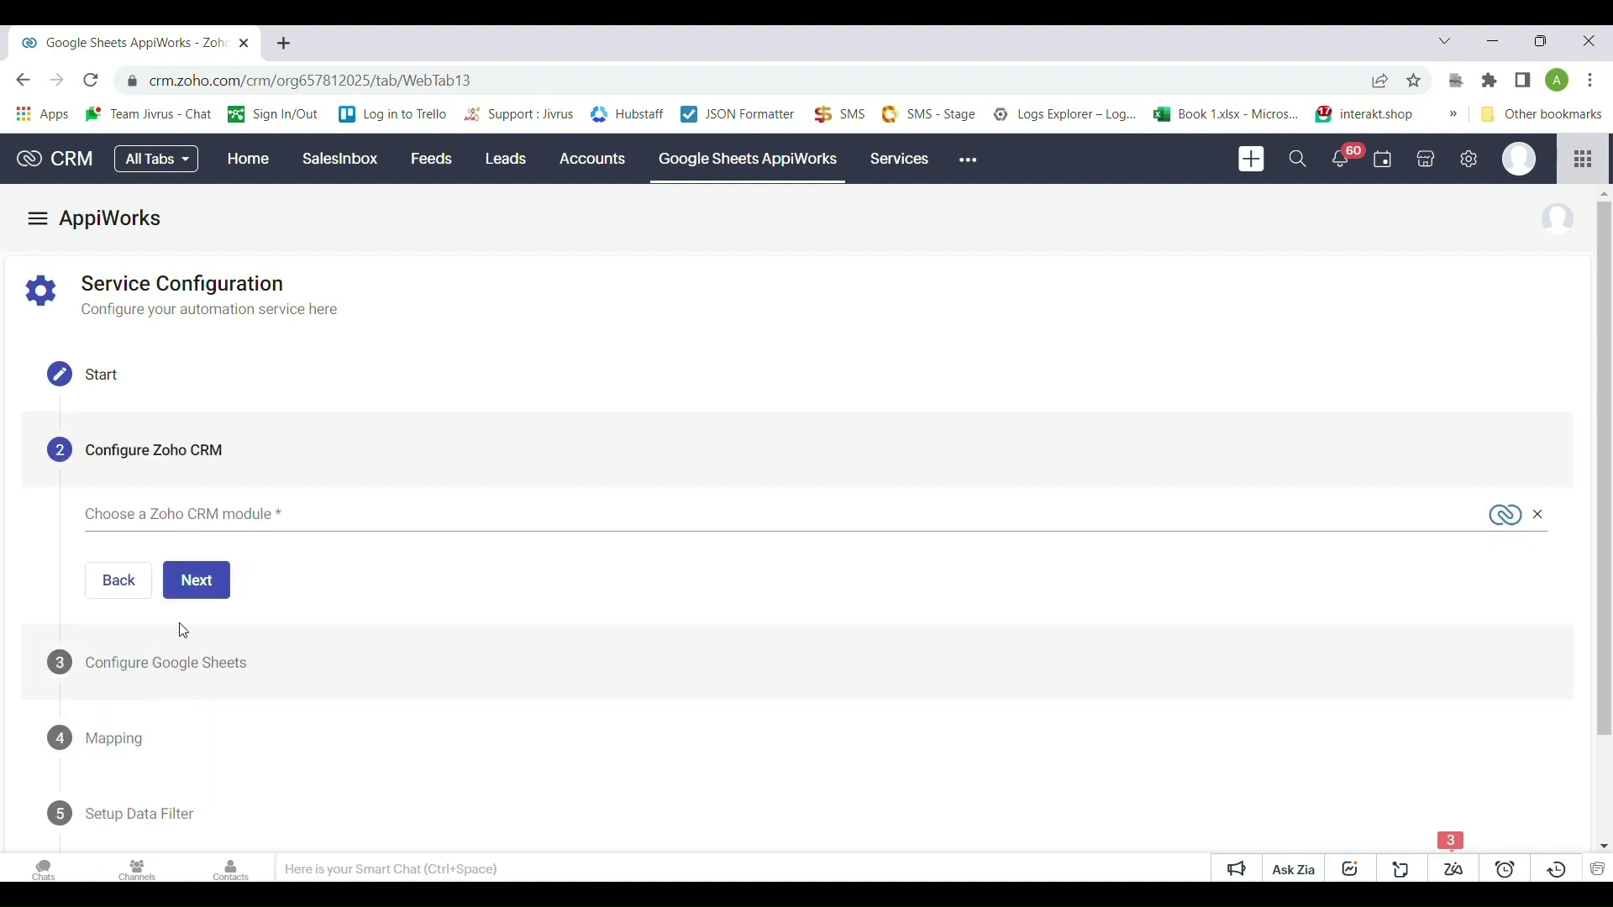
# Choose Contacts as the CRM module and continue to the Google Sheets setup
pyautogui.click(195, 524)
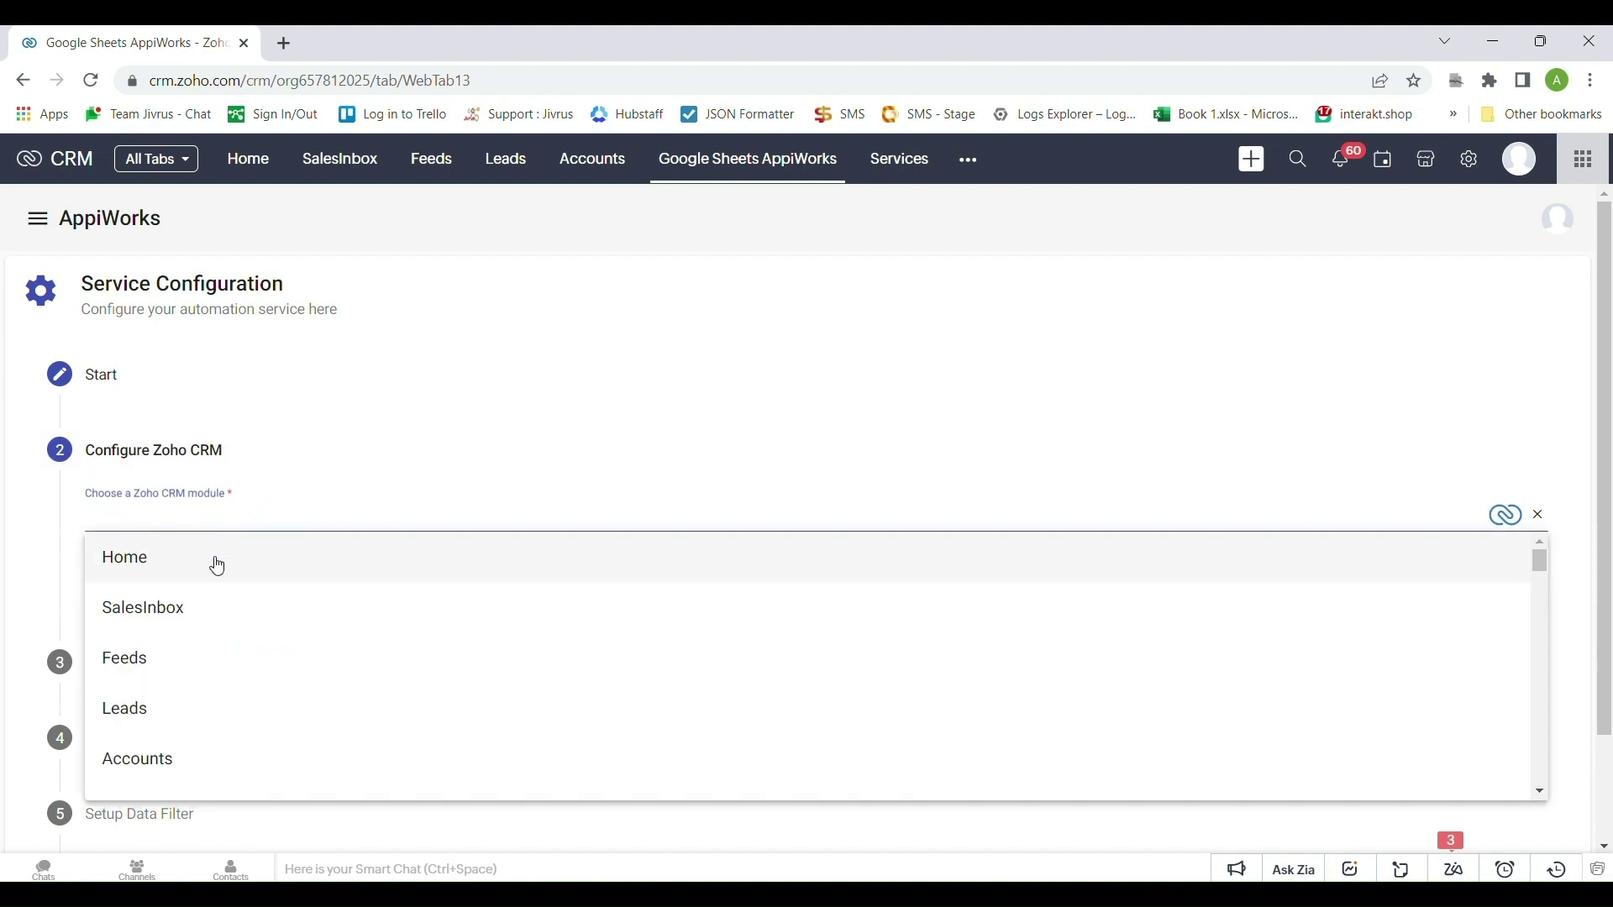
pyautogui.write('co')
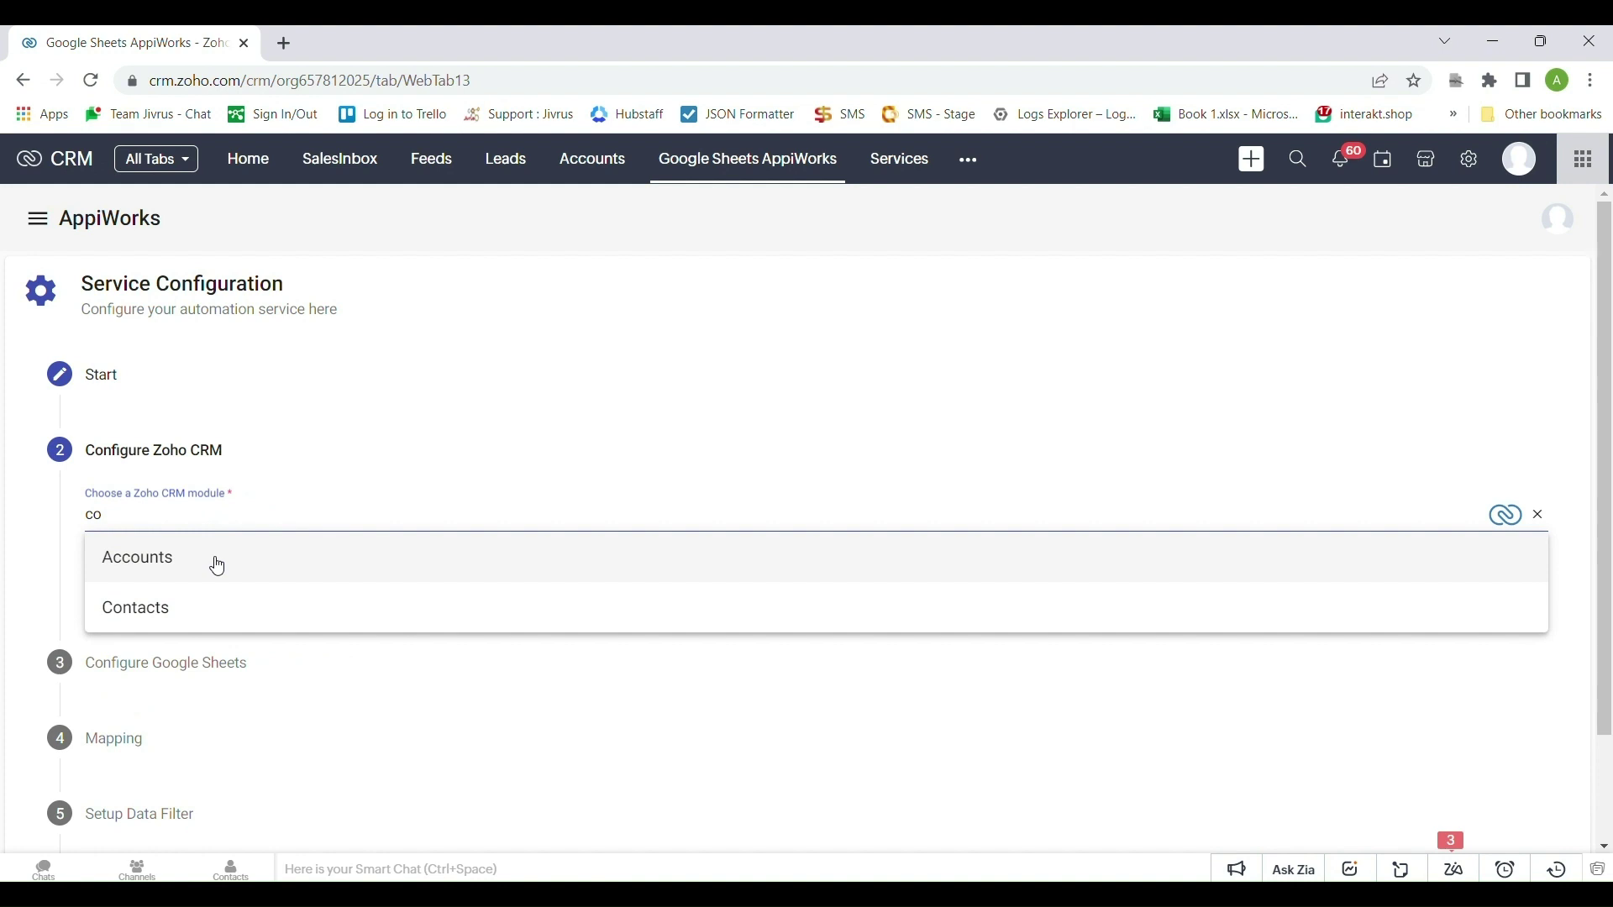
pyautogui.click(217, 601)
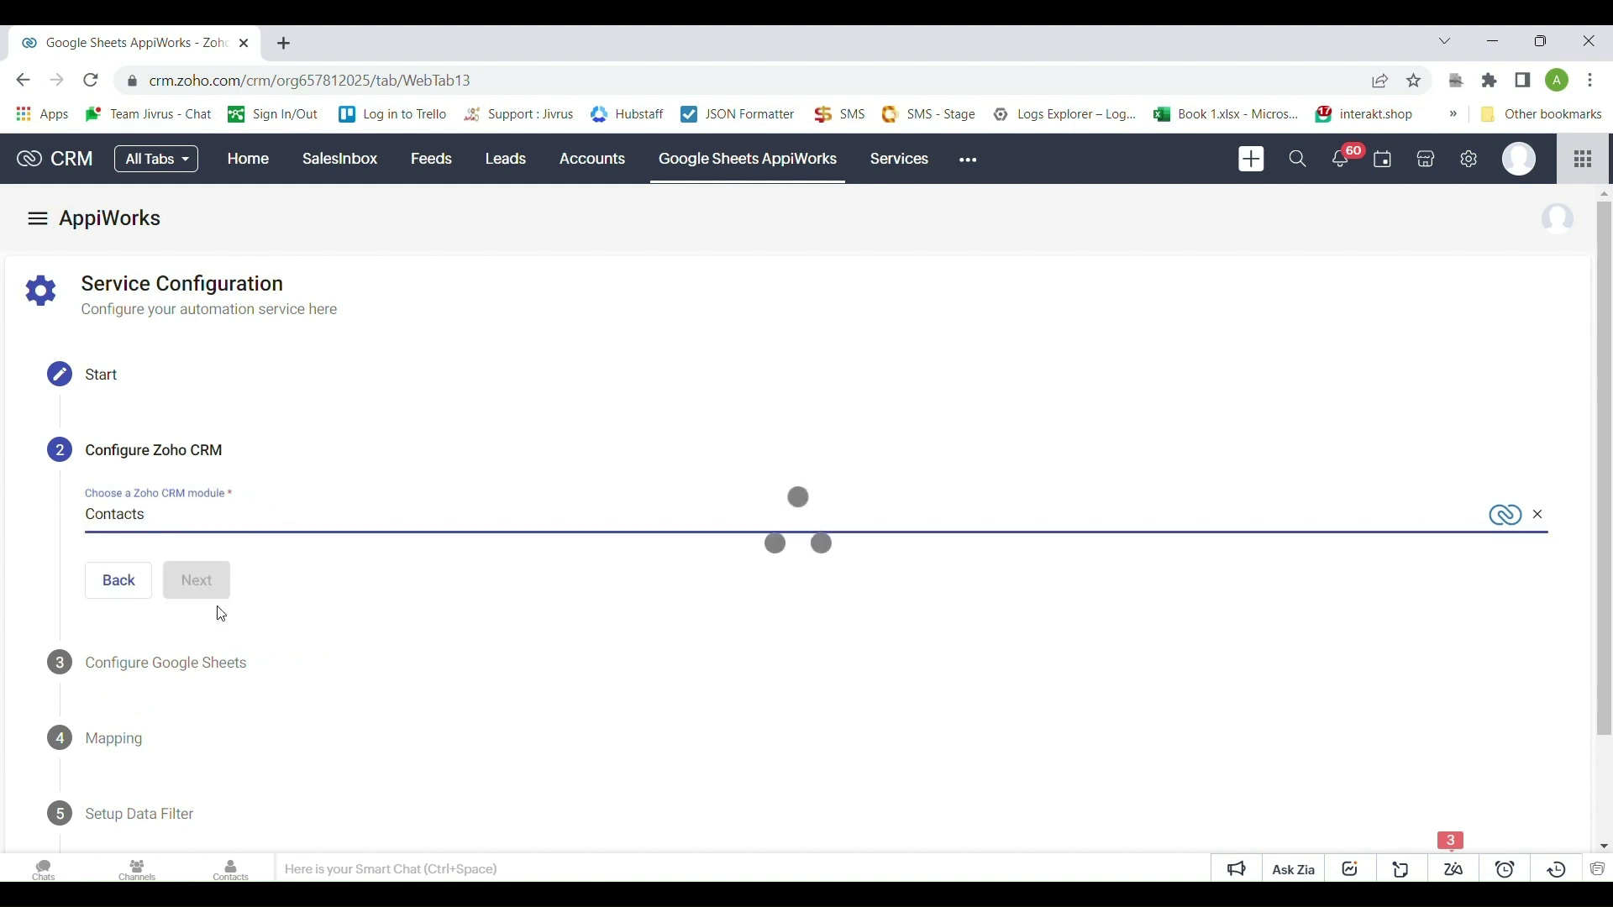
pyautogui.click(216, 593)
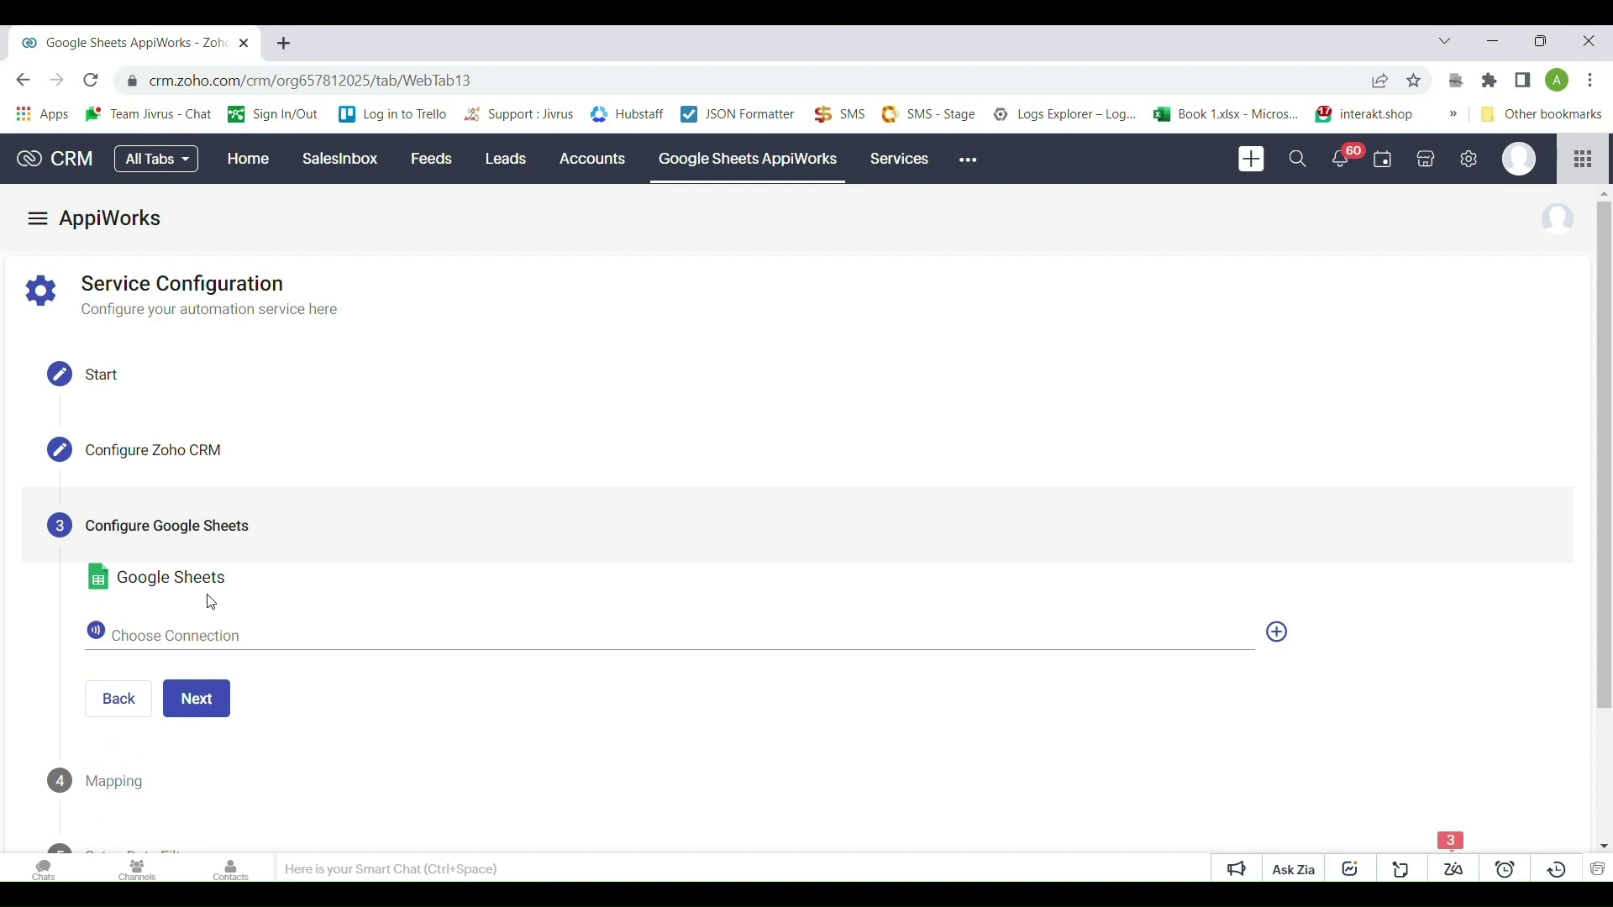
# Select Connection 11 (Google Sheets) as the connection
pyautogui.click(202, 632)
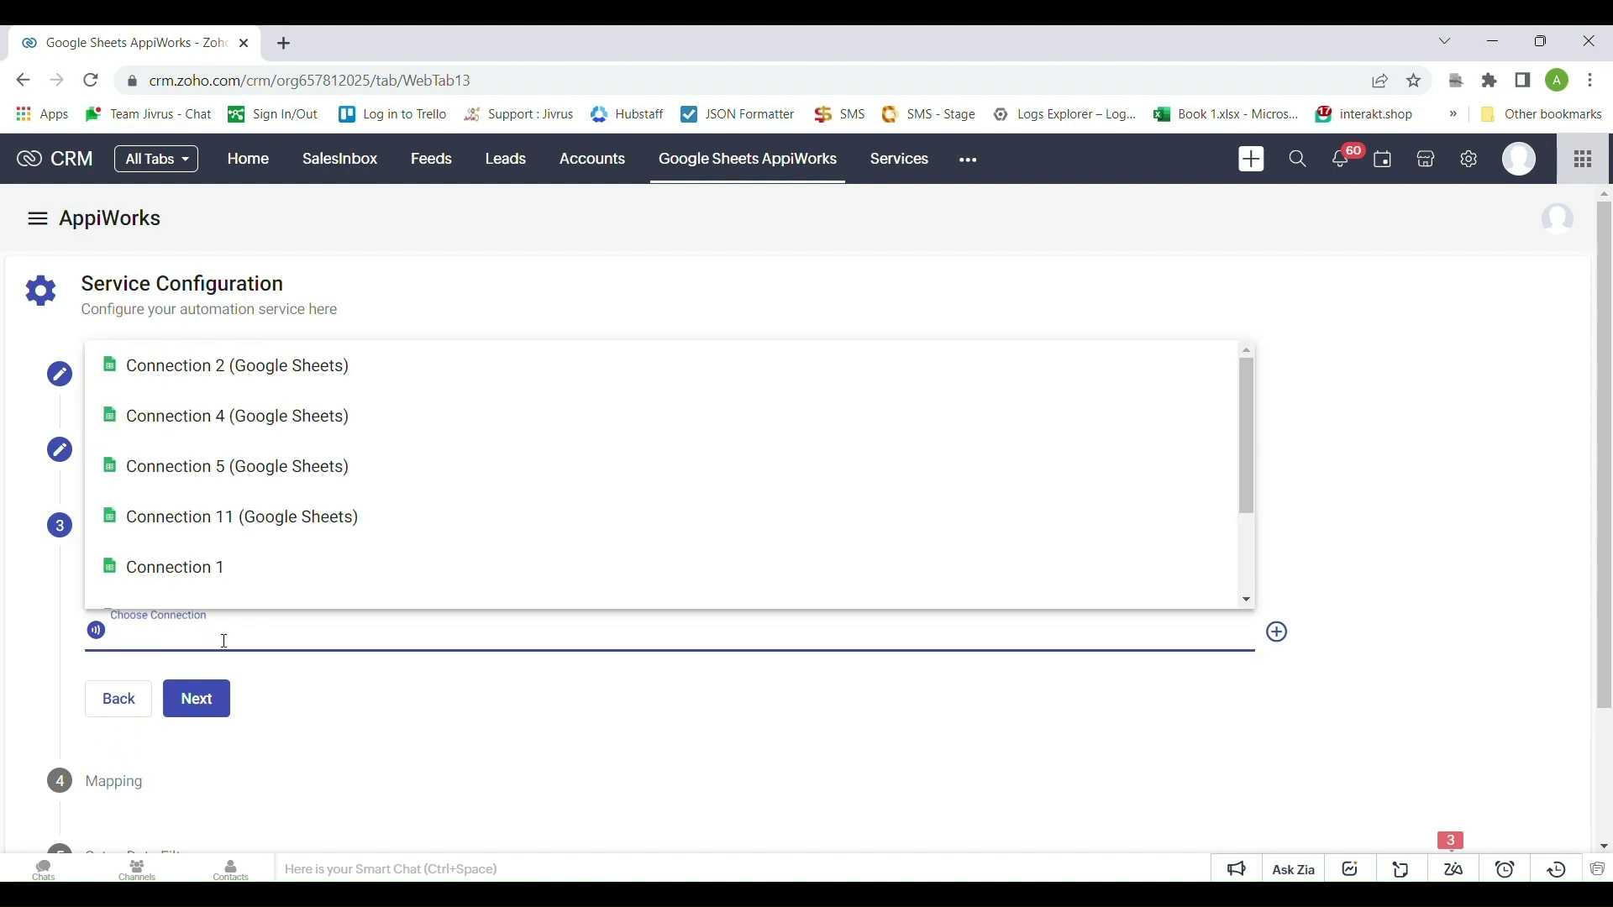
pyautogui.click(297, 667)
pyautogui.click(1297, 672)
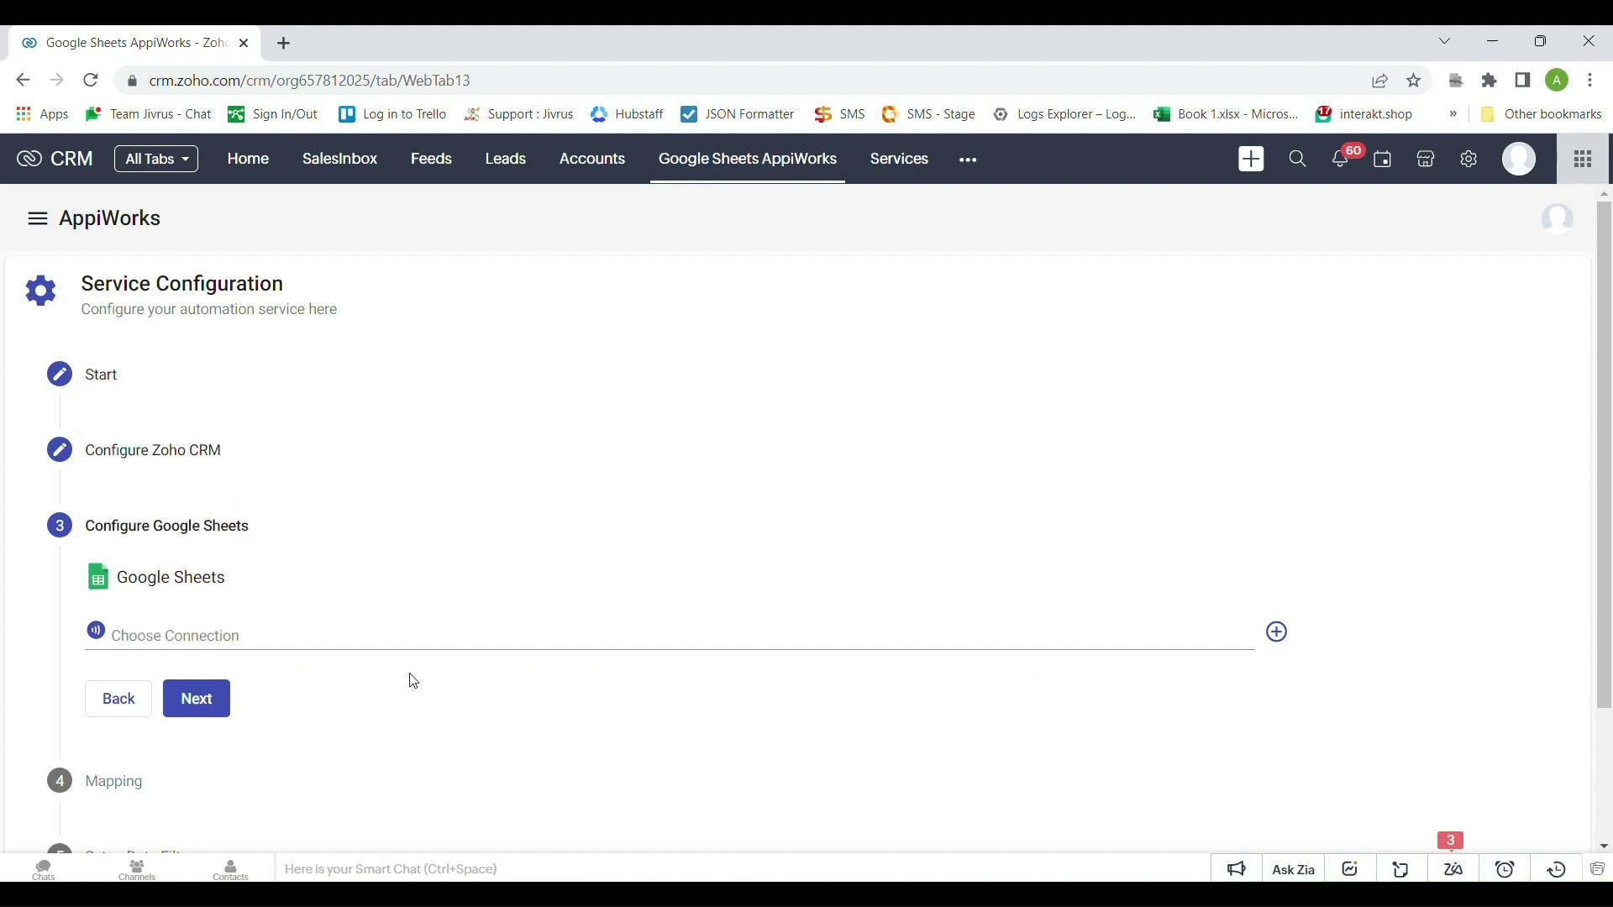
pyautogui.click(196, 631)
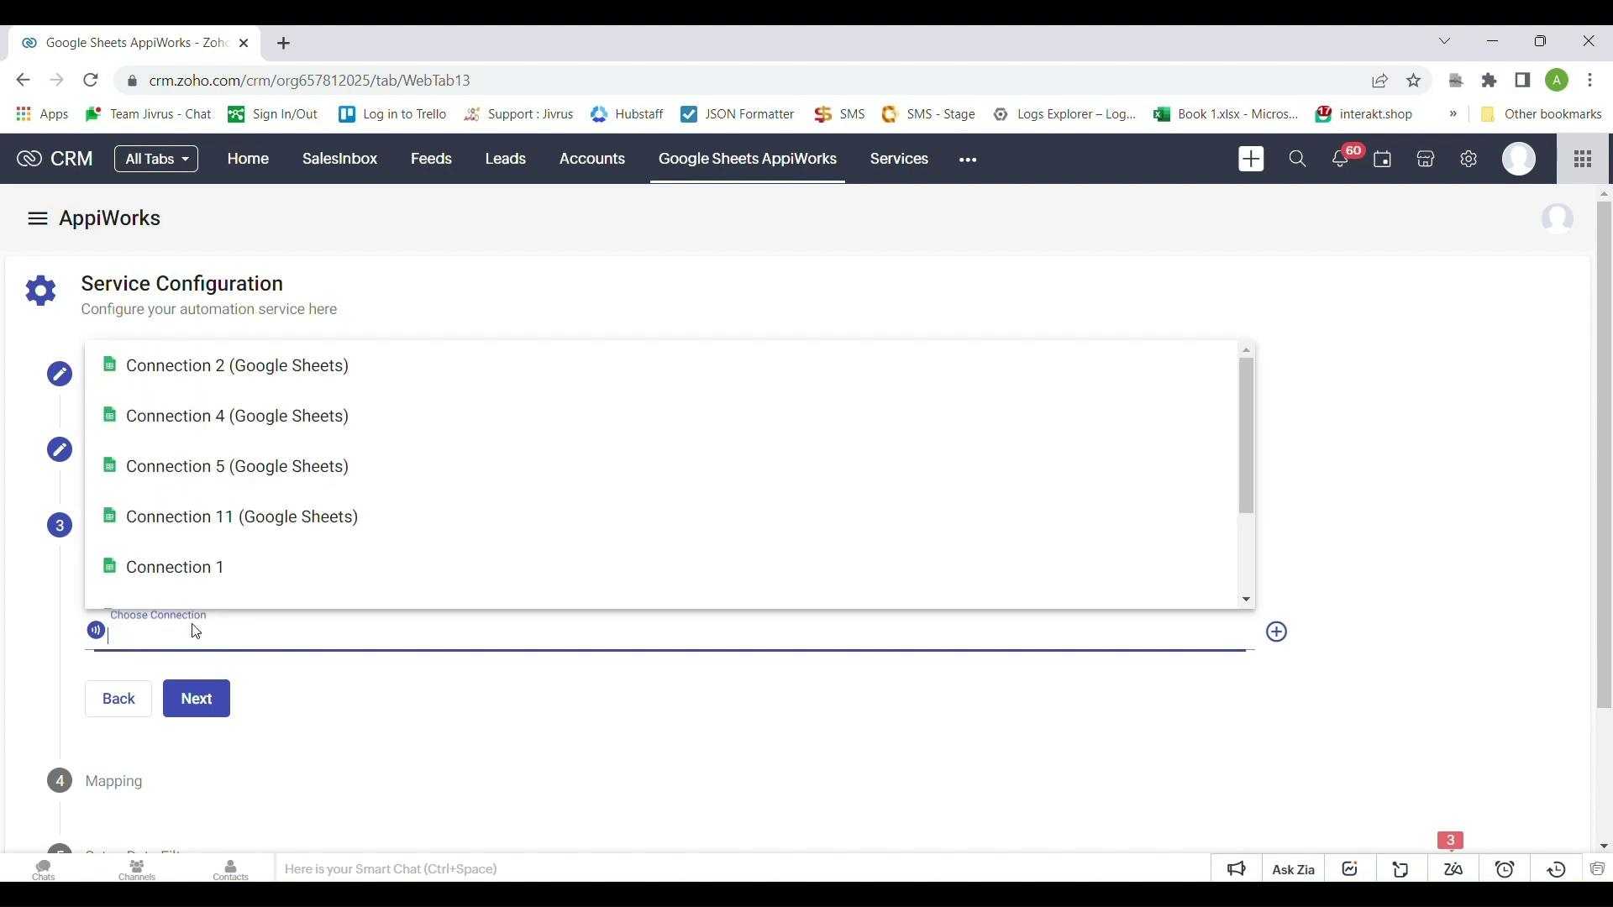
pyautogui.click(227, 519)
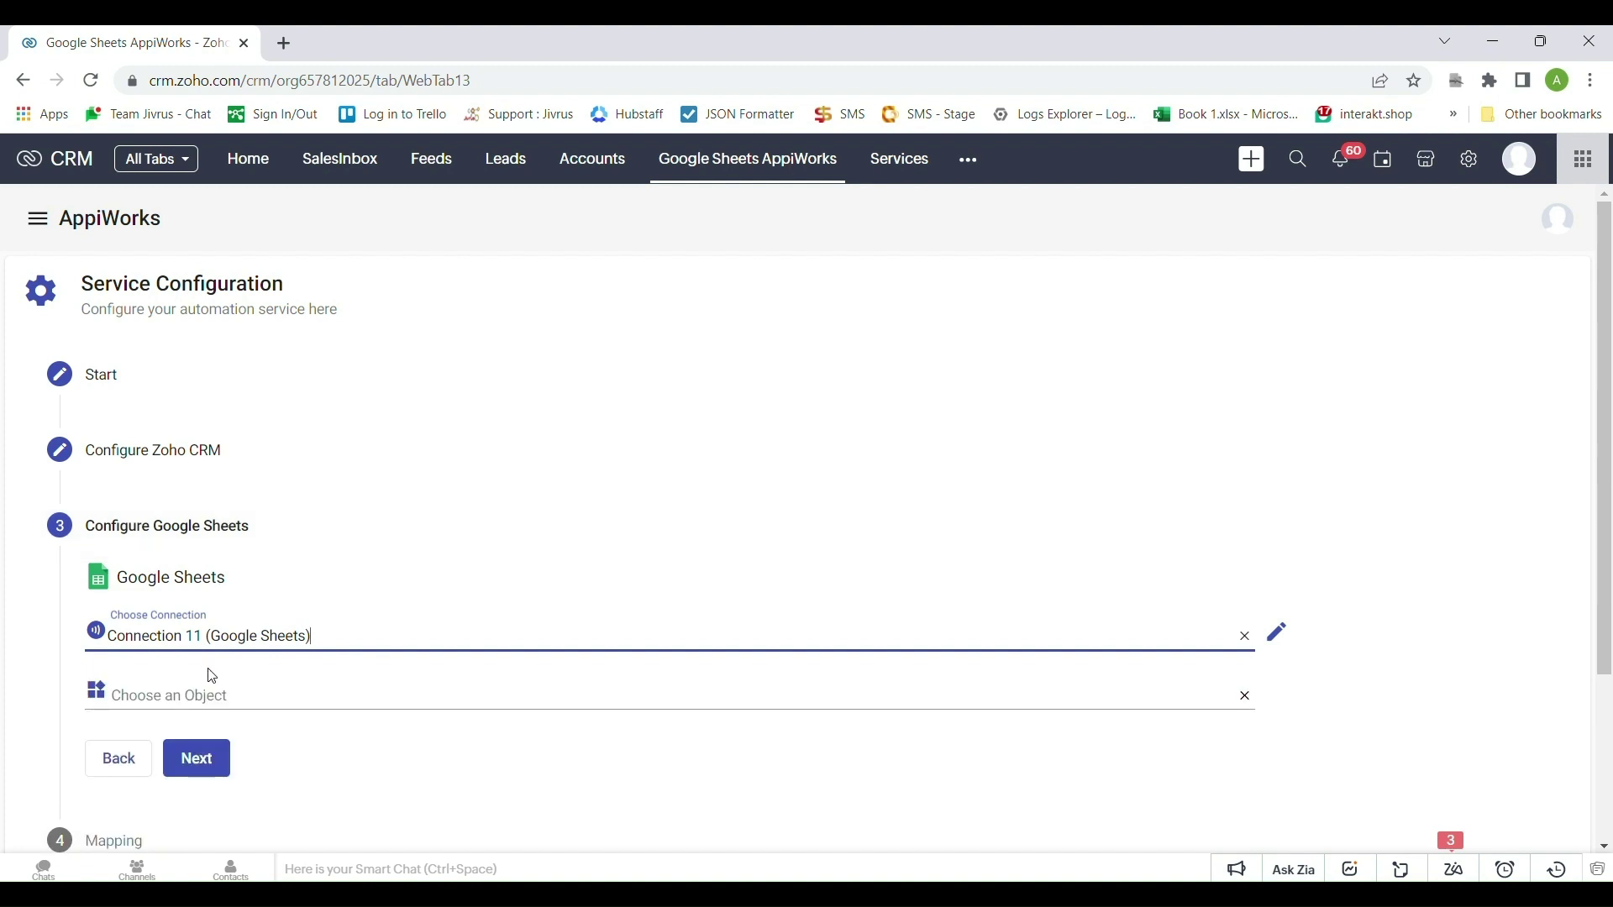
# Pick the New Contacts sheet as the object to import from
pyautogui.click(211, 697)
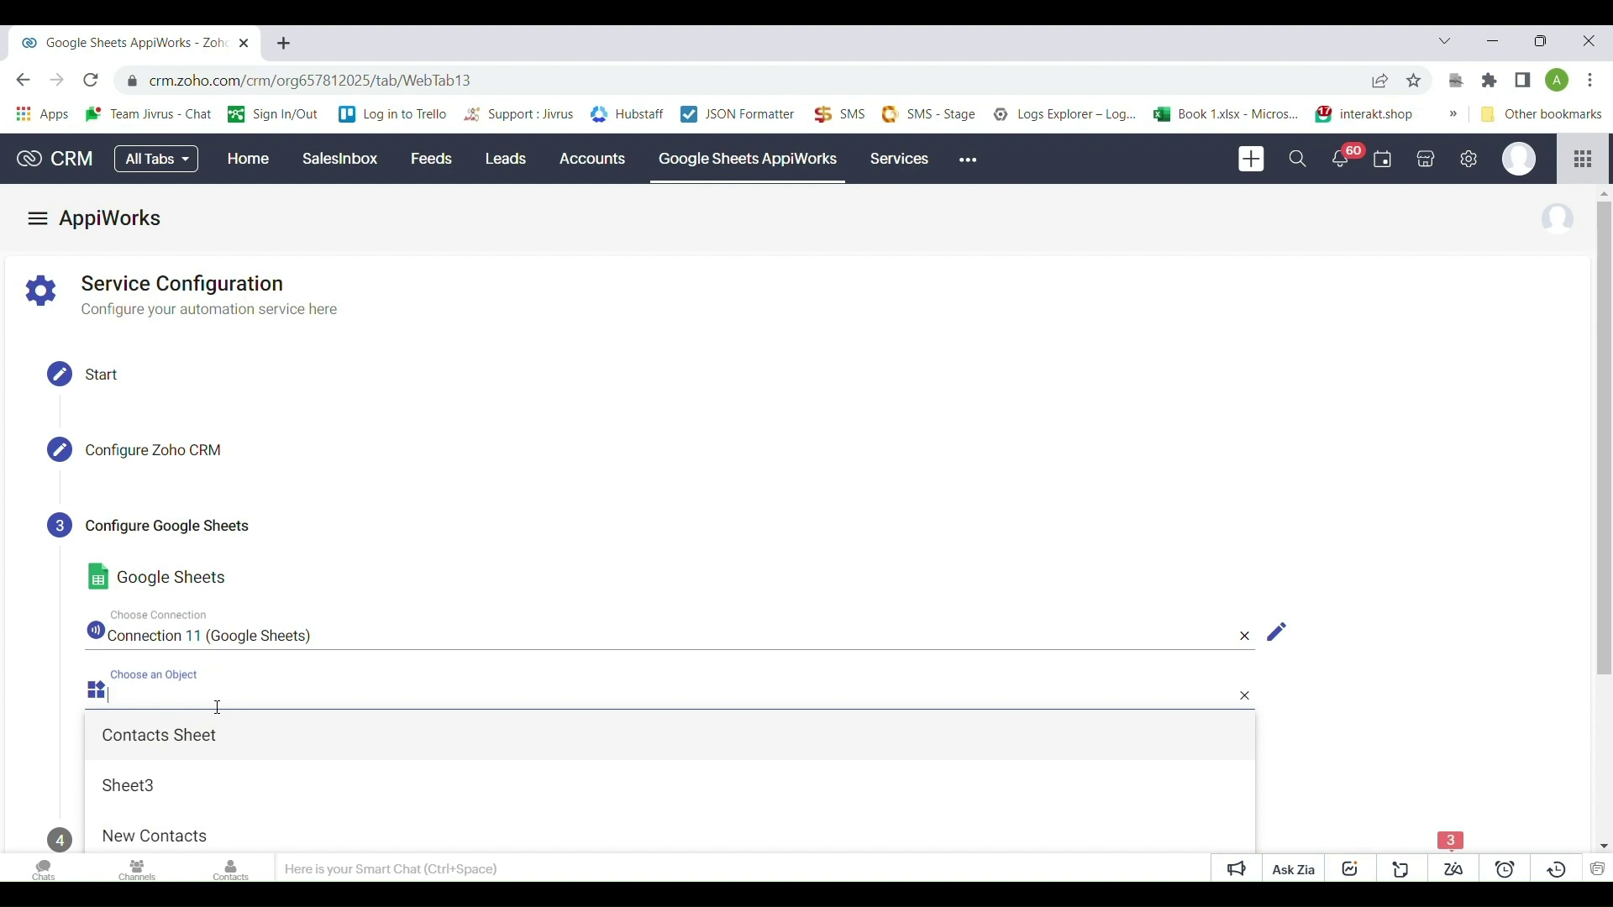
pyautogui.click(215, 835)
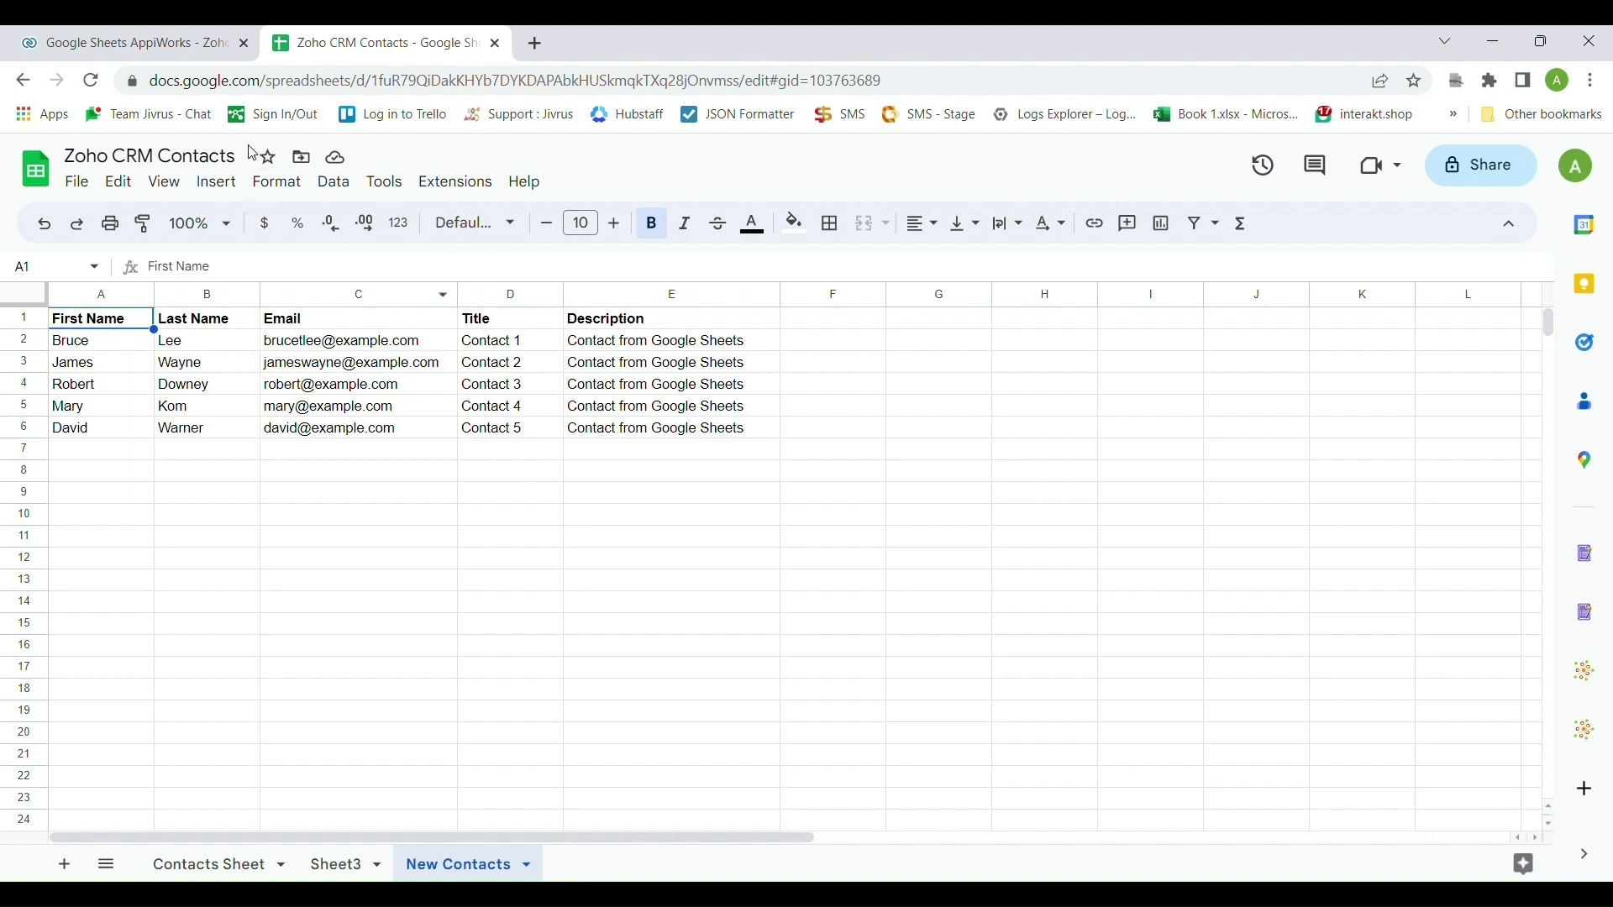
pyautogui.click(186, 45)
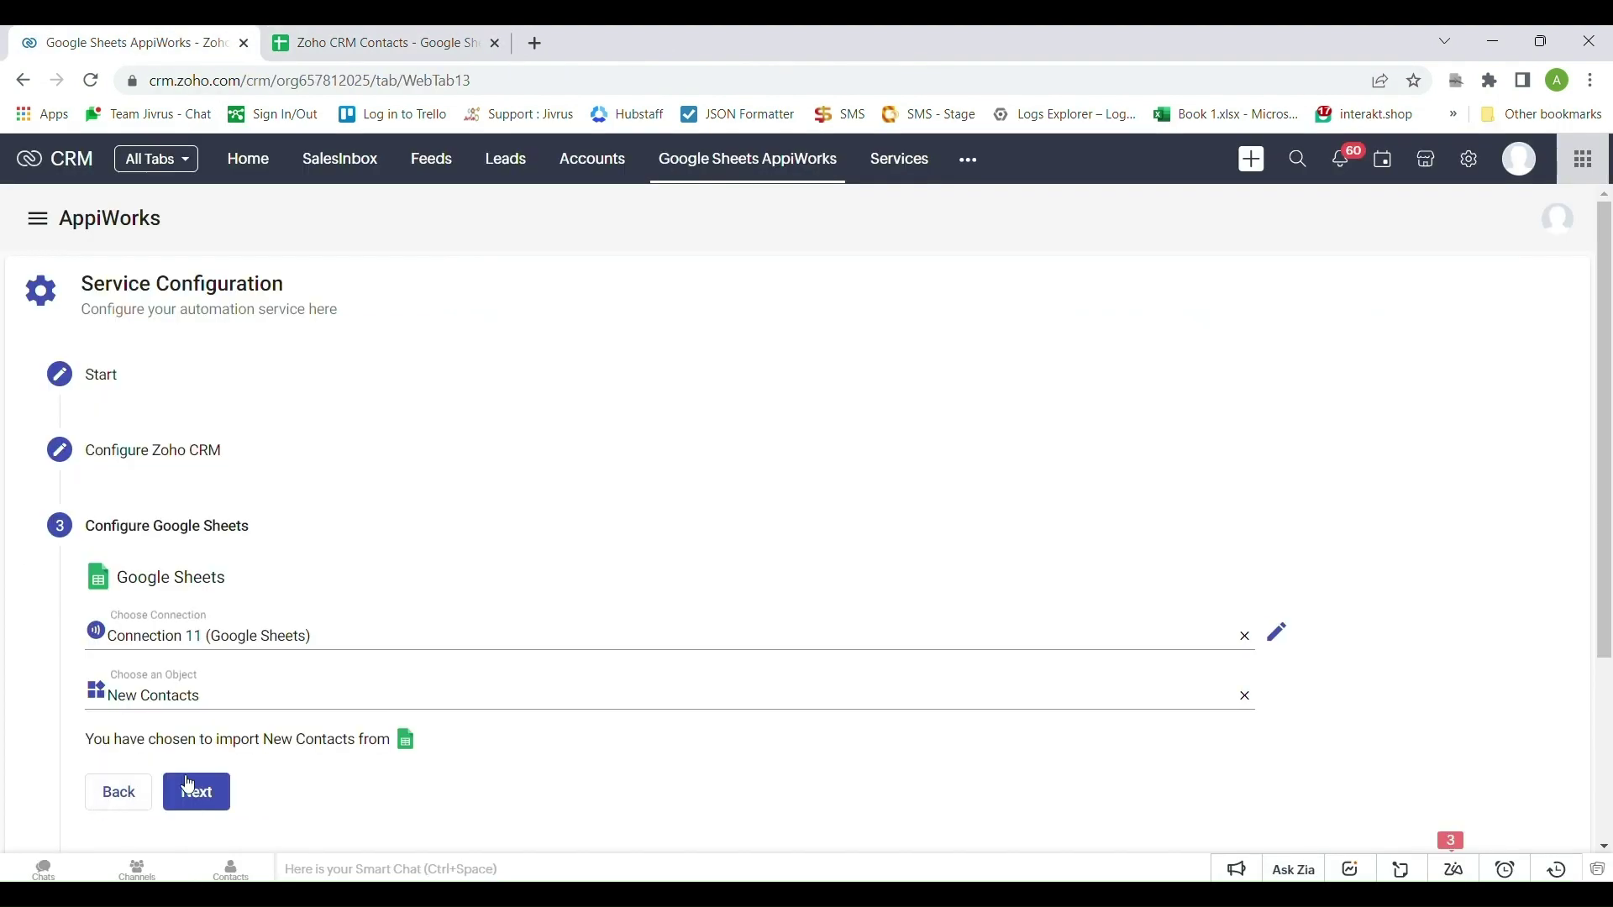
pyautogui.scroll(-3, 245, 735)
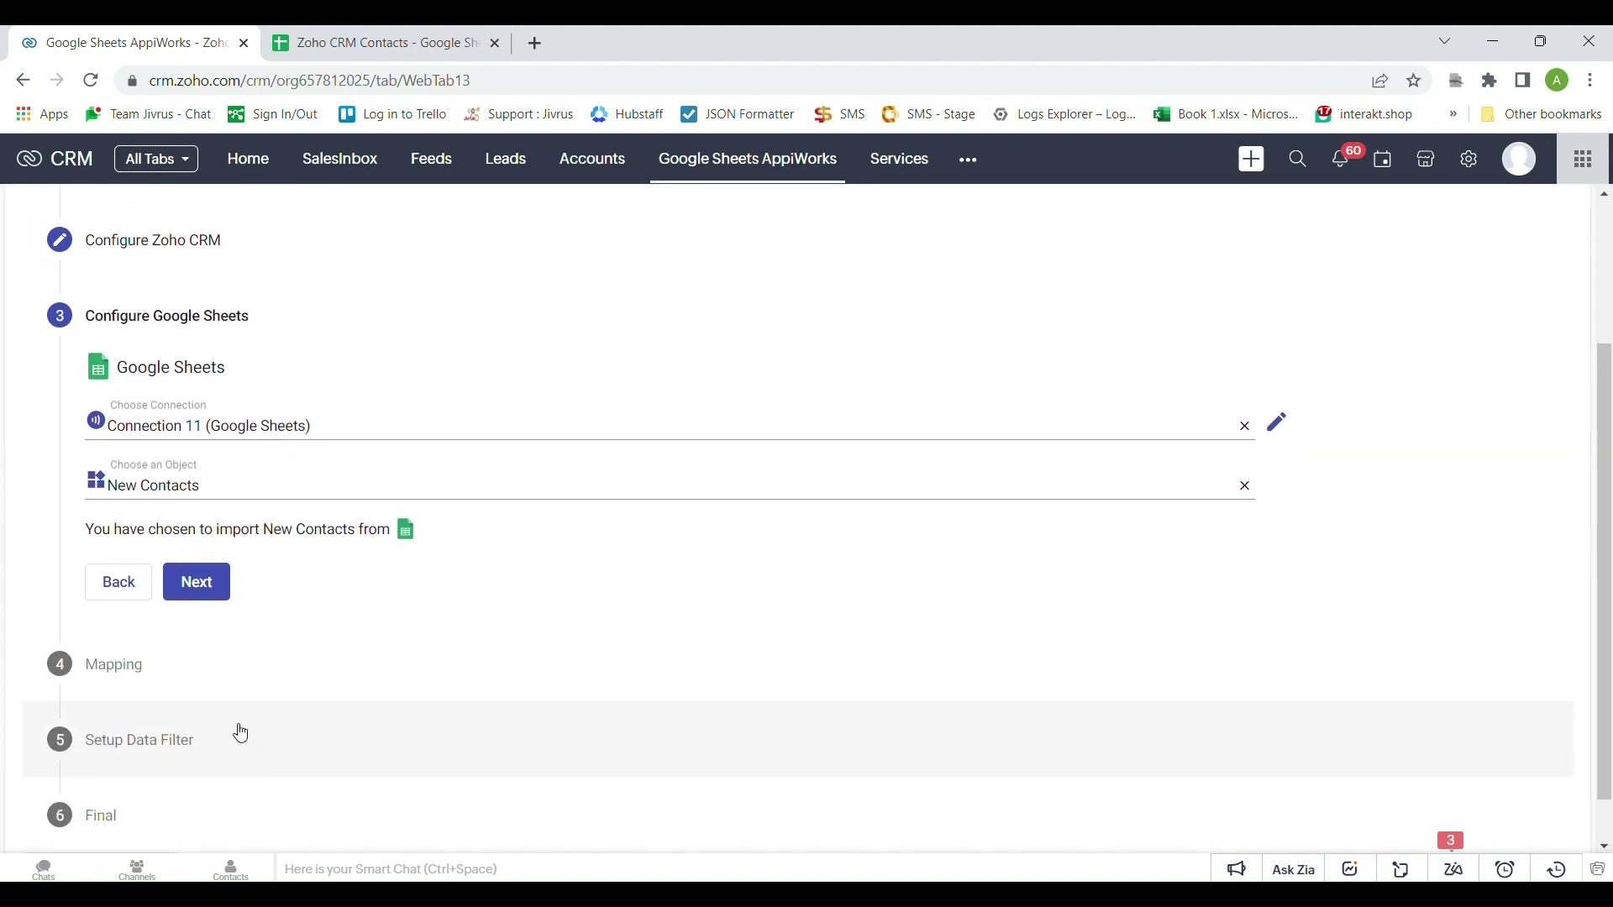
# Accept Intelligent Mapping for First Name, Last Name, Email, Title and Description, then continue
pyautogui.click(205, 602)
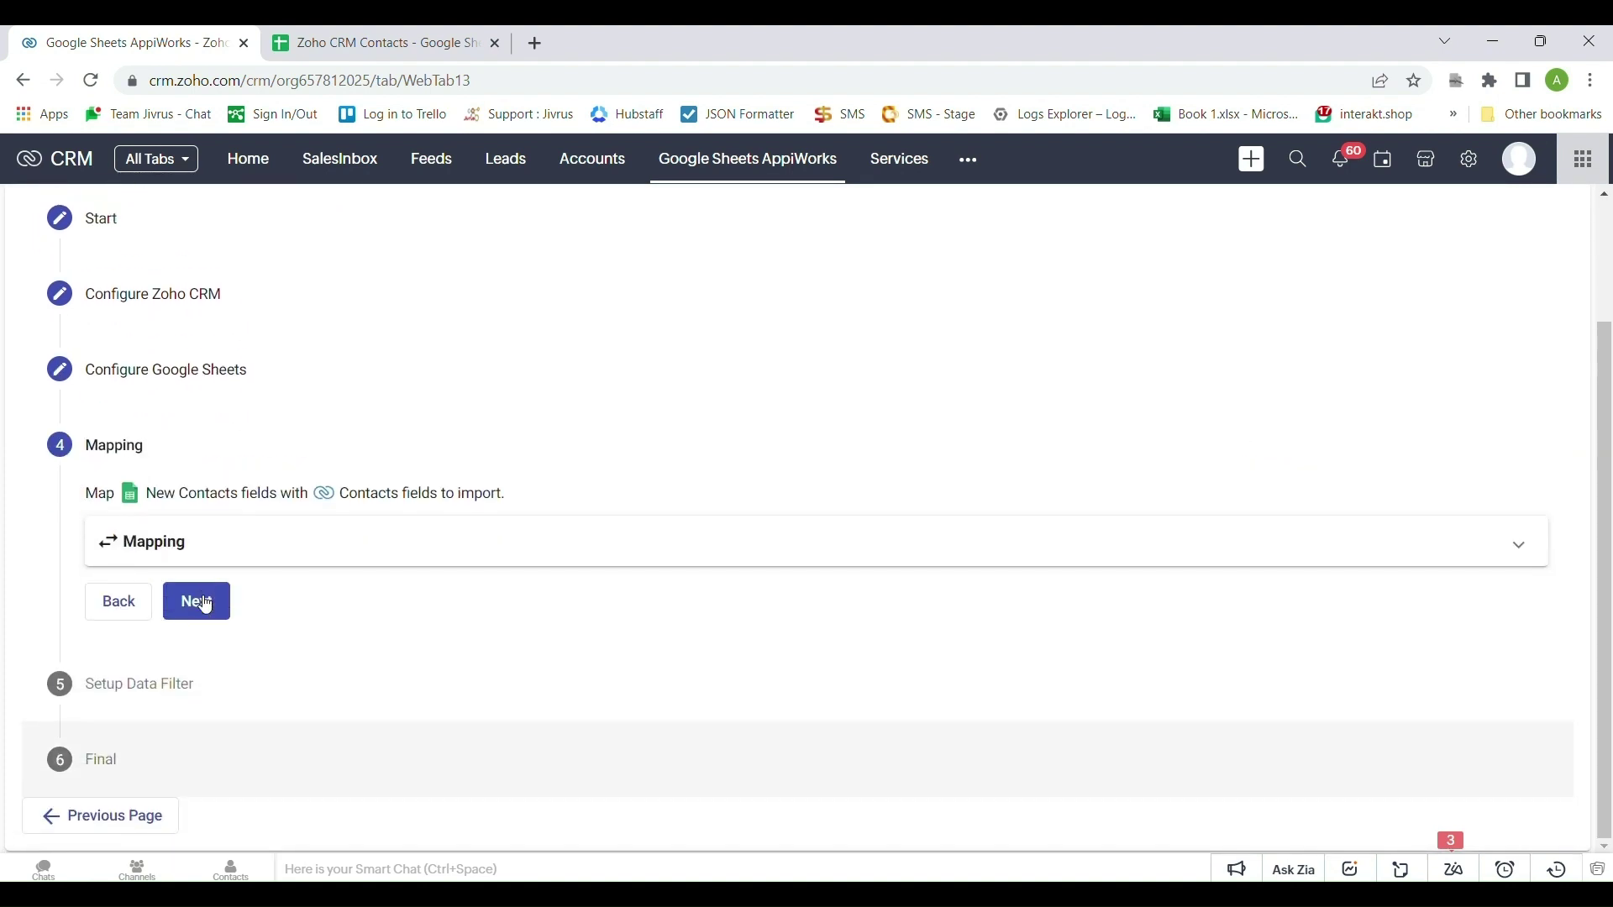
pyautogui.click(184, 546)
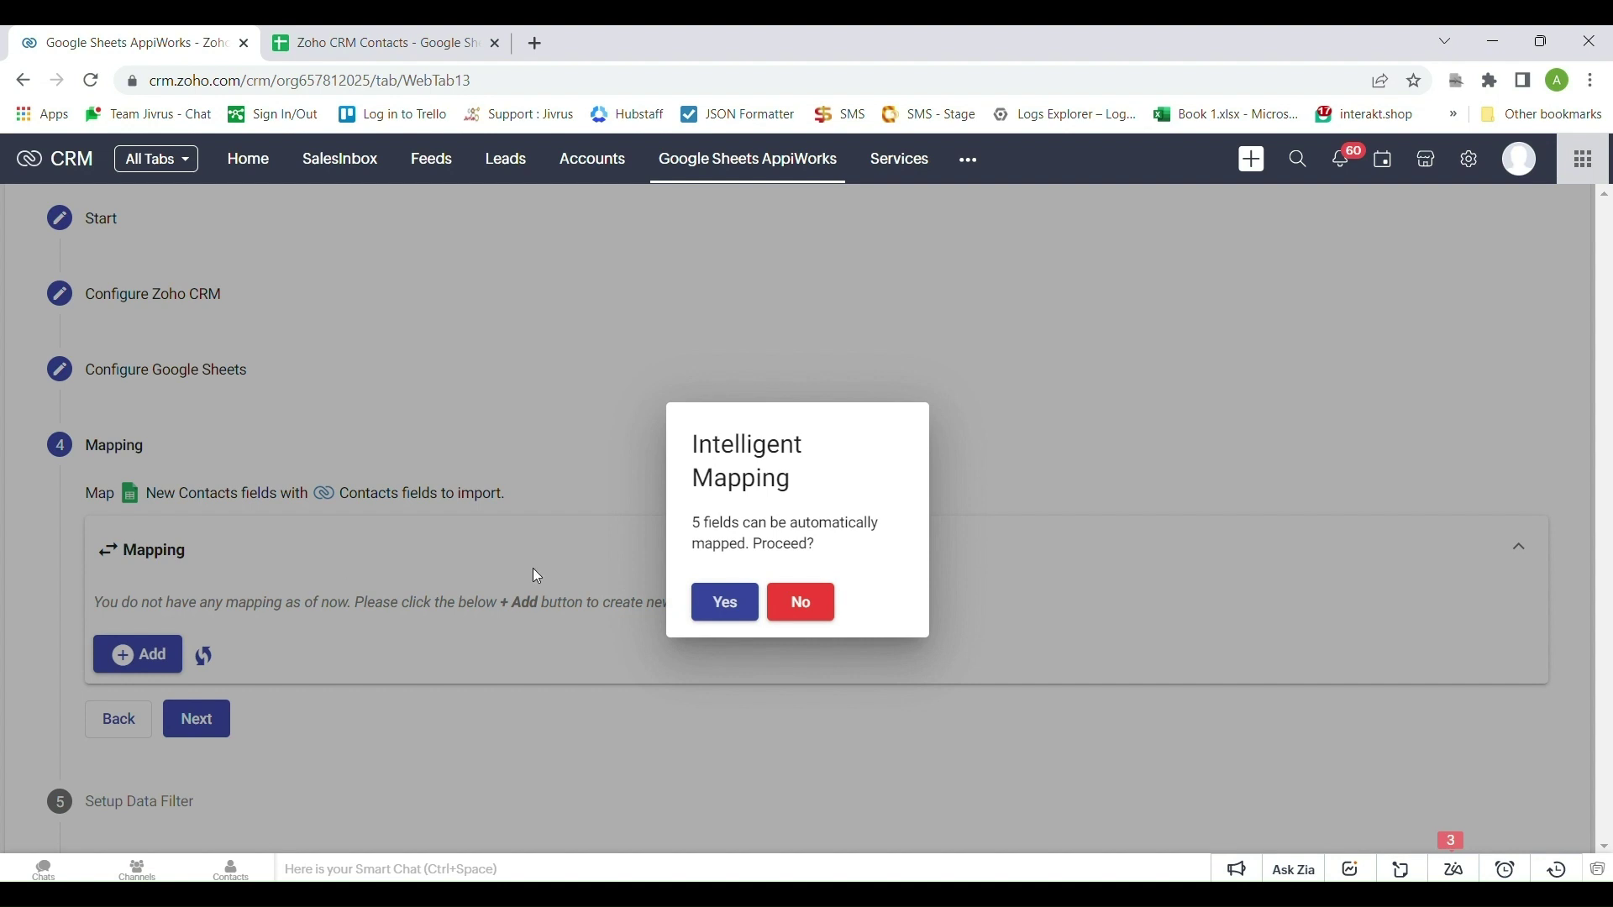
pyautogui.click(696, 600)
pyautogui.scroll(-4, 588, 609)
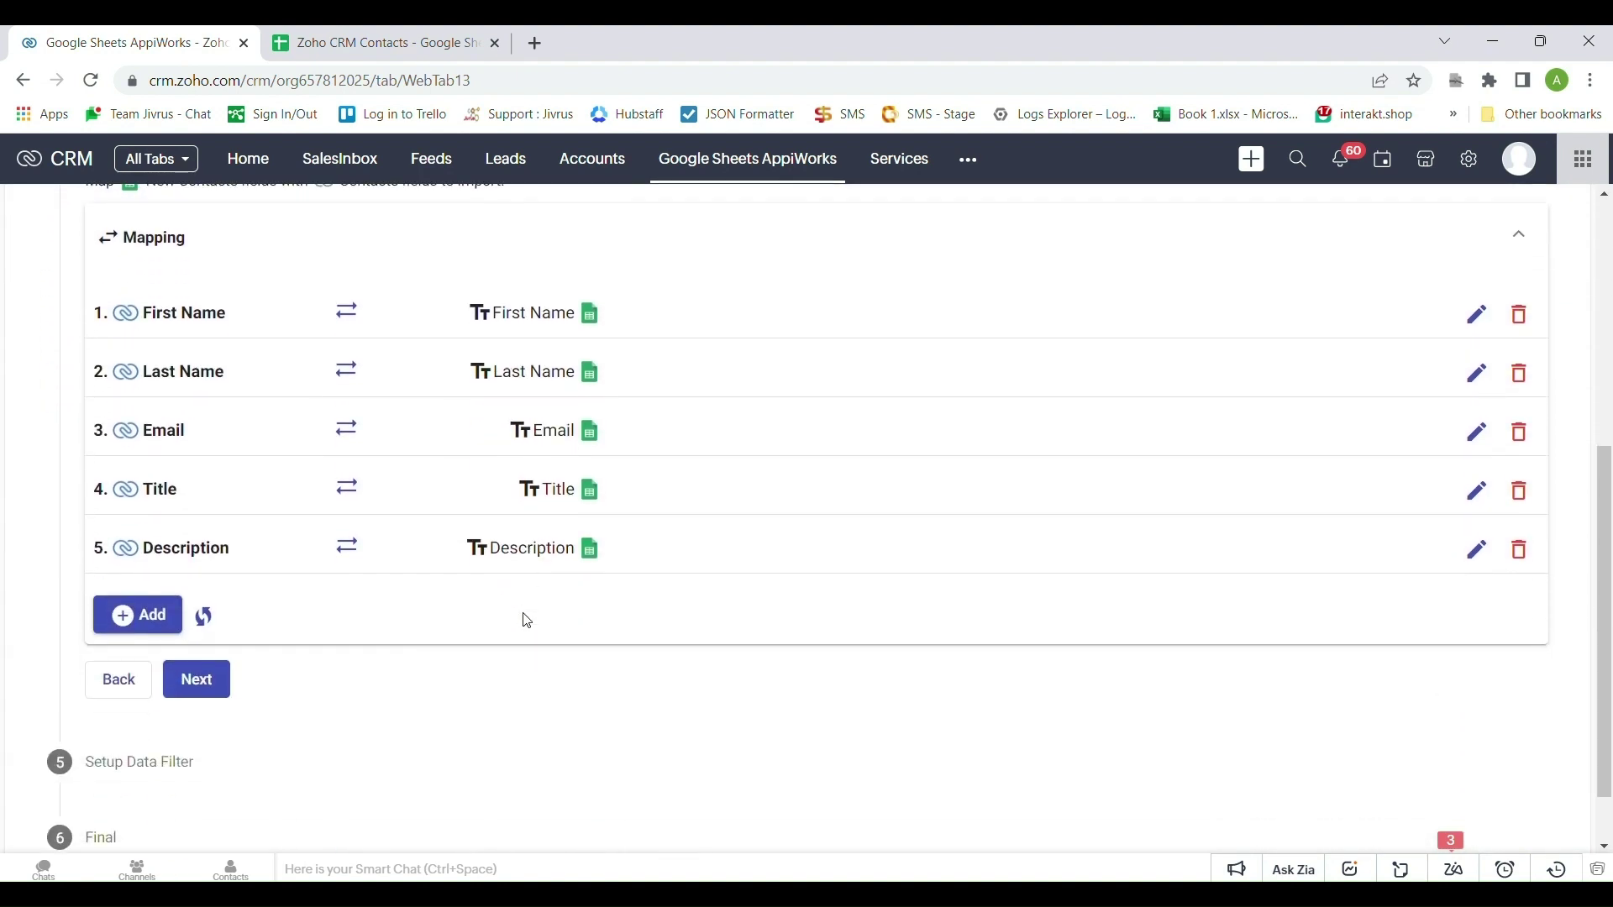
pyautogui.scroll(1, 474, 619)
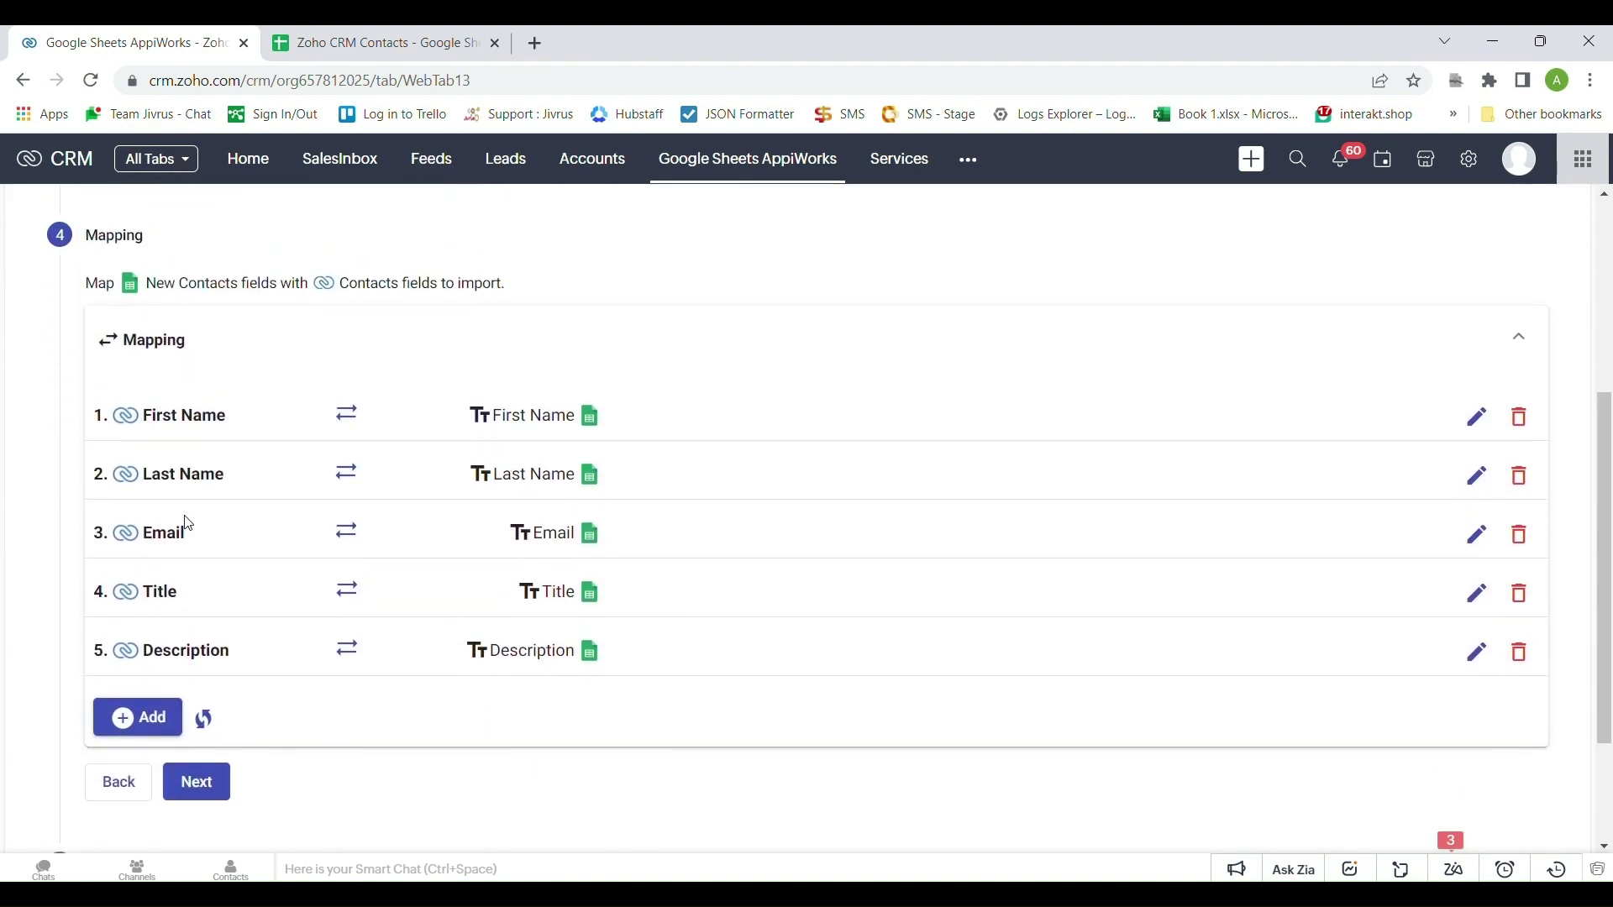
pyautogui.scroll(-2, 209, 558)
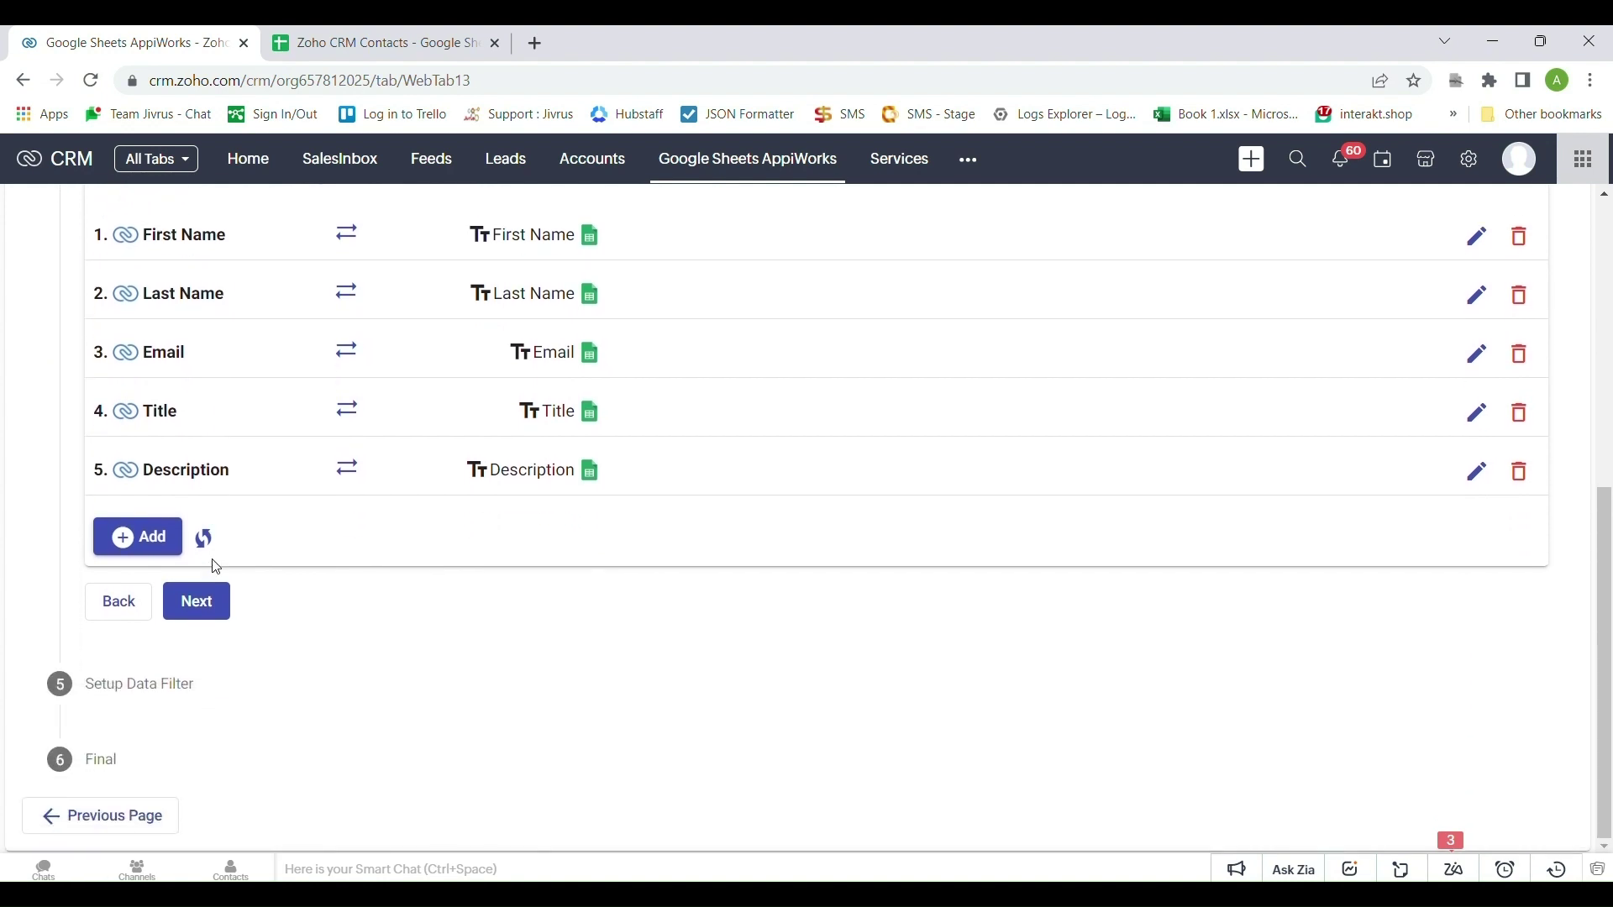
pyautogui.click(216, 612)
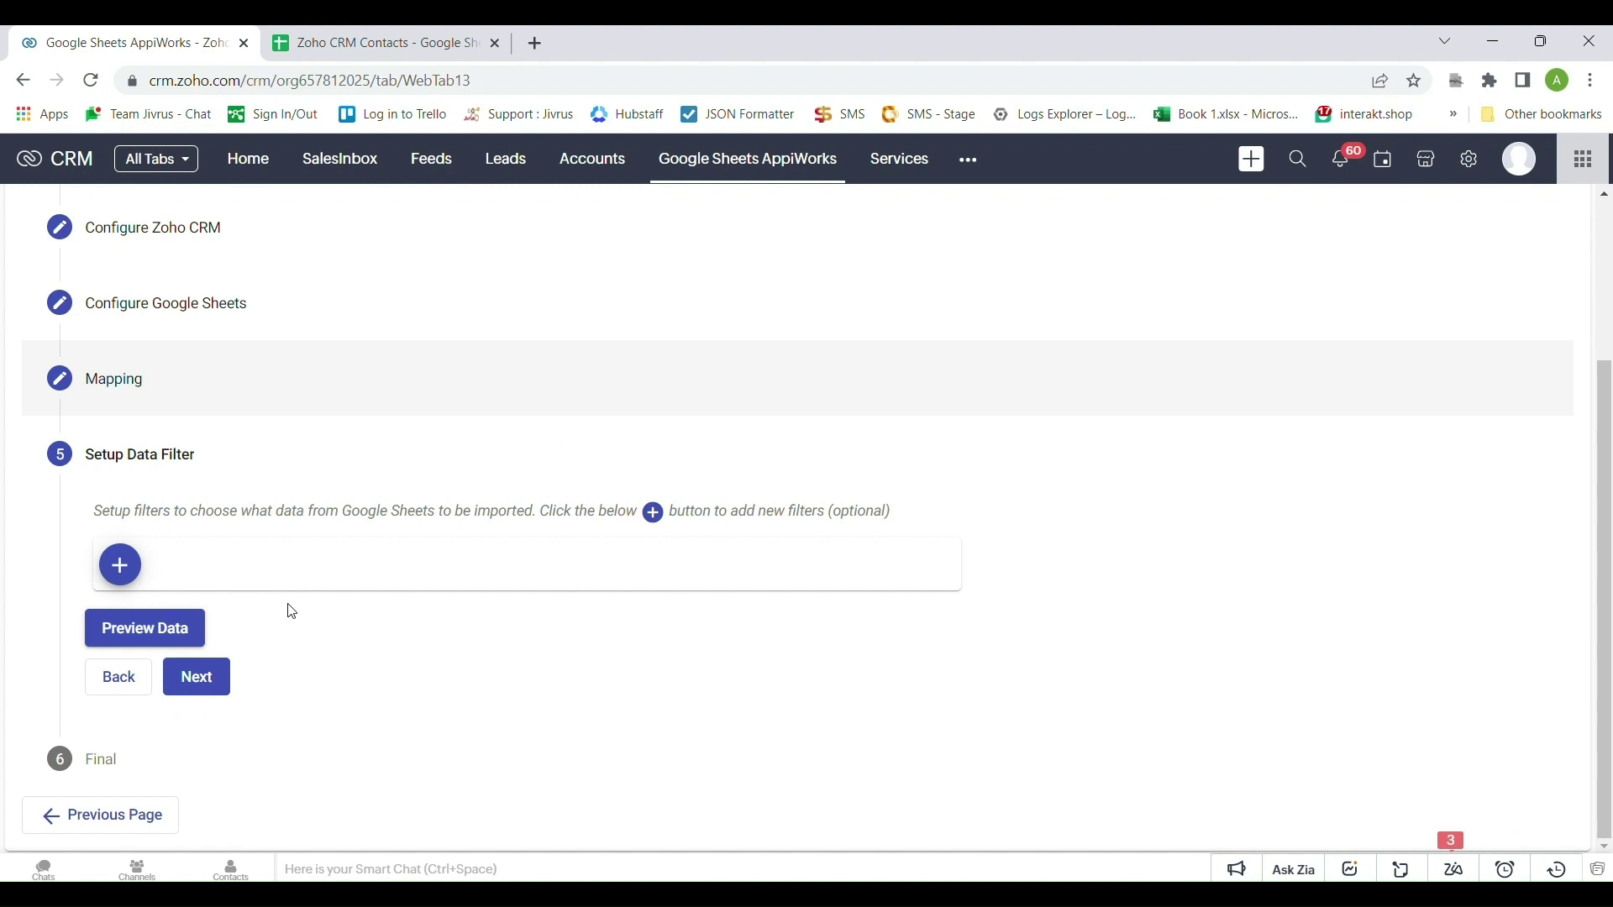
# Add and then remove an empty filter condition, and preview the five rows to import
pyautogui.click(120, 565)
pyautogui.click(196, 547)
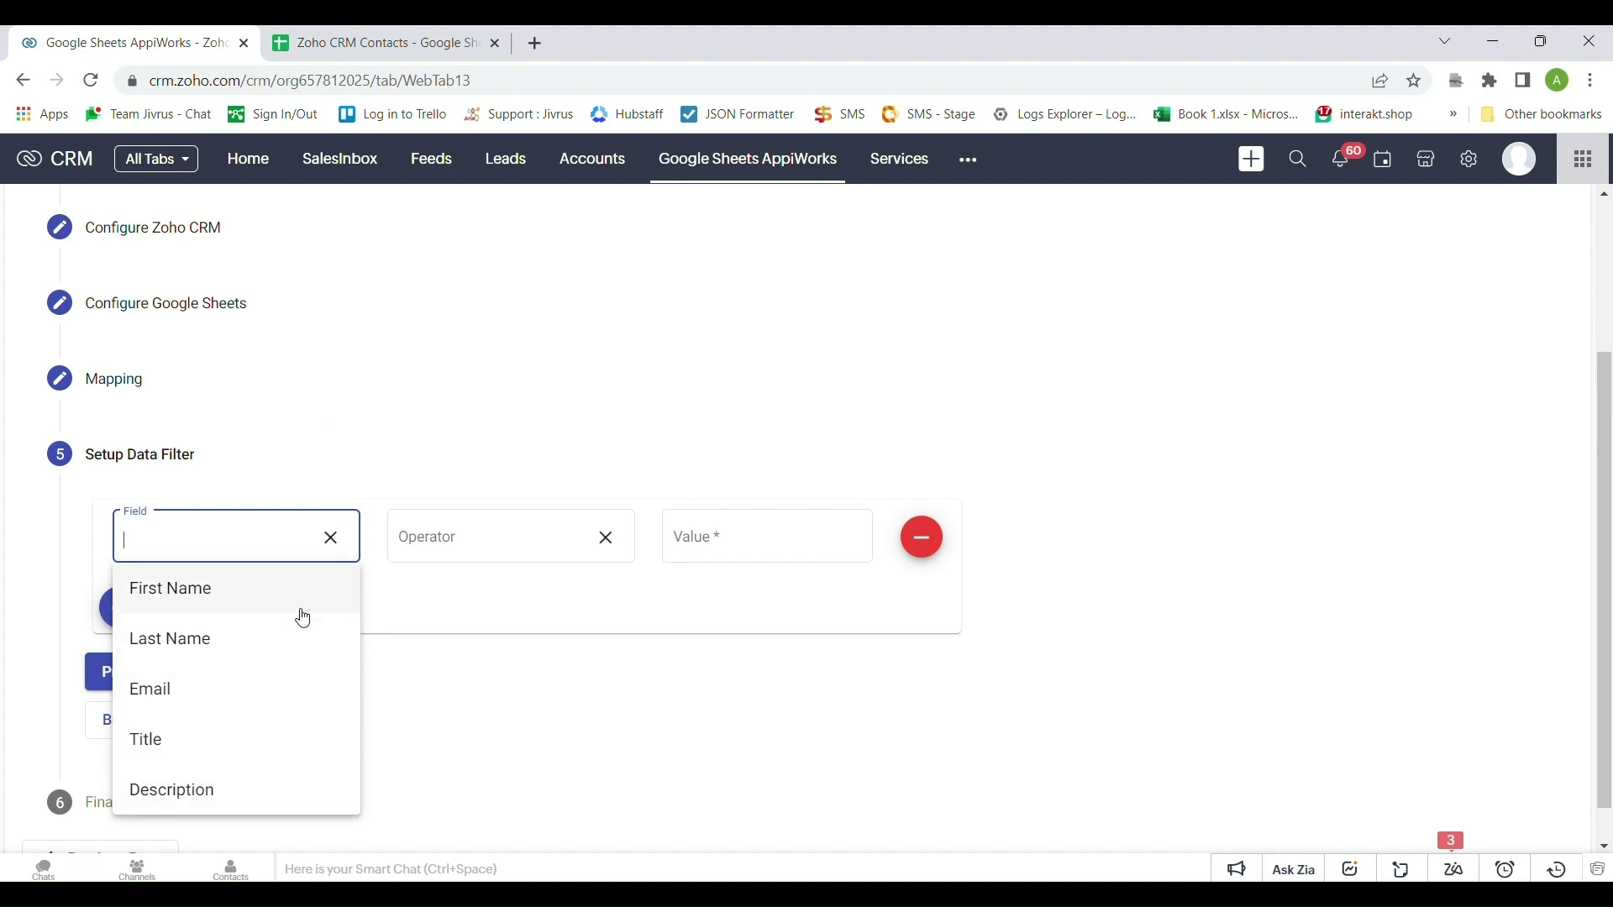
pyautogui.click(391, 632)
pyautogui.click(942, 534)
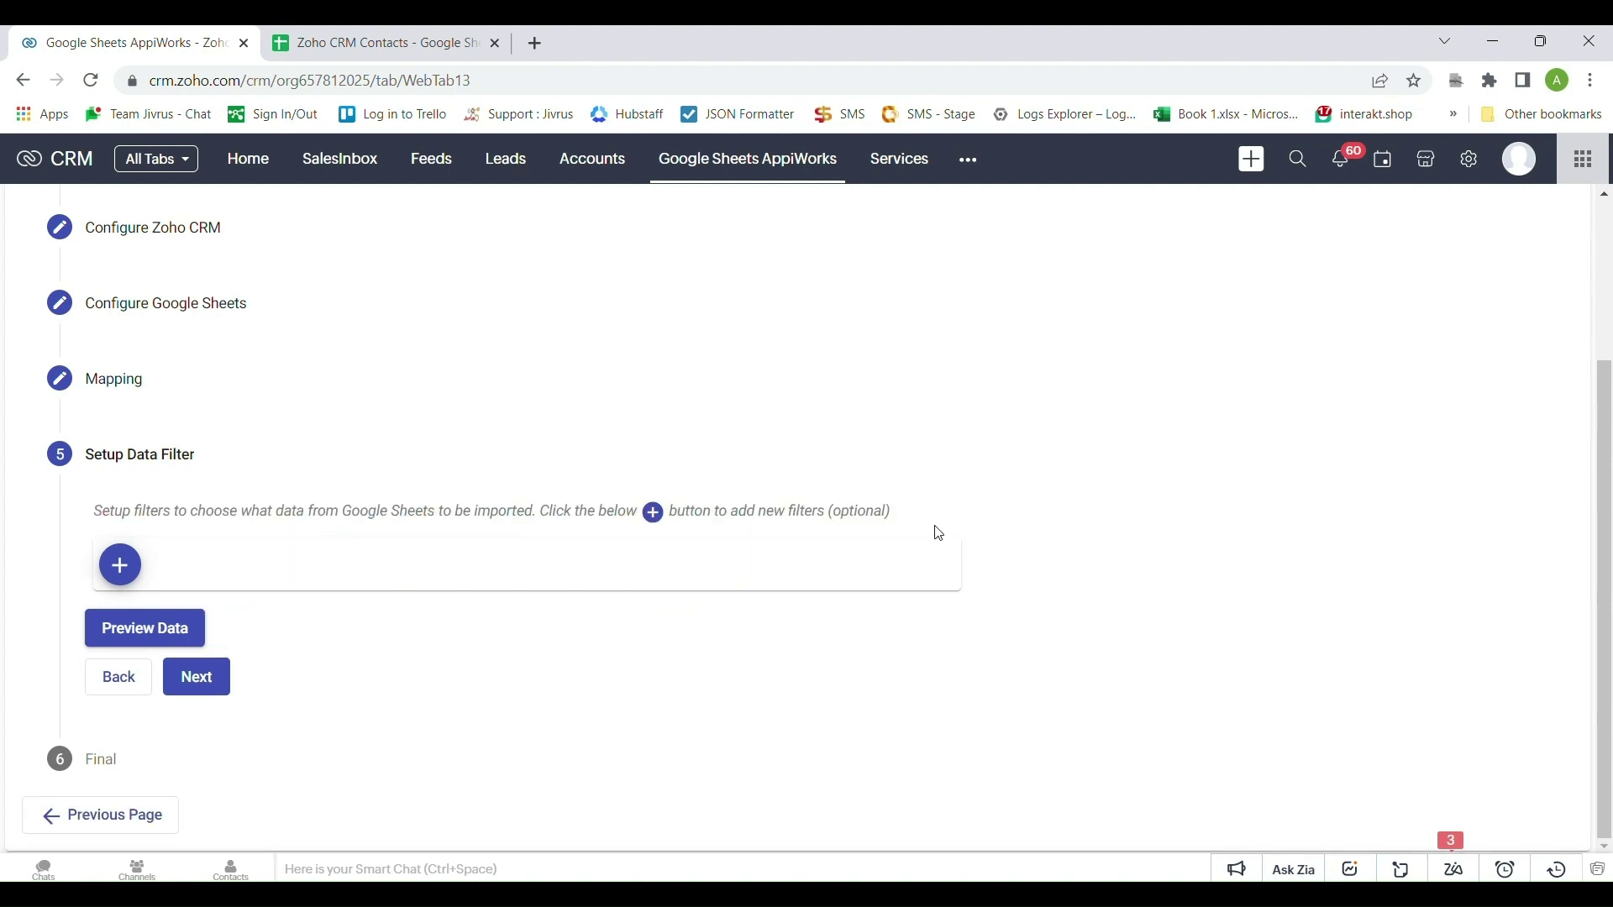
pyautogui.click(126, 638)
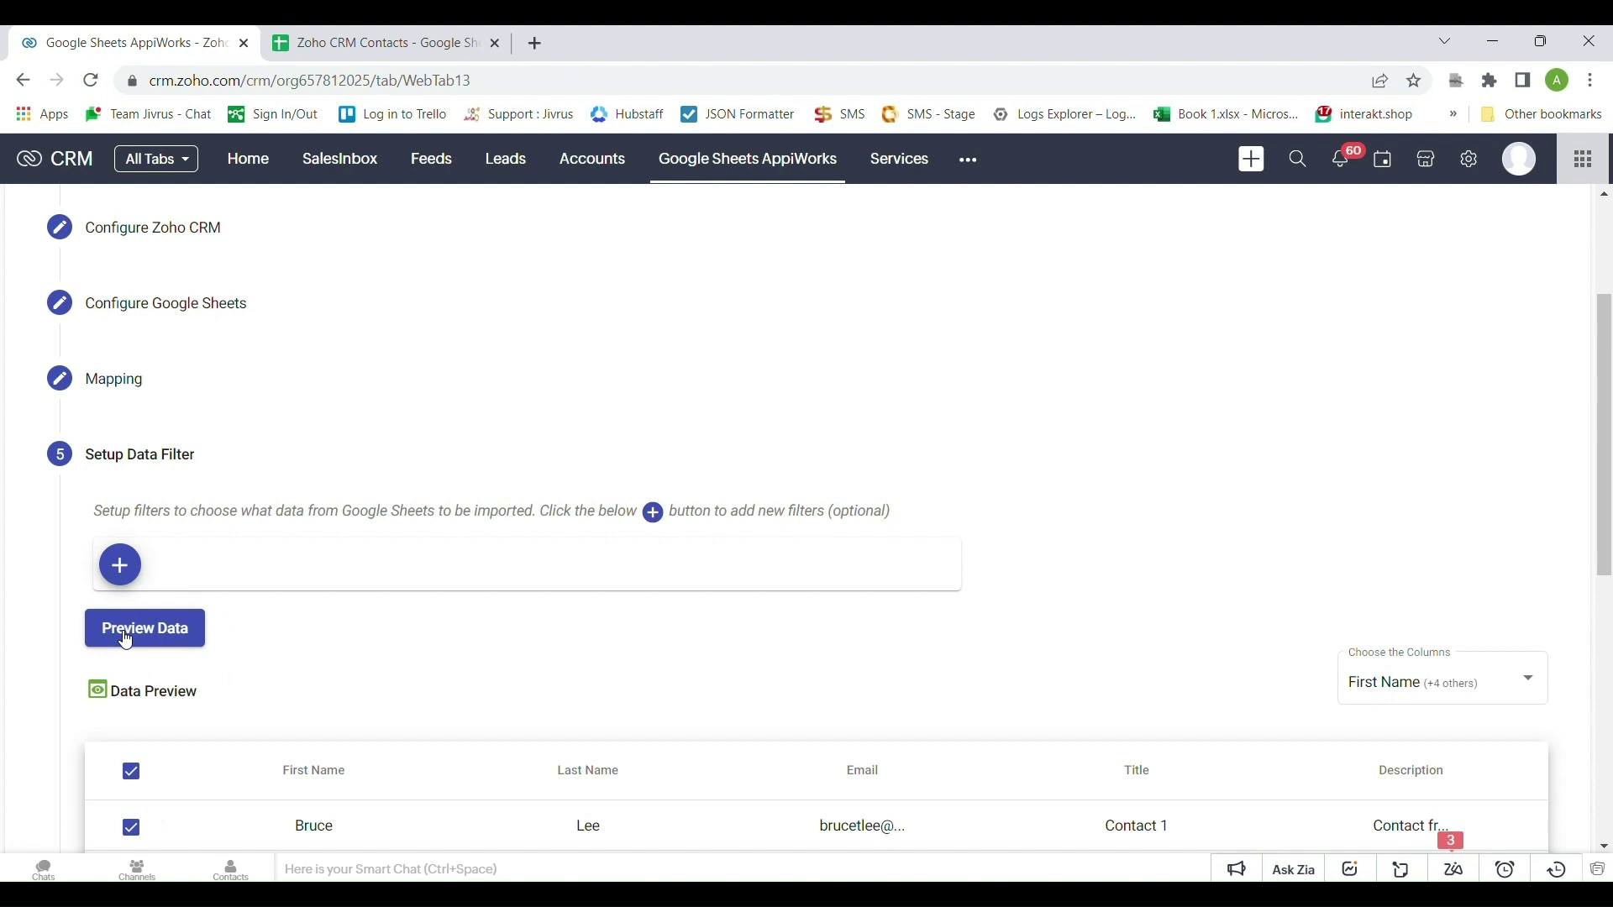
pyautogui.scroll(-6, 252, 674)
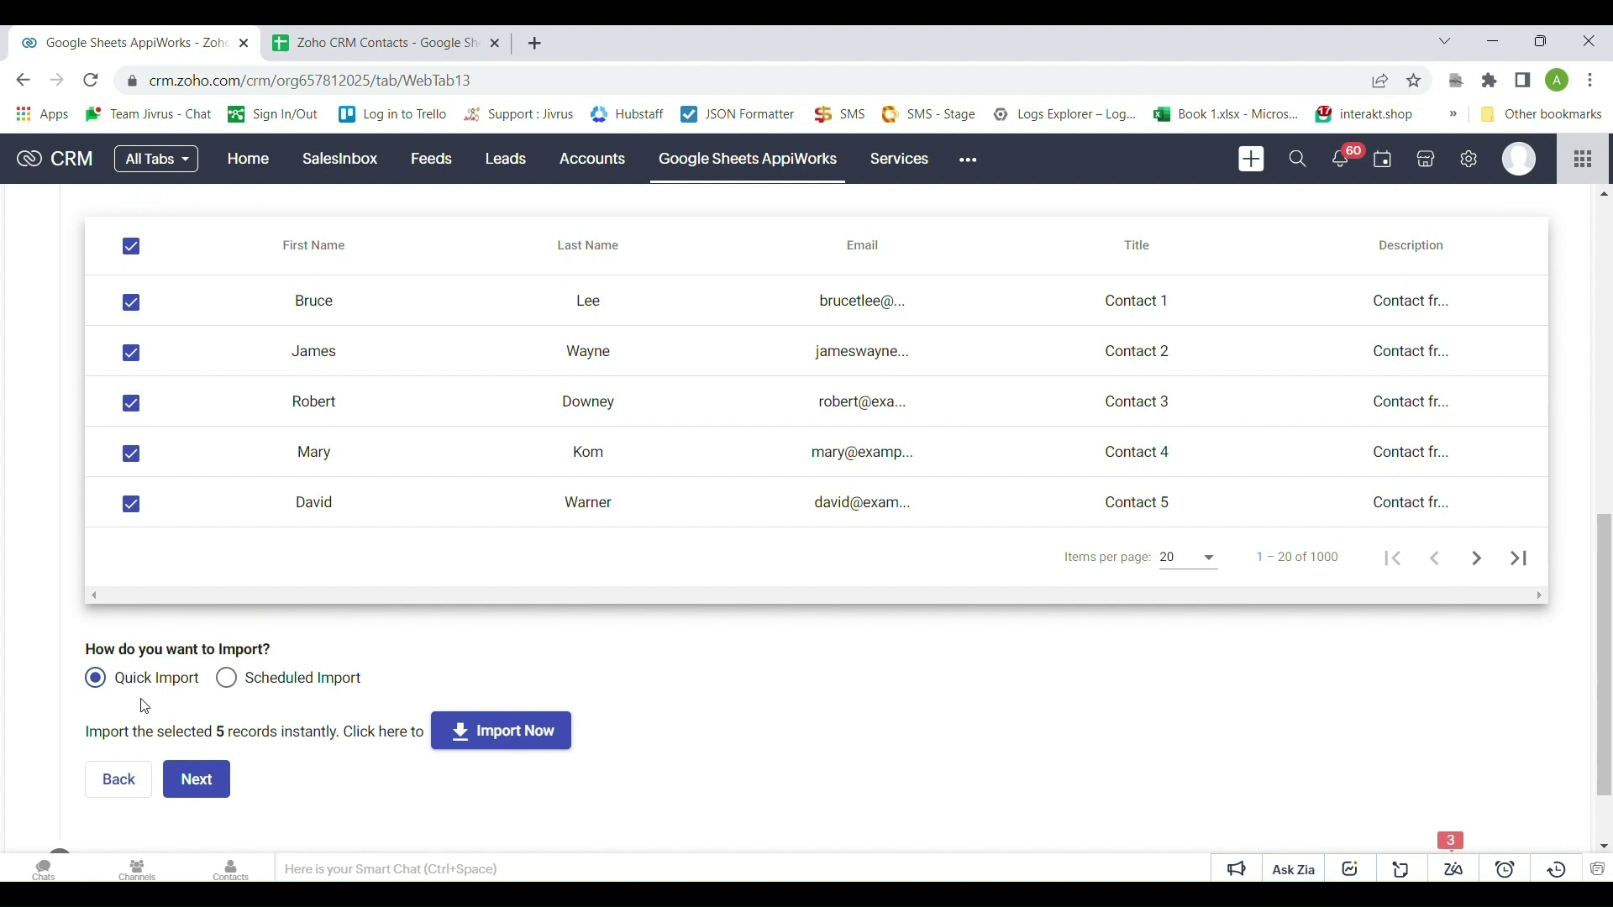
# Run Quick Import on the five selected records, getting 5 successful and 0 failed
pyautogui.click(514, 735)
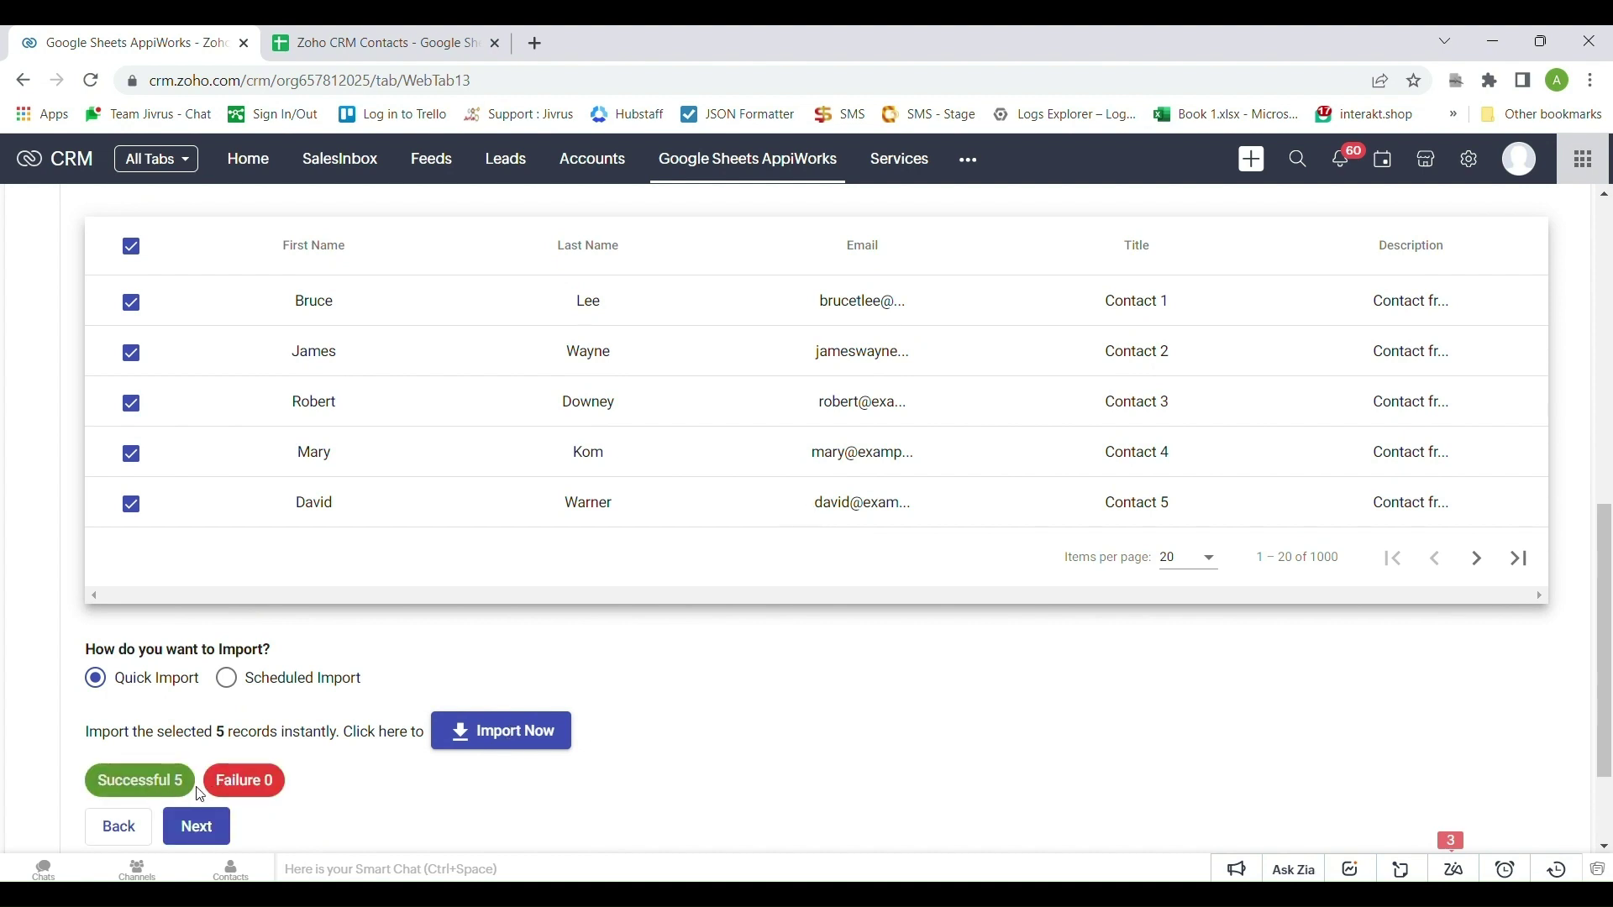
pyautogui.scroll(-1, 334, 780)
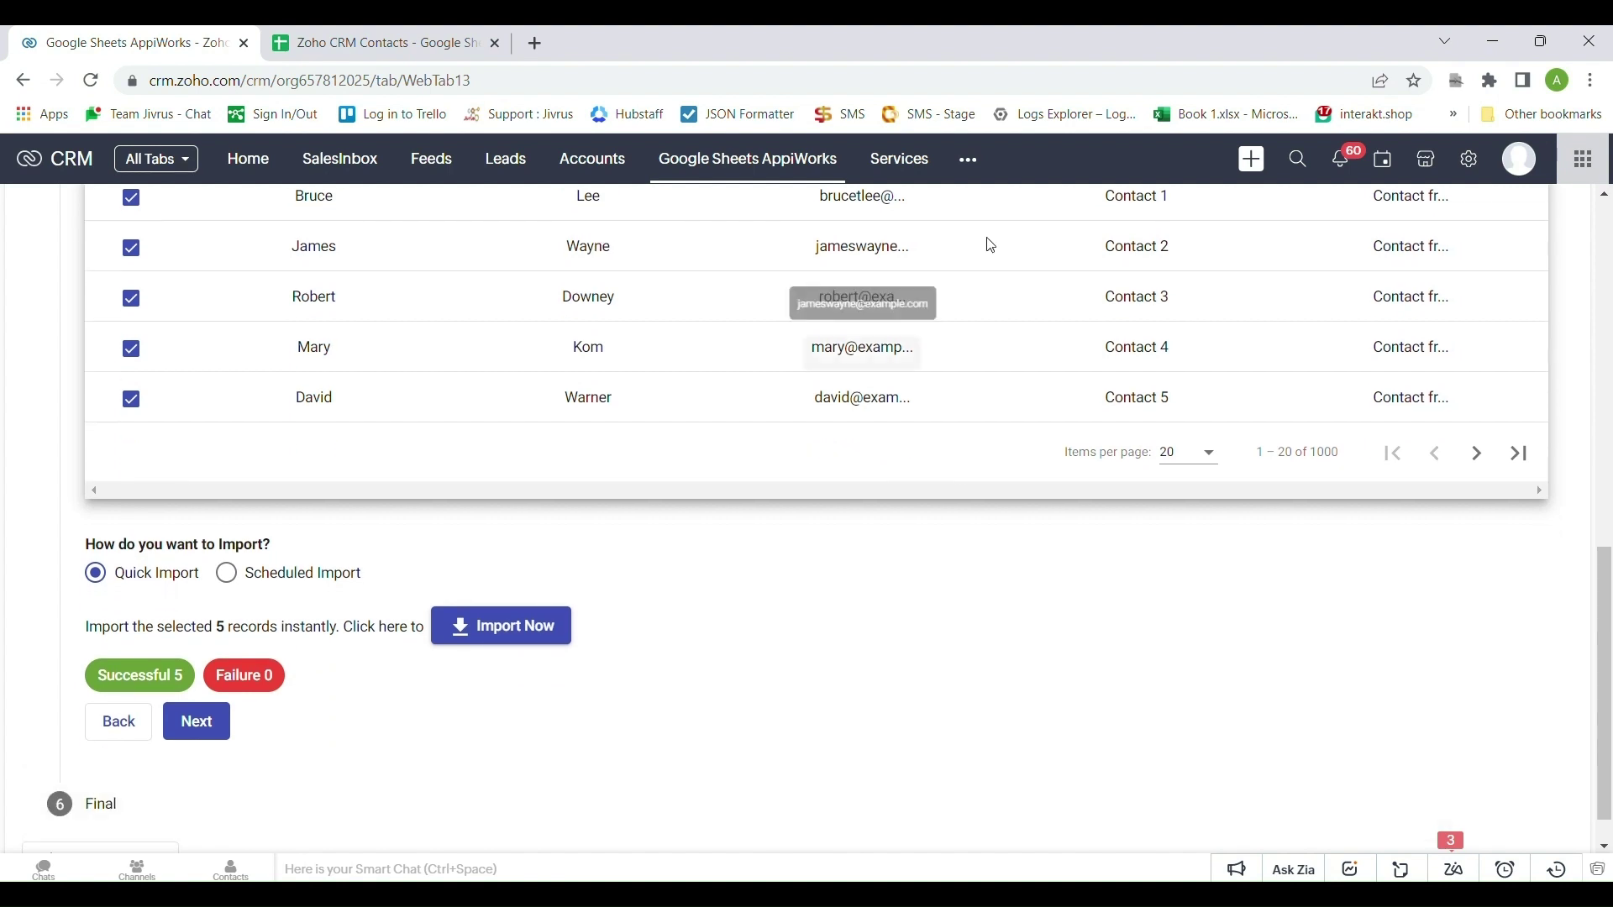
pyautogui.click(977, 161)
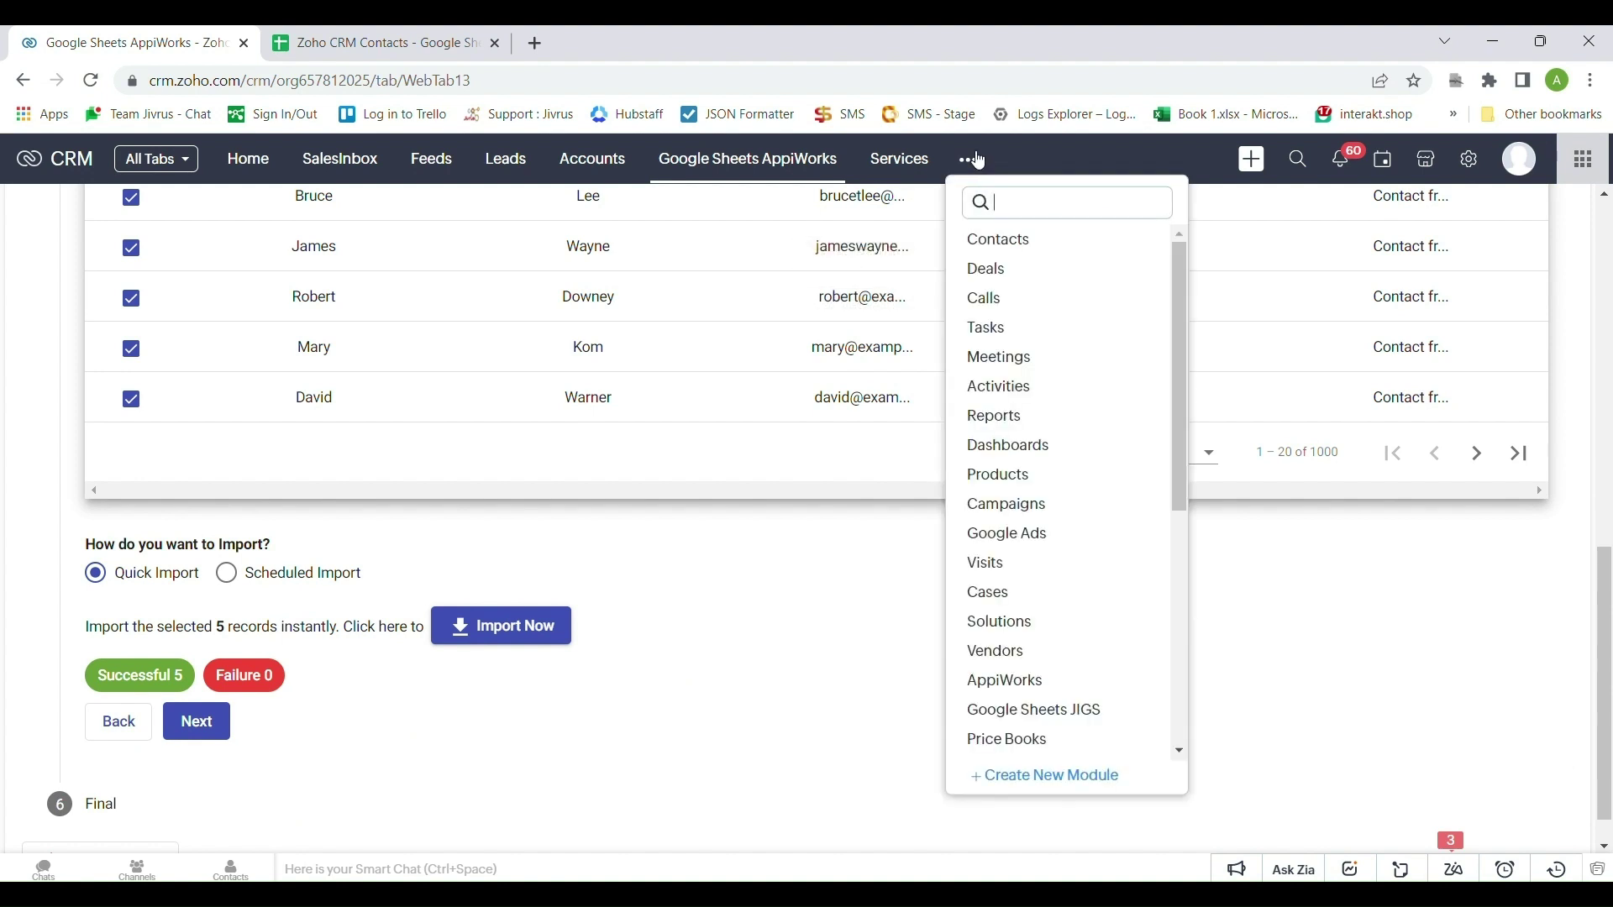
# Open Contacts in a new tab, tick the five newly imported contacts, and return to the wizard
pyautogui.keyDown('ctrl'); pyautogui.click(1037, 246); pyautogui.keyUp('ctrl')
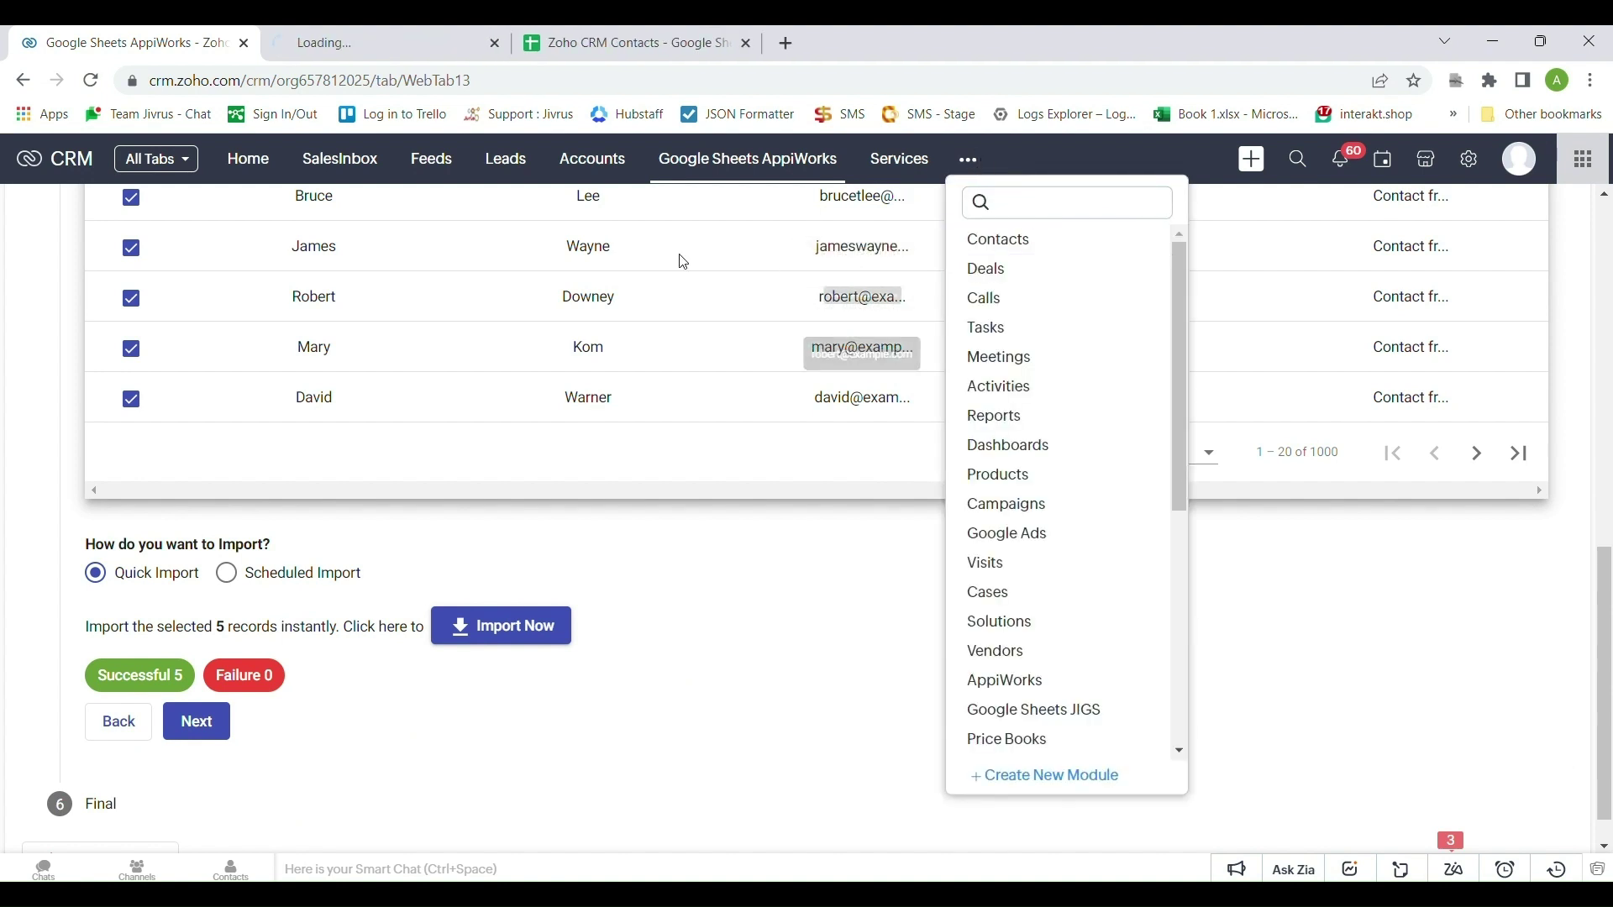
pyautogui.click(303, 33)
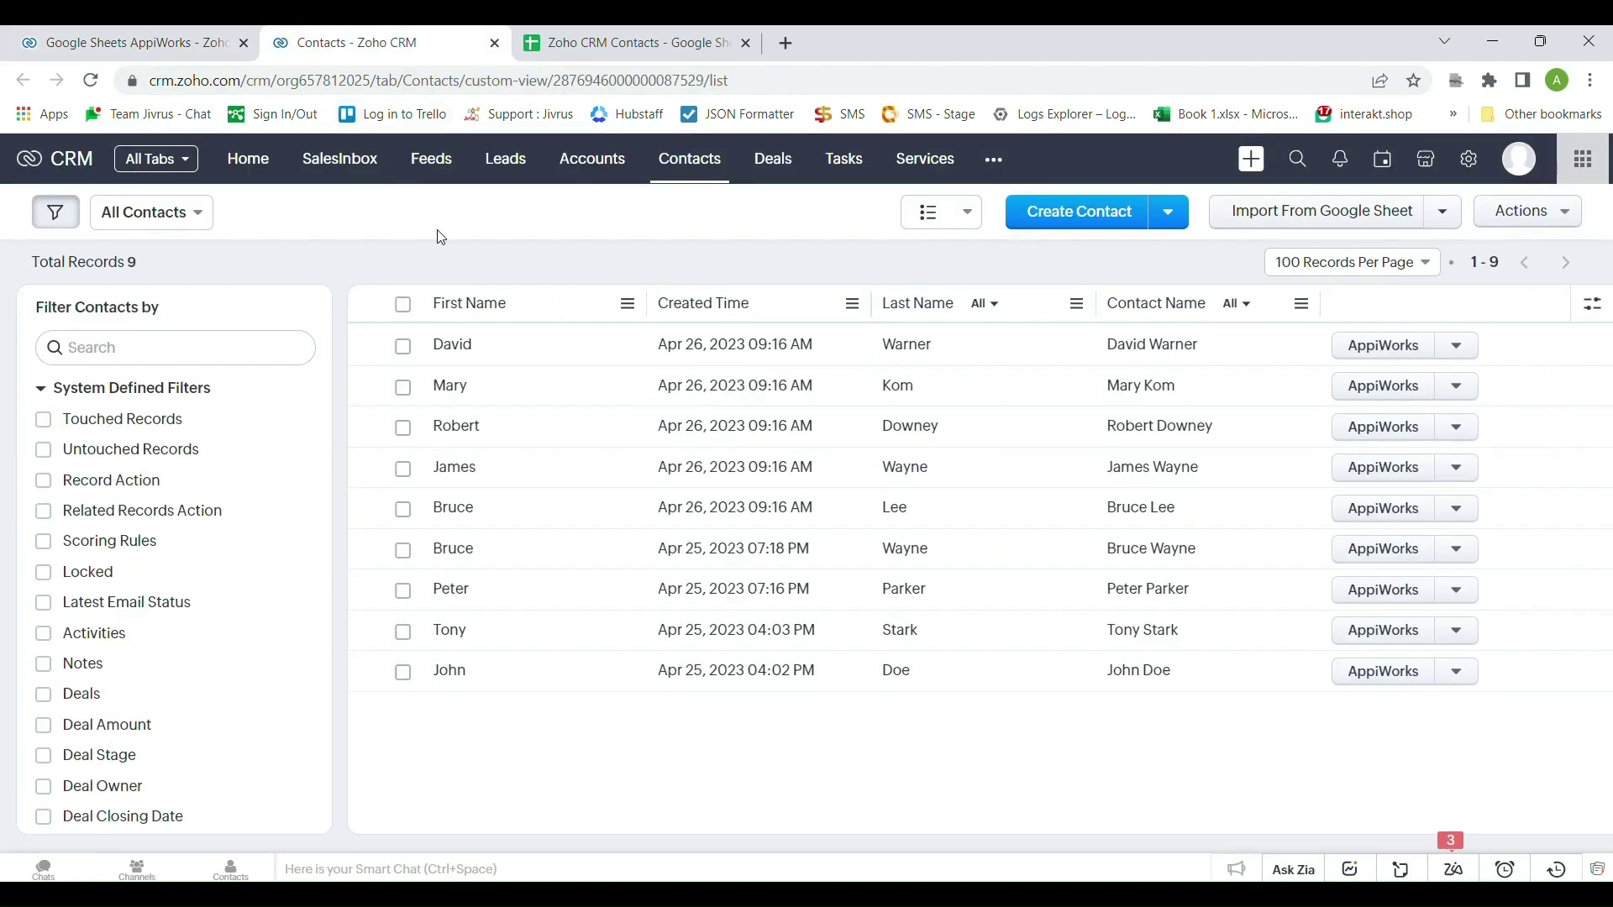
pyautogui.click(403, 346)
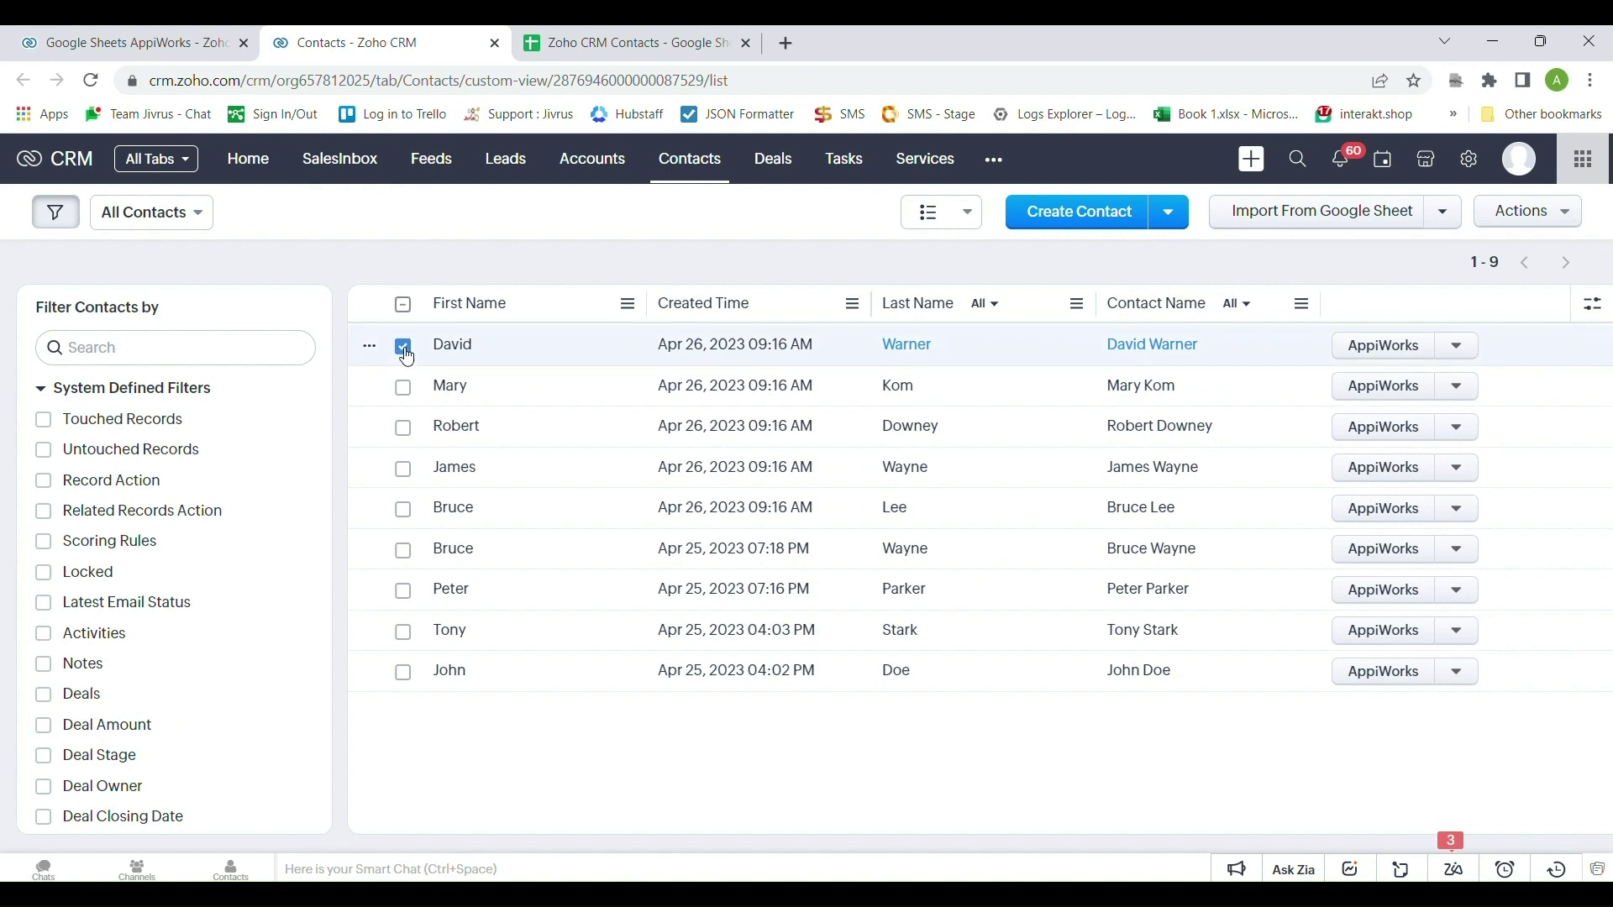
pyautogui.click(404, 392)
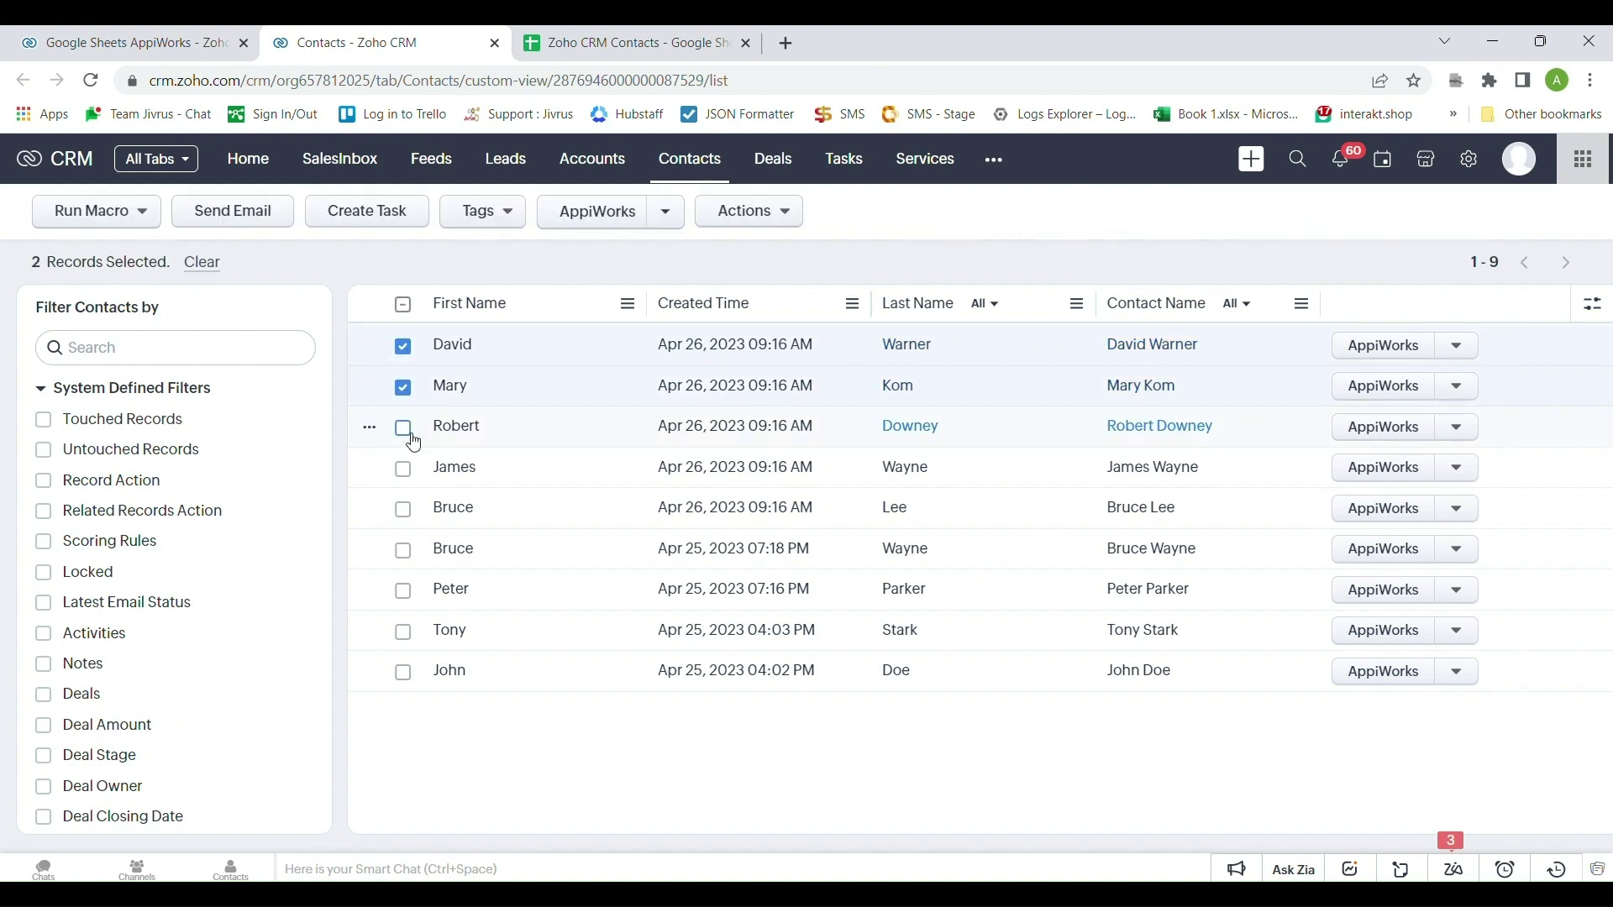
pyautogui.click(404, 428)
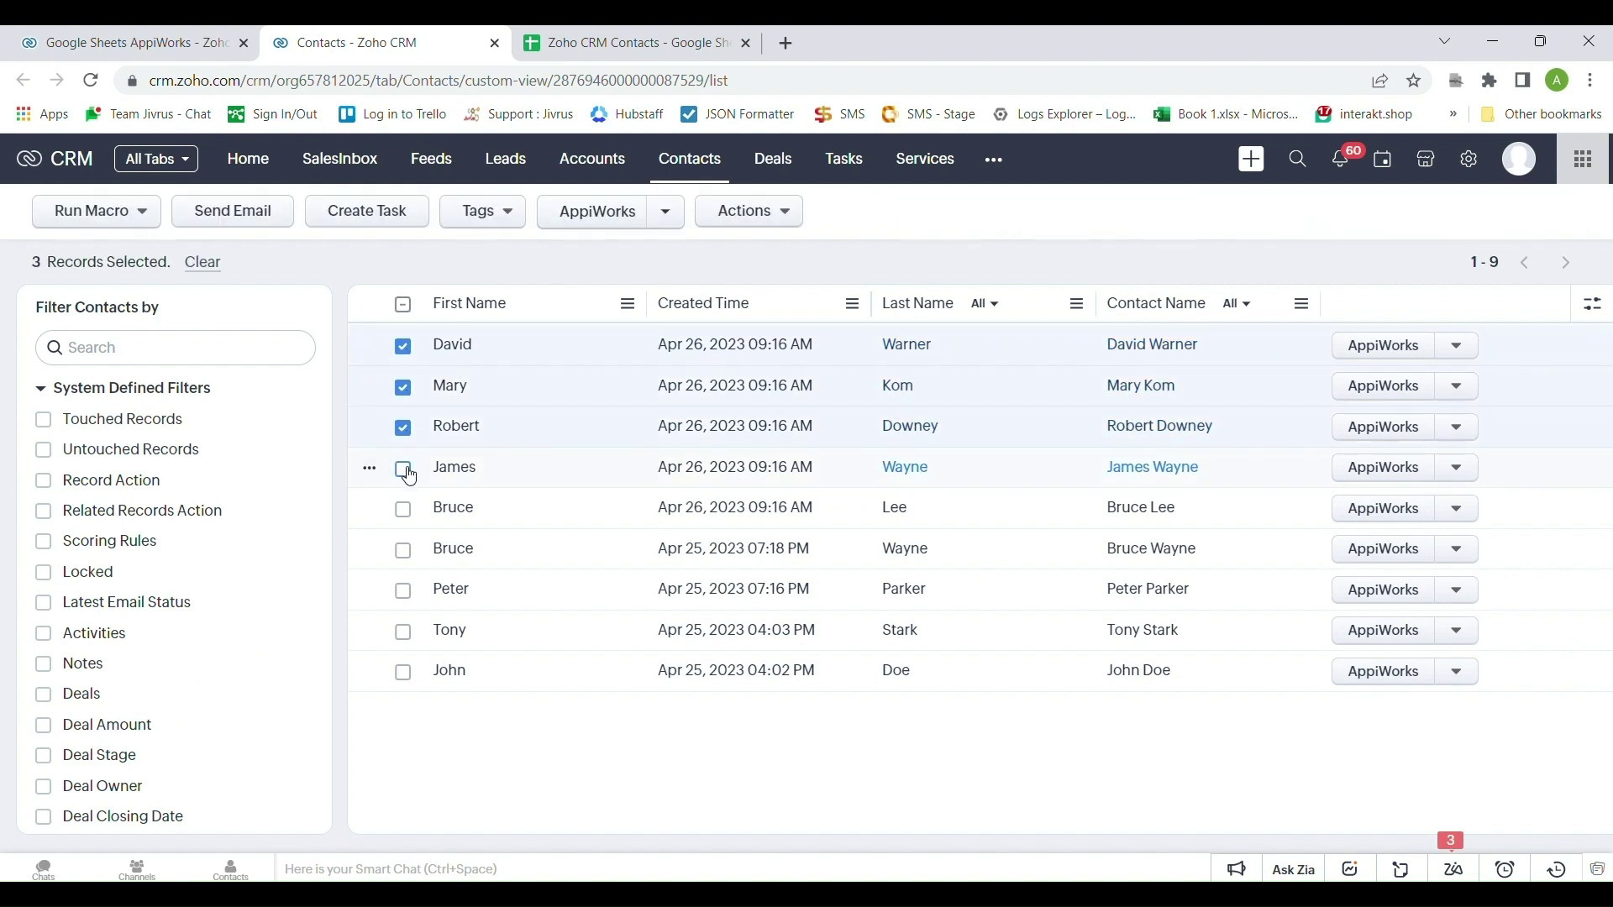
pyautogui.click(404, 470)
pyautogui.click(409, 520)
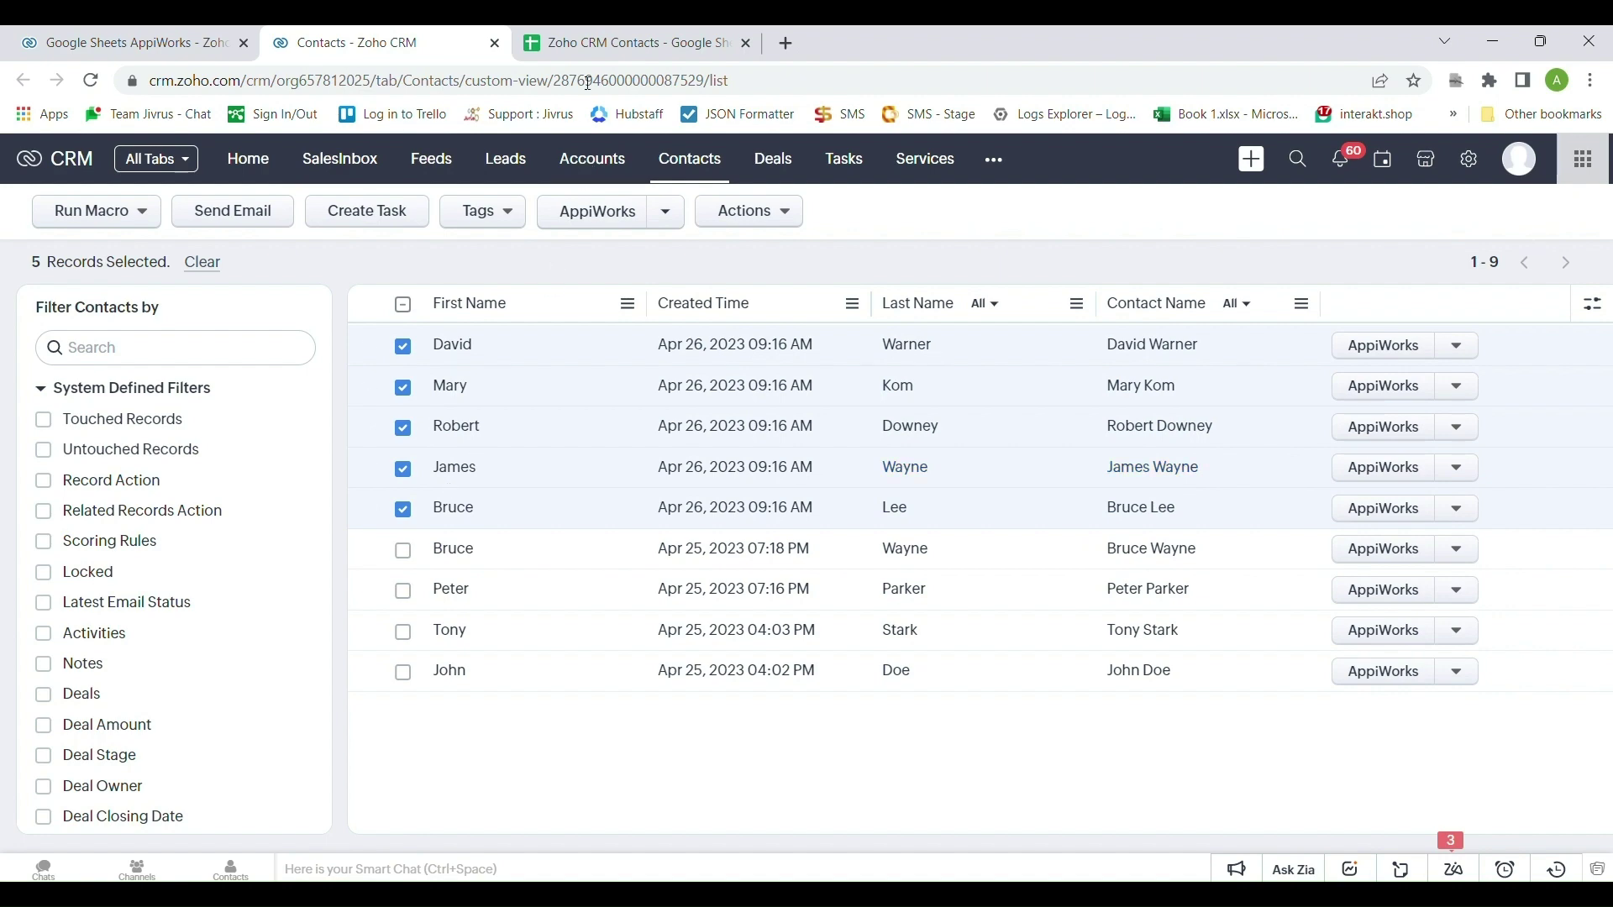
pyautogui.click(579, 36)
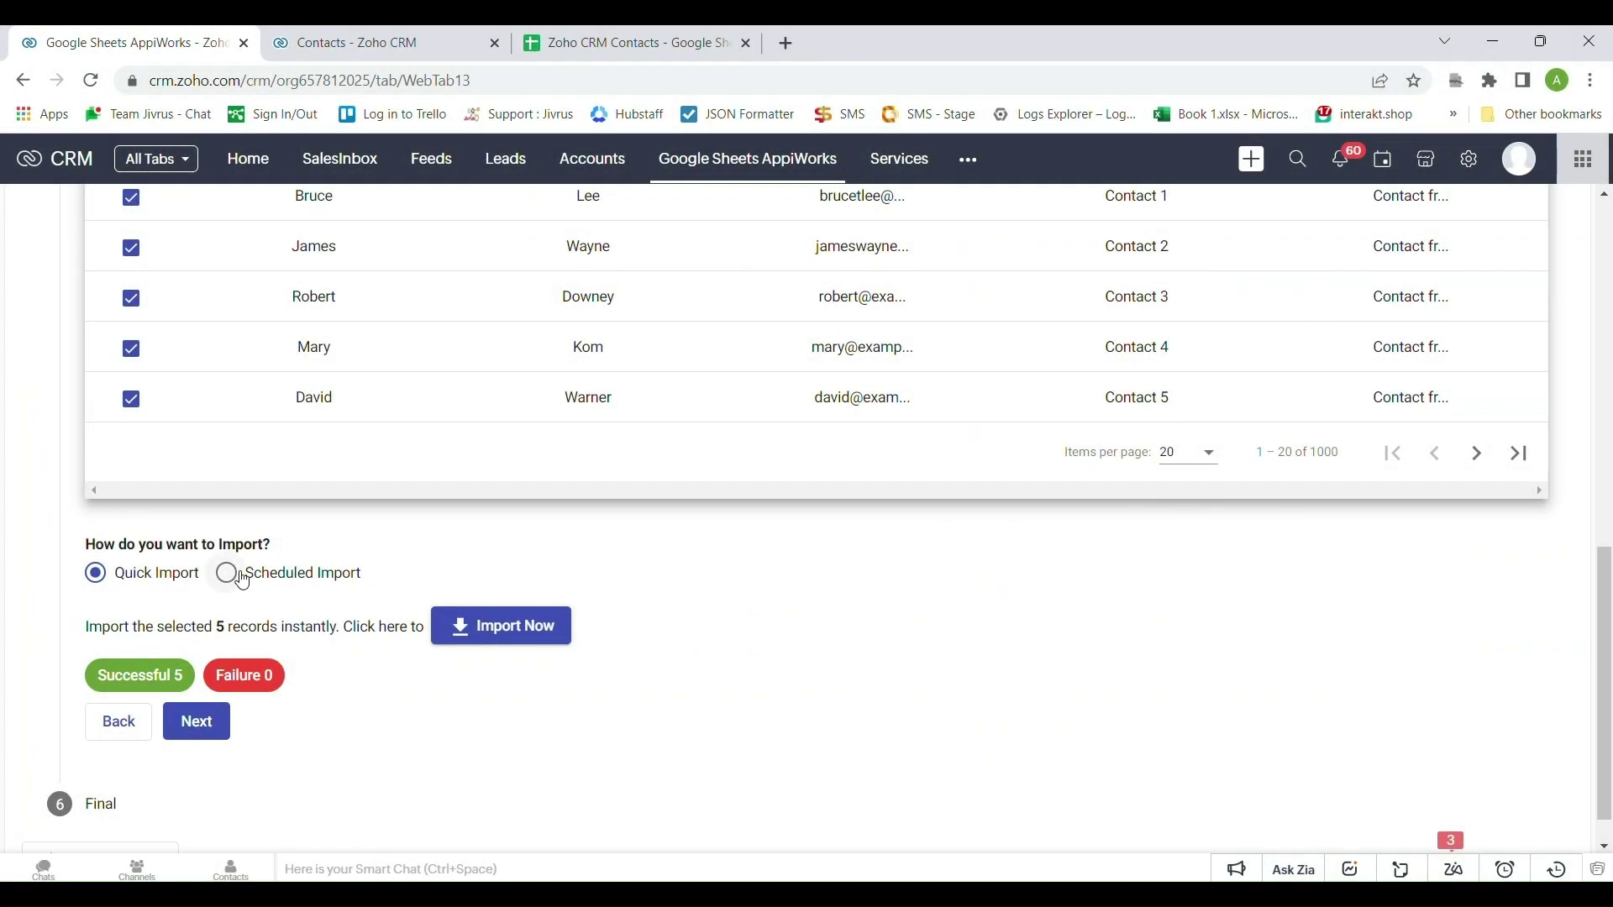
# Make it a Scheduled Import with Incremental Import off and the interval set to Hourly
pyautogui.click(236, 573)
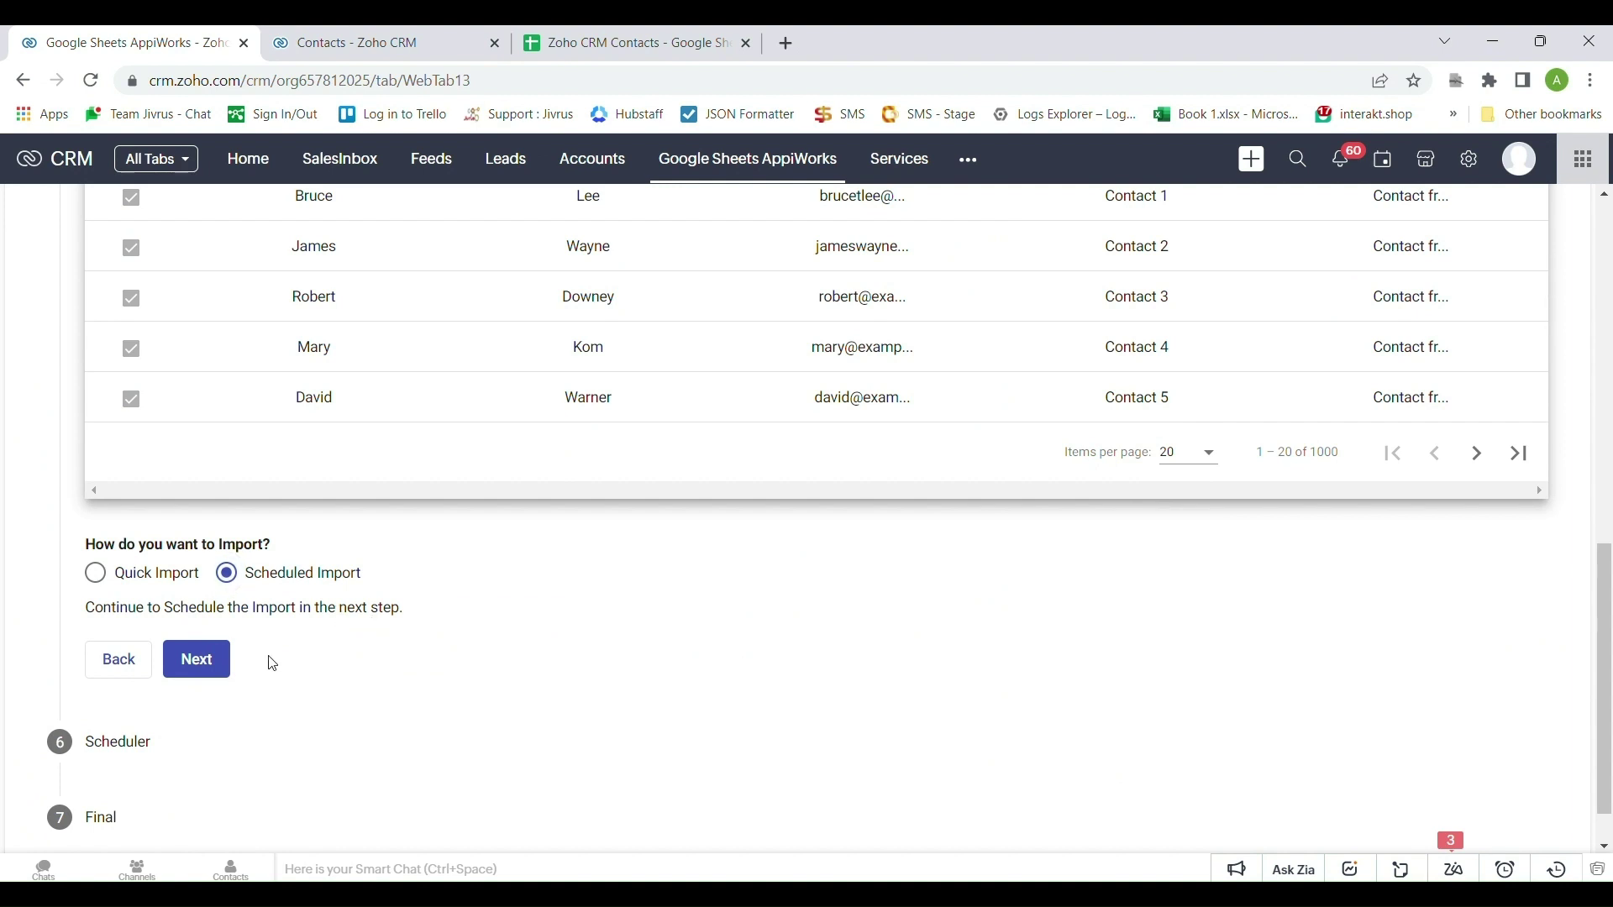
pyautogui.click(208, 665)
pyautogui.scroll(-5, 268, 647)
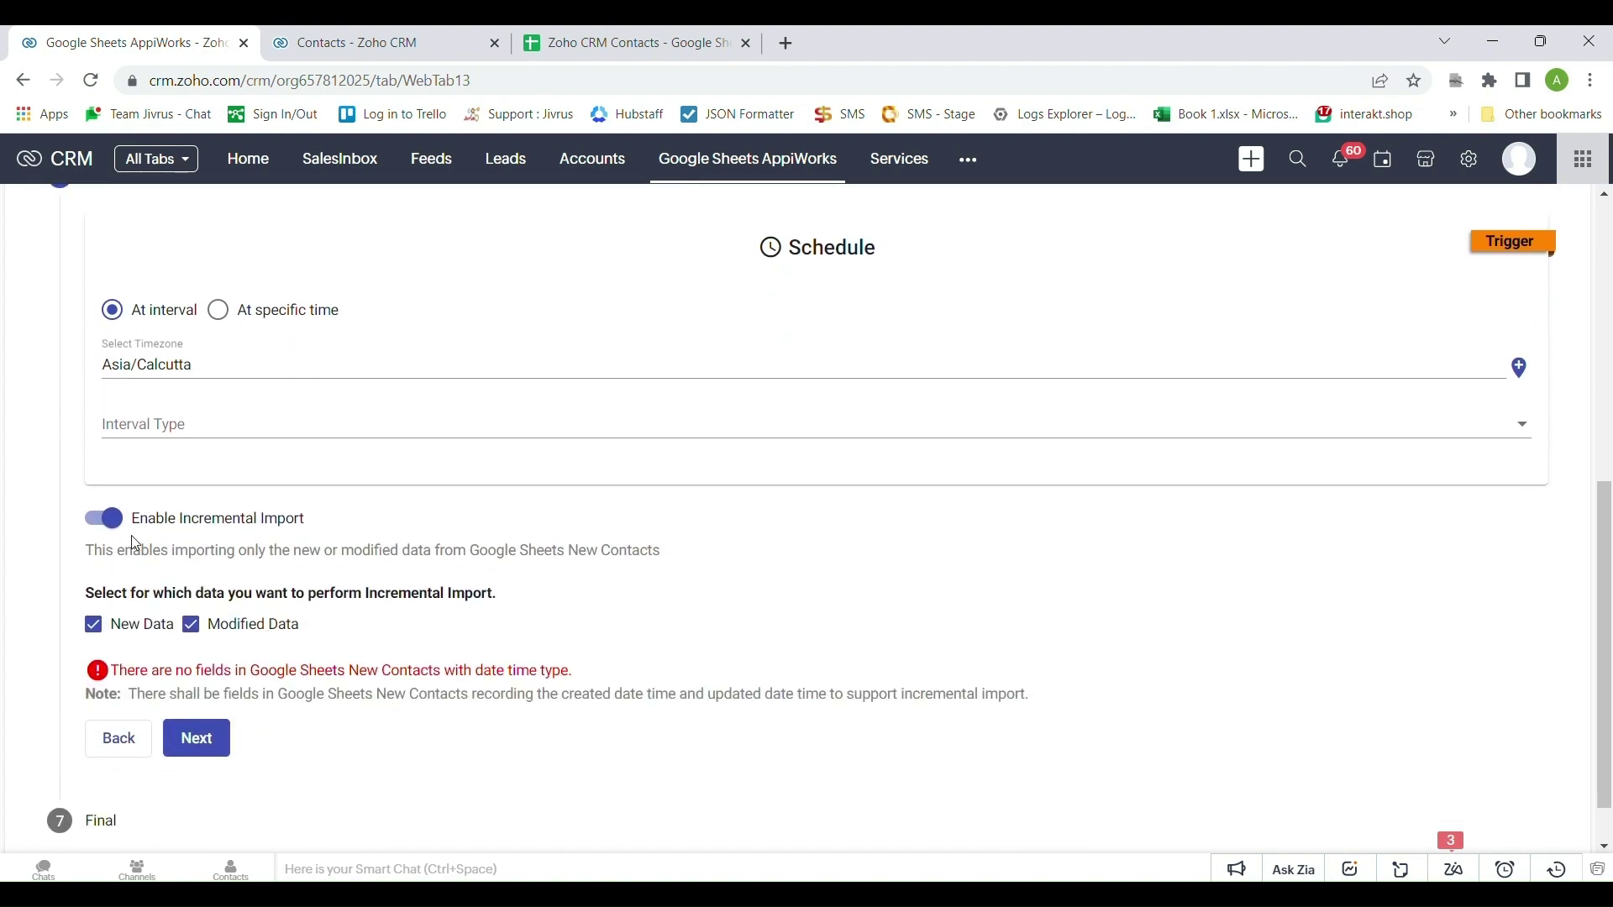
pyautogui.click(109, 520)
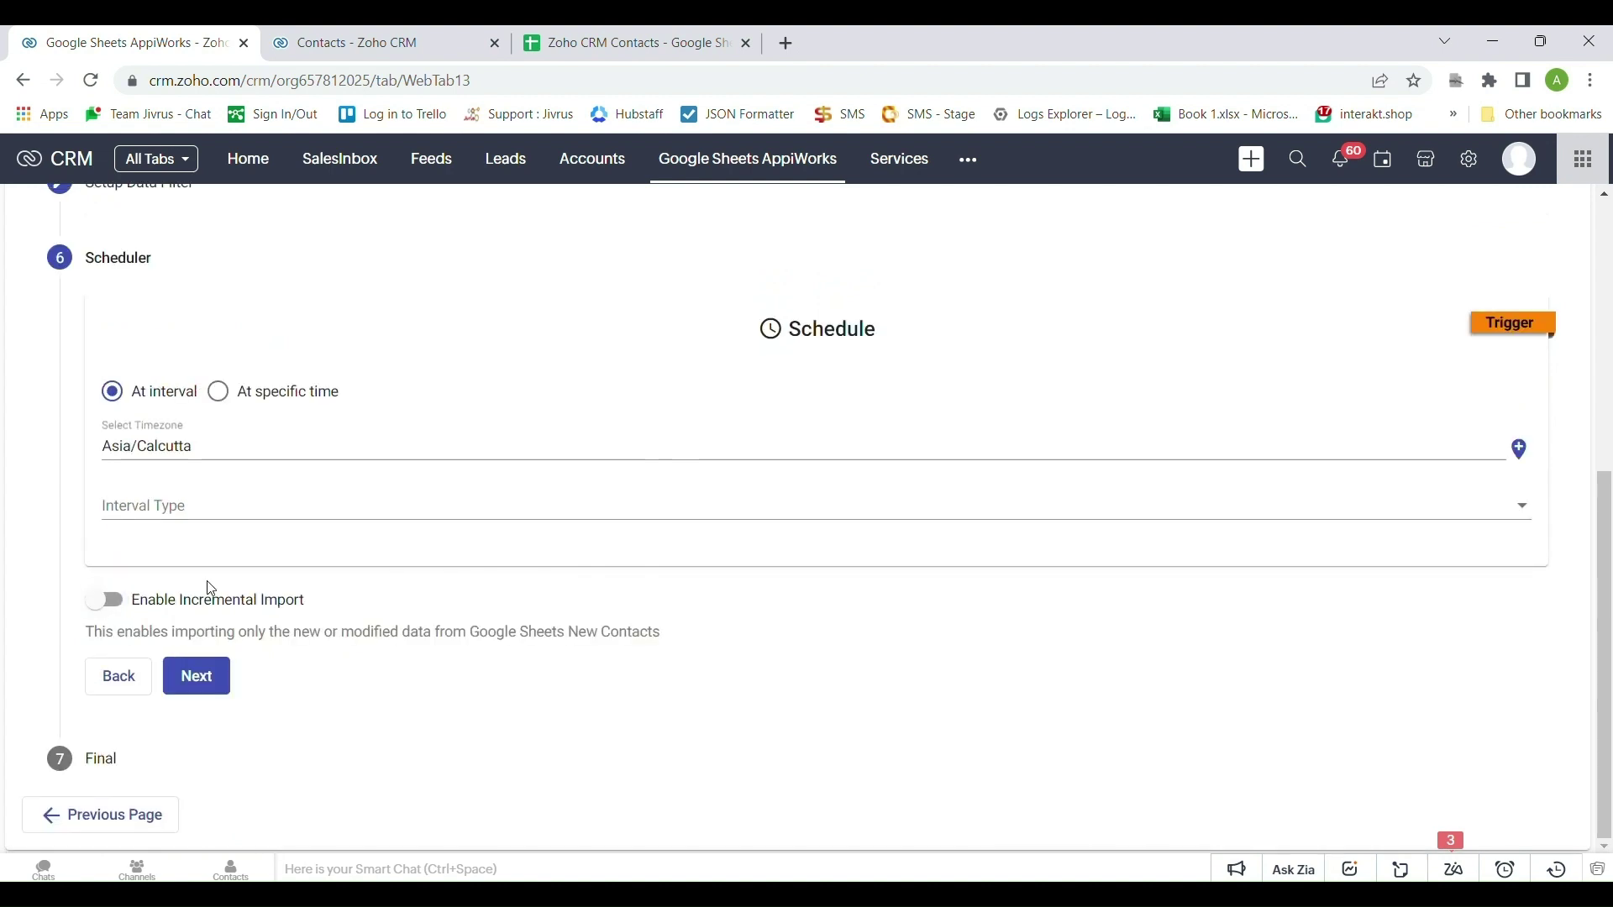
pyautogui.click(248, 512)
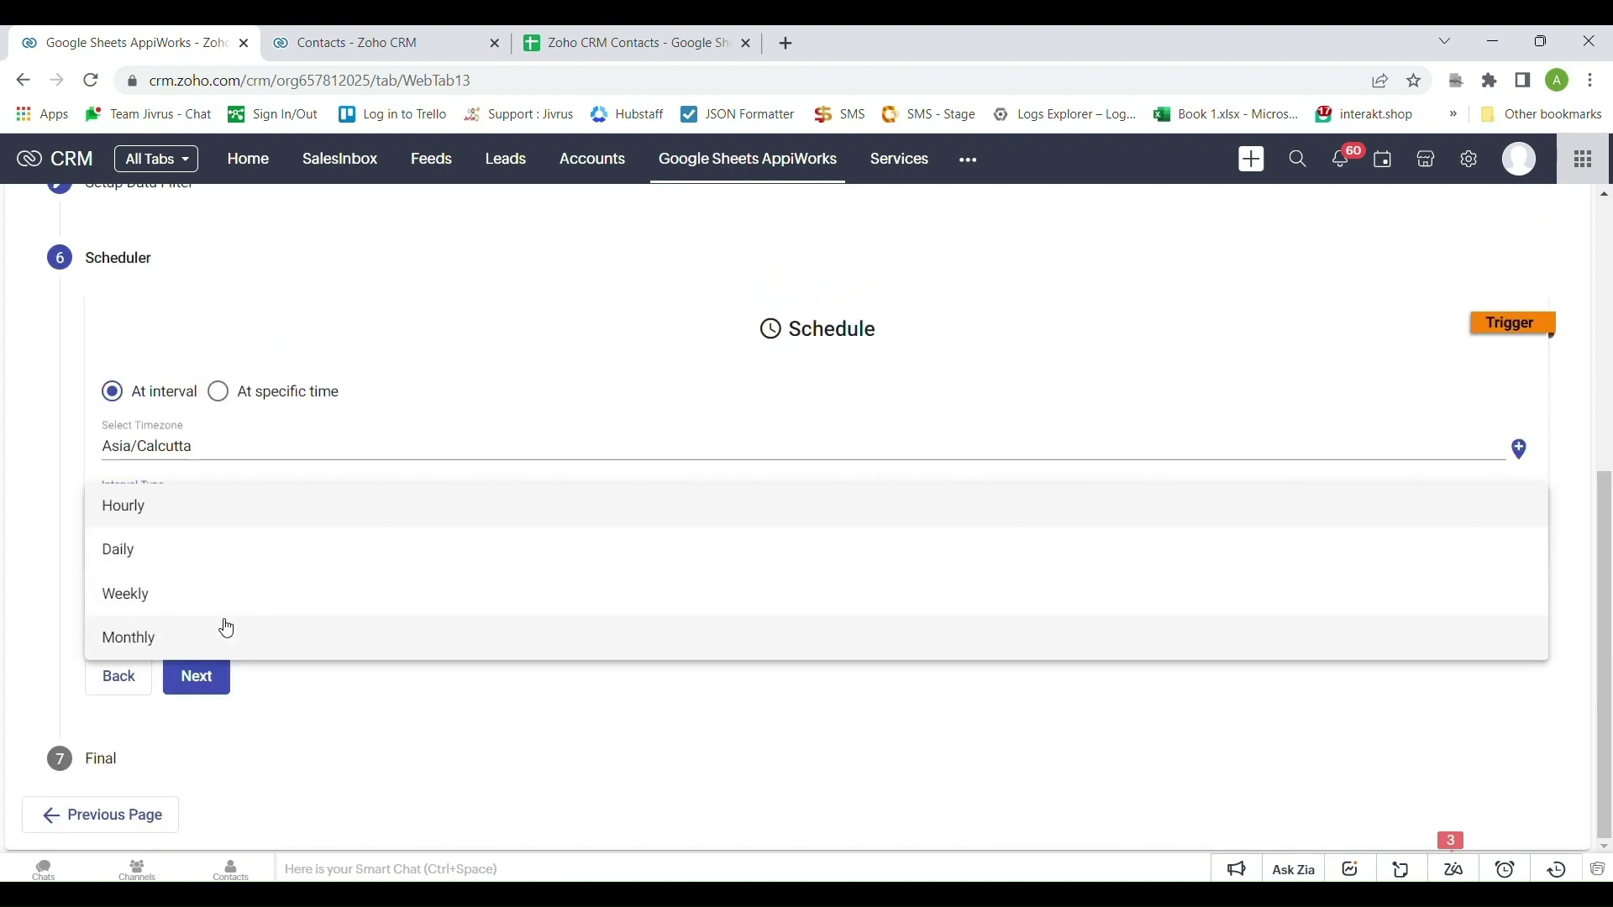
pyautogui.click(230, 505)
pyautogui.scroll(-1, 250, 521)
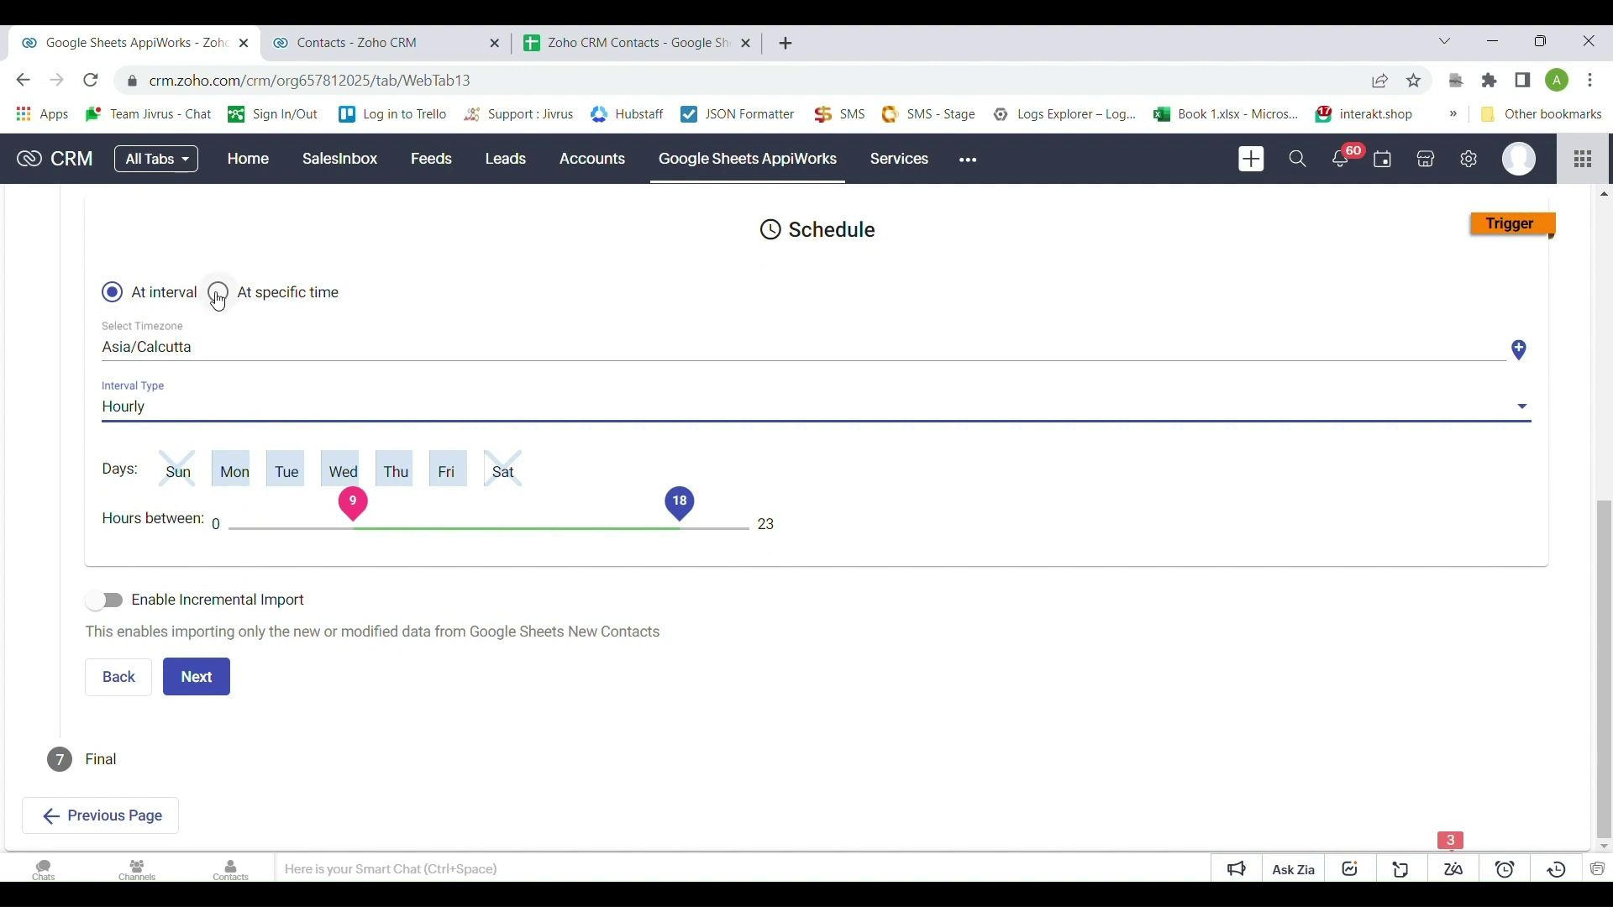
# Schedule the import at a specific time, 4/26/2023 09:22 AM, and save the service
pyautogui.click(220, 298)
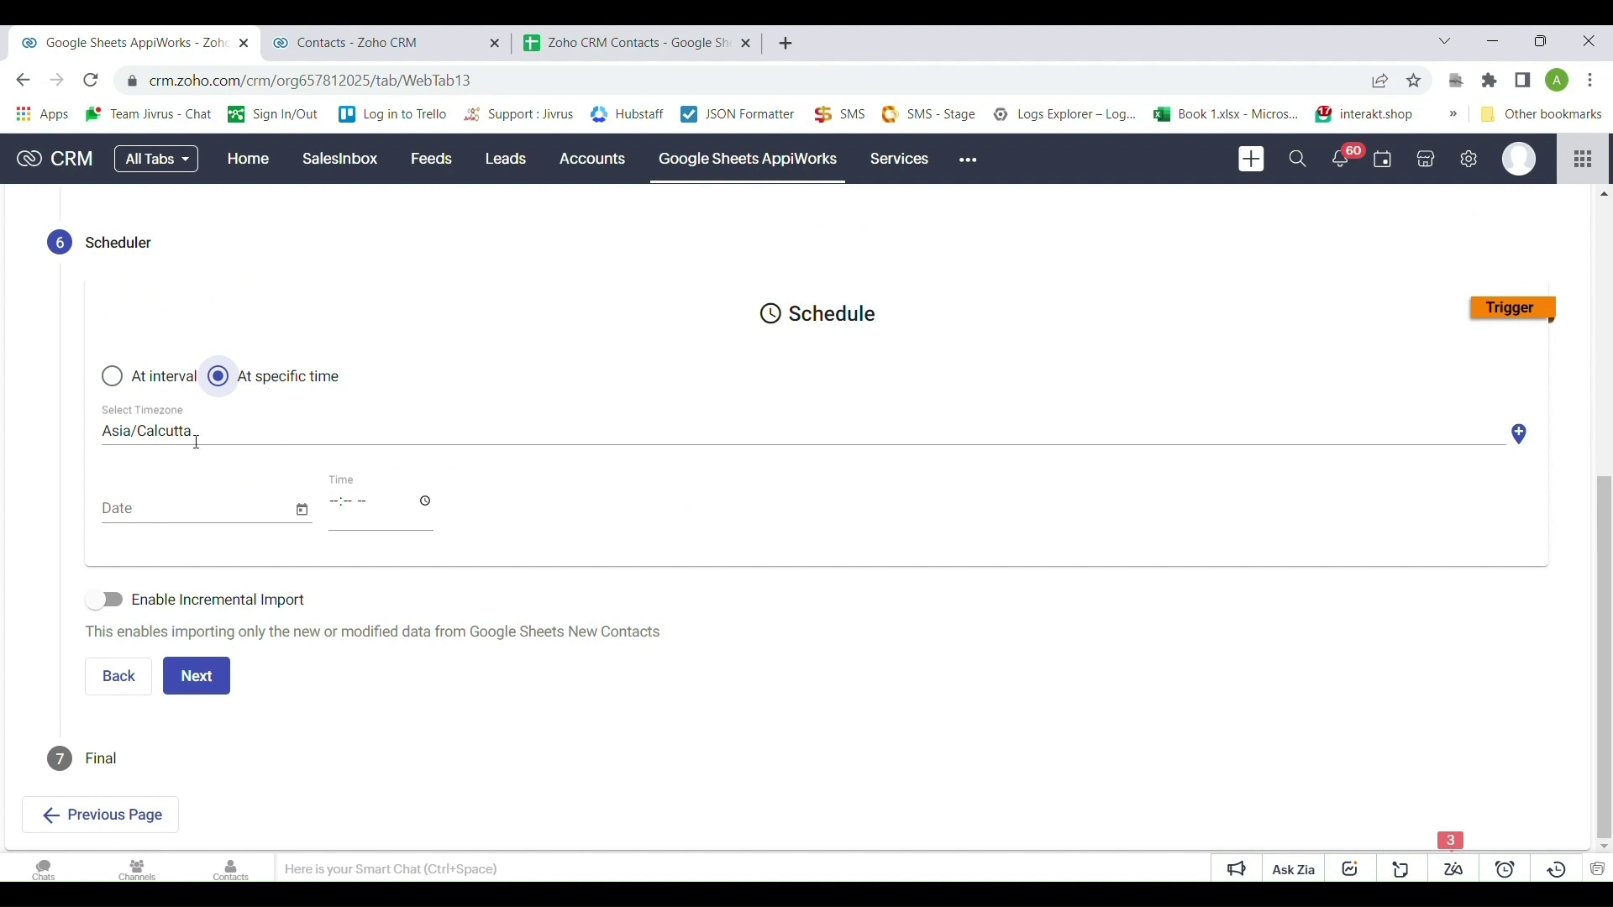
pyautogui.click(299, 511)
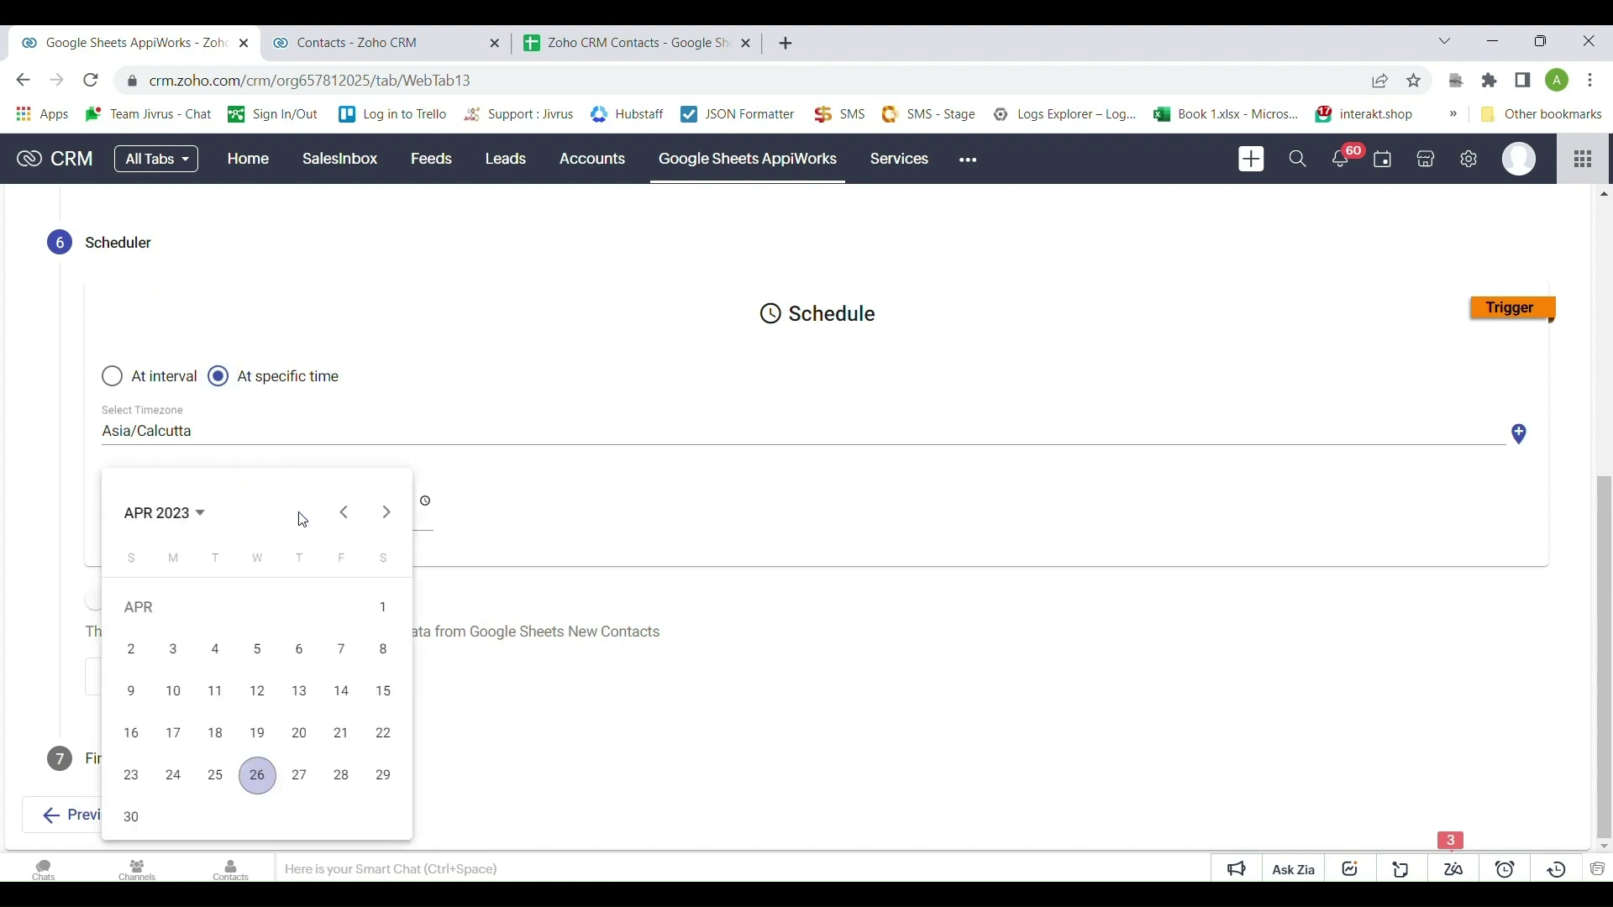
pyautogui.click(253, 781)
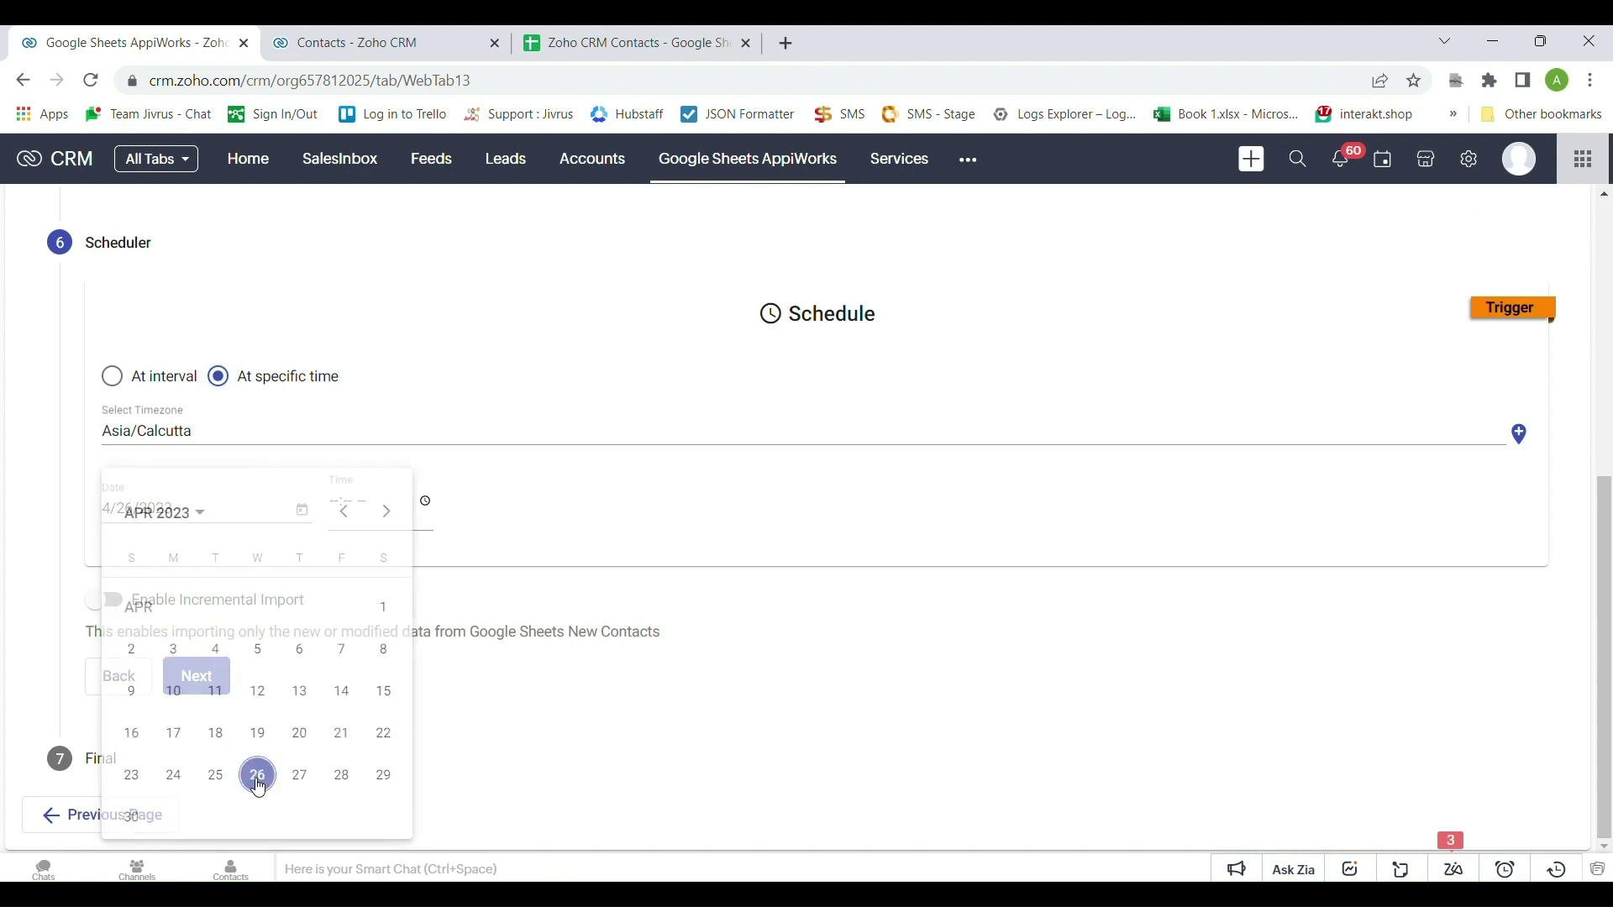
pyautogui.click(426, 502)
pyautogui.click(587, 684)
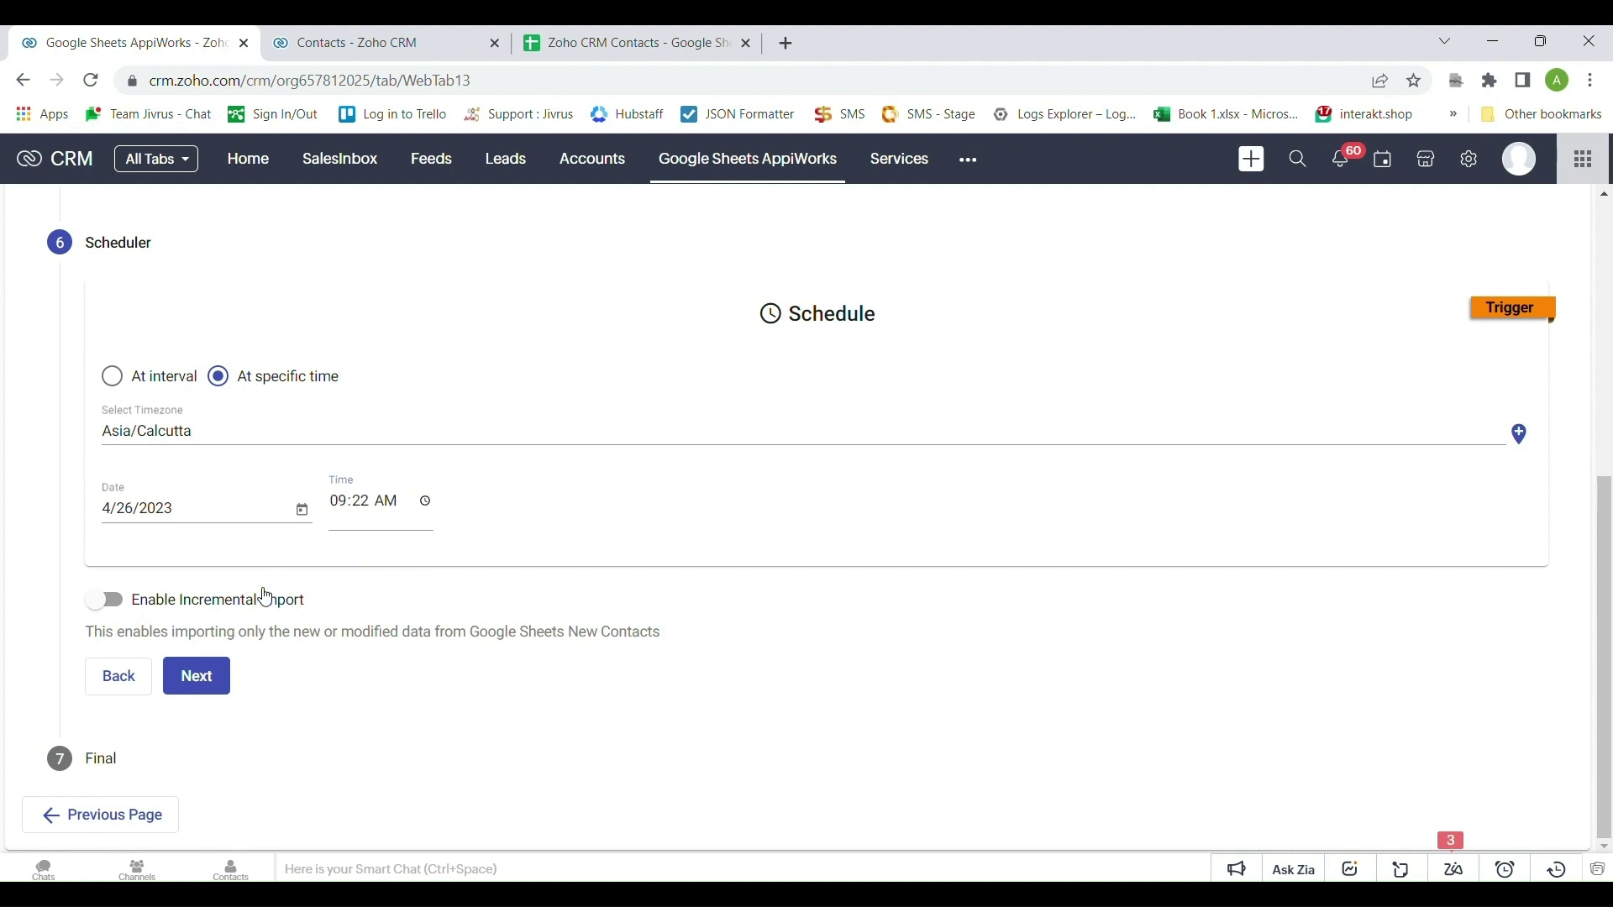
pyautogui.click(223, 684)
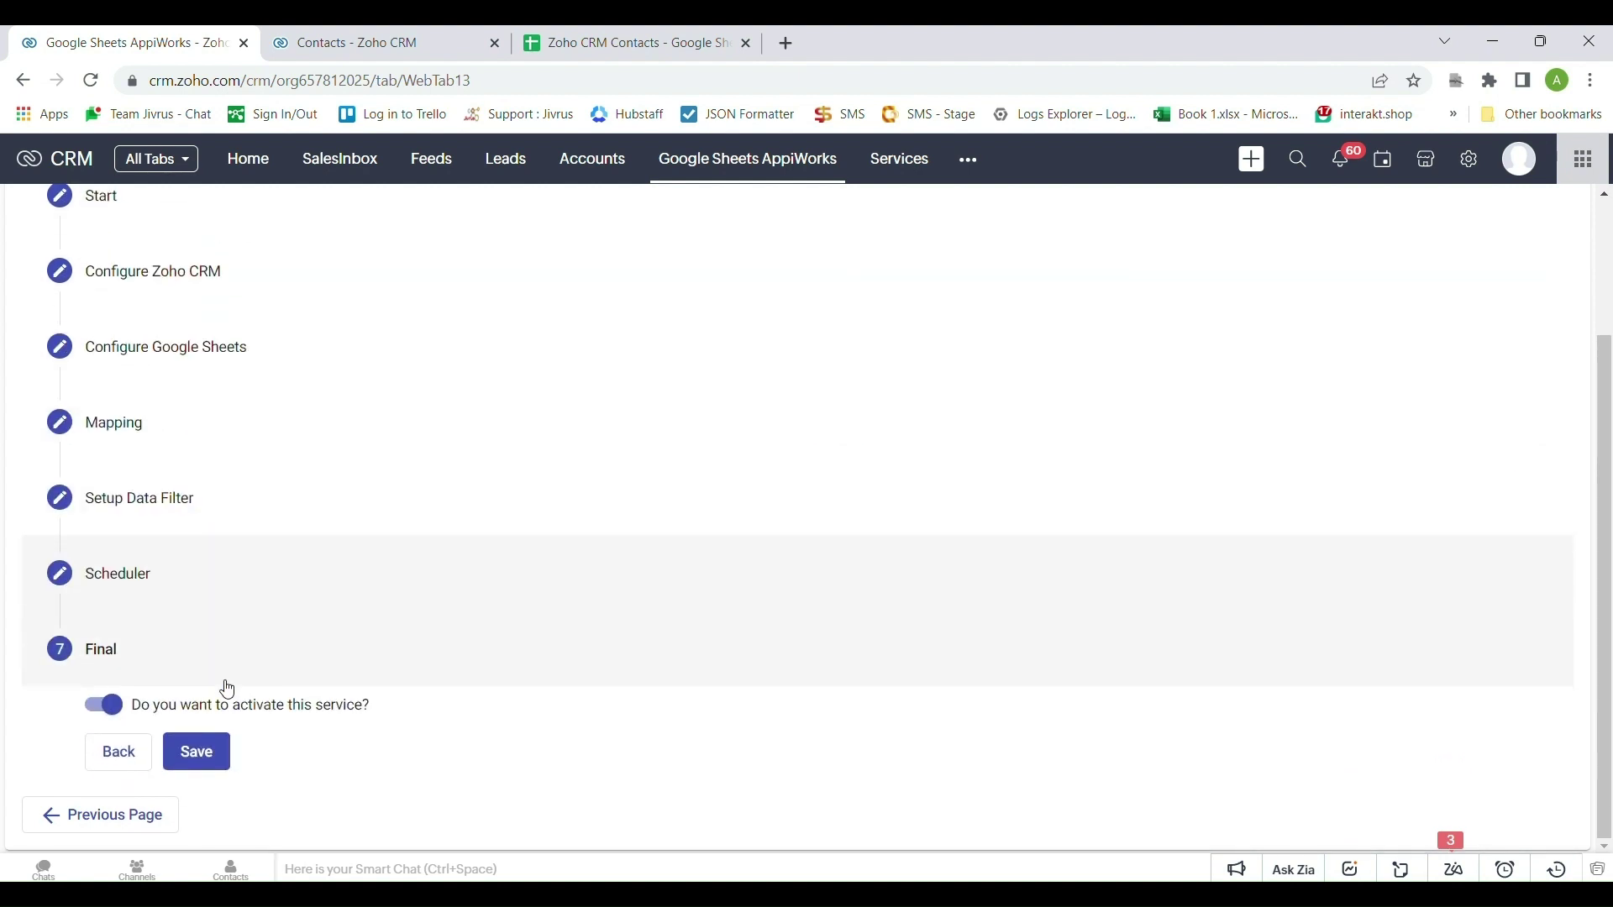
pyautogui.click(212, 753)
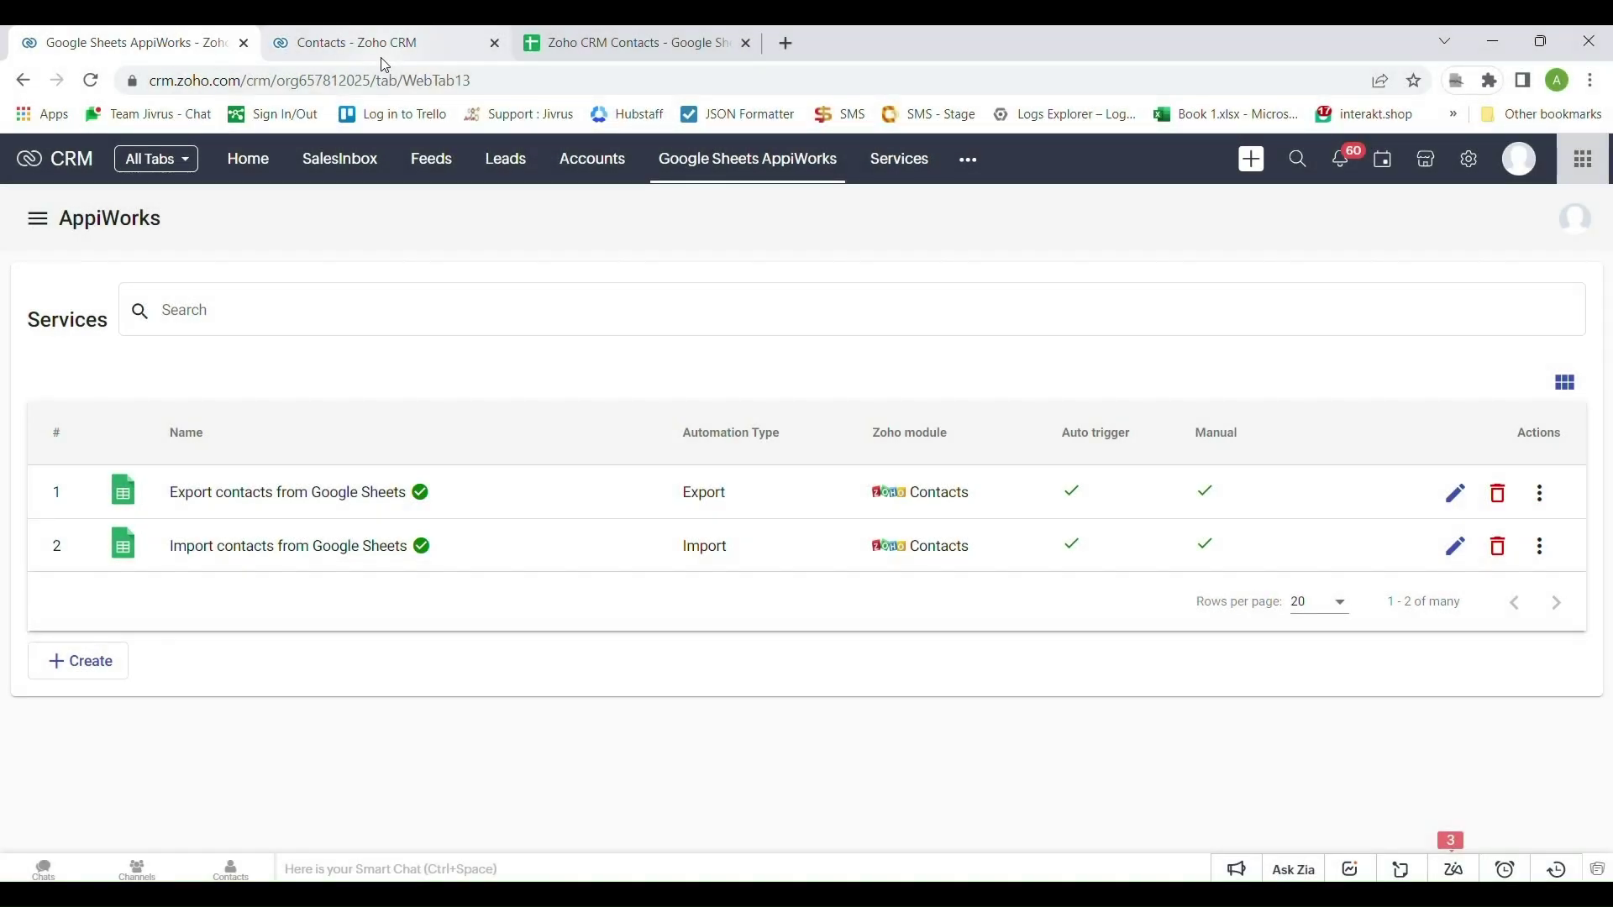
# Tick the imported contacts in Contacts, check their 09:22 AM creation time, and open one record
pyautogui.click(385, 52)
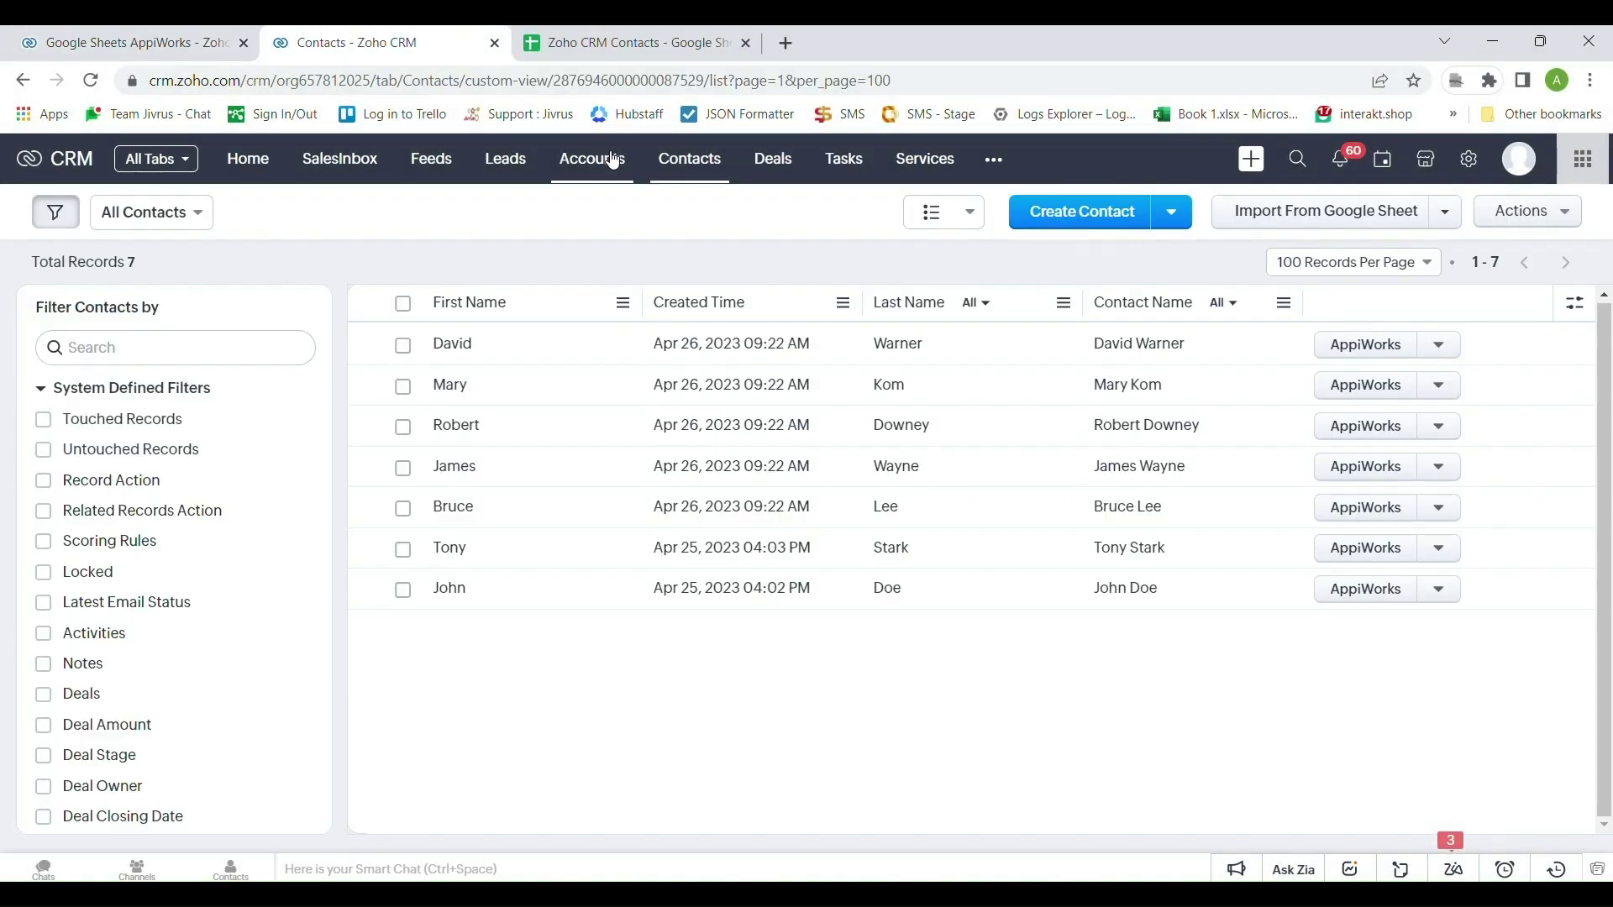
pyautogui.click(405, 353)
pyautogui.click(404, 388)
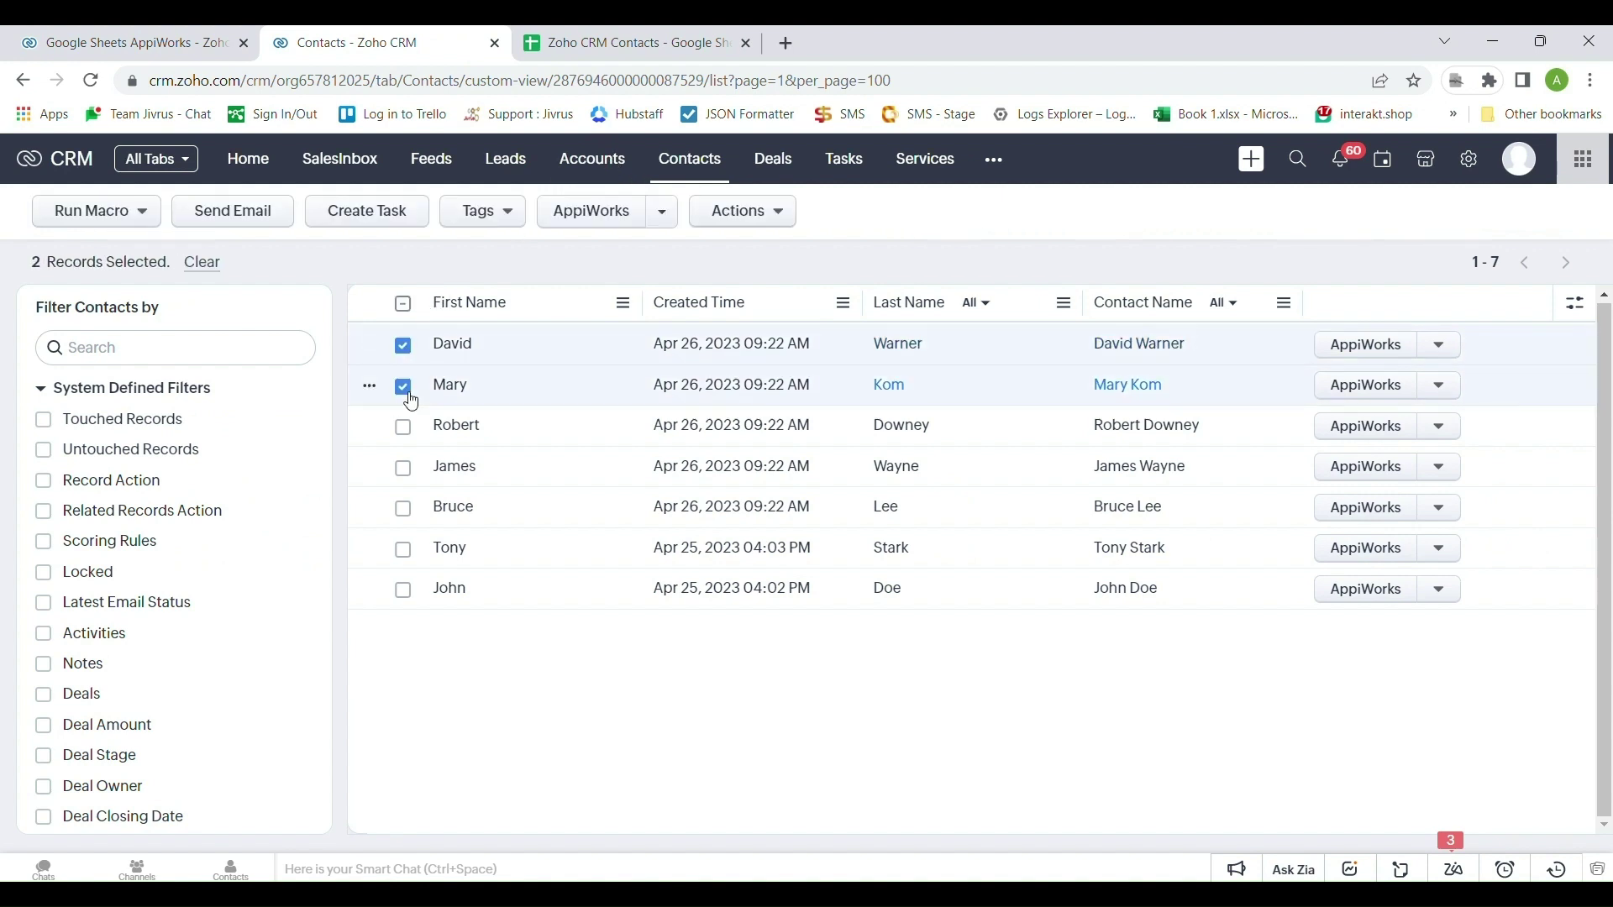
pyautogui.click(407, 470)
pyautogui.click(406, 512)
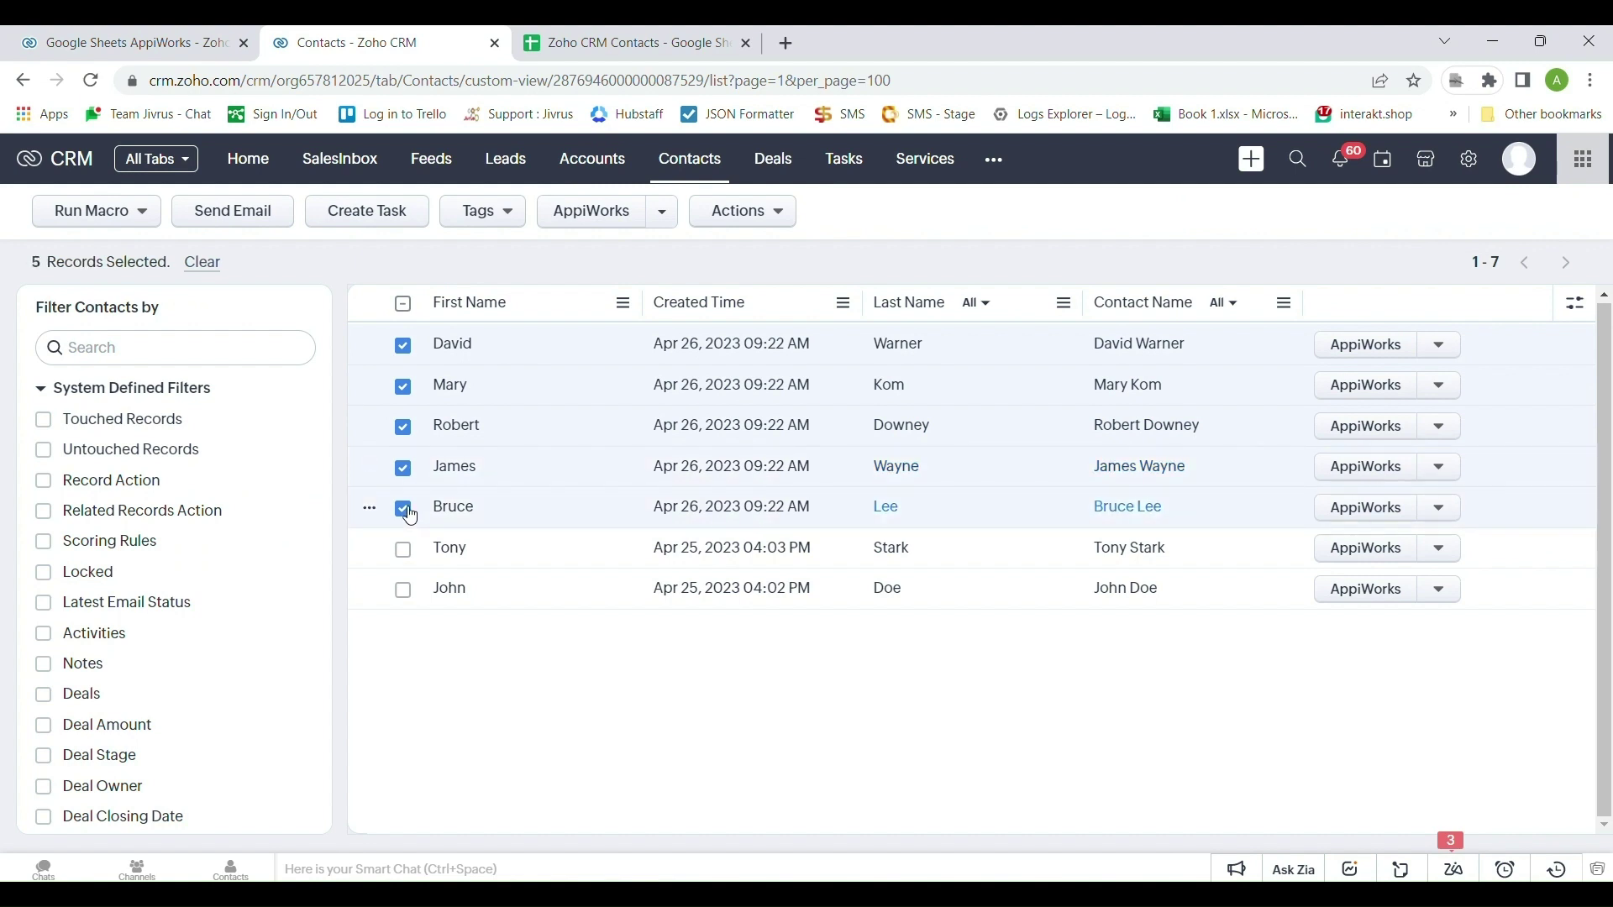
pyautogui.moveTo(655, 468); pyautogui.dragTo(798, 476)
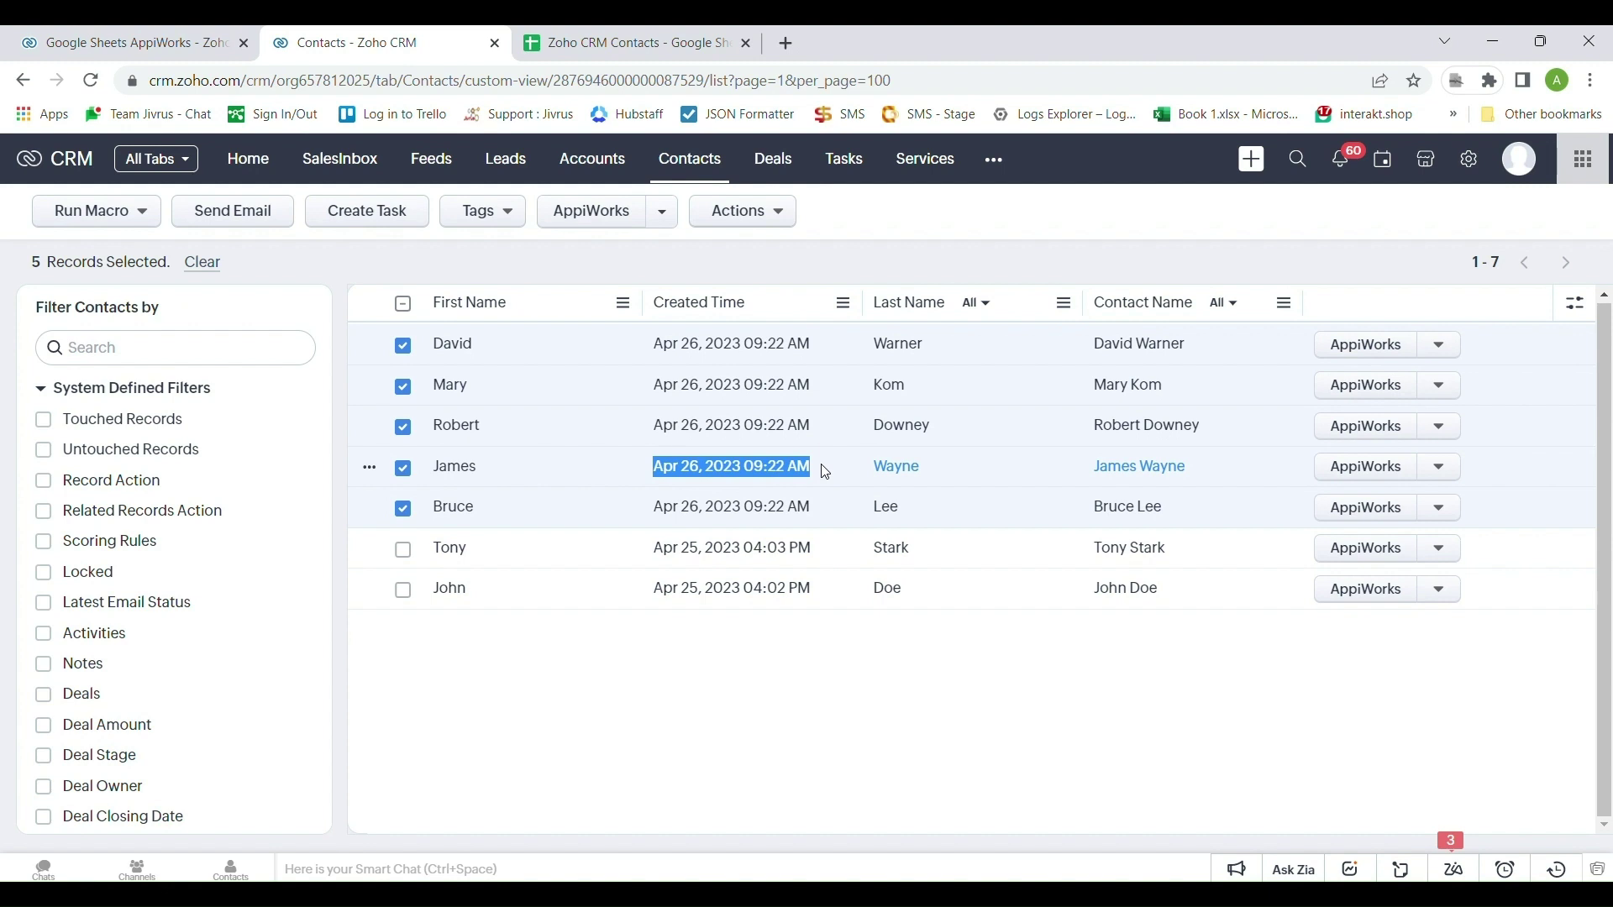
pyautogui.click(826, 472)
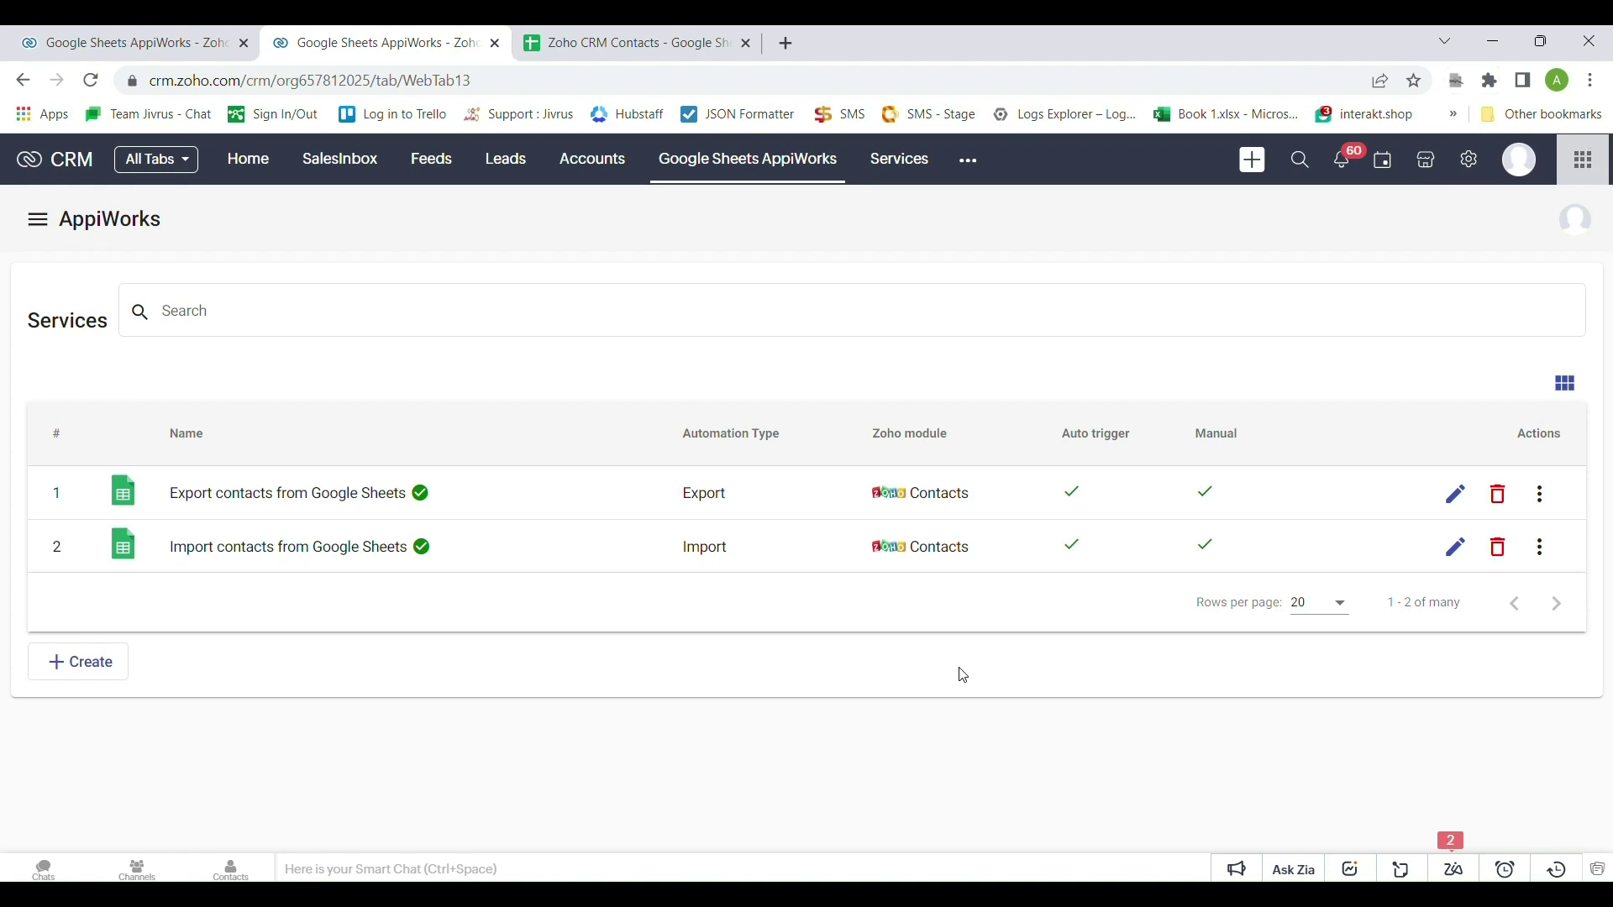
# Create a new View service named 'View Vehicle Details from Zoho CRM'
pyautogui.click(123, 662)
pyautogui.moveTo(147, 441); pyautogui.dragTo(64, 447)
pyautogui.write('View')
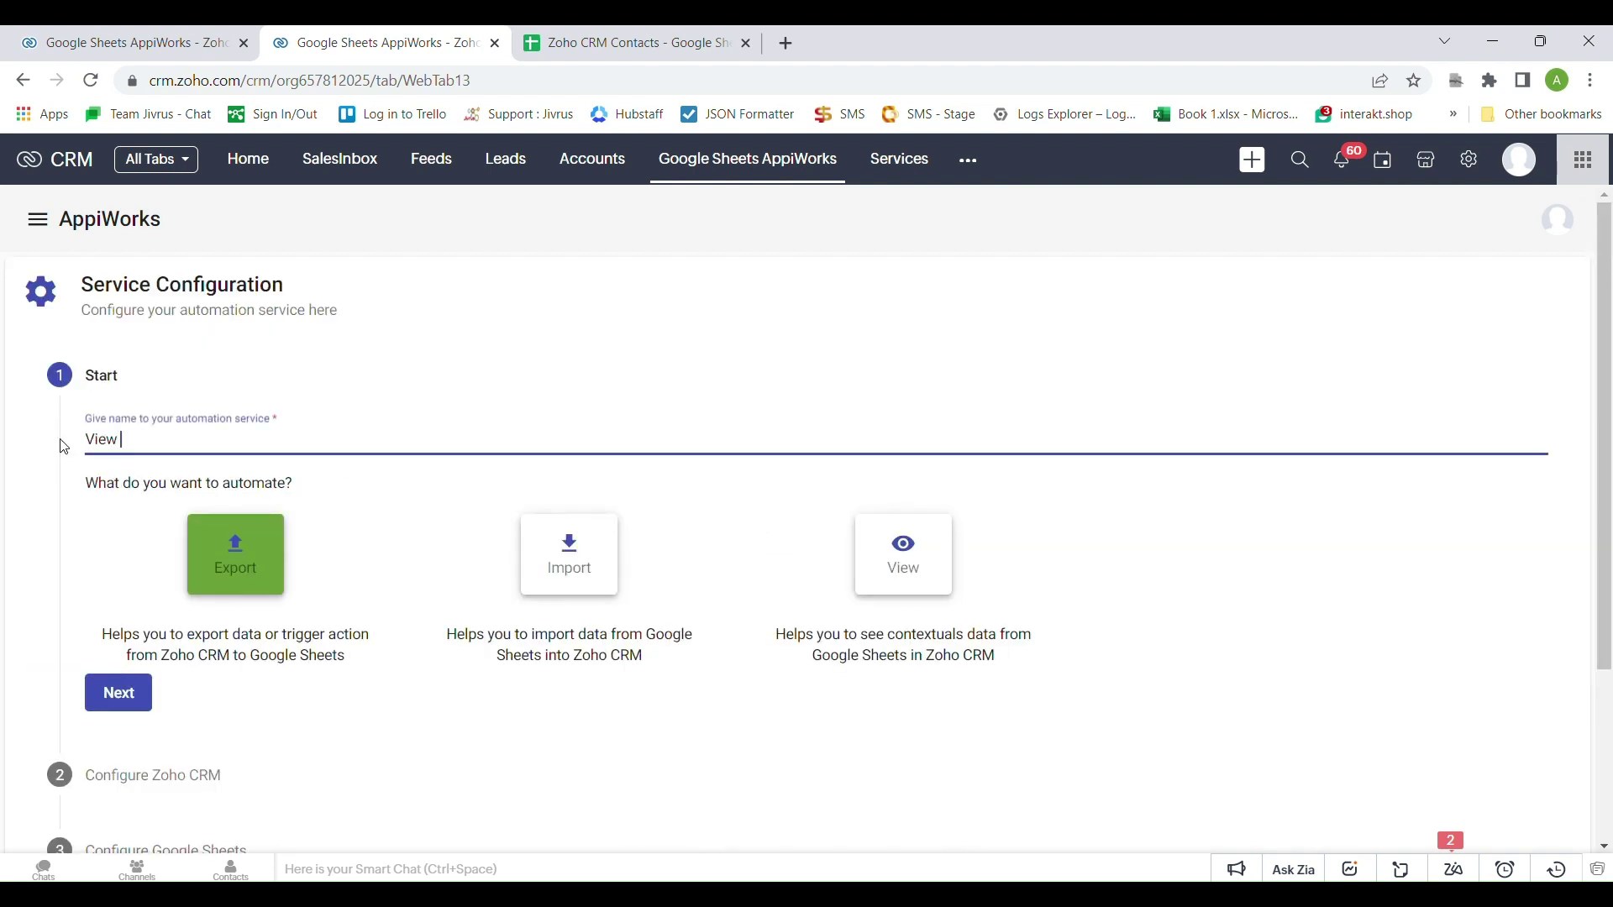
pyautogui.write(' Vehicle Details from Zoho CRM')
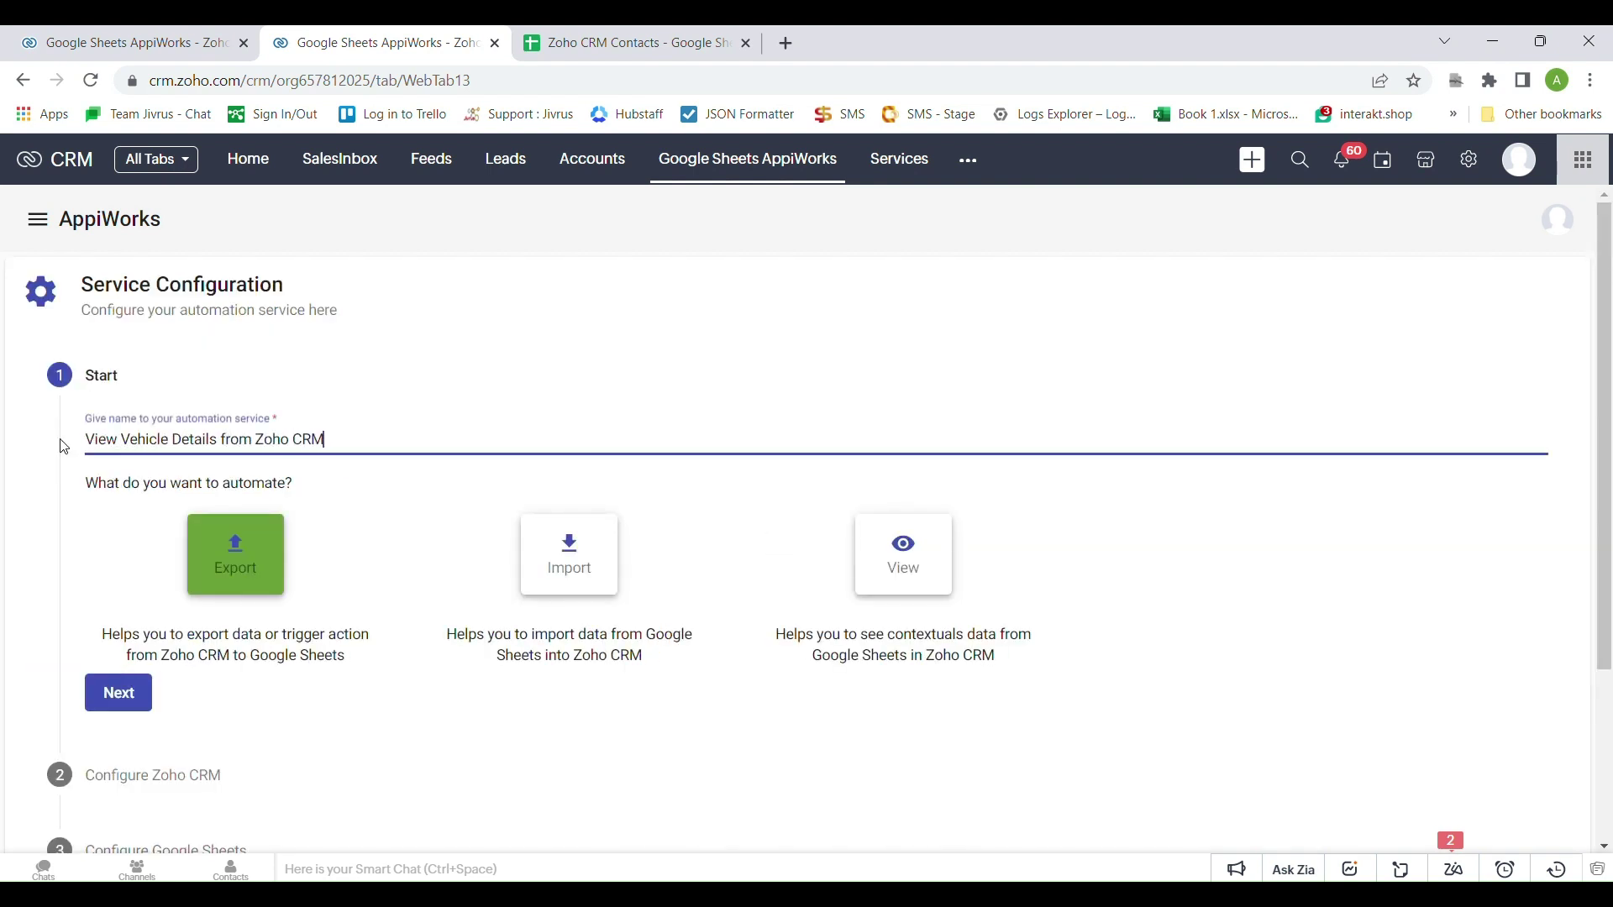
pyautogui.click(375, 536)
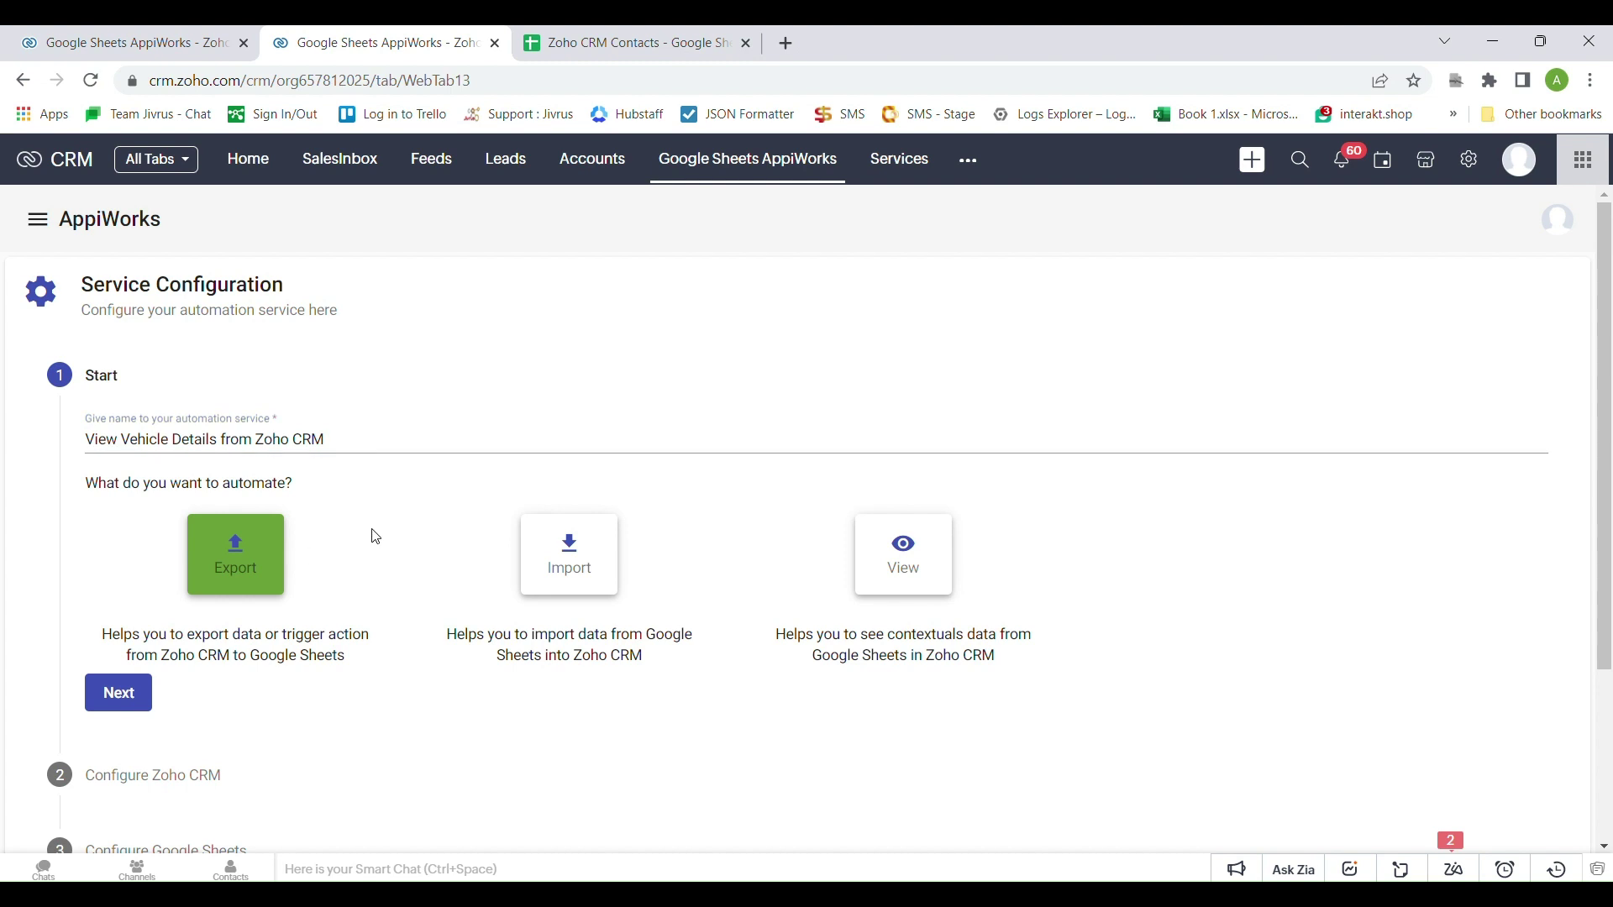
pyautogui.click(945, 547)
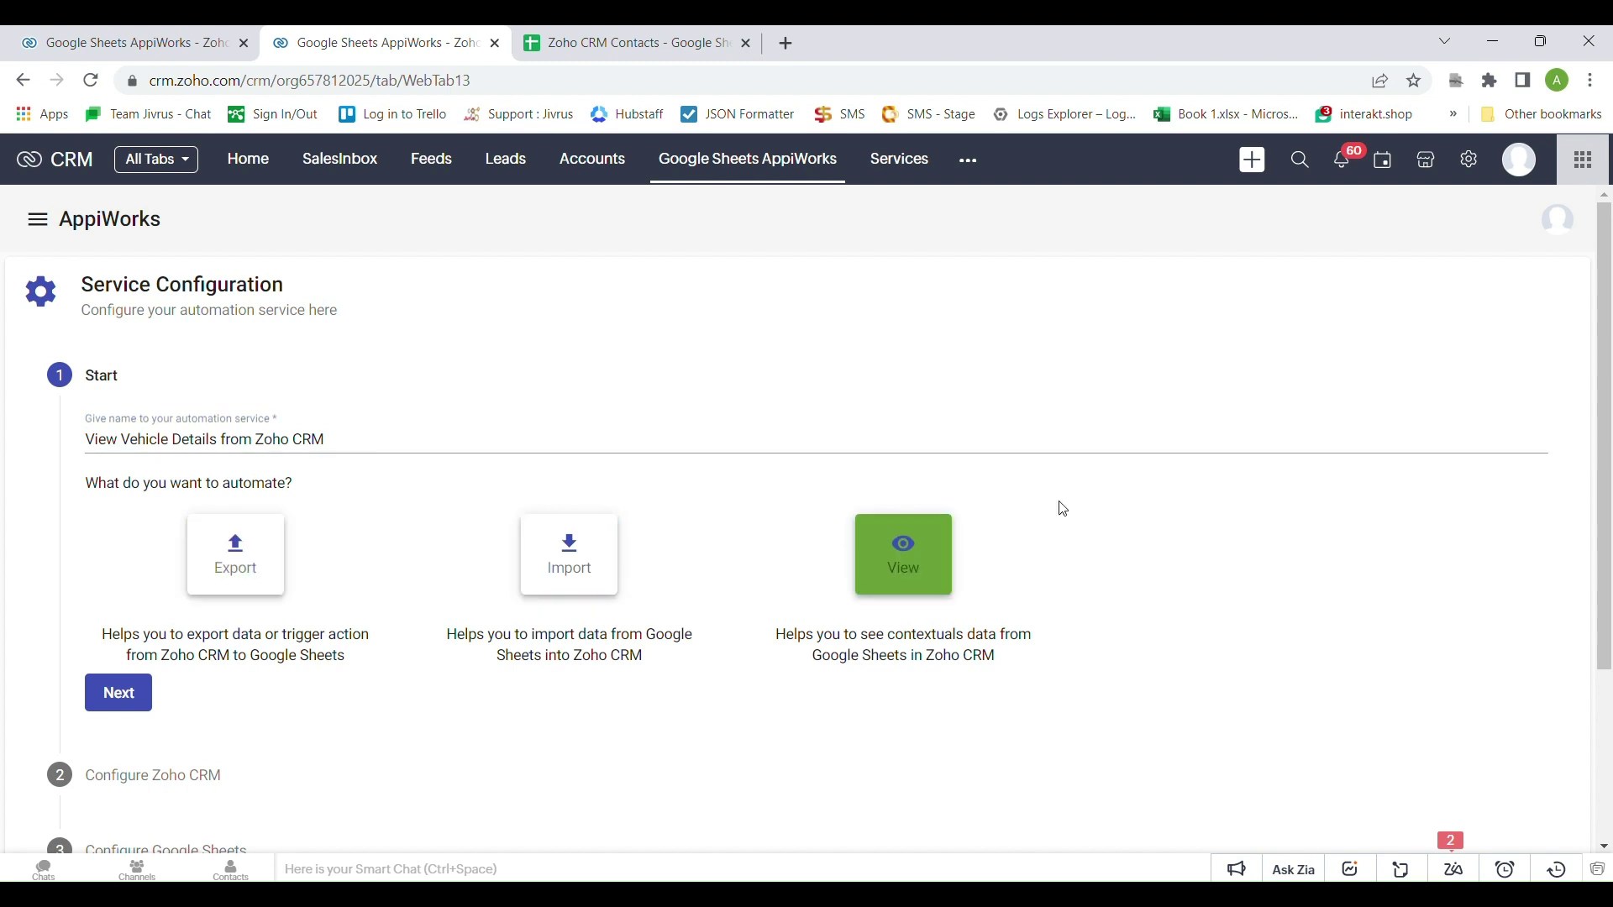
pyautogui.click(116, 694)
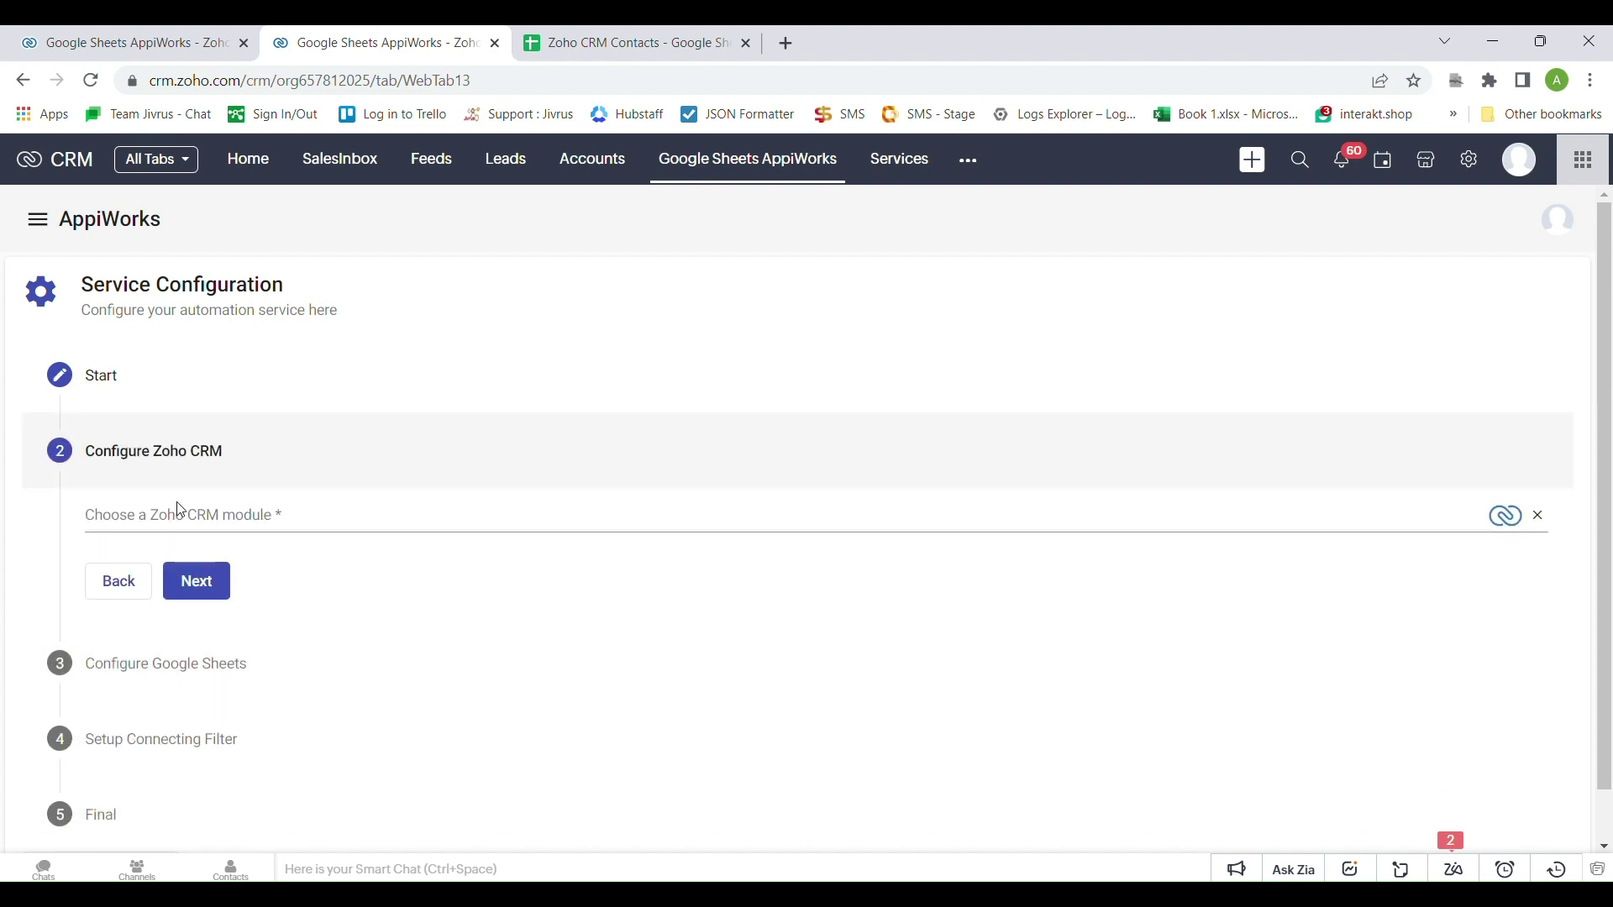
# Choose Contacts as the service's CRM module and continue to the Google Sheets step
pyautogui.click(178, 514)
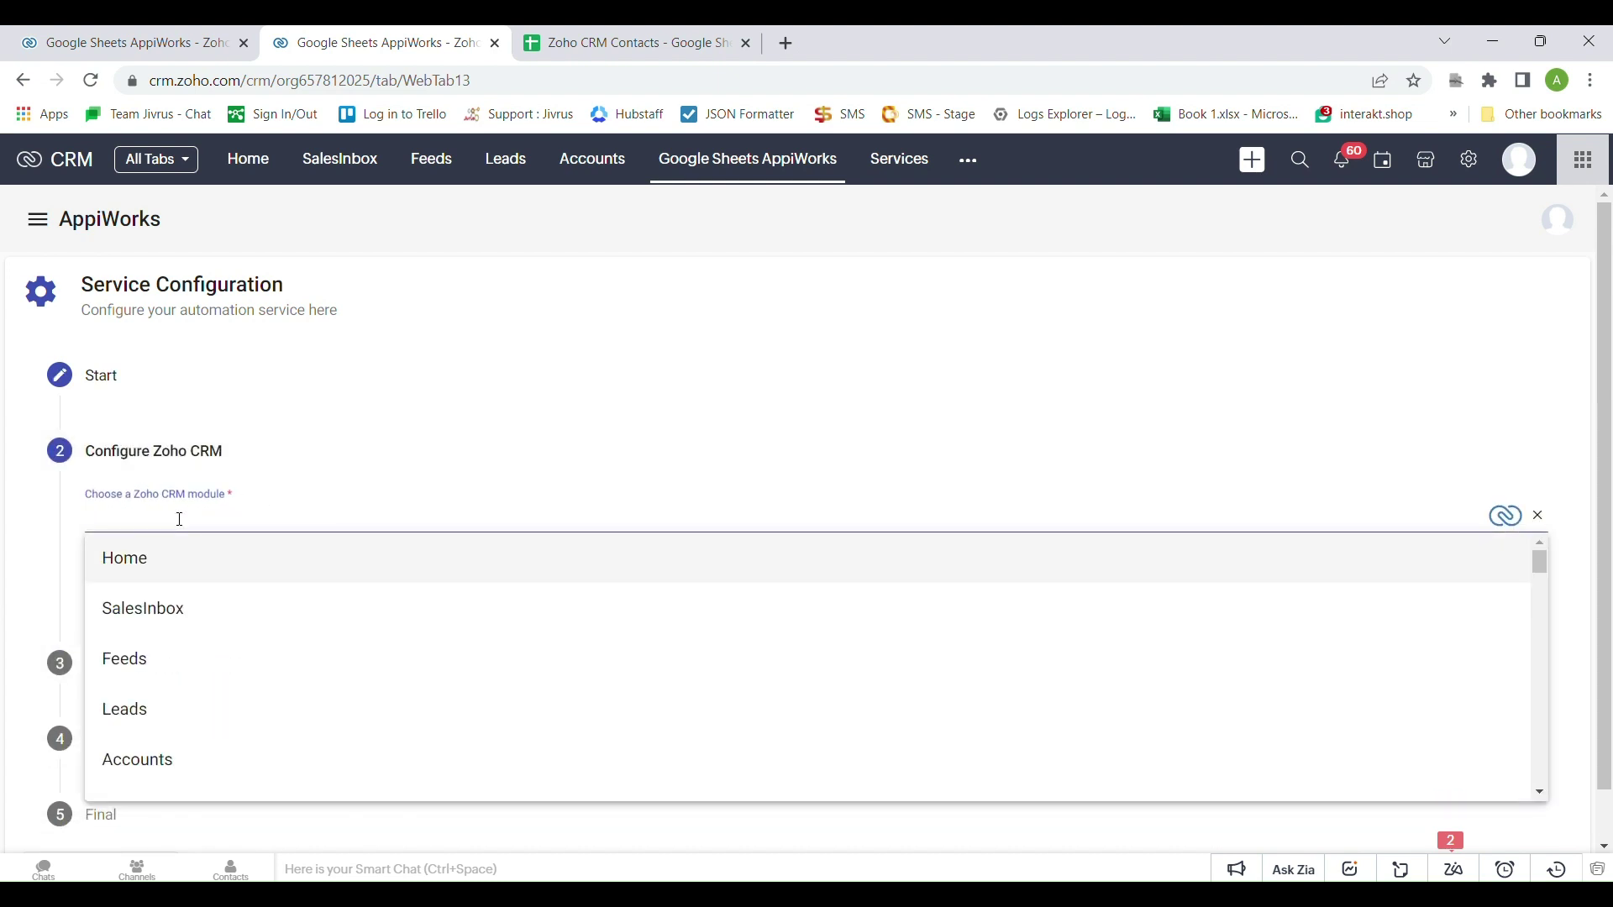
pyautogui.write('CONTA')
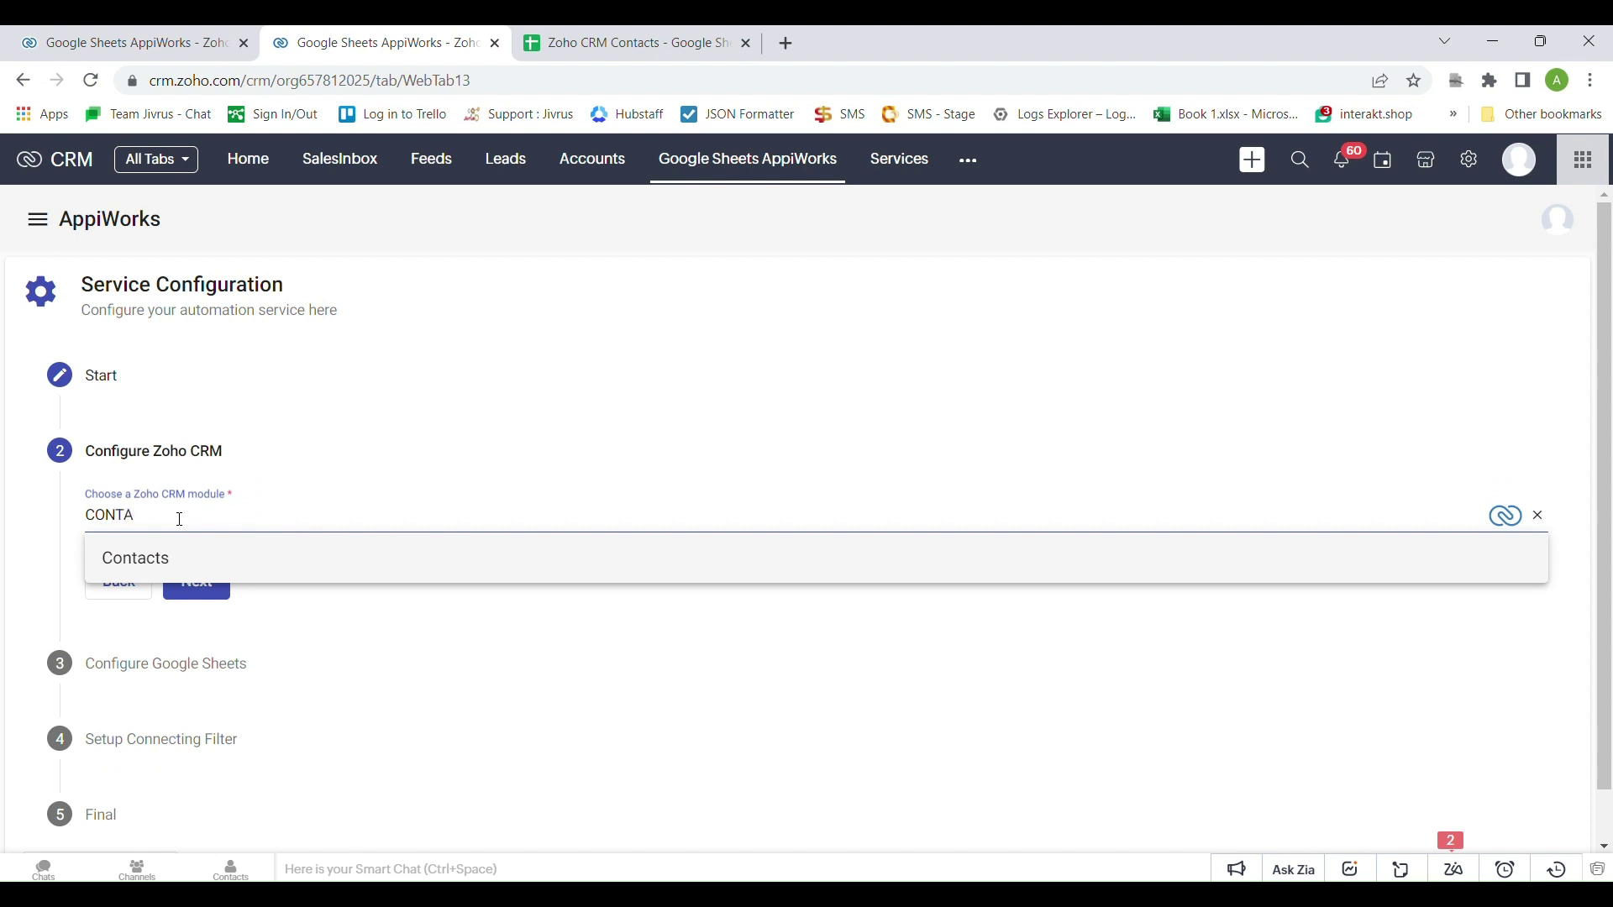
pyautogui.click(180, 557)
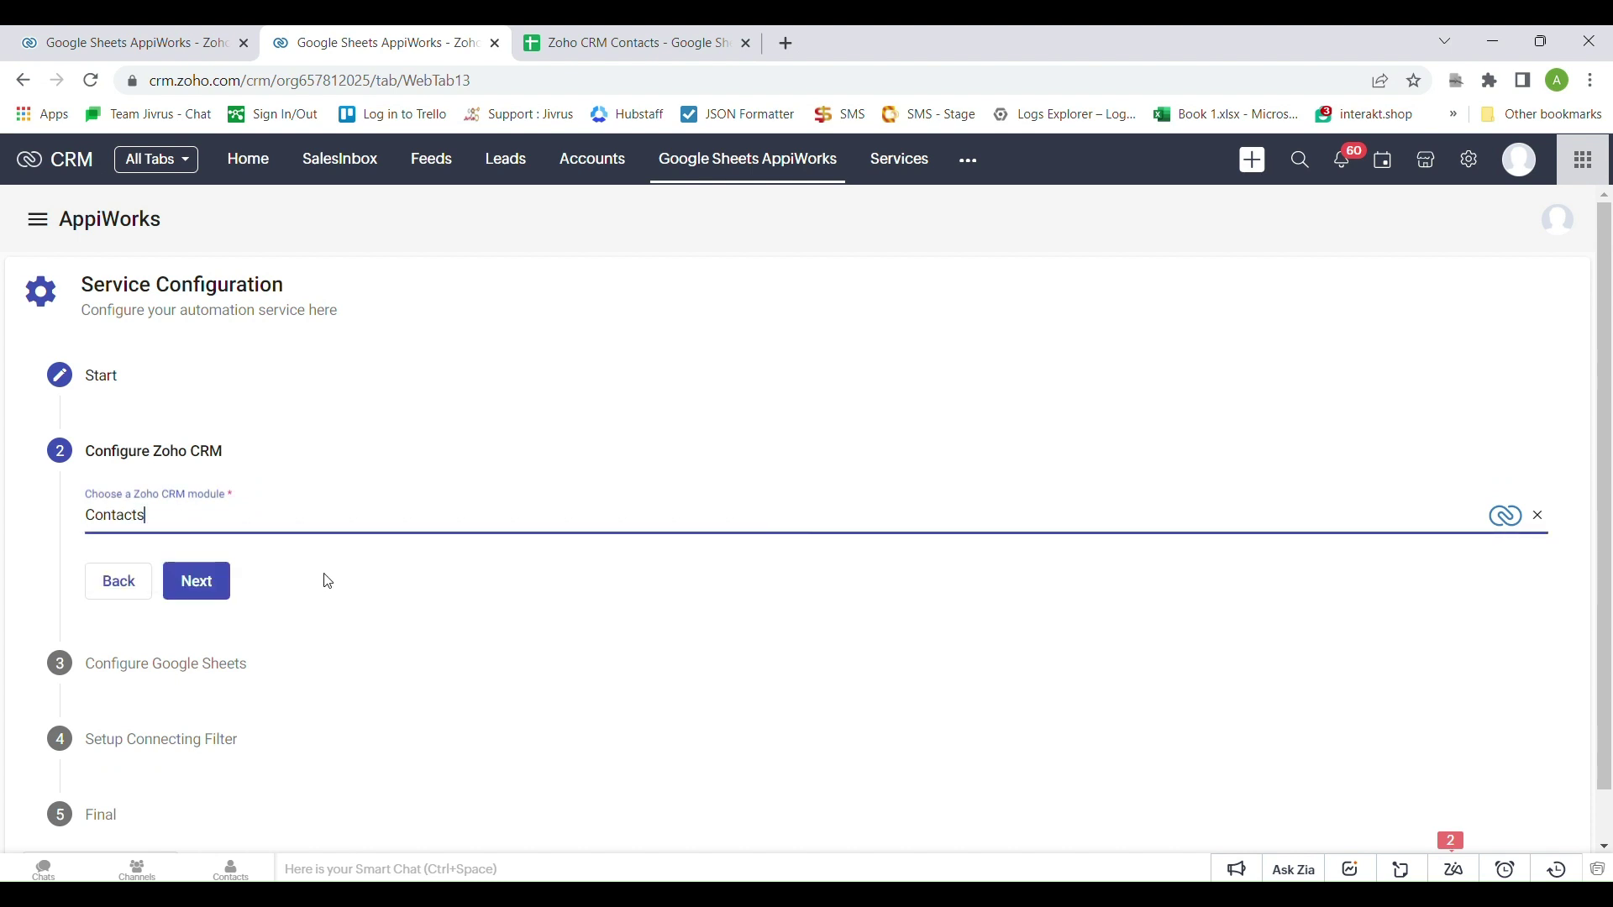
pyautogui.click(196, 581)
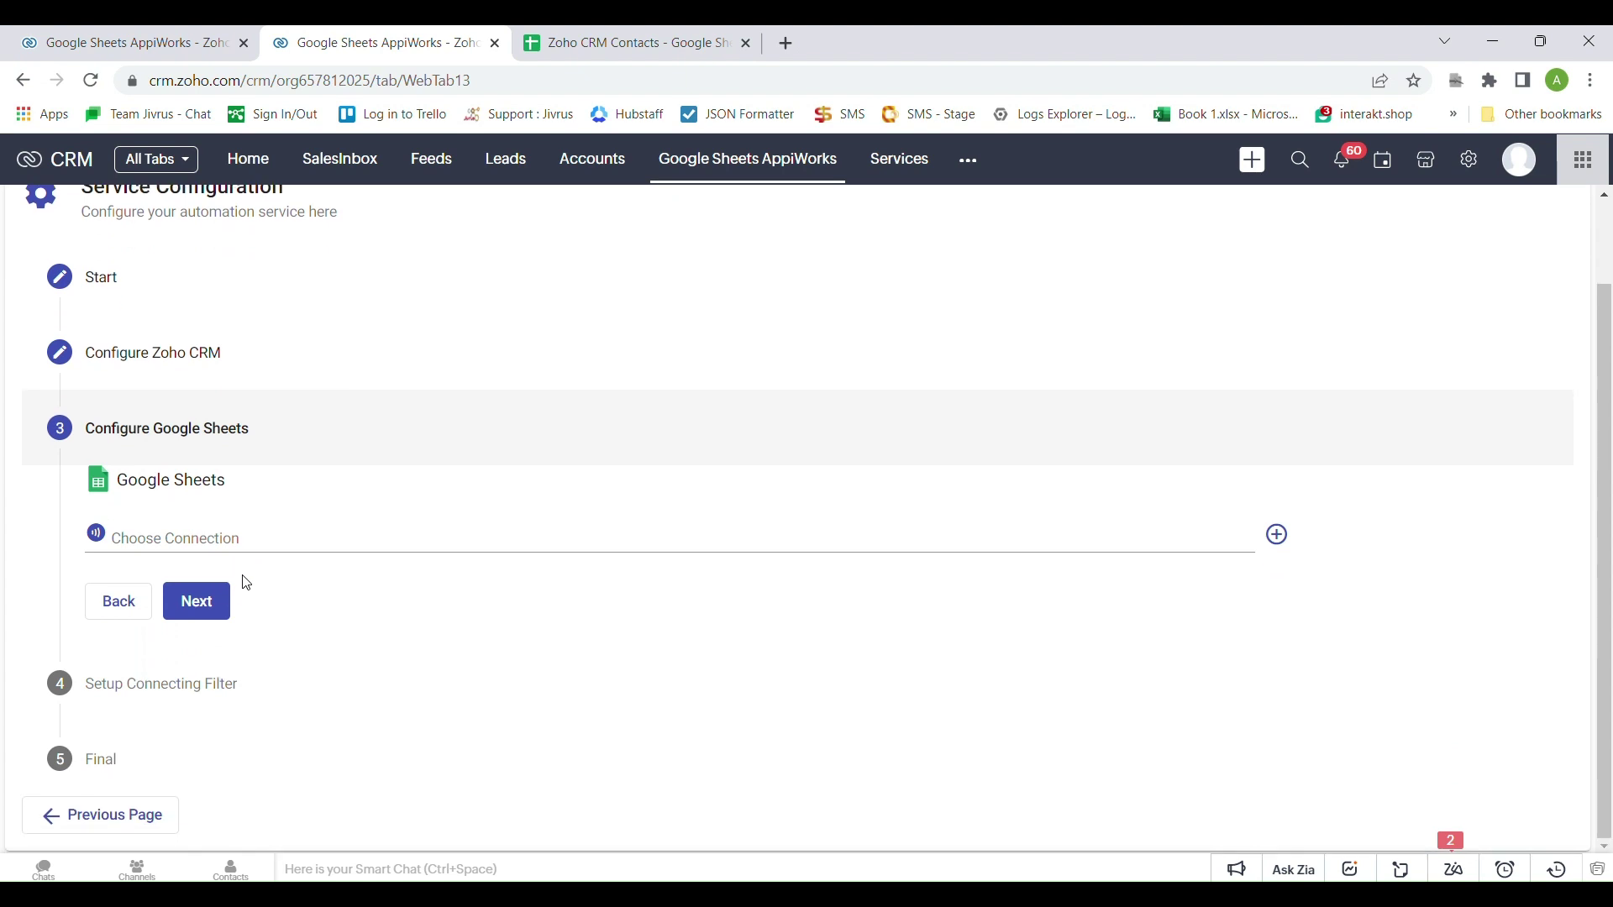
# Set Connection 11 (Google Sheets) and the Vehicle Details sheet as the service's source object
pyautogui.click(222, 542)
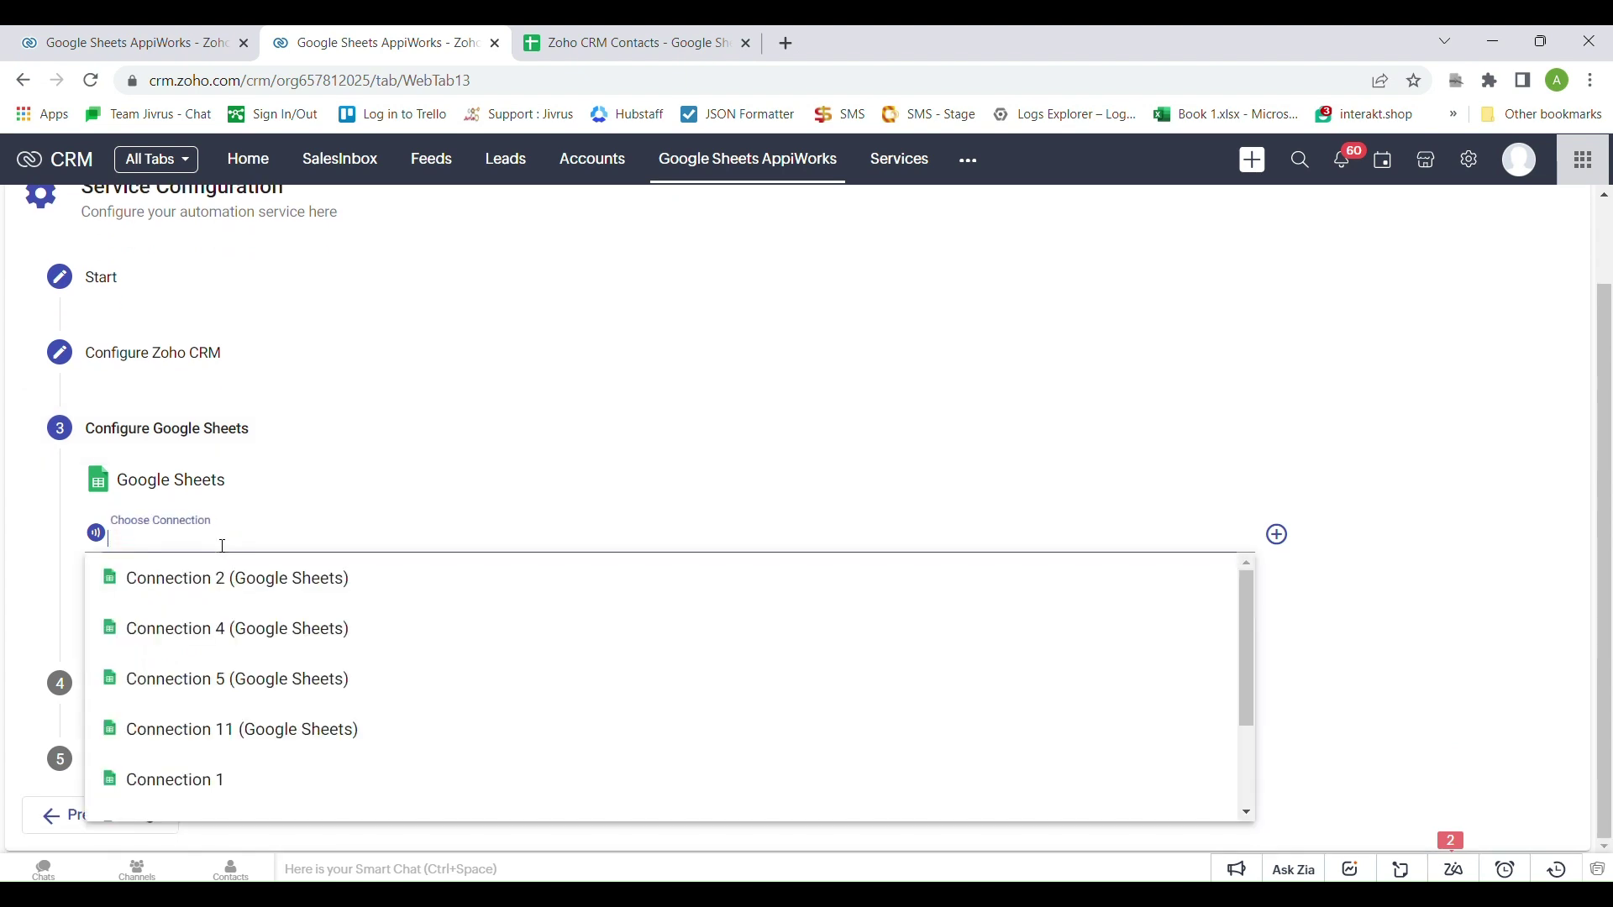
pyautogui.click(295, 725)
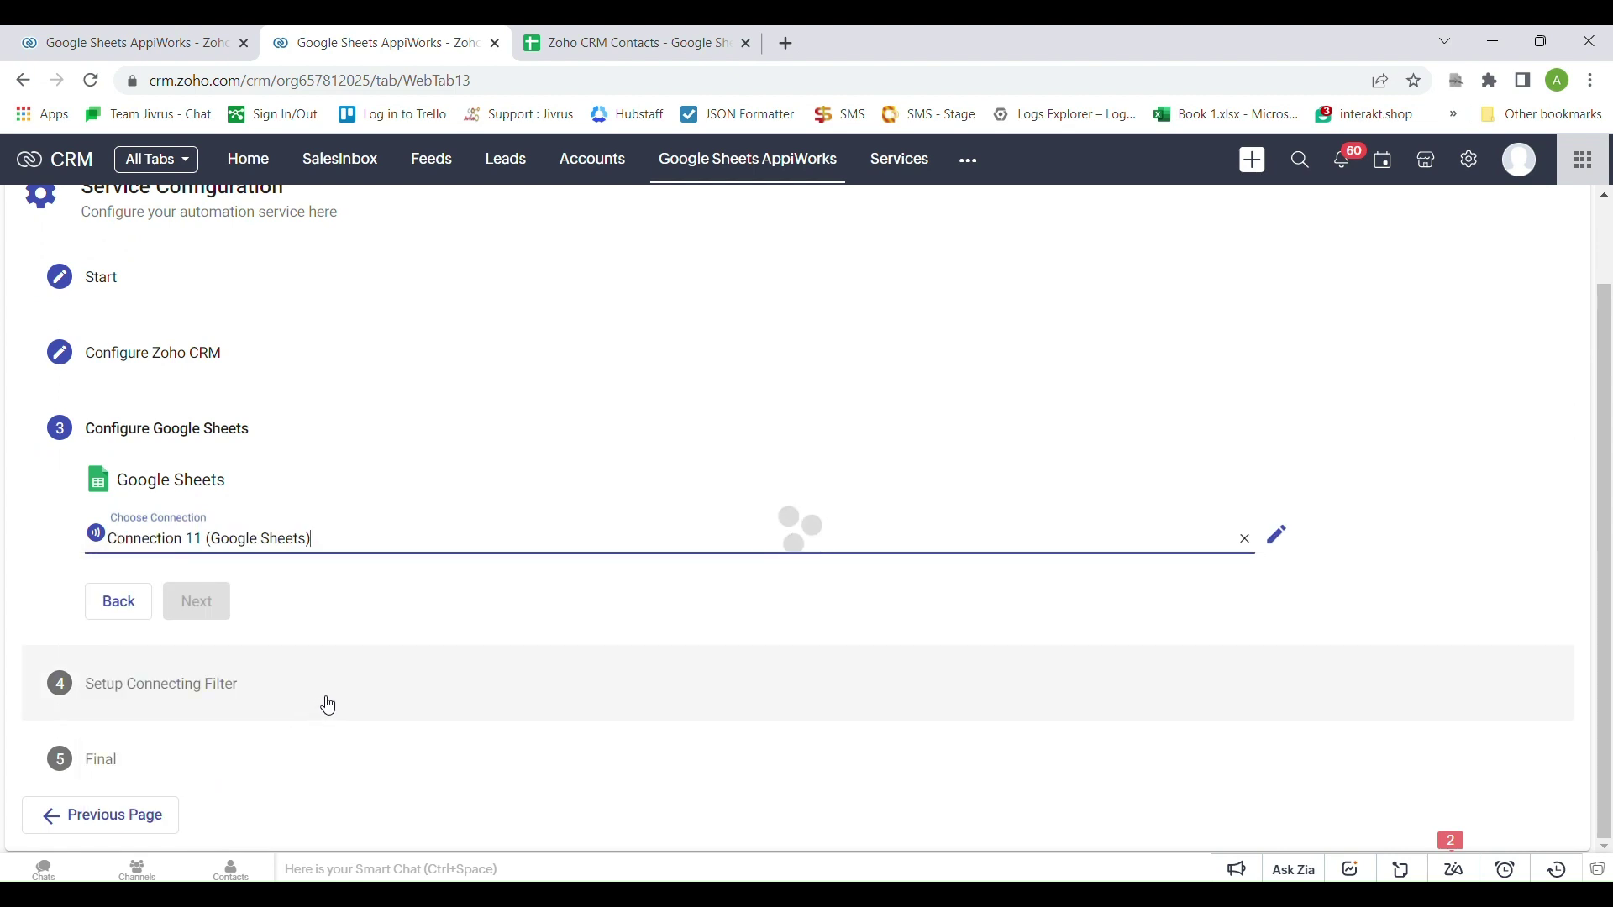
pyautogui.click(206, 596)
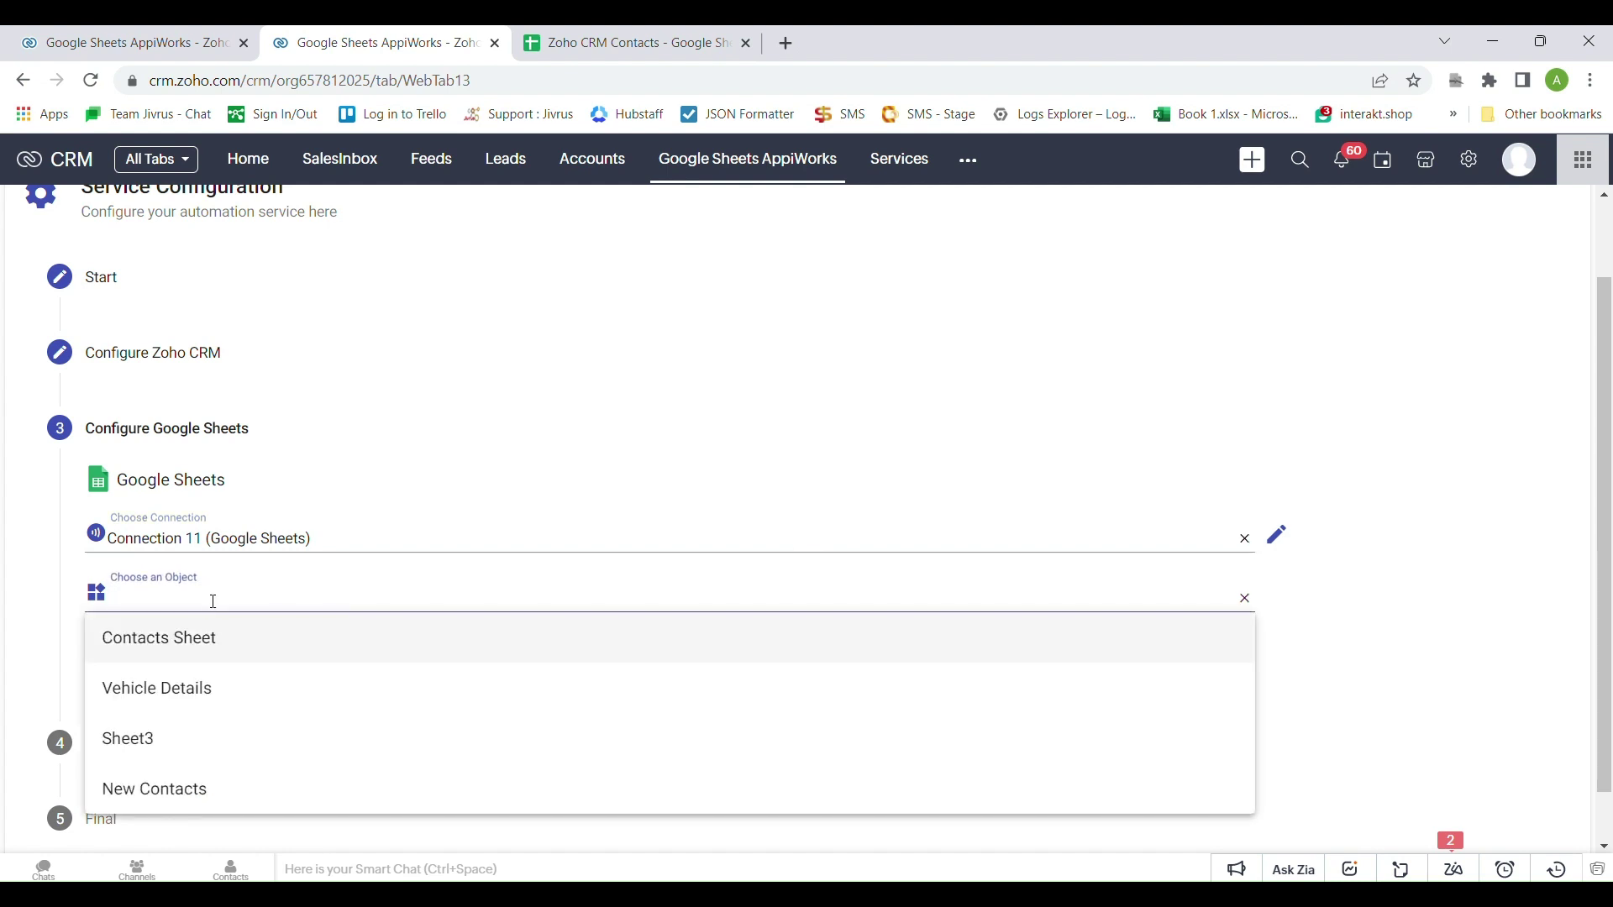
pyautogui.click(222, 687)
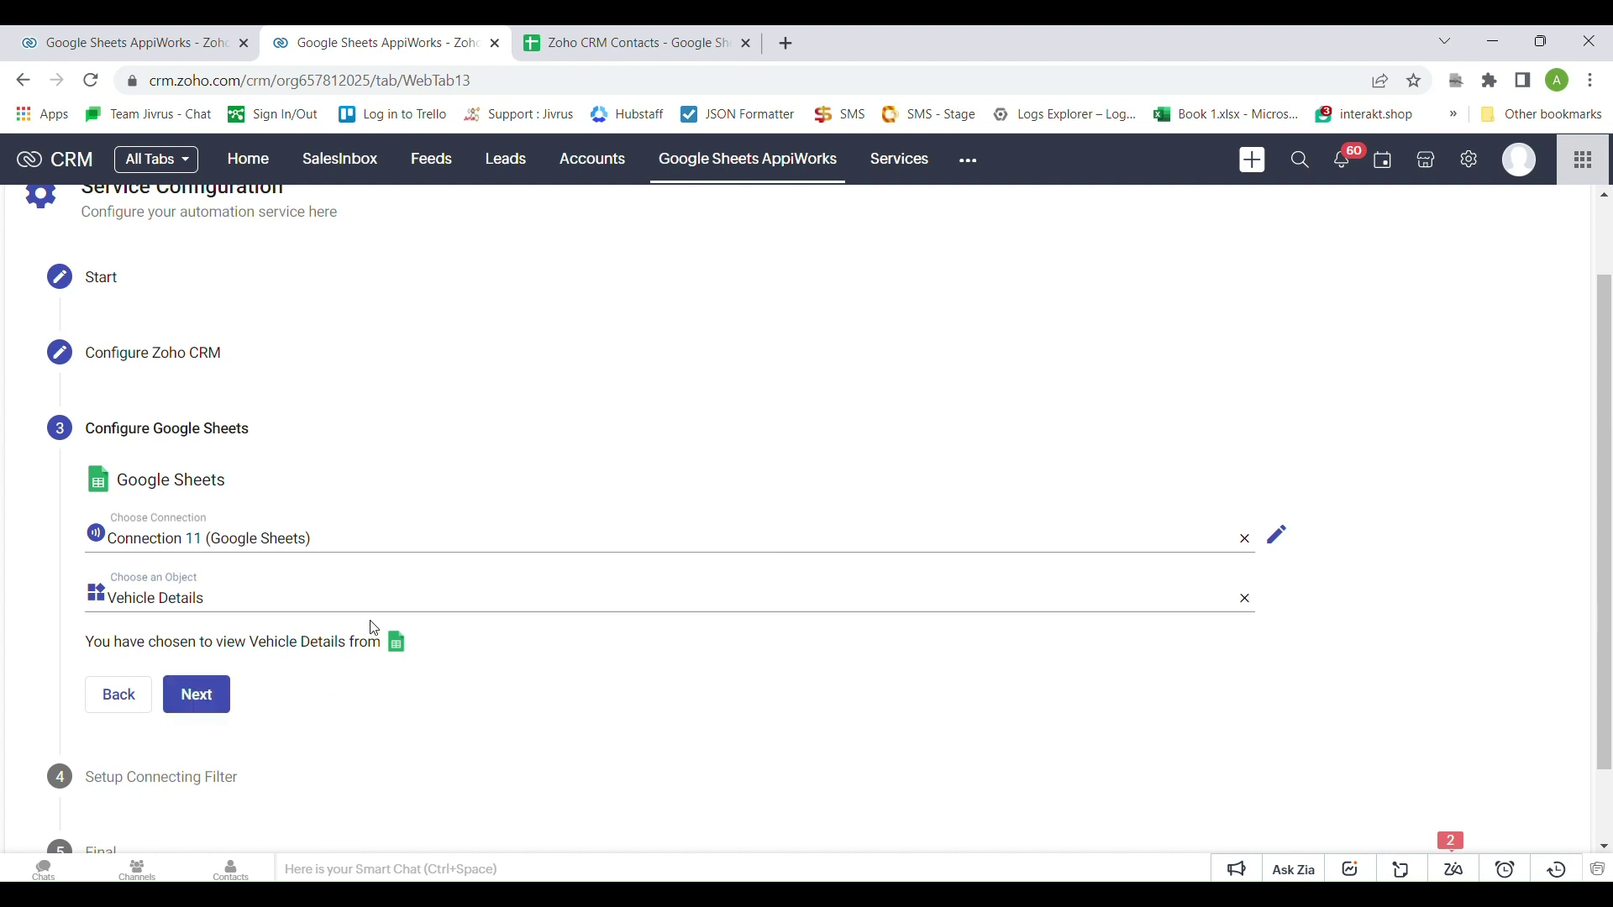
pyautogui.click(621, 49)
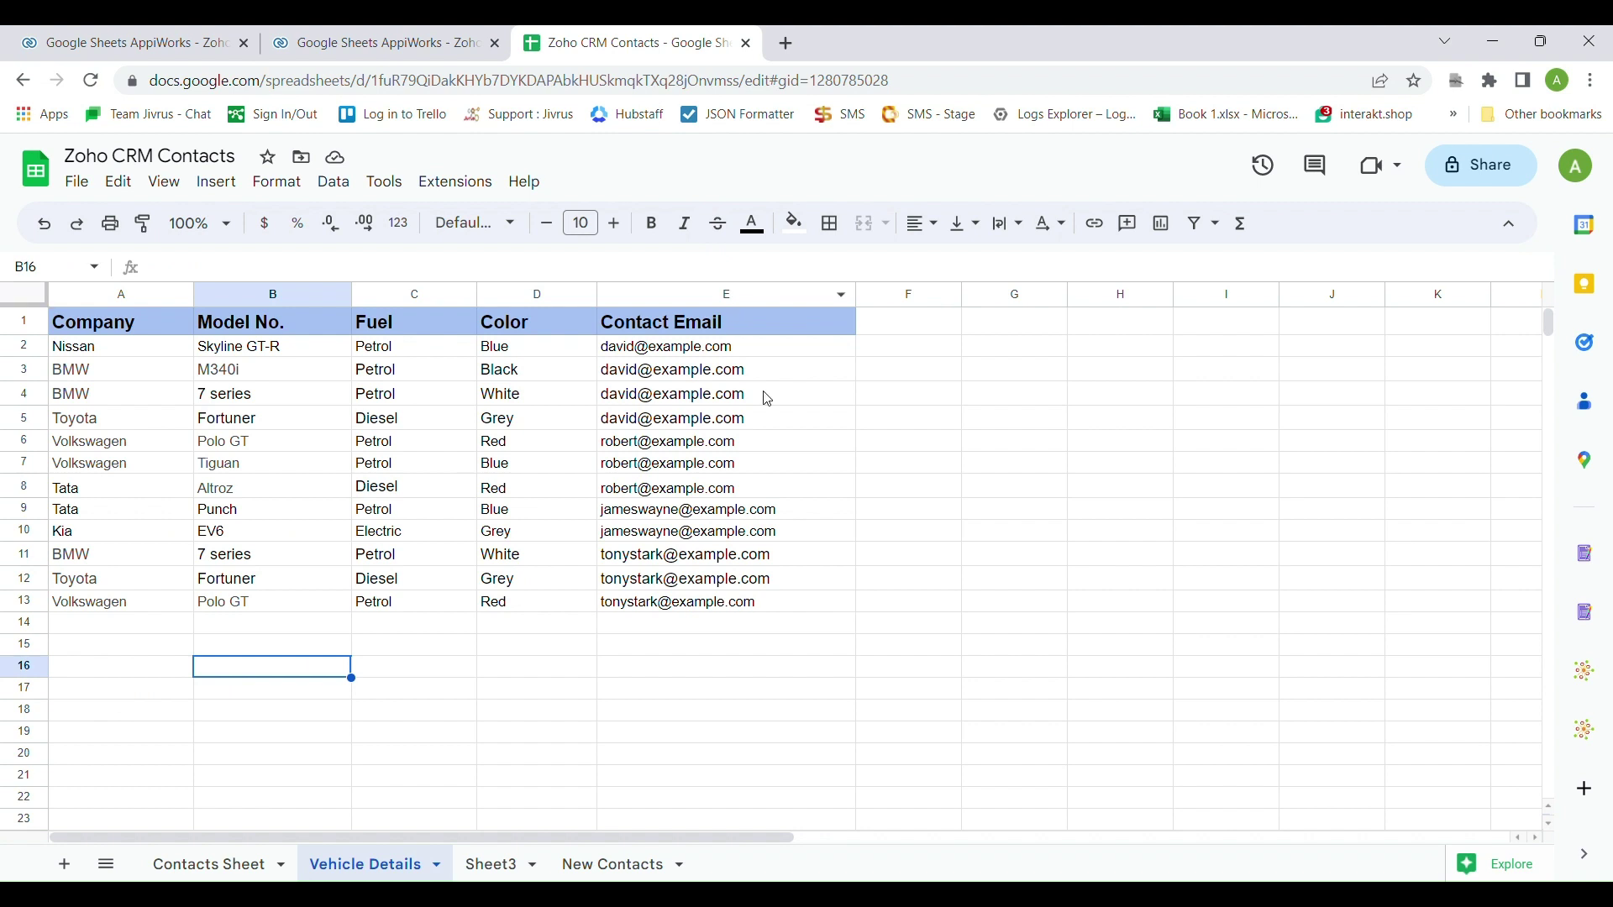
# Inspect the Vehicle Details sheet's Contact Email column, starting at cell E2, then go back
pyautogui.moveTo(802, 433)
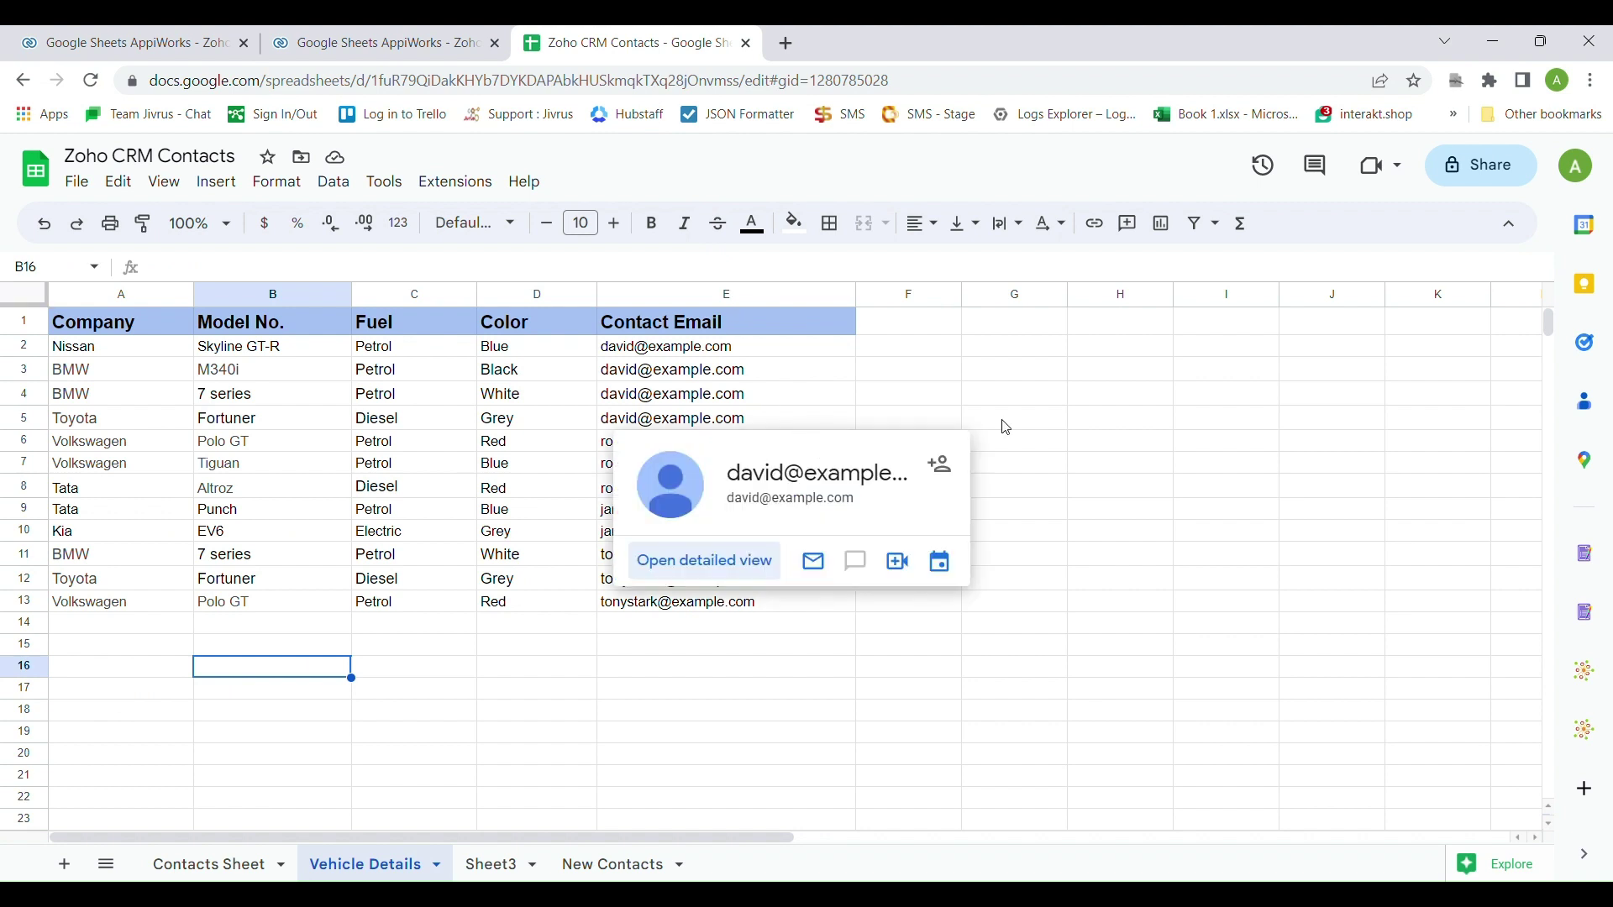
pyautogui.click(967, 349)
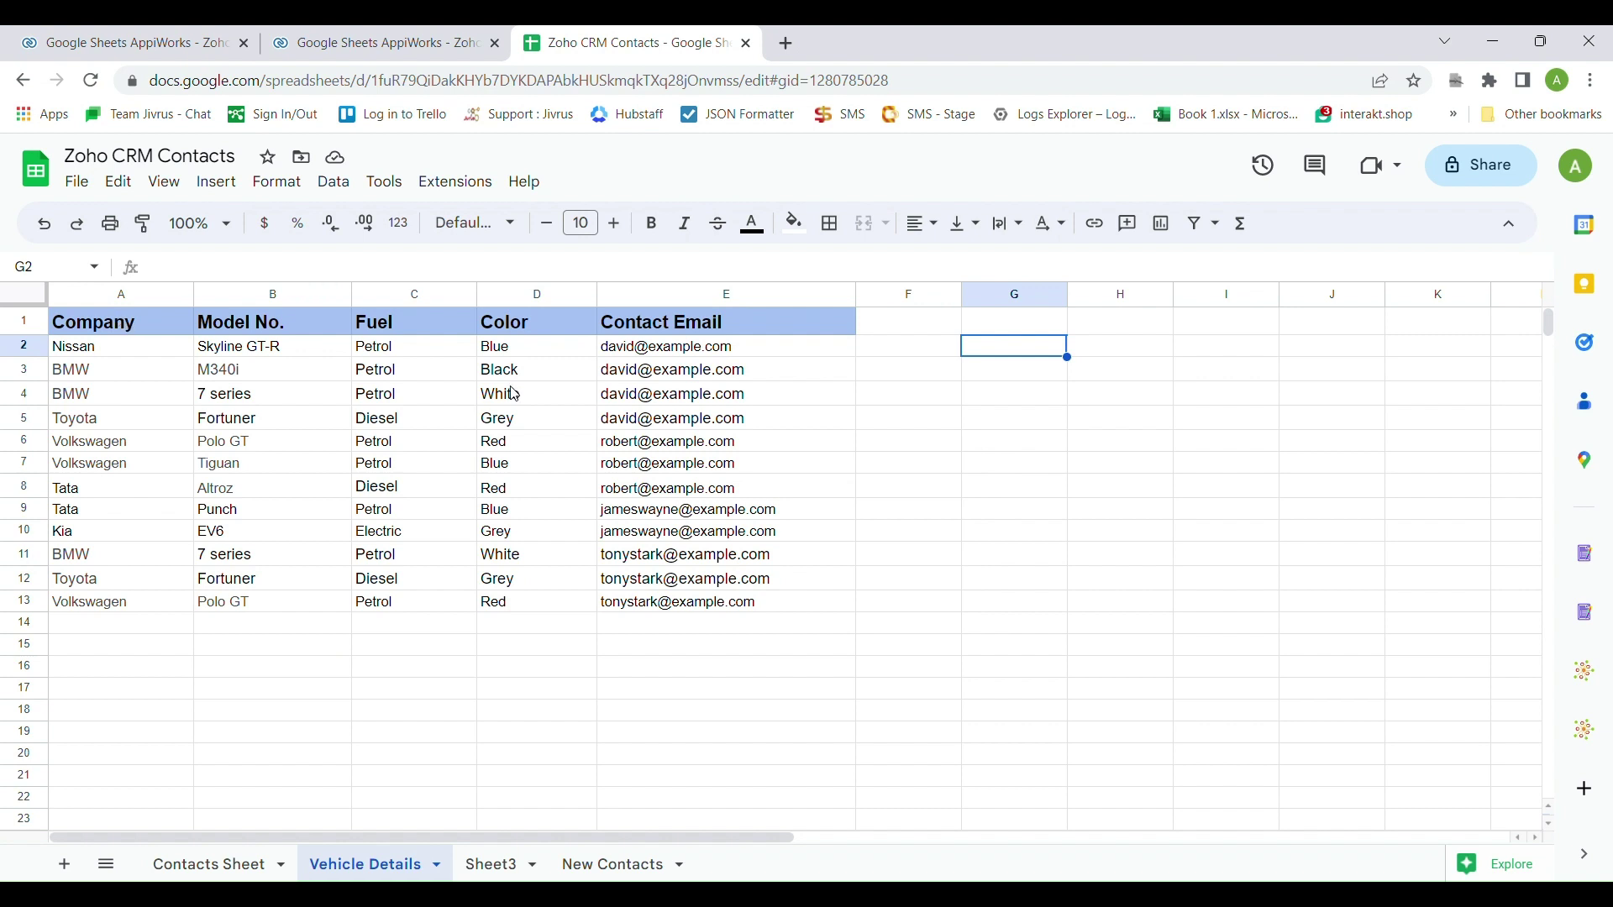
pyautogui.click(609, 349)
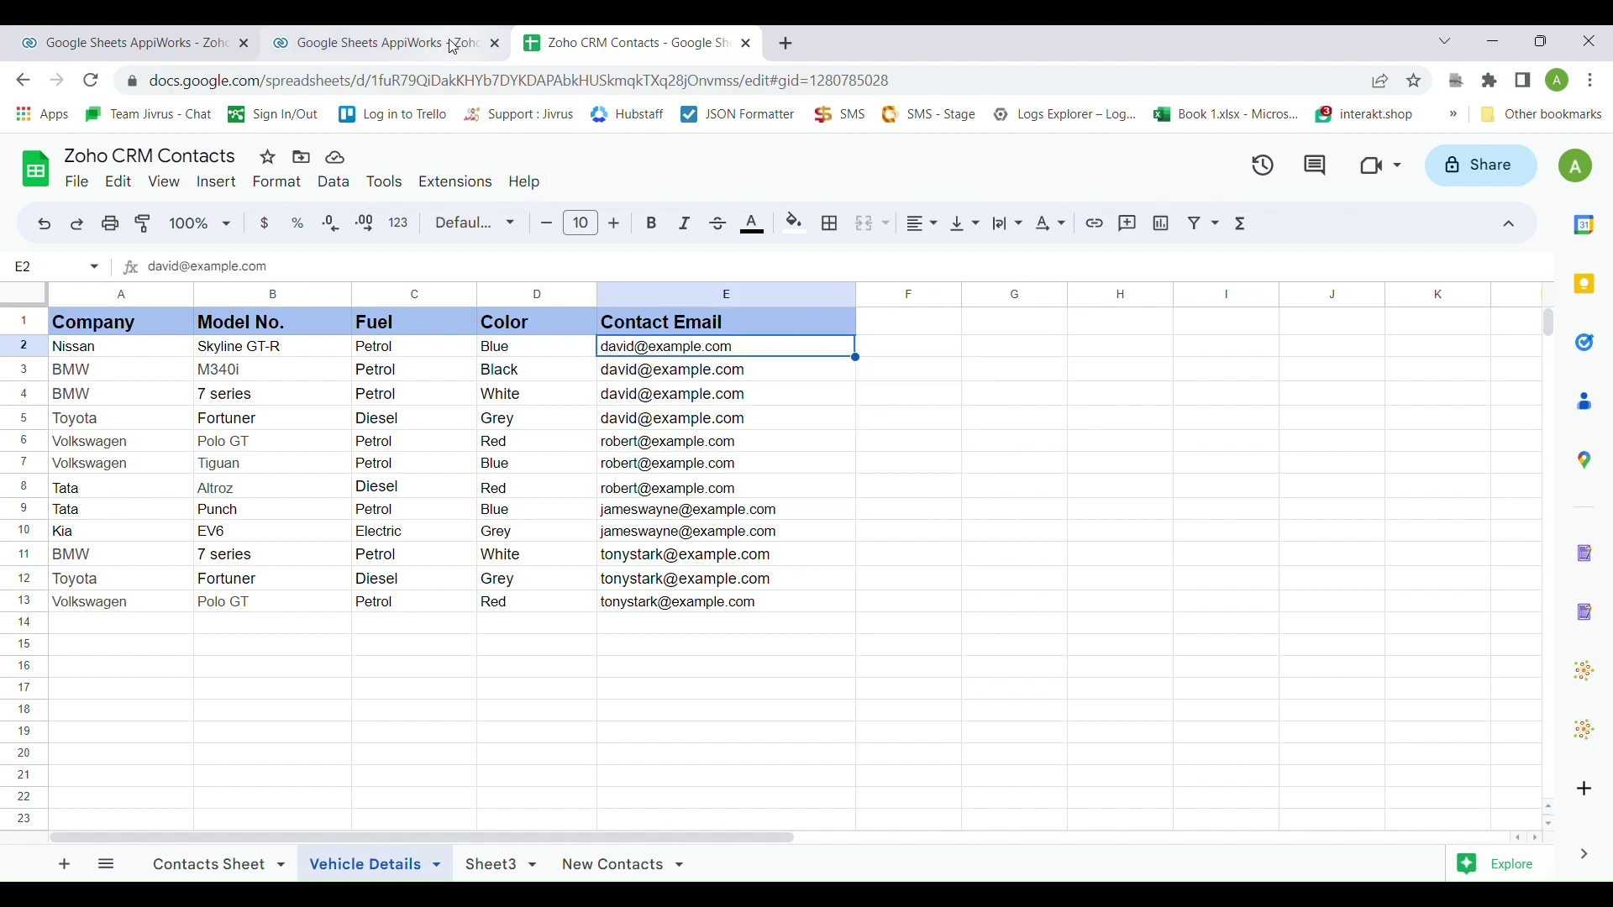
pyautogui.click(378, 43)
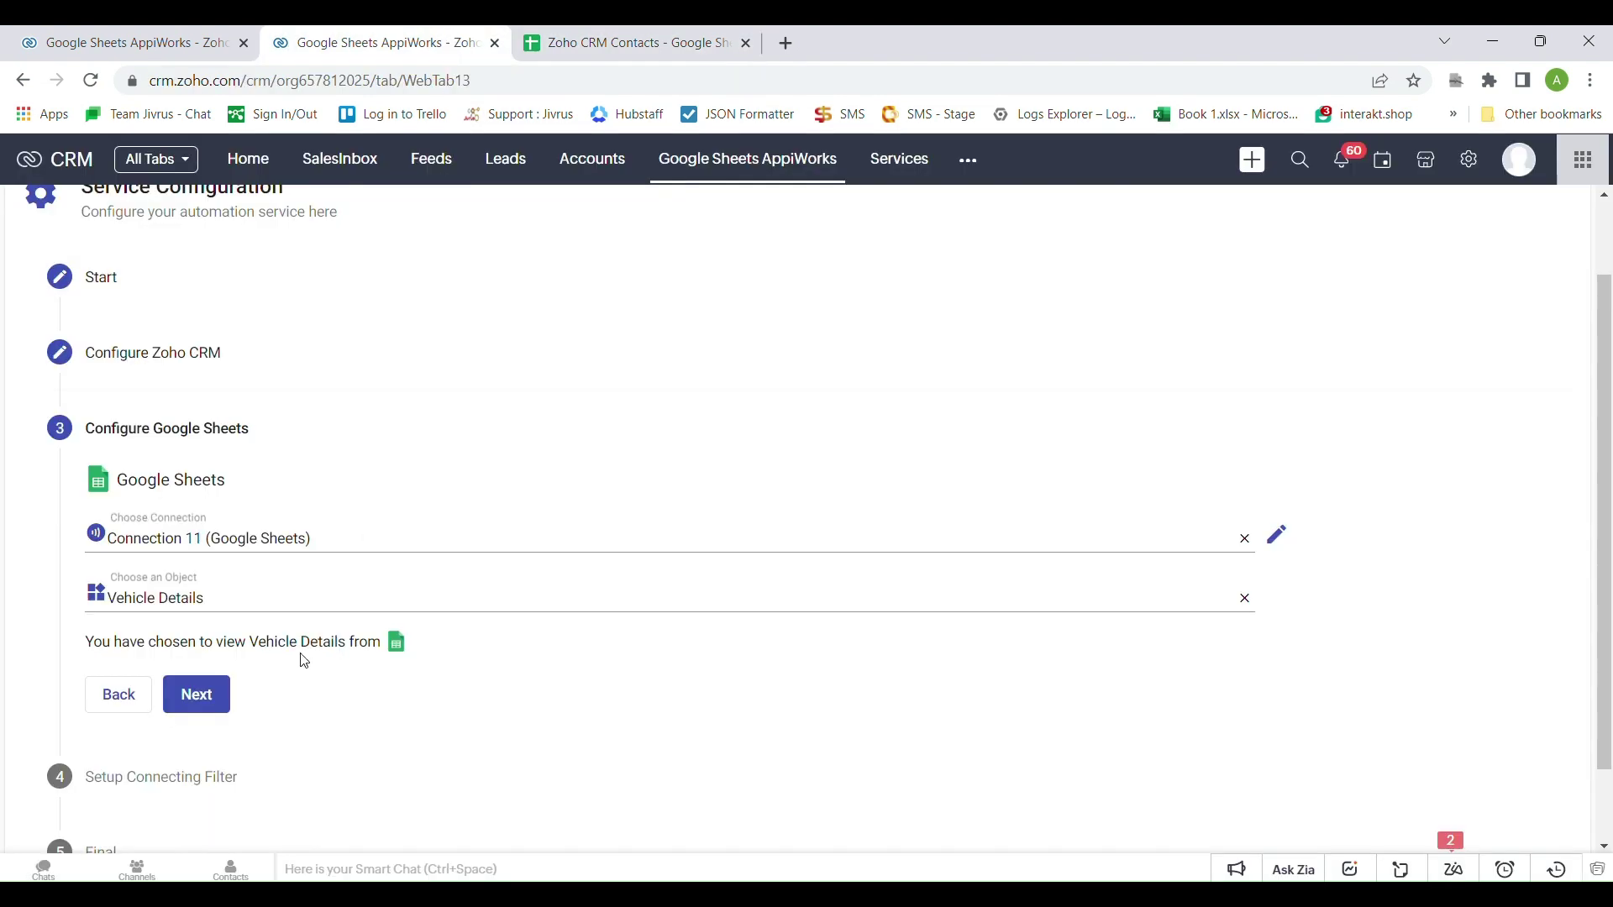
# Add a connecting filter row using the sheet's Contact Email column as the App Field
pyautogui.scroll(-1, 302, 659)
pyautogui.click(198, 601)
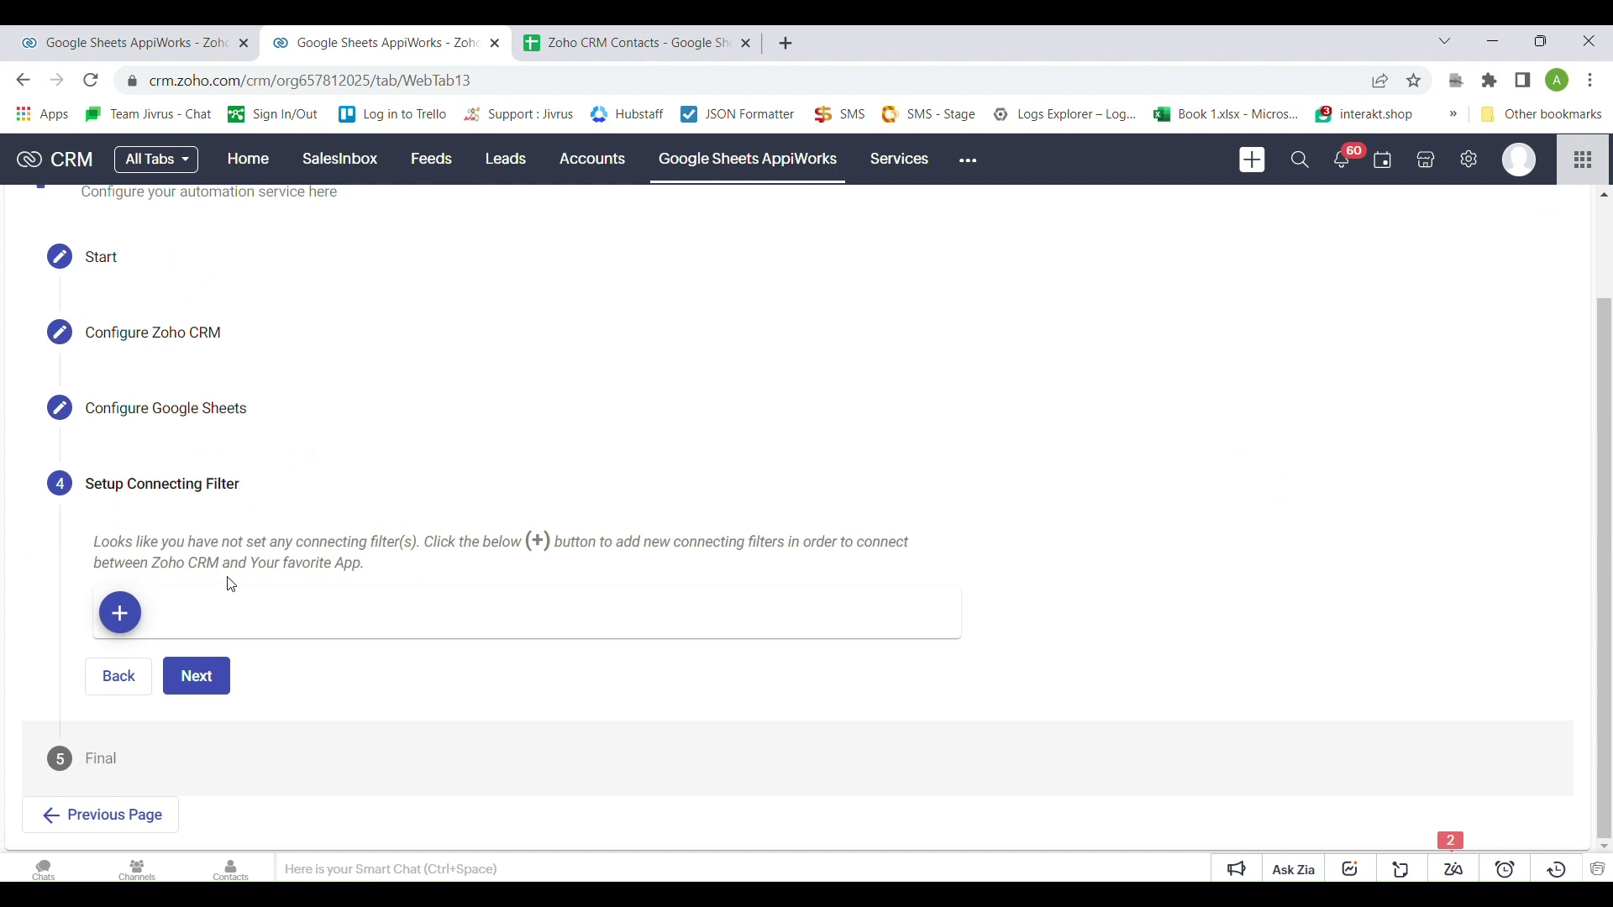
pyautogui.click(120, 612)
pyautogui.click(199, 580)
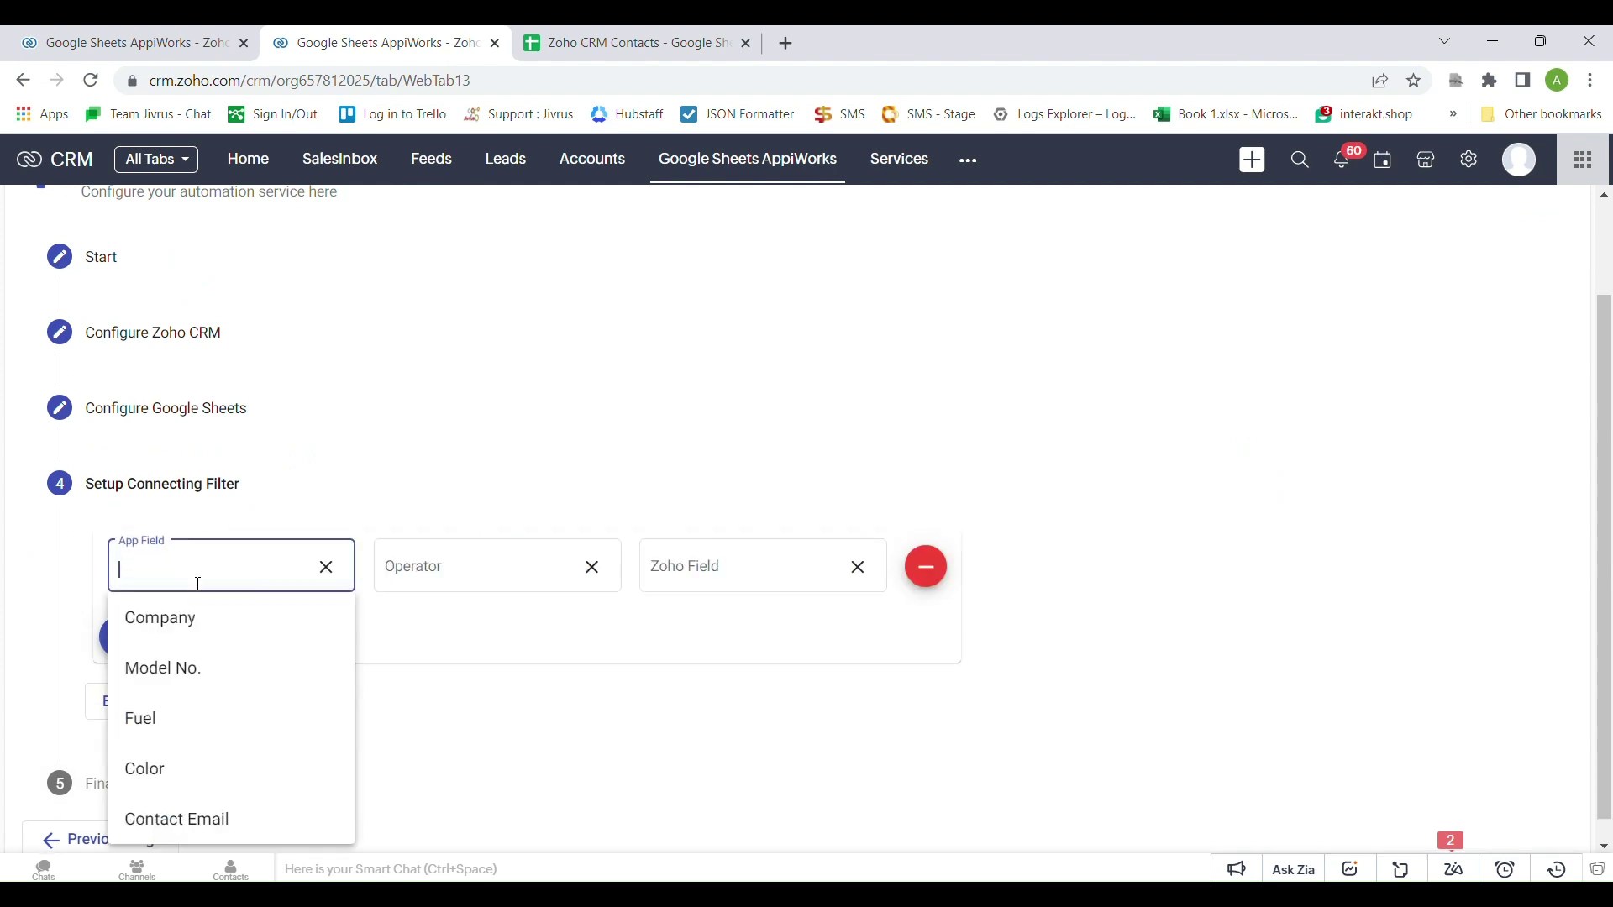
pyautogui.write('EM')
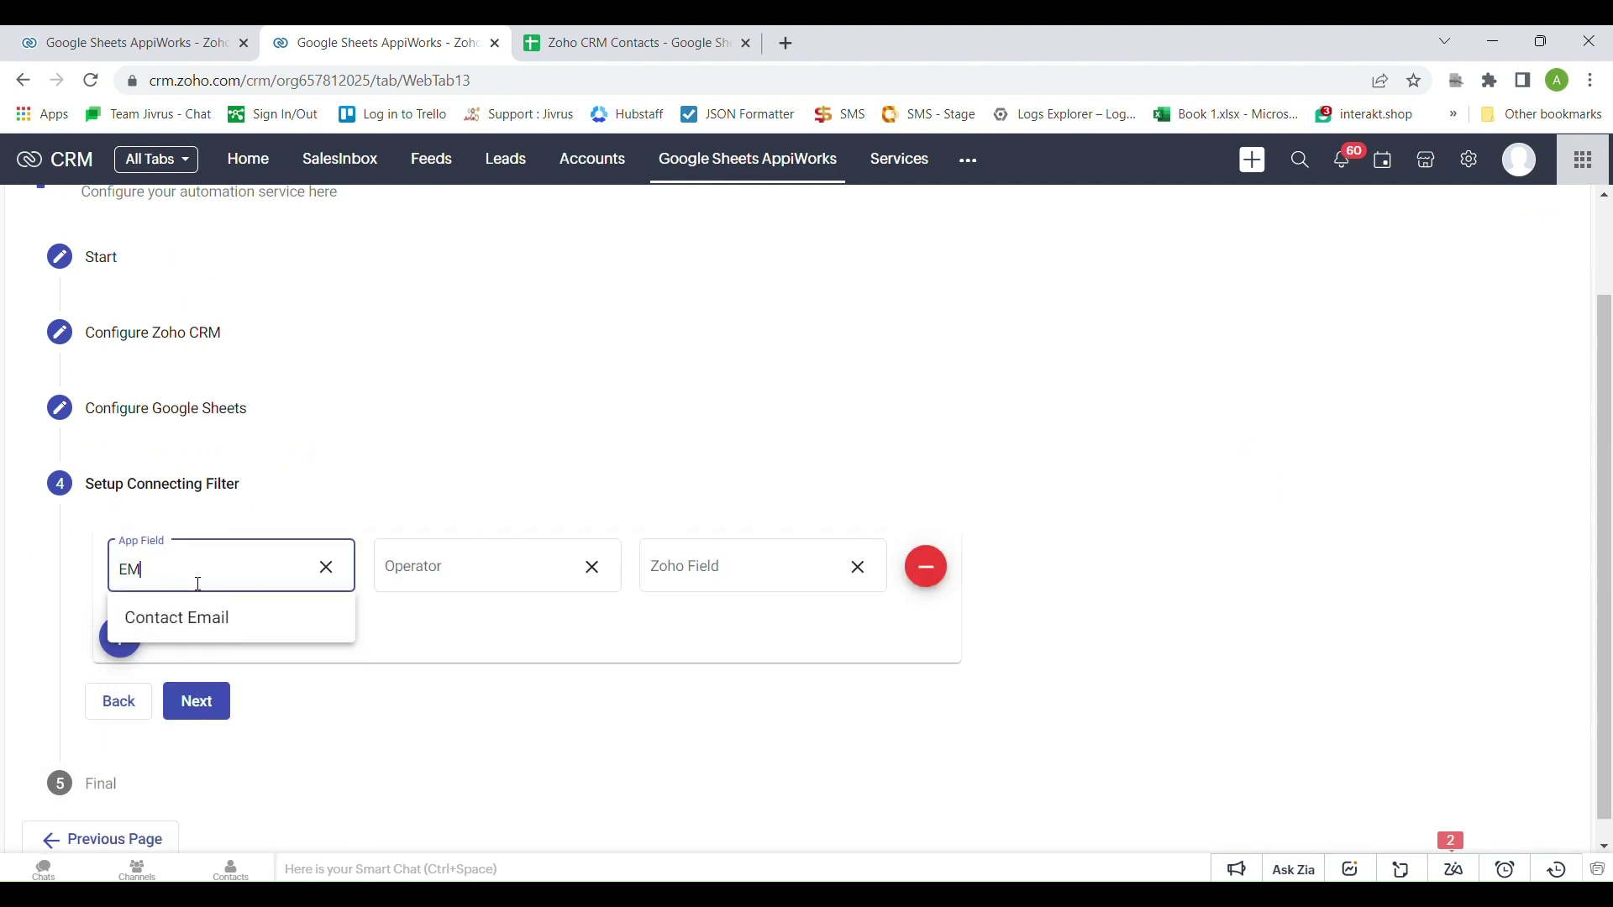
pyautogui.press('BackSpace')
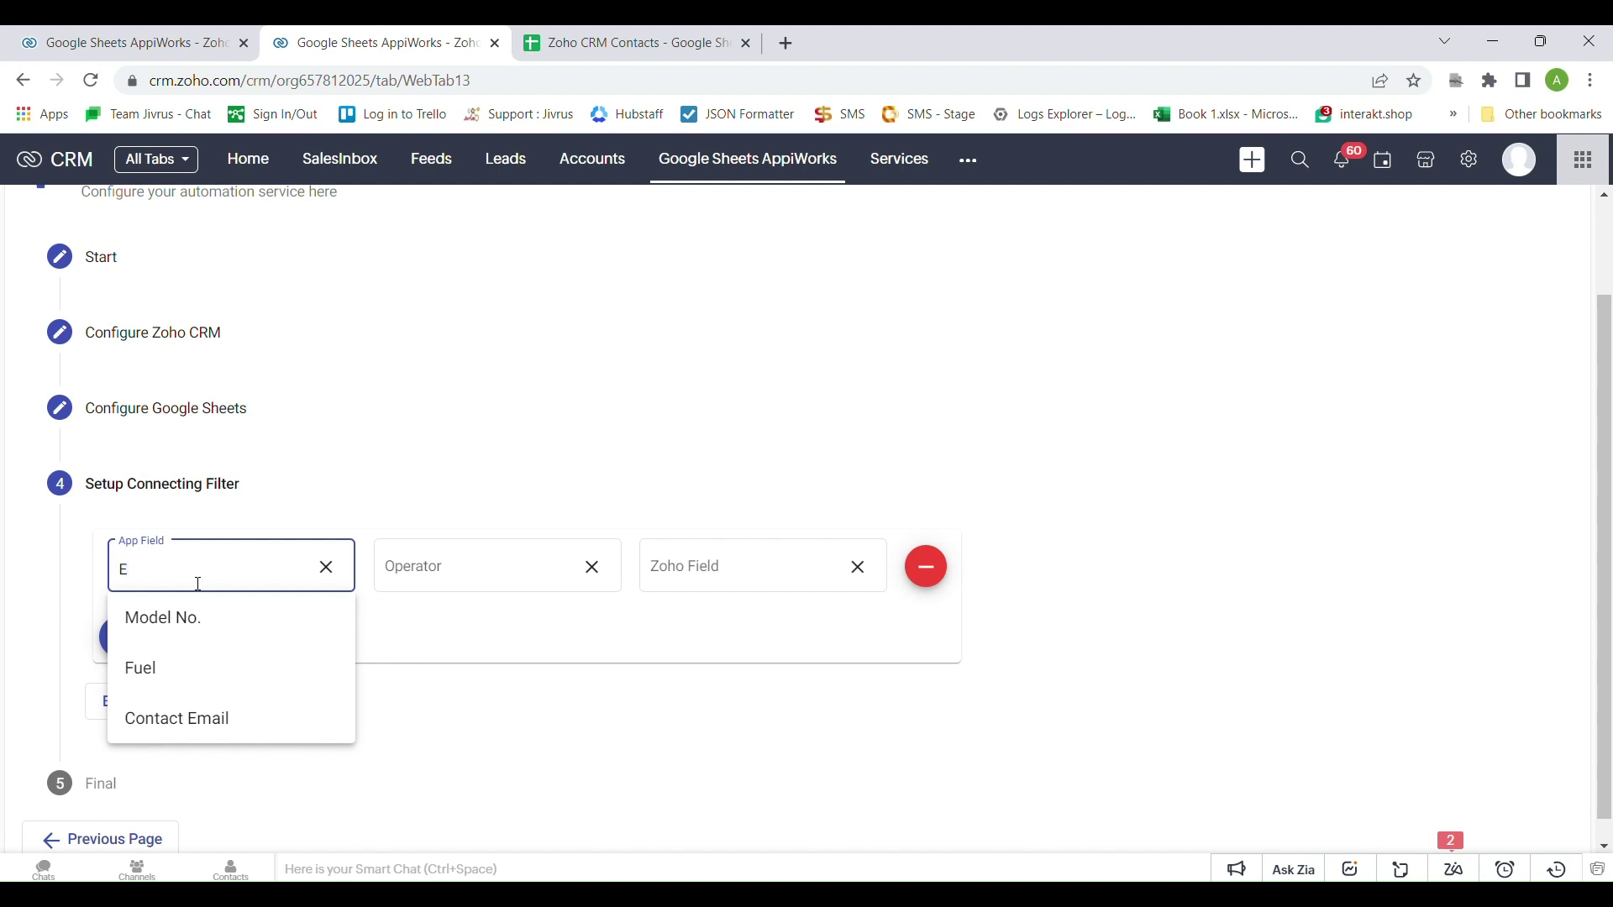
pyautogui.press('Down')
pyautogui.press('Down')
pyautogui.press('Down')
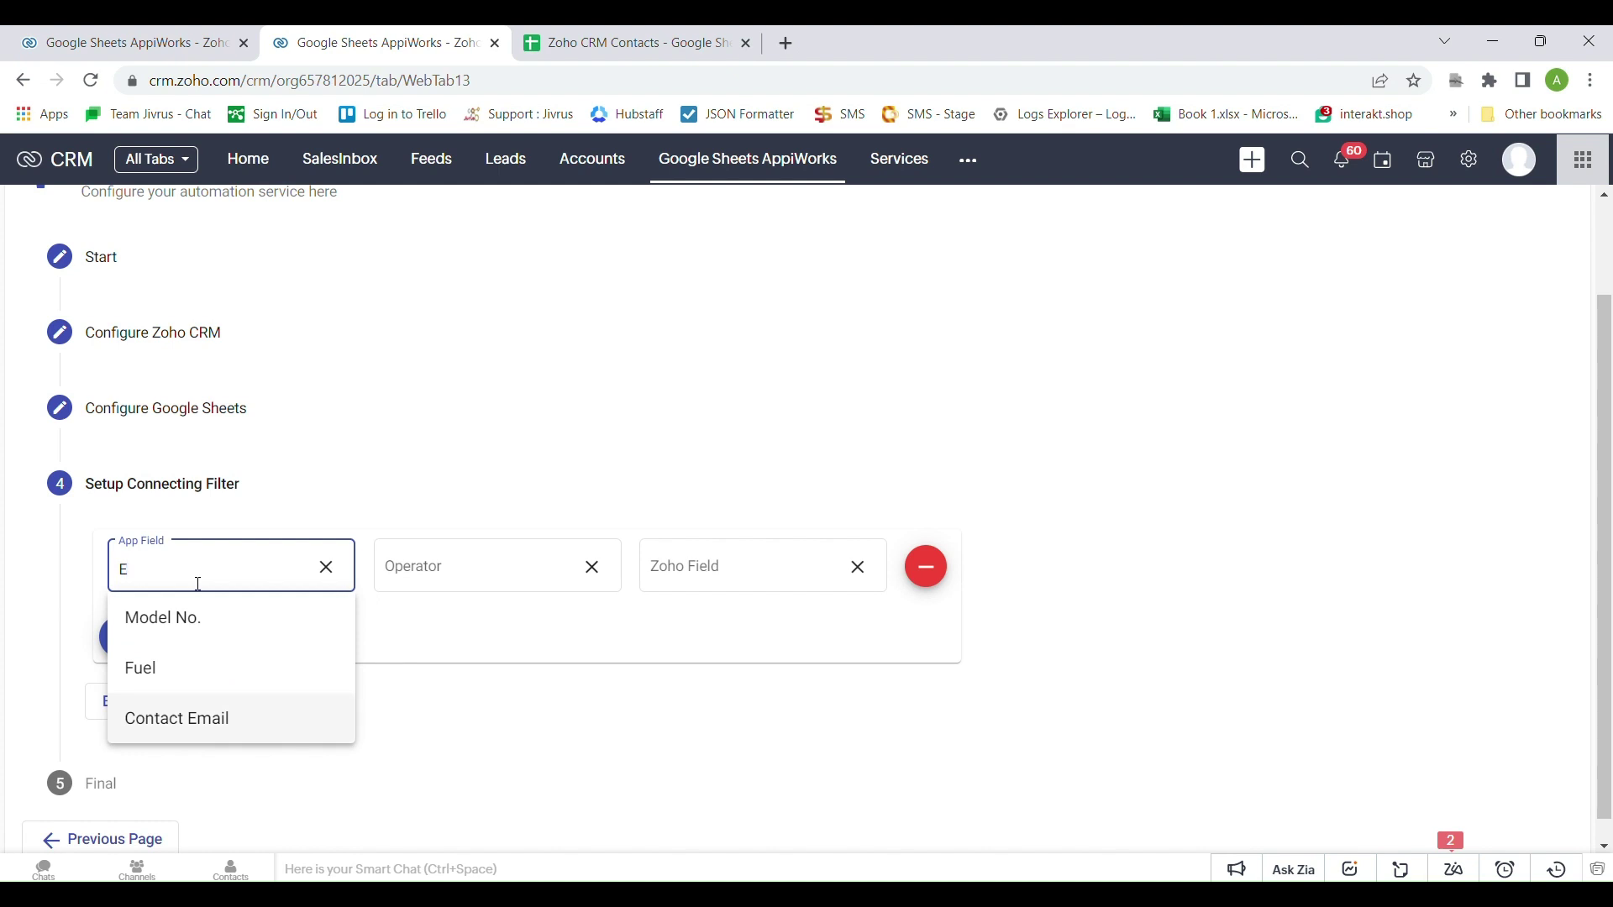
pyautogui.press('Return')
# Complete the filter as Contact Email equals CRM Email and continue to the final step
pyautogui.click(450, 576)
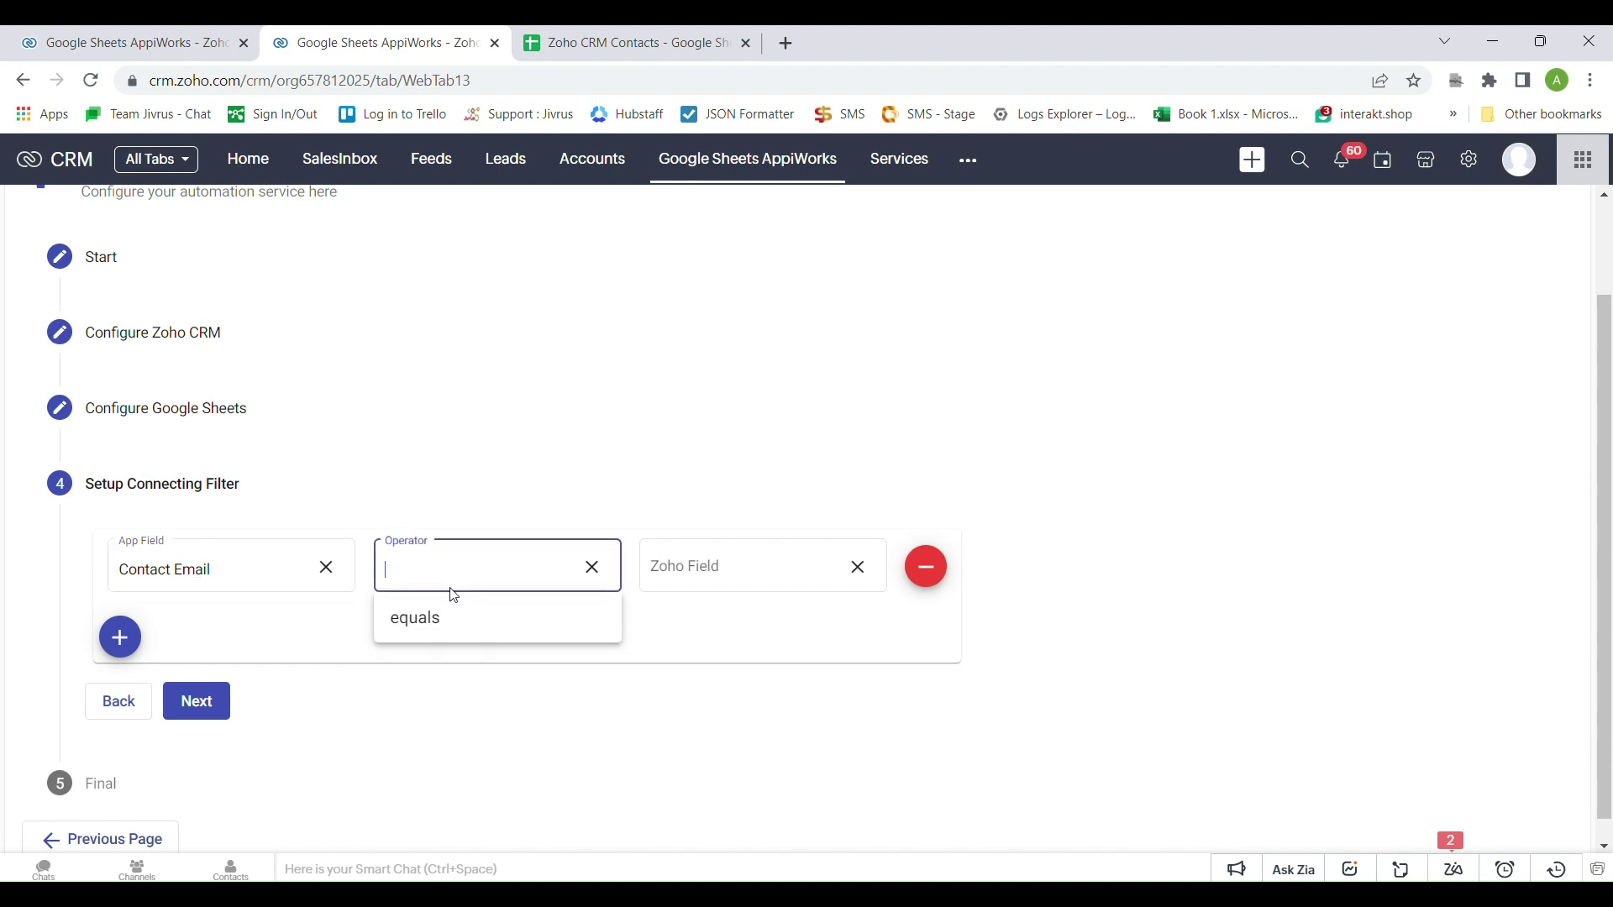
pyautogui.click(454, 618)
pyautogui.click(744, 578)
pyautogui.write('EMA')
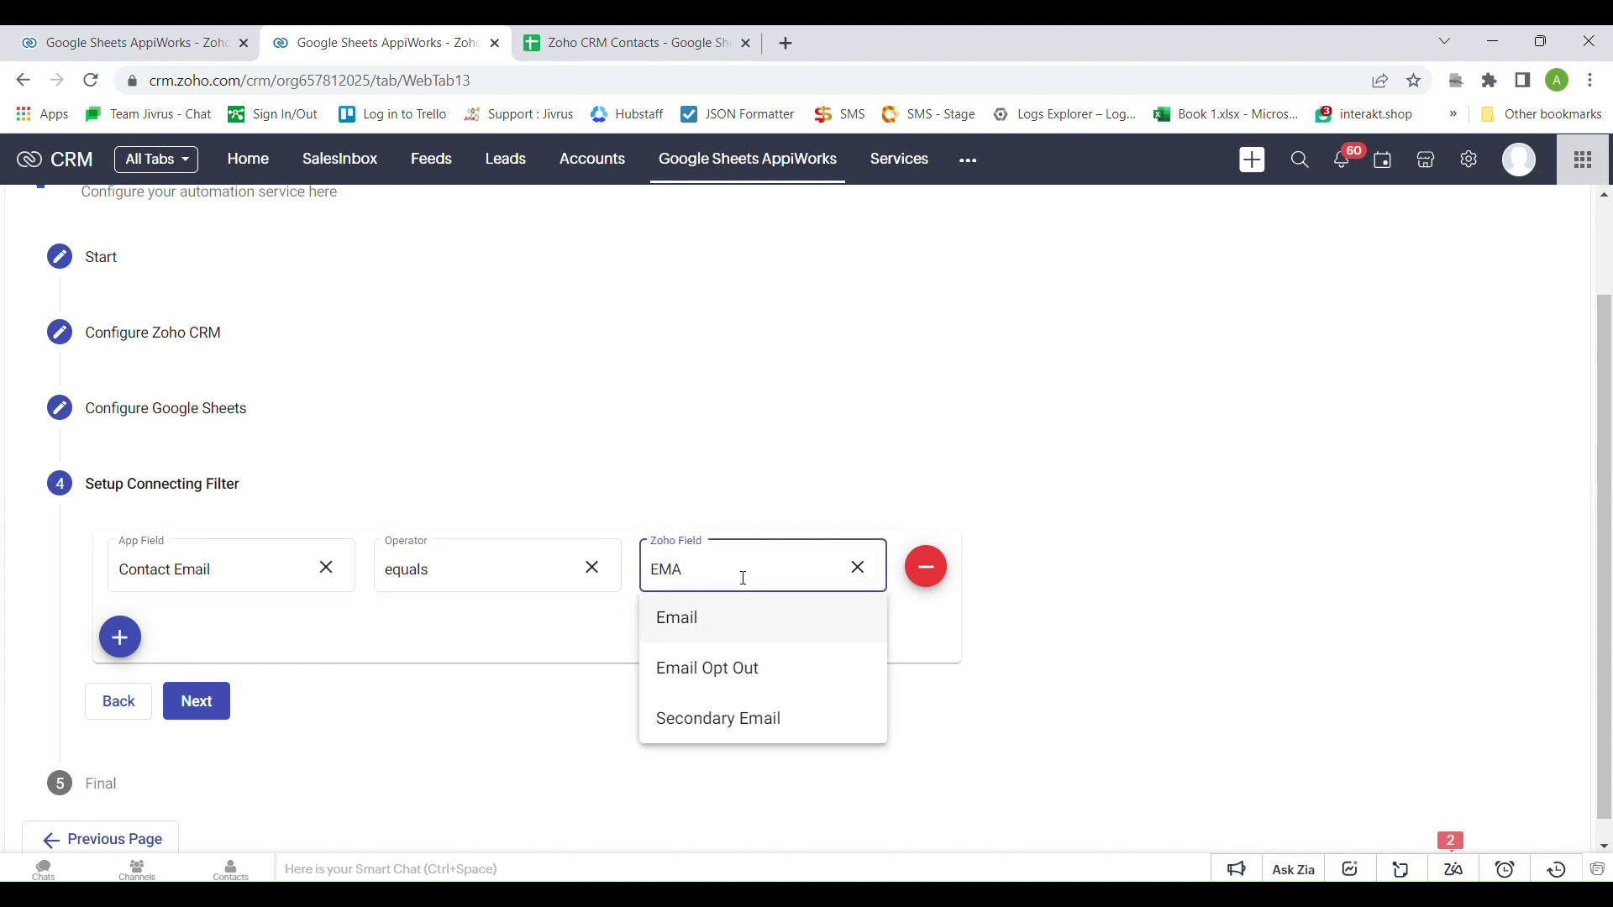
pyautogui.press('Return')
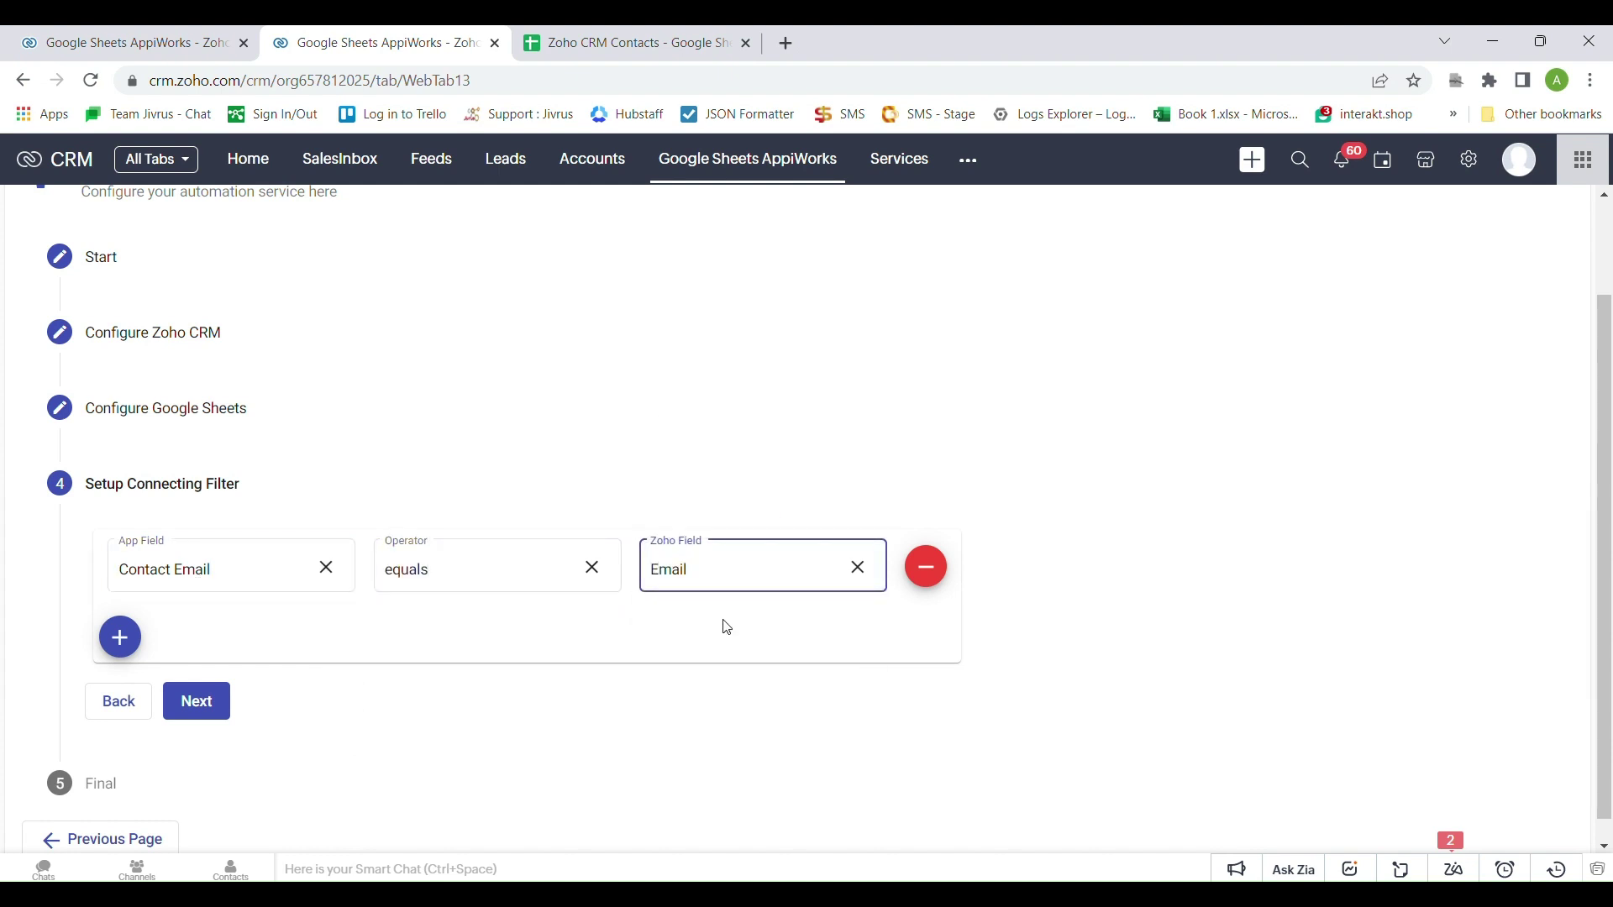
pyautogui.click(721, 620)
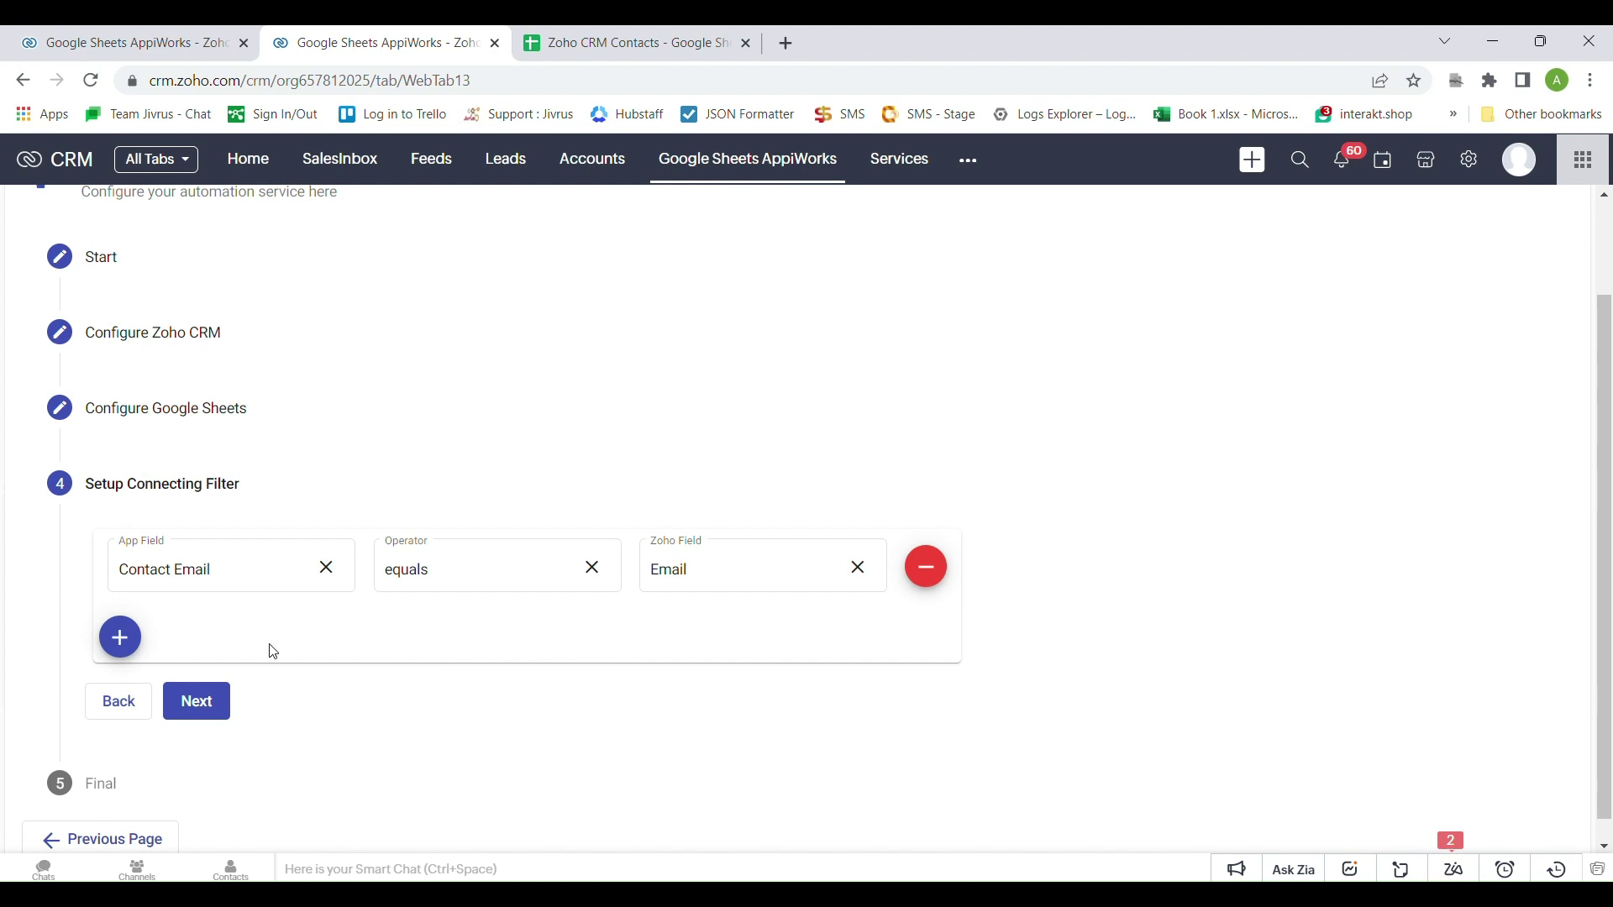
pyautogui.click(210, 703)
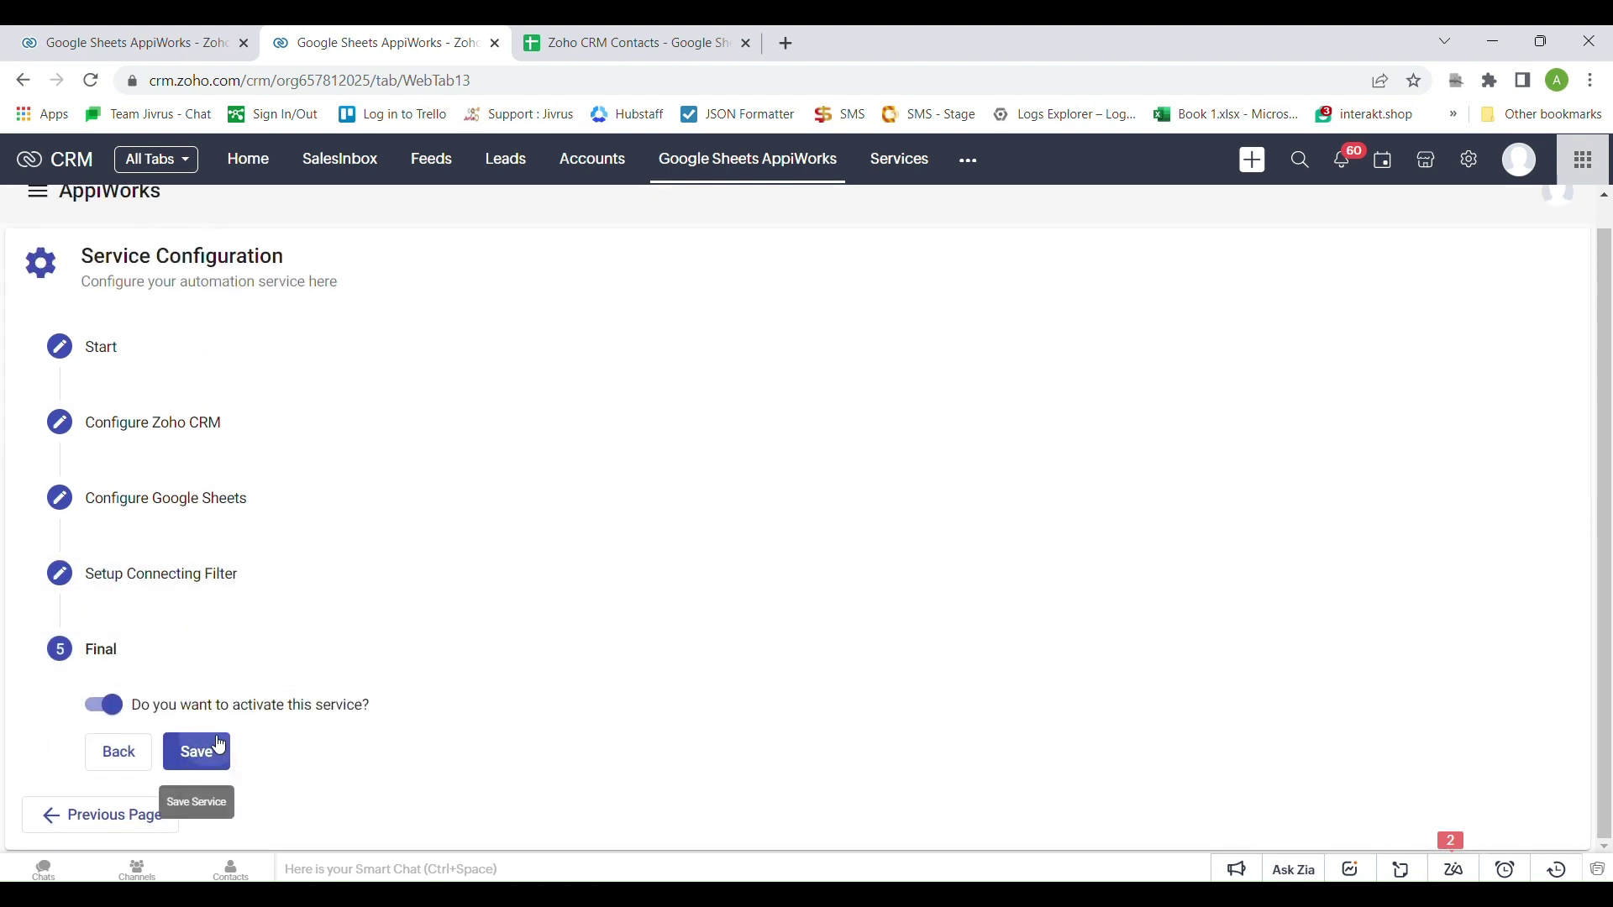
# Save the activated View Vehicle Details service, then go to the Contacts module
pyautogui.click(202, 751)
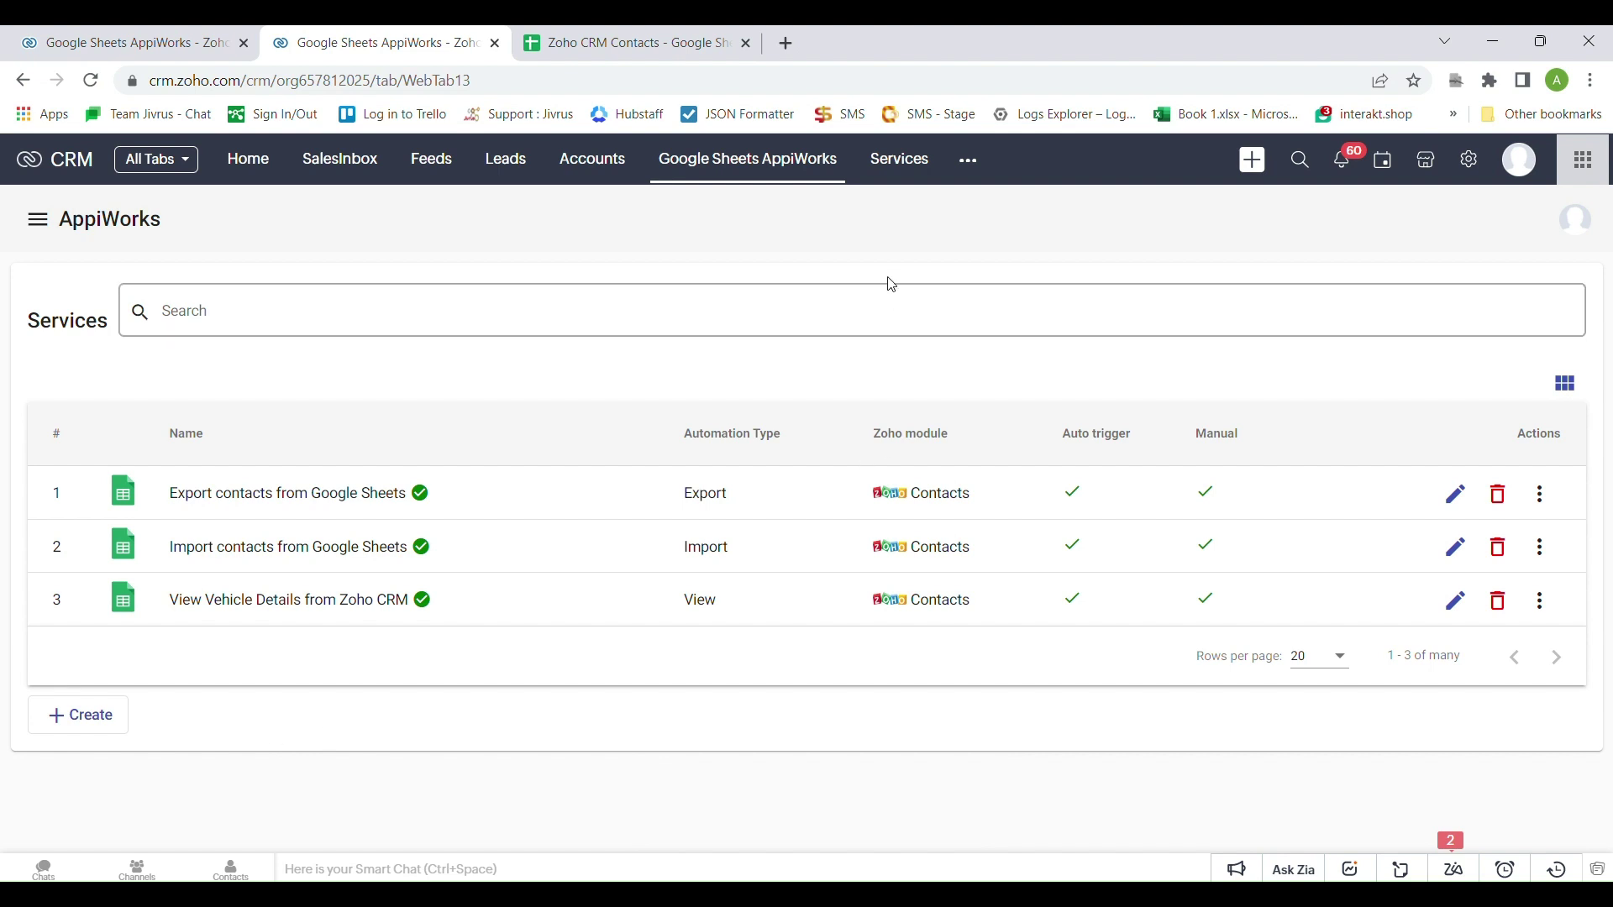
pyautogui.click(971, 161)
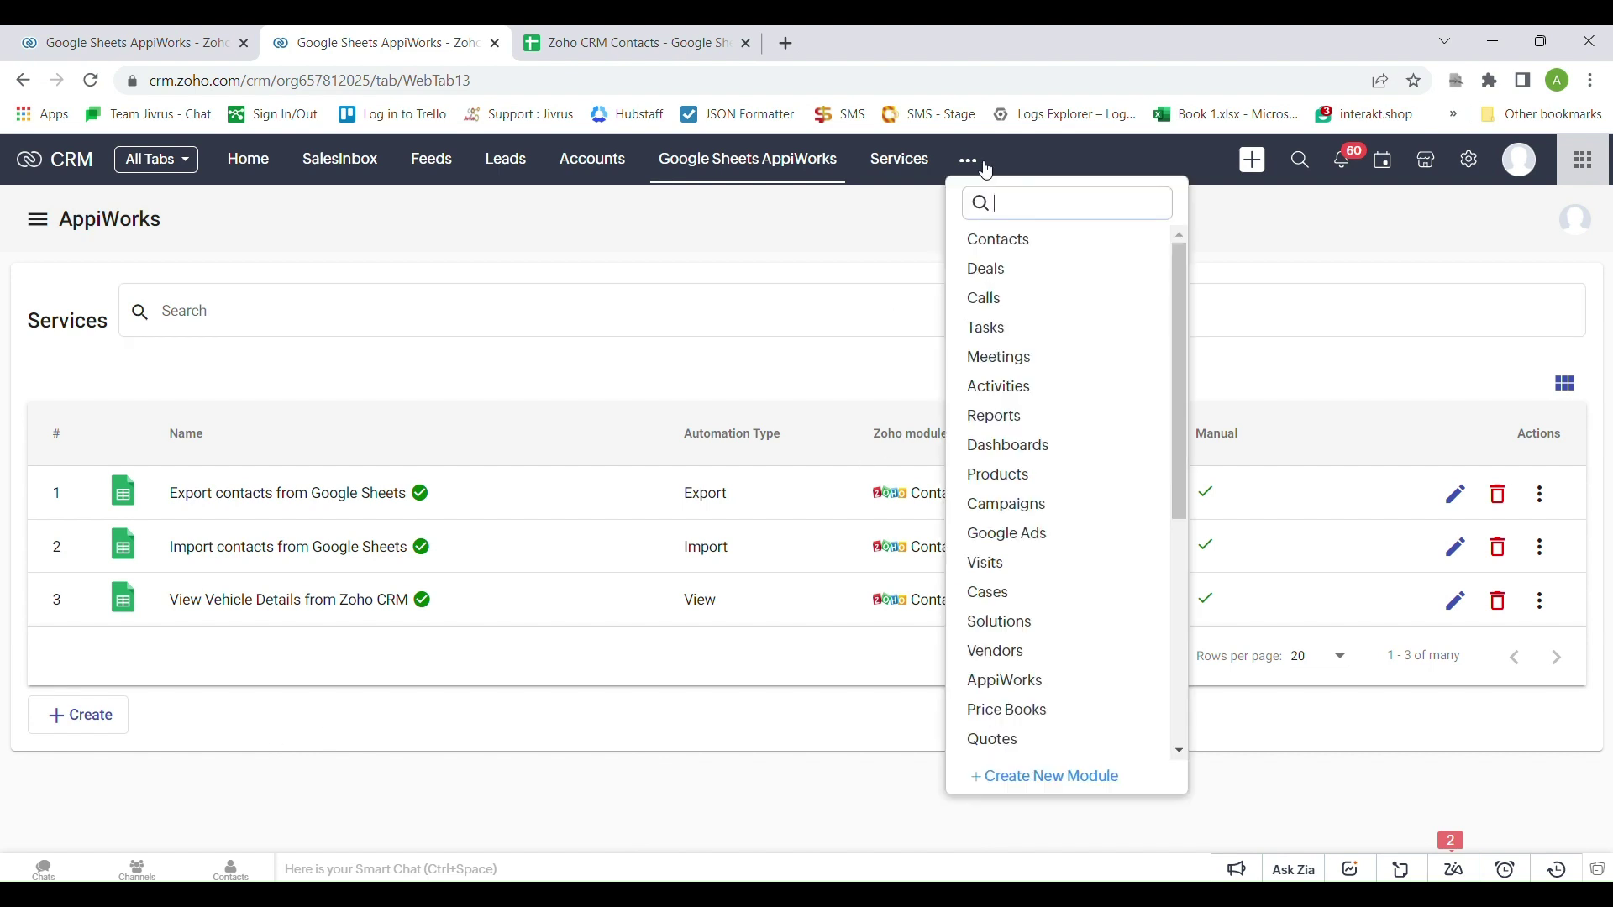
pyautogui.click(998, 240)
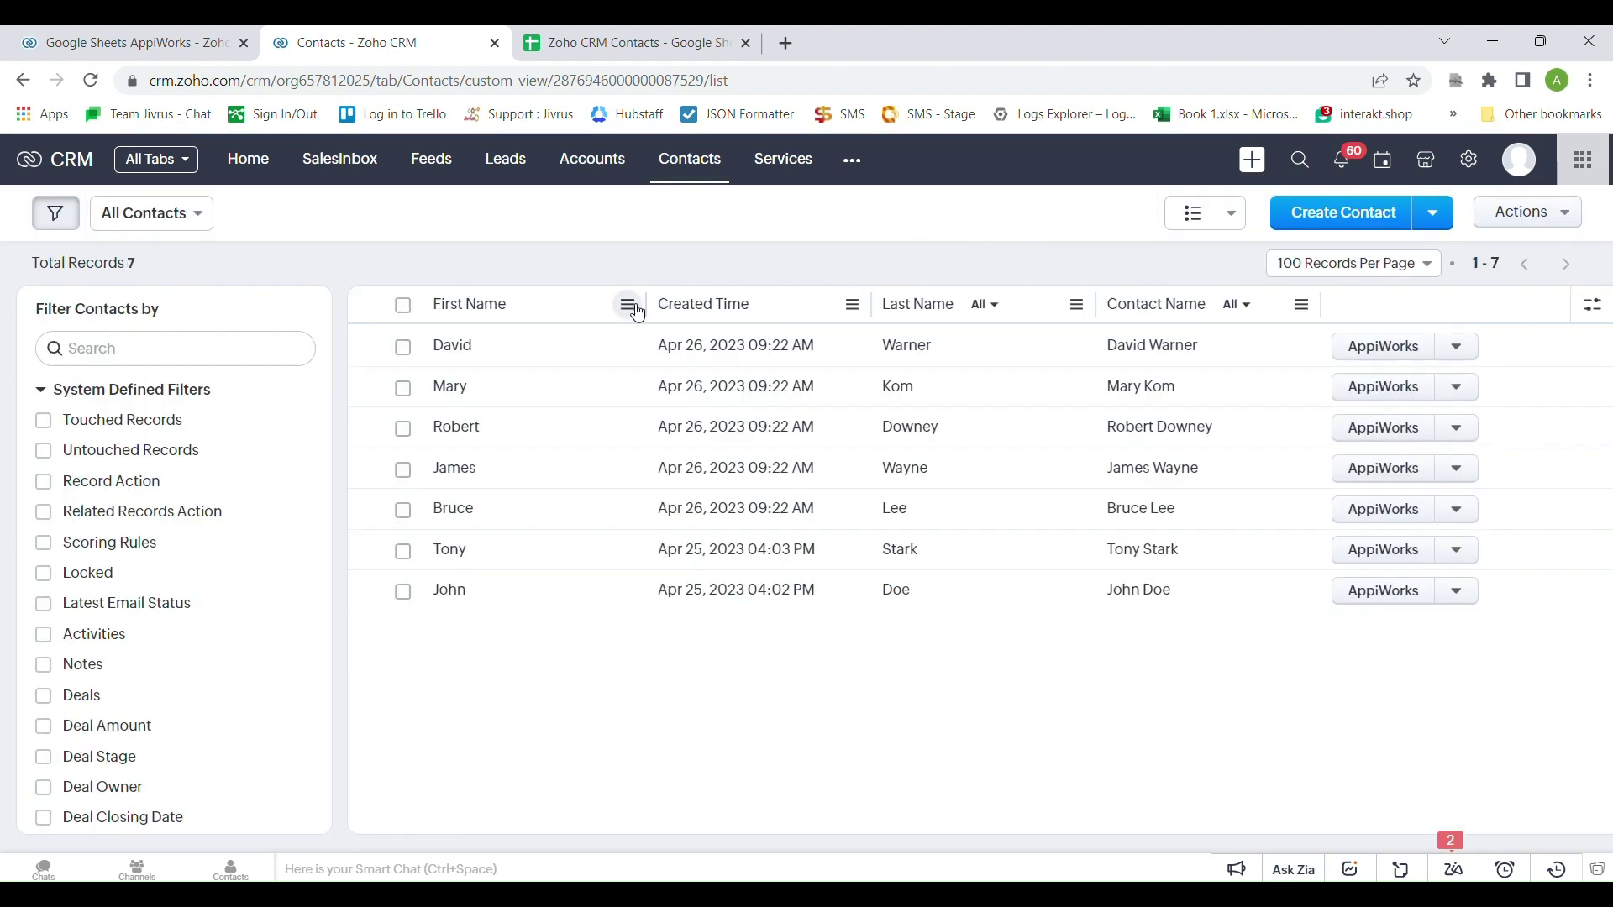
# Open the first contact and expand View Vehicle Details to list its four vehicles
pyautogui.click(450, 351)
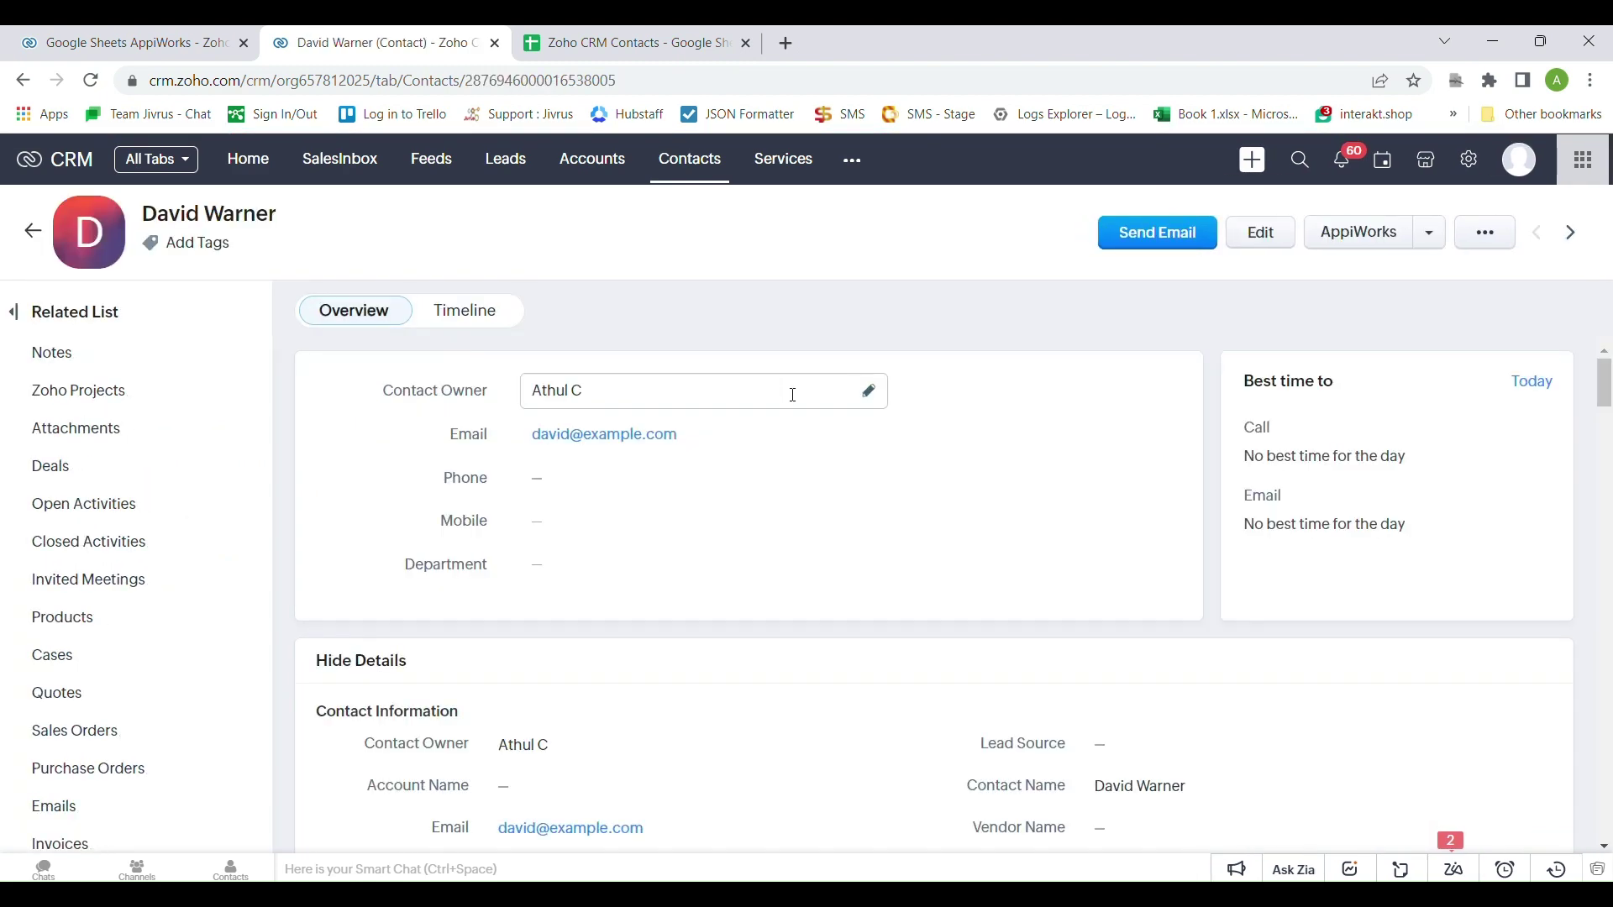
pyautogui.scroll(-10, 930, 439)
pyautogui.scroll(-20, 948, 473)
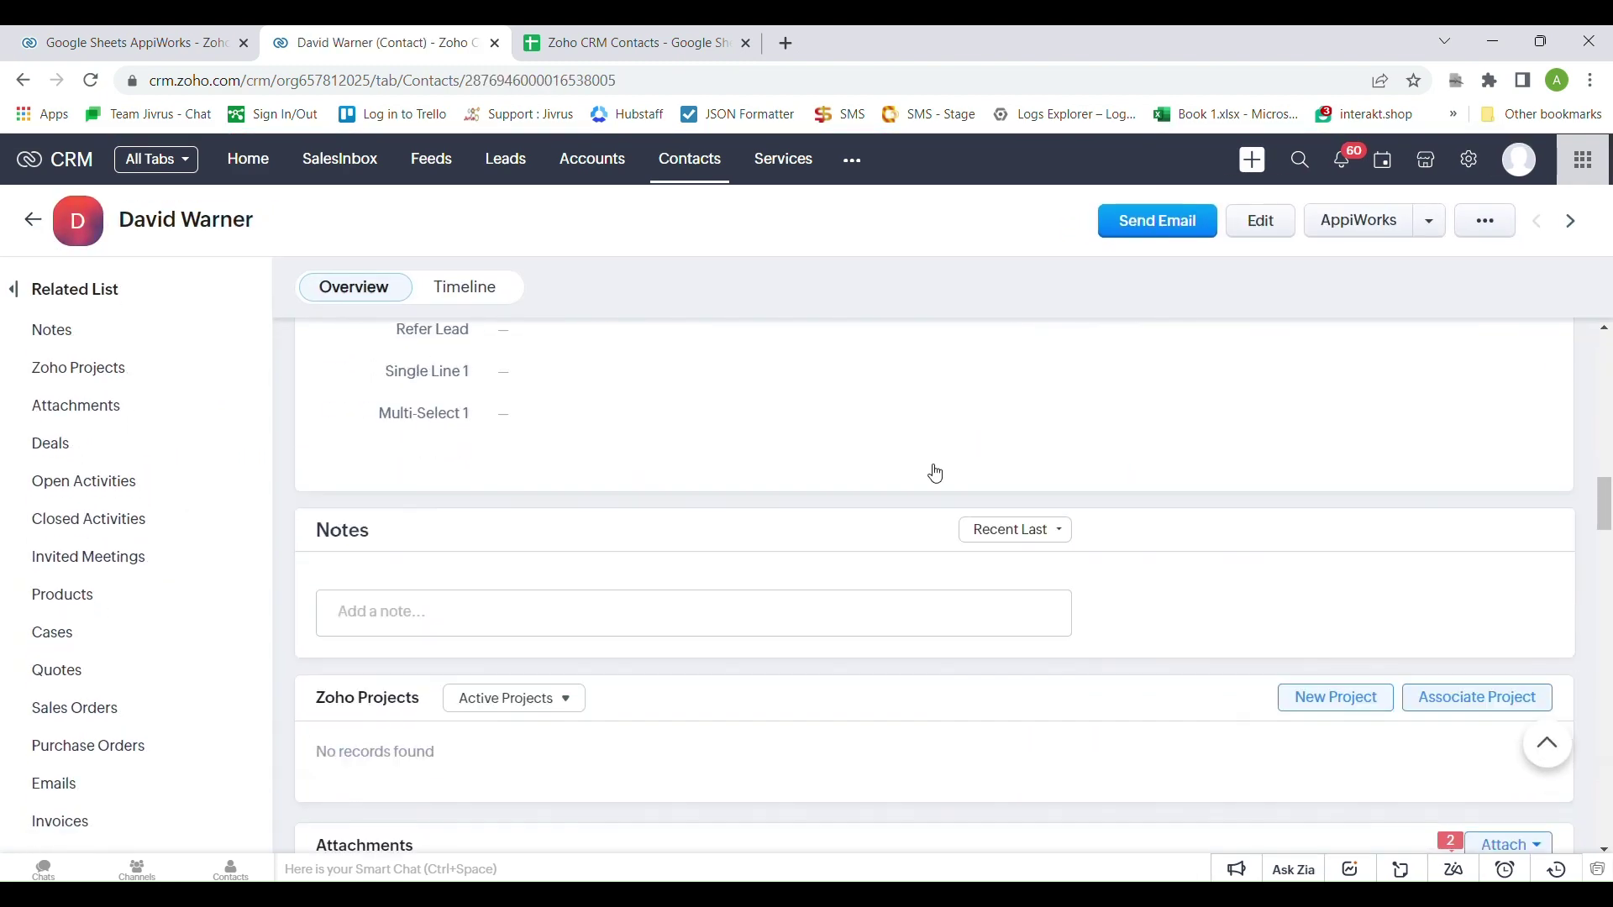
pyautogui.scroll(-15, 935, 473)
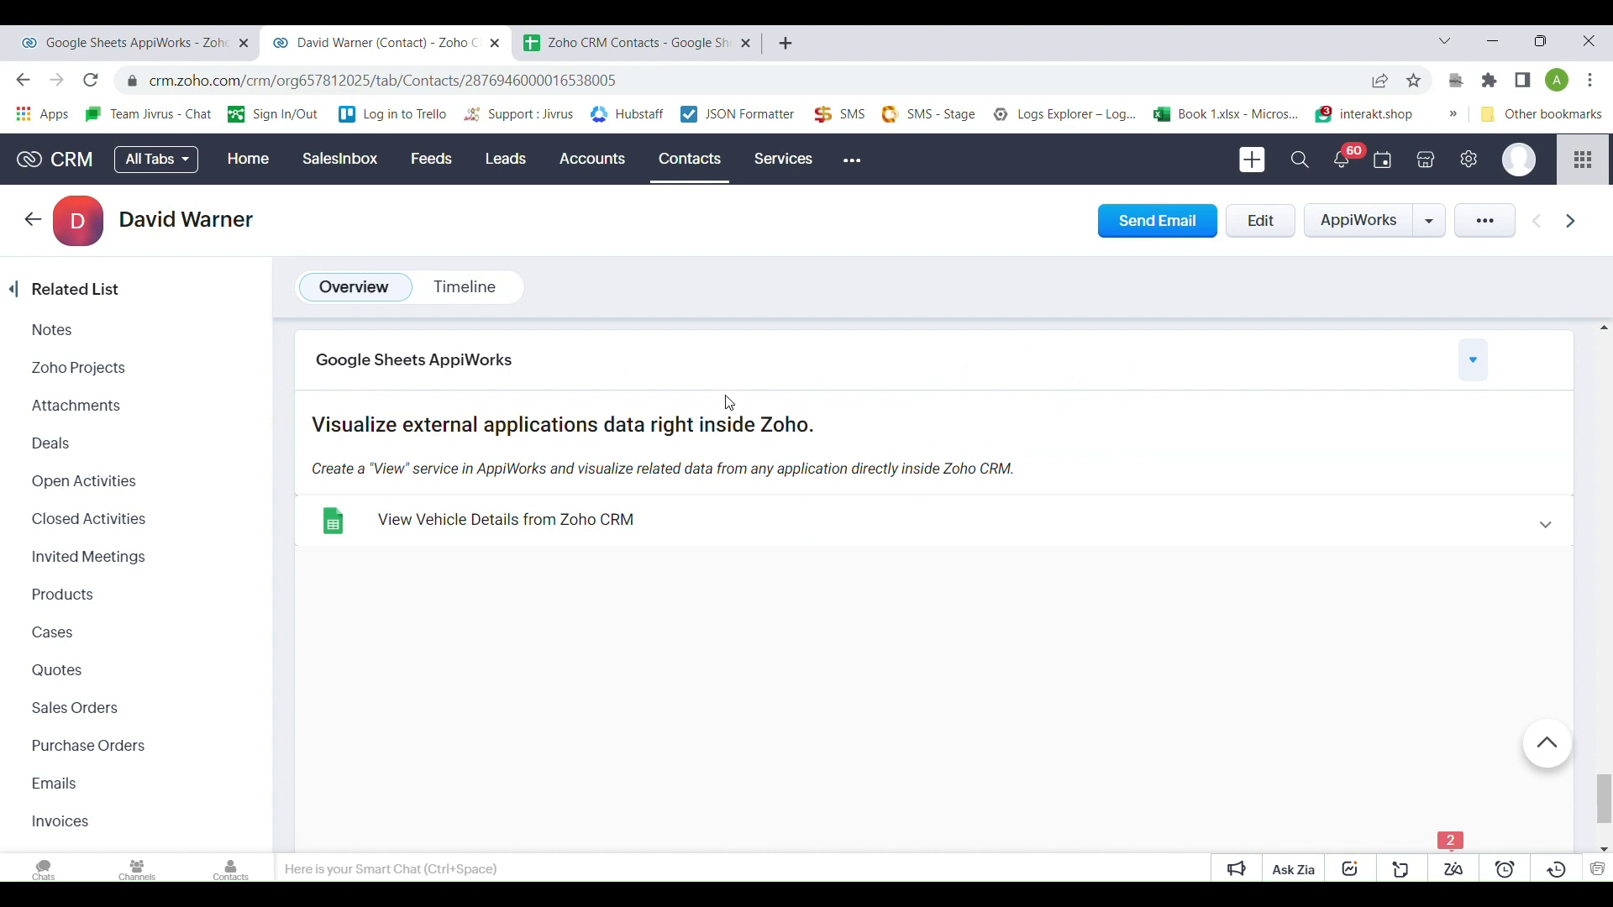
pyautogui.click(521, 522)
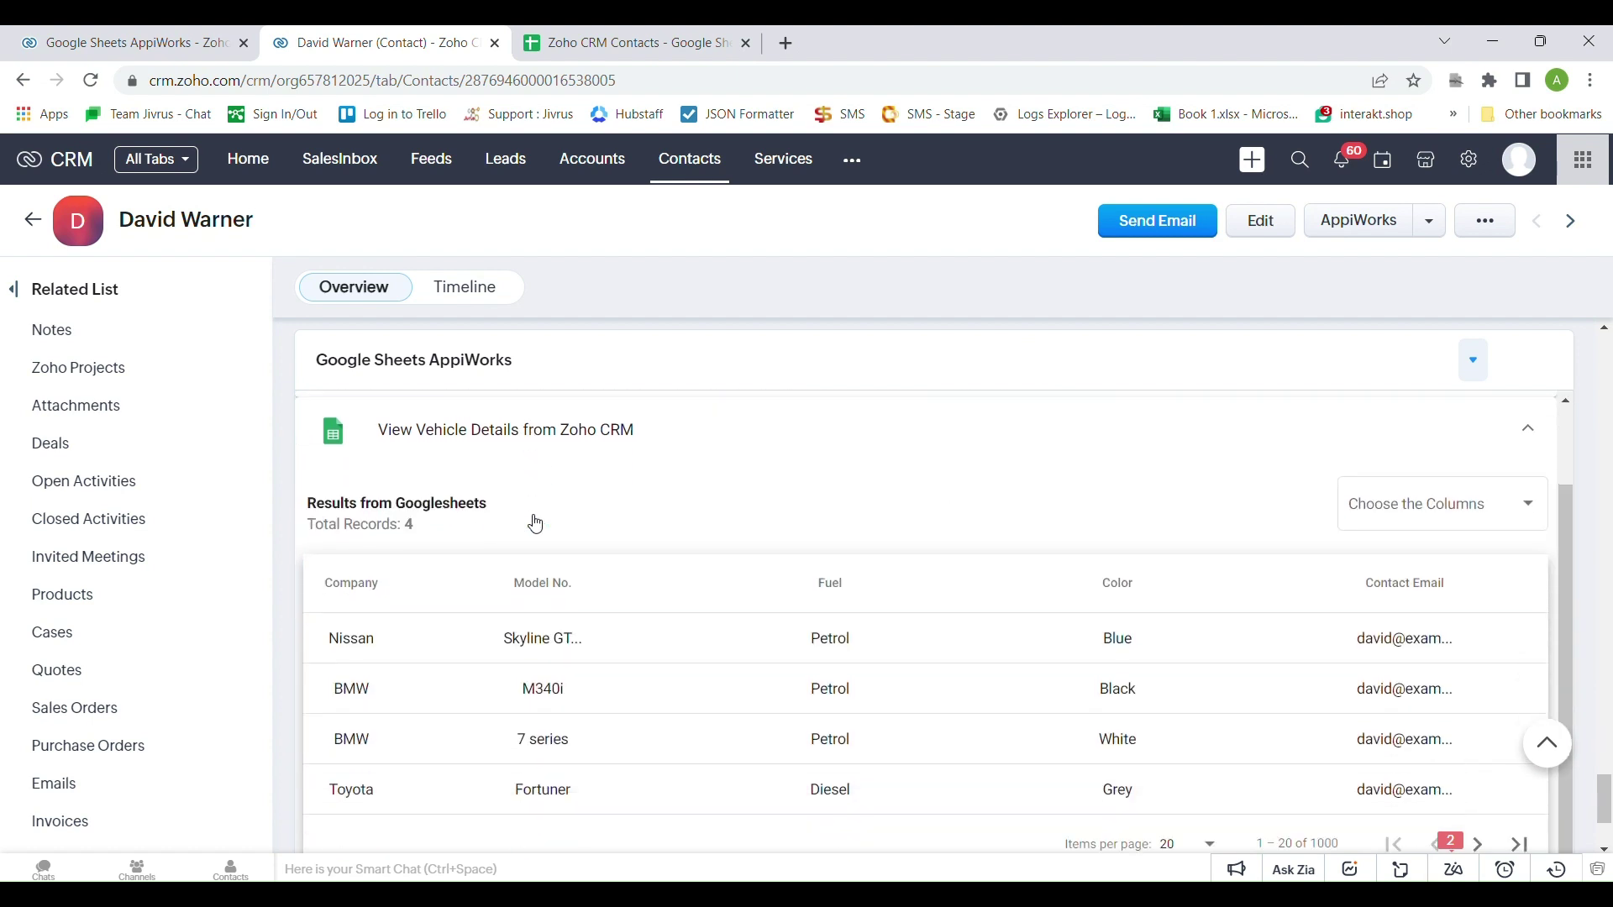
pyautogui.scroll(-2, 533, 518)
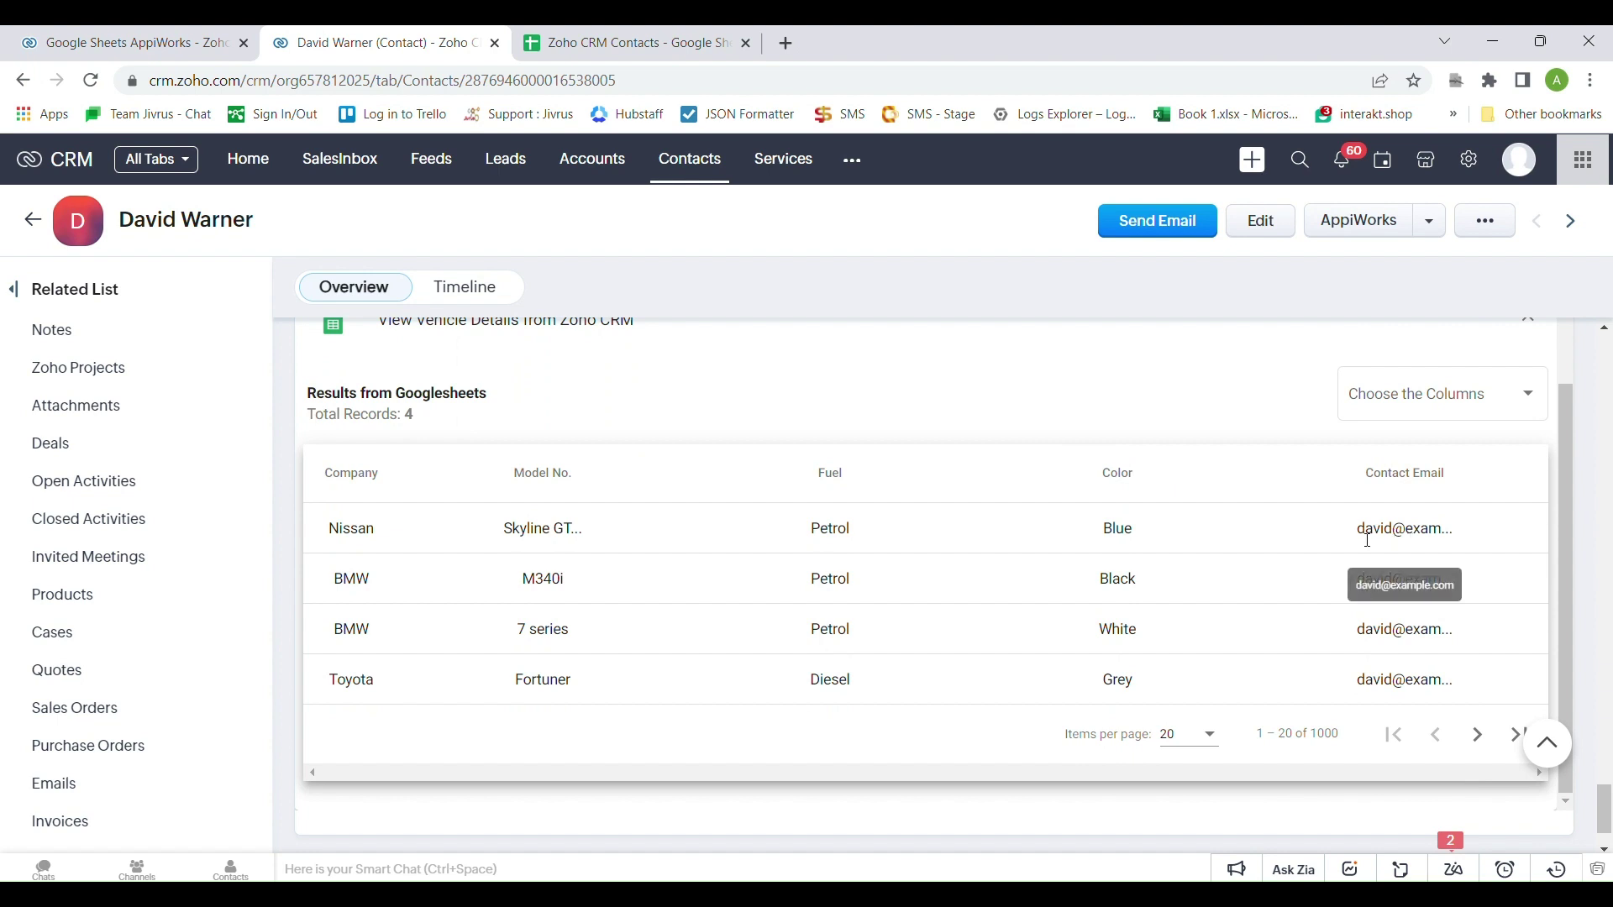
pyautogui.scroll(1, 980, 654)
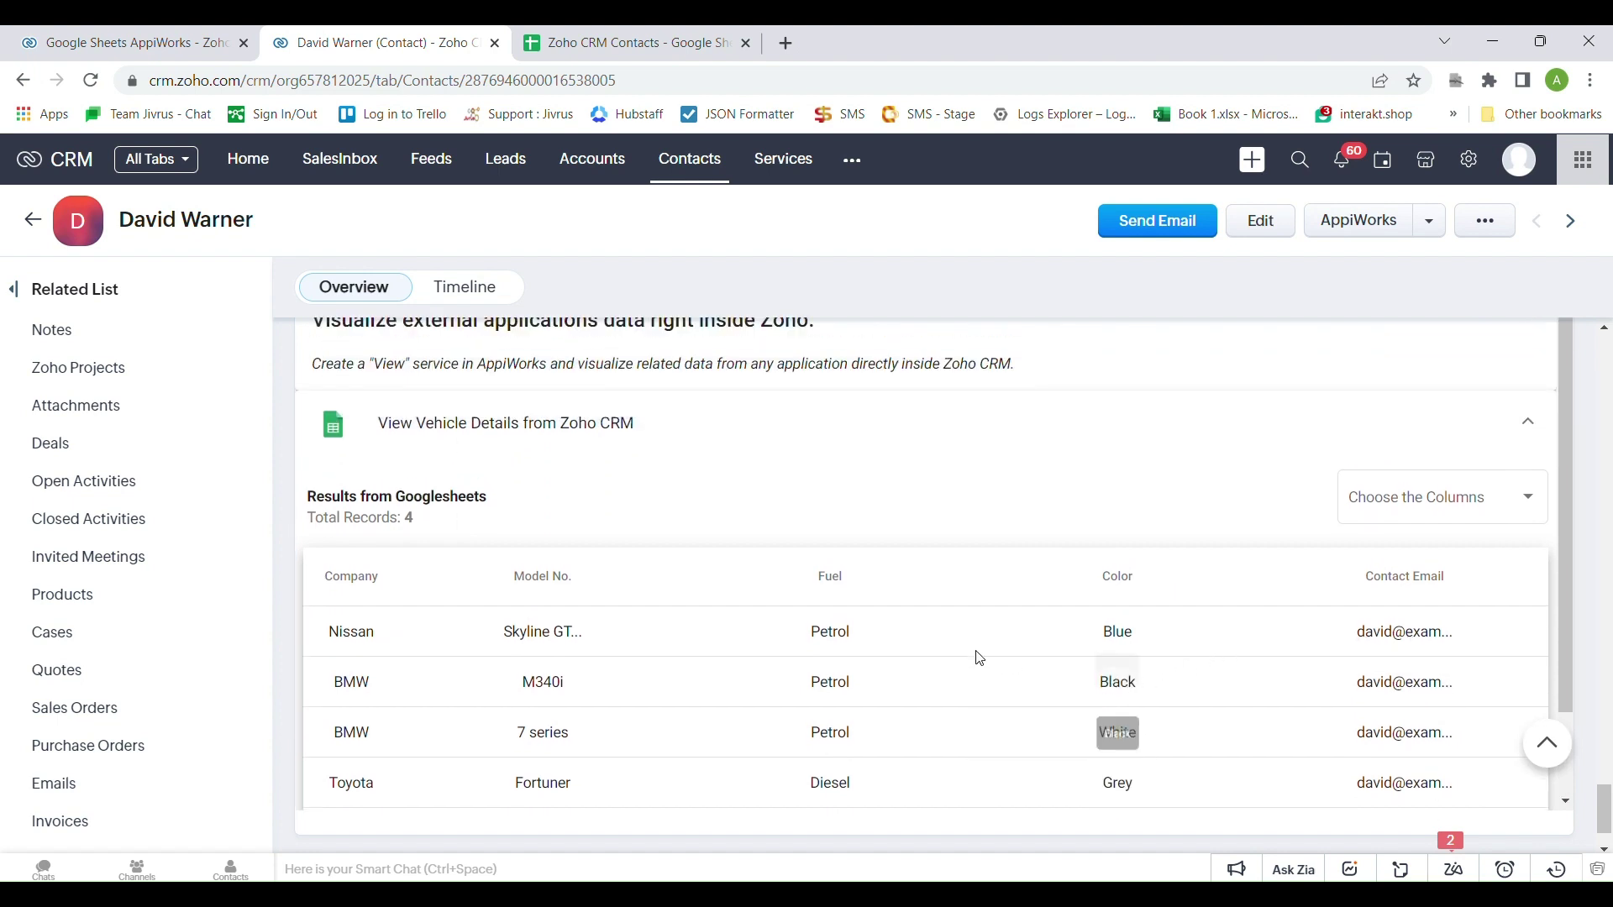